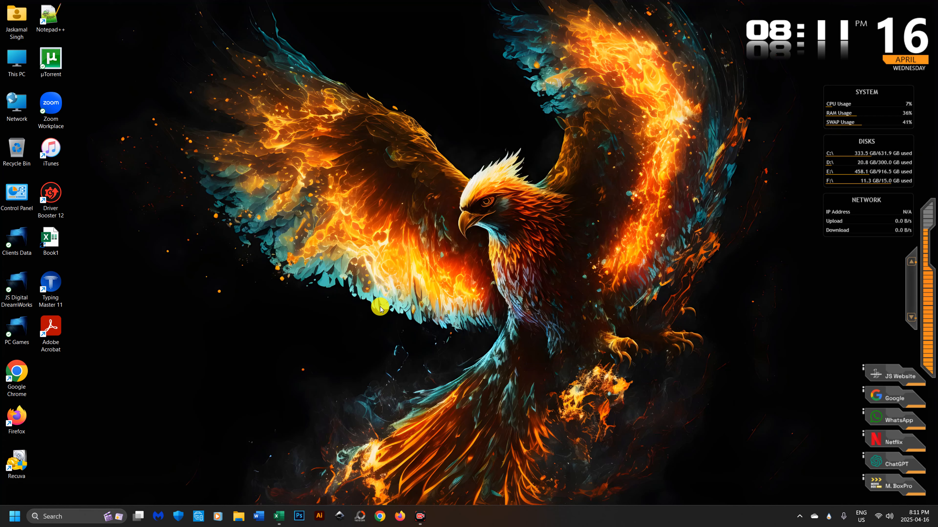
# Step: Switch to the Excel workbook and review the formulas and their descriptions on Sheet1, especially SUM, AVERAGE and MIN/MAX
pyautogui.click(280, 516)
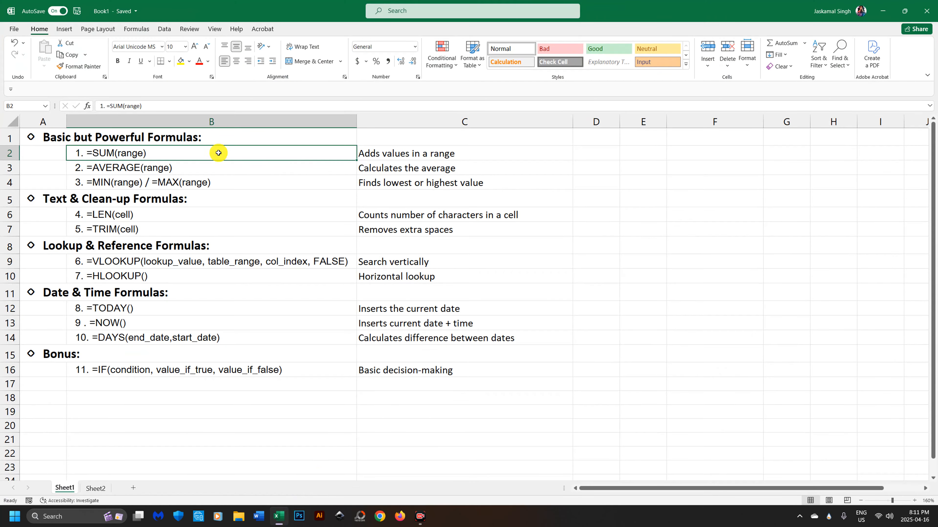
pyautogui.moveTo(121, 130); pyautogui.dragTo(141, 369)
pyautogui.click(201, 201)
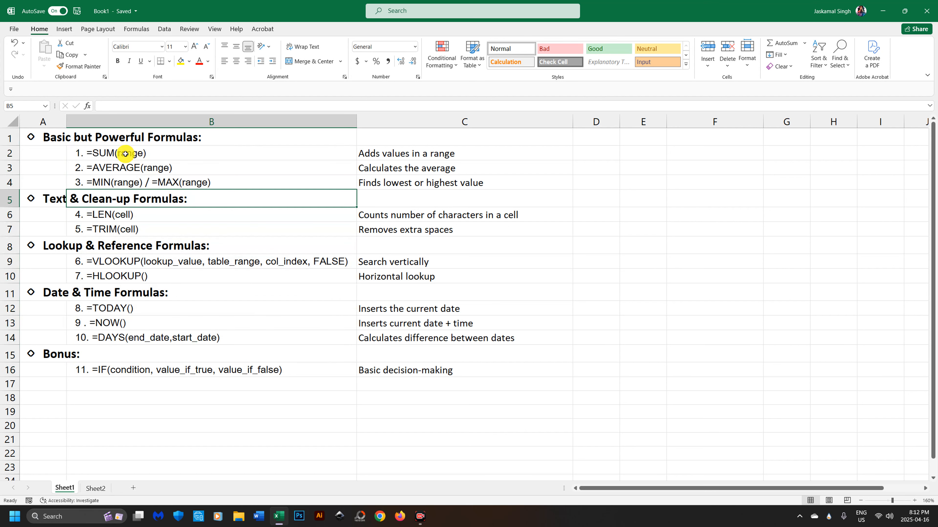
pyautogui.click(167, 153)
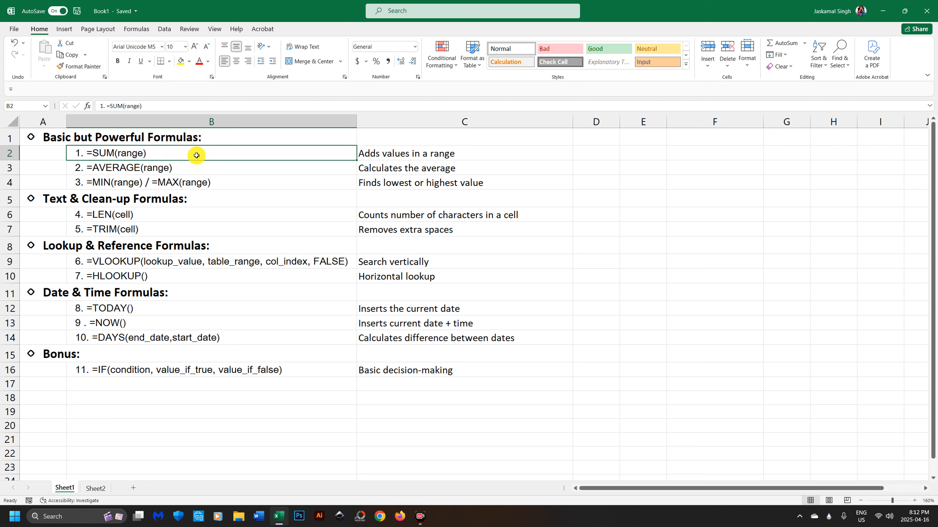
pyautogui.click(204, 170)
pyautogui.click(206, 183)
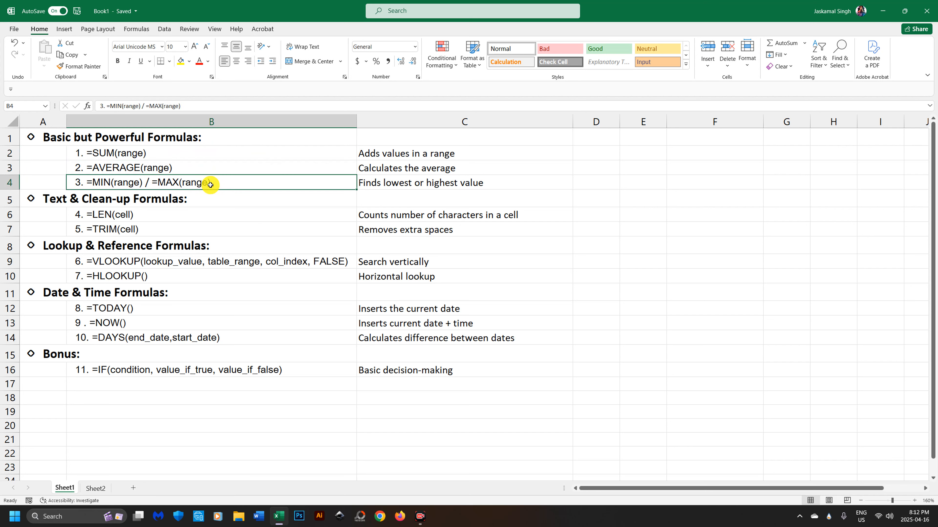
pyautogui.click(644, 192)
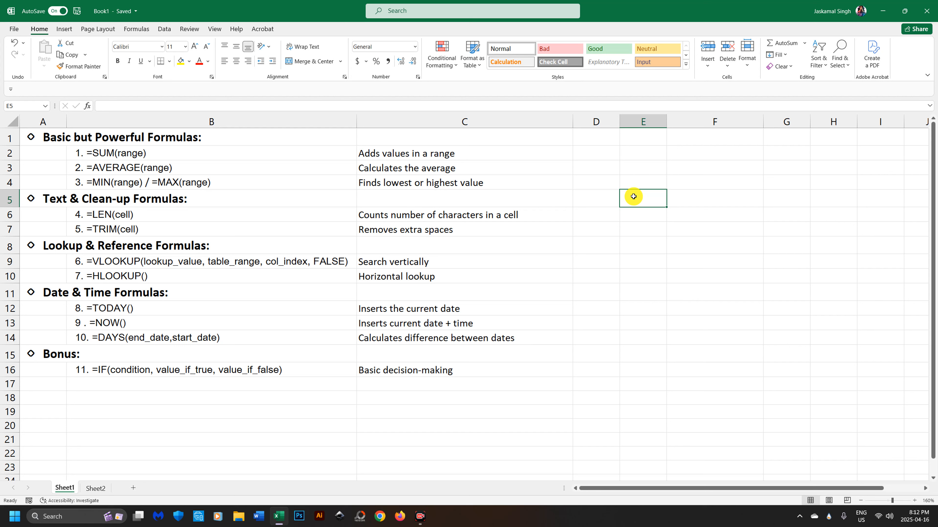
pyautogui.click(130, 155)
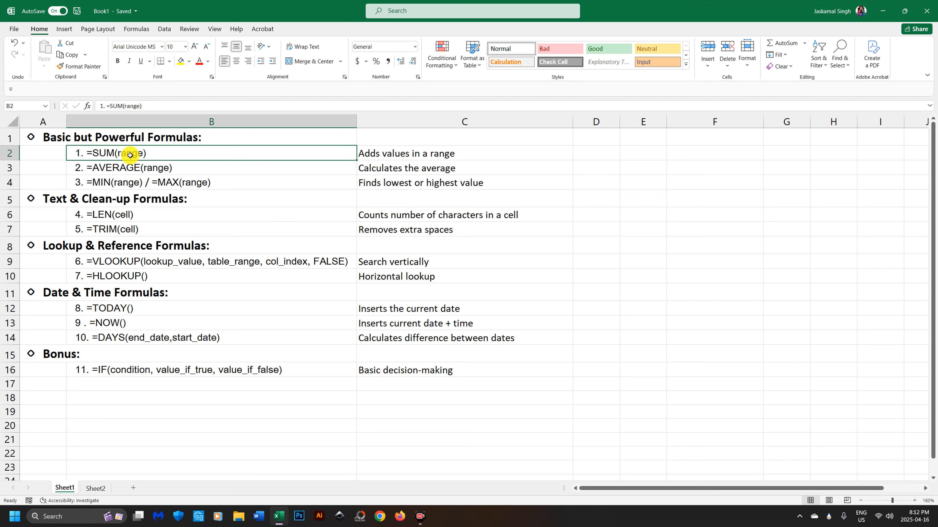
pyautogui.click(443, 155)
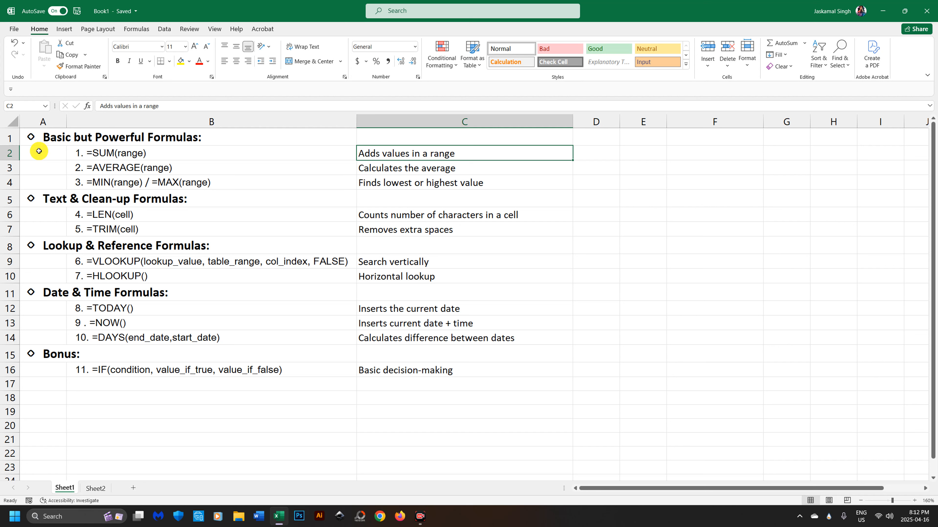
pyautogui.click(45, 139)
pyautogui.click(442, 377)
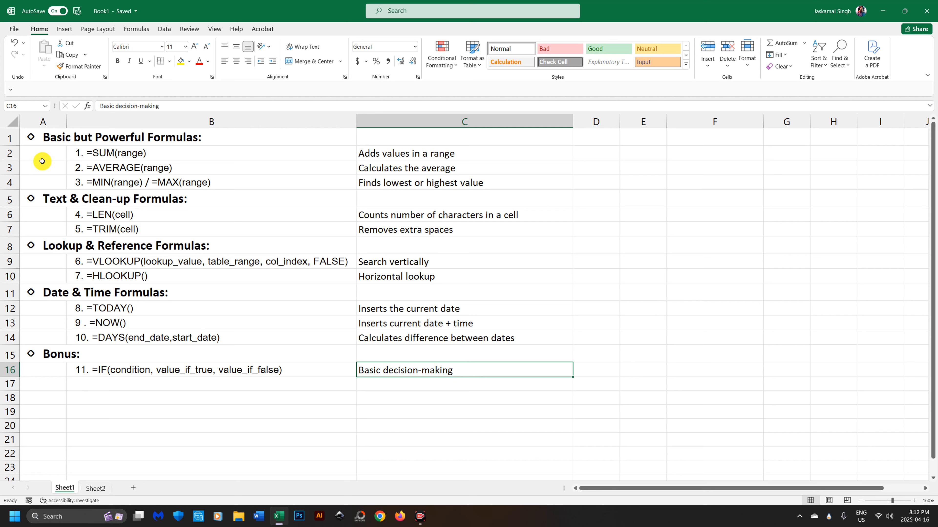
pyautogui.click(143, 155)
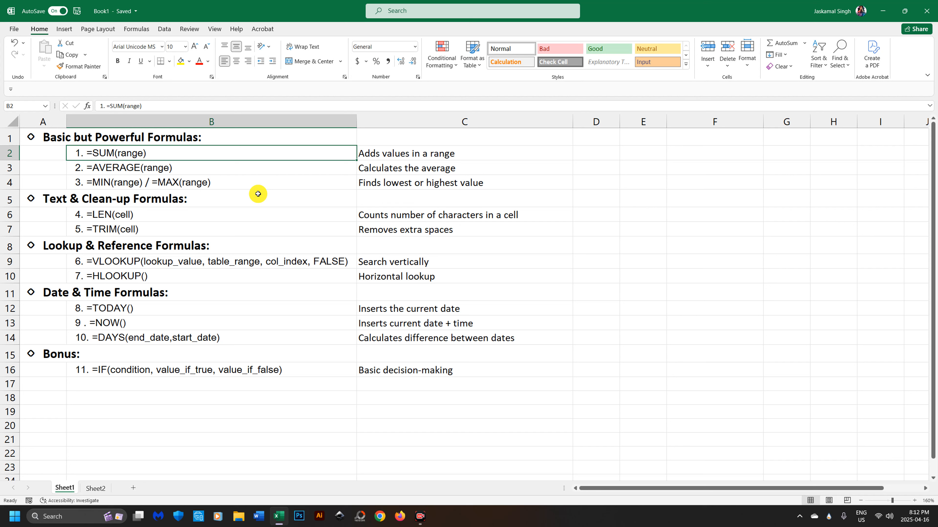
pyautogui.click(198, 169)
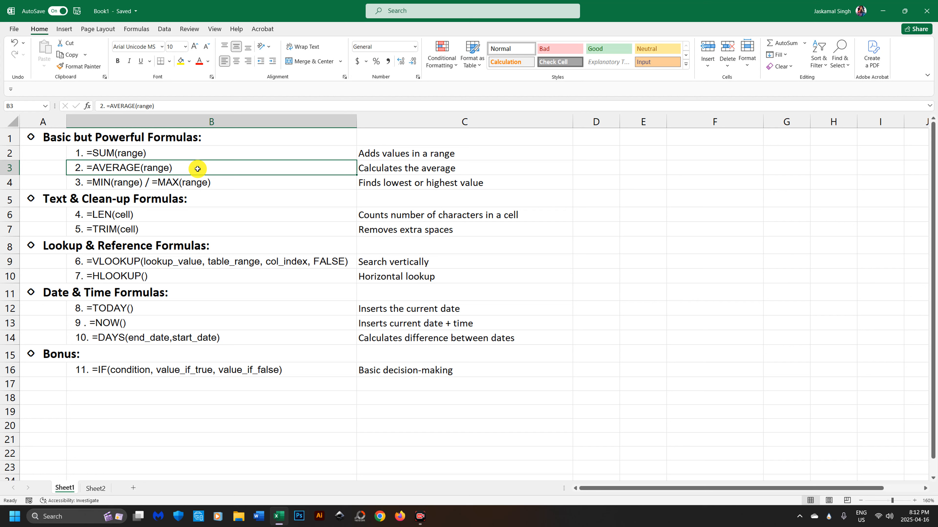
pyautogui.click(187, 181)
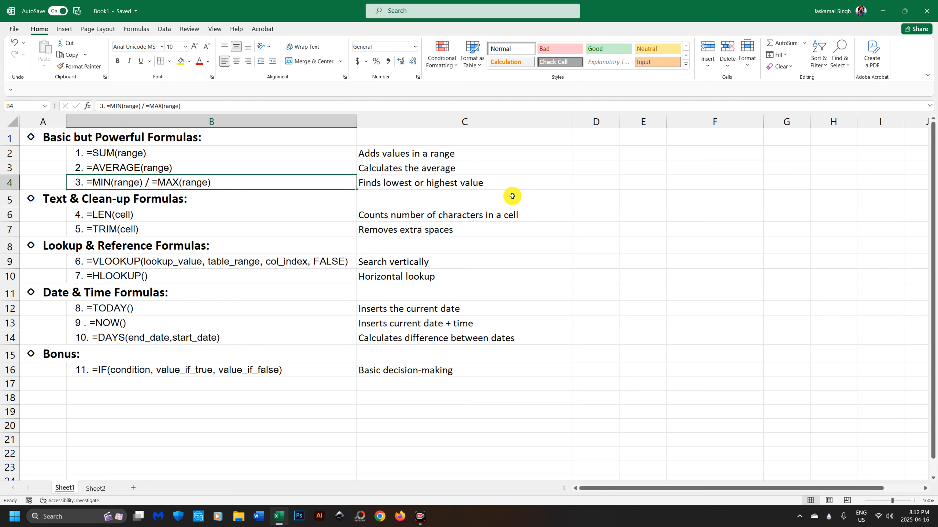
# Step: Go to Sheet2 and select E2, the first student's Total (300) cell
pyautogui.click(95, 489)
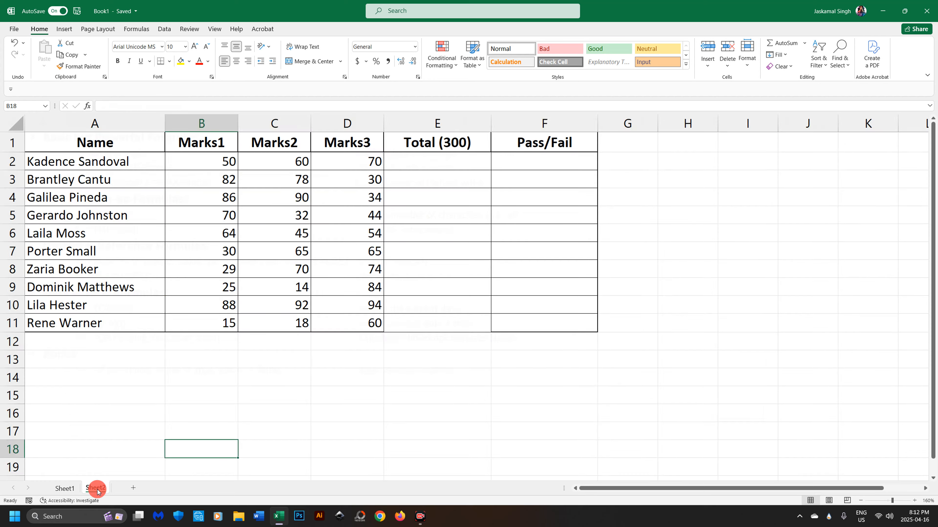
pyautogui.click(444, 164)
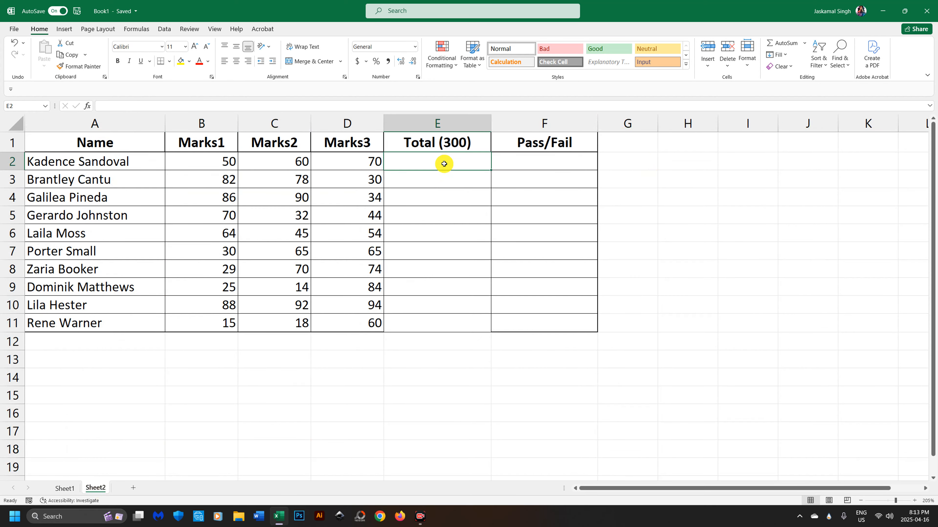
pyautogui.write('=sum')
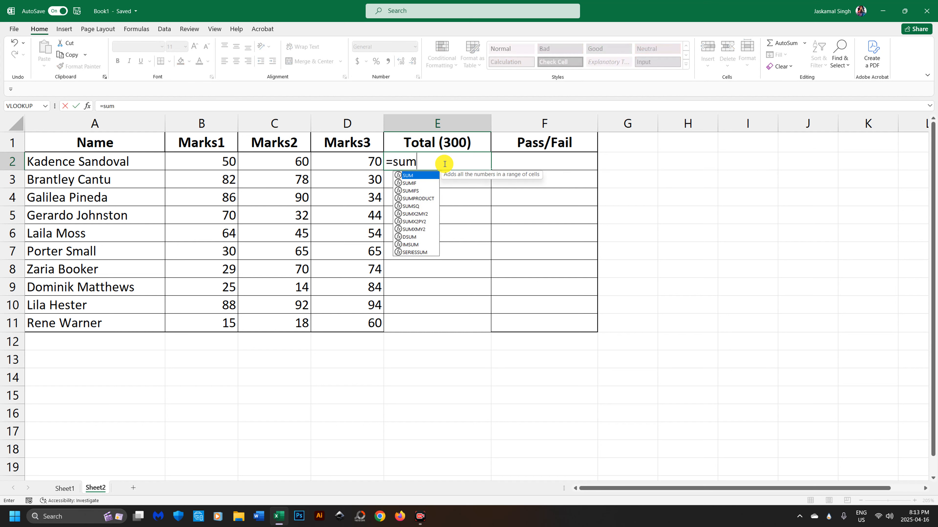
pyautogui.press('BackSpace')
pyautogui.press('BackSpace')
pyautogui.press('BackSpace')
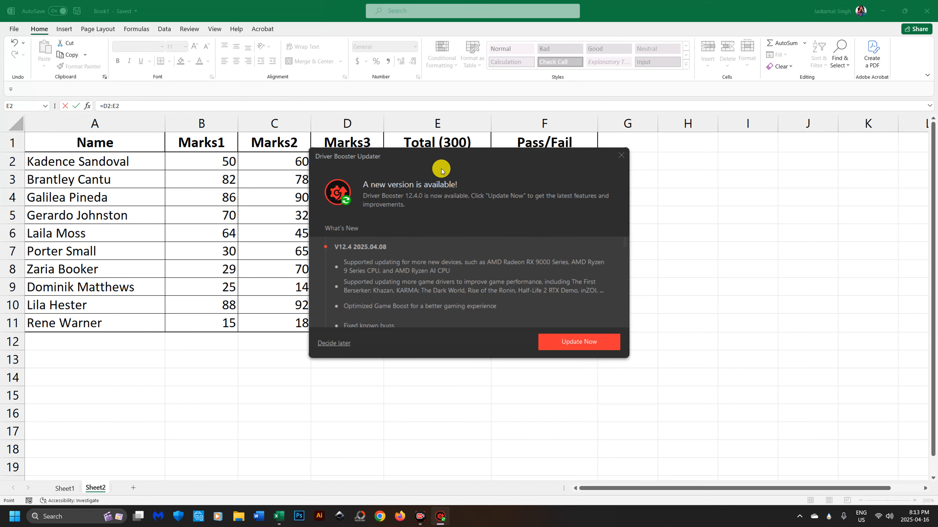
# Step: Postpone the Driver Booster update and cancel the unfinished entry in E2
pyautogui.click(334, 343)
pyautogui.press('Escape')
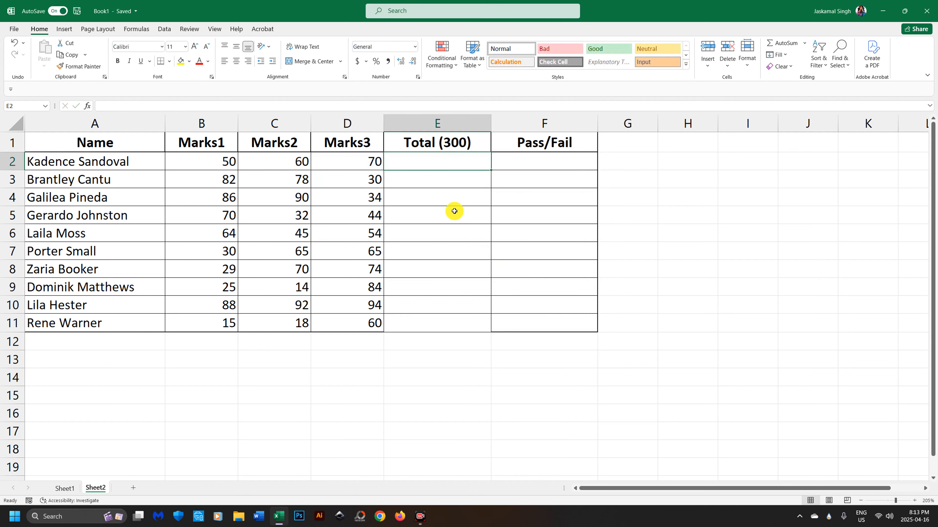
# Step: Begin a SUM formula in E2 with the first student's Marks1 cell, B2, as its first reference
pyautogui.write('=')
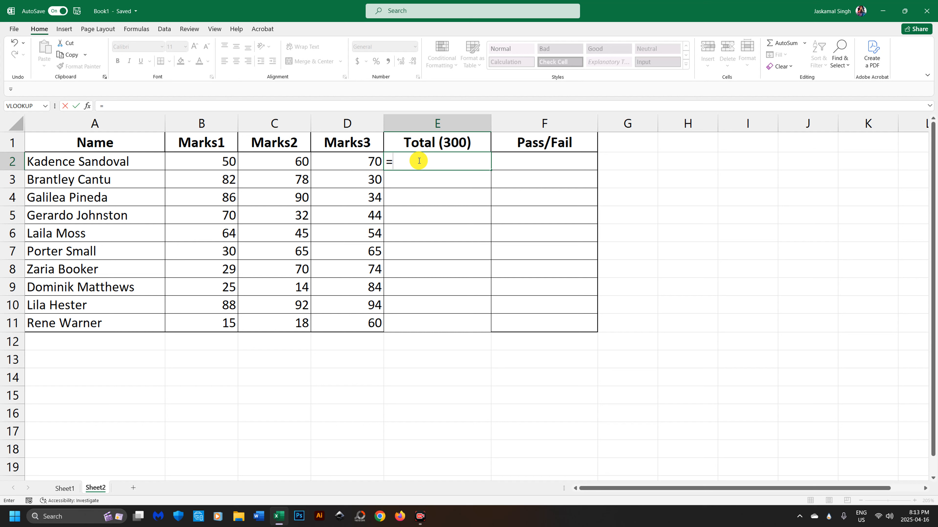
pyautogui.write('sum(')
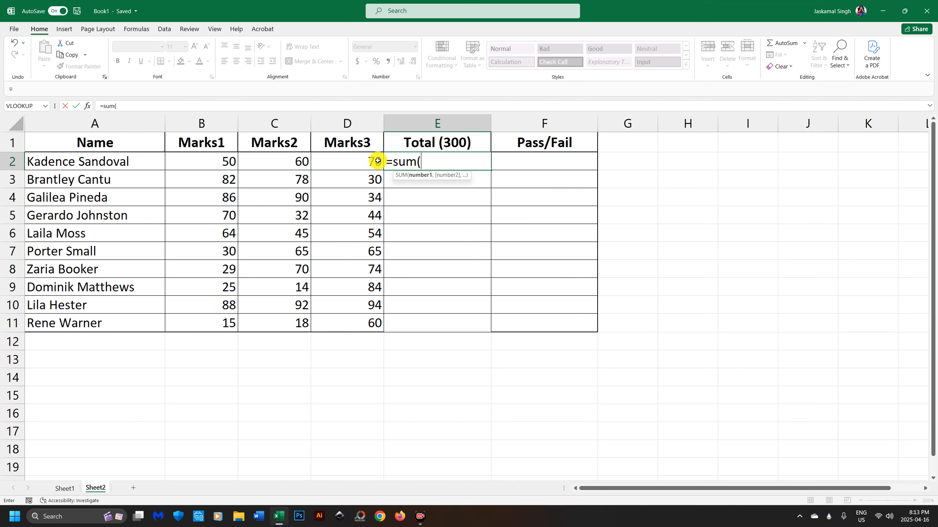
pyautogui.click(221, 161)
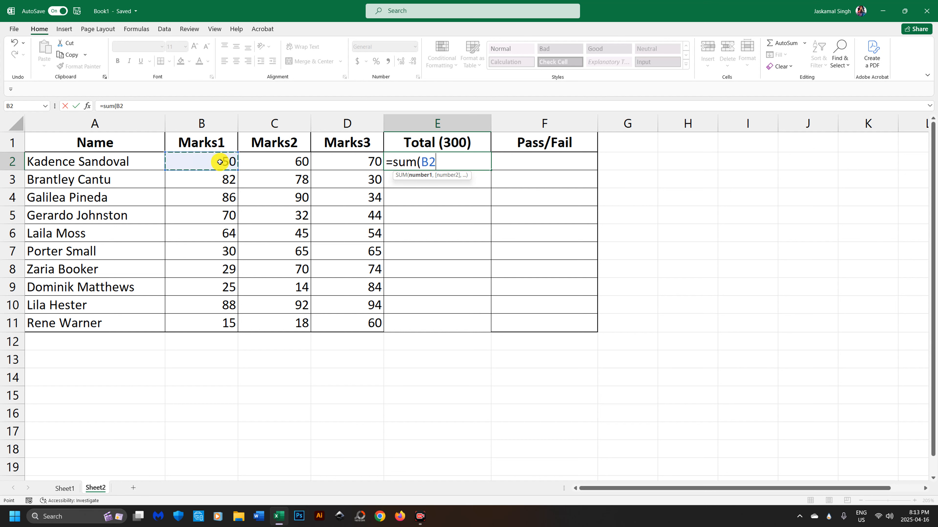
# Step: Try extending the SUM reference in E2 to the range B2:D2, and remove the extension again
pyautogui.press('F8')
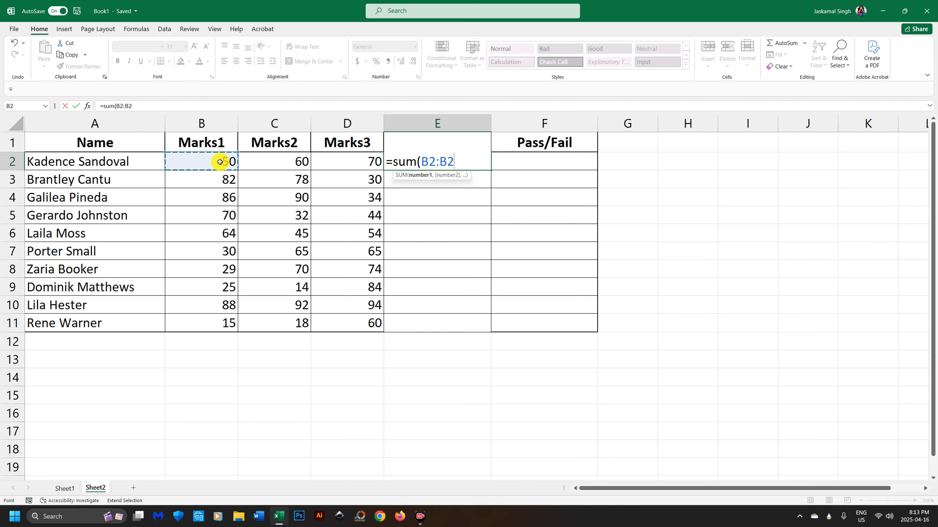
pyautogui.click(339, 161)
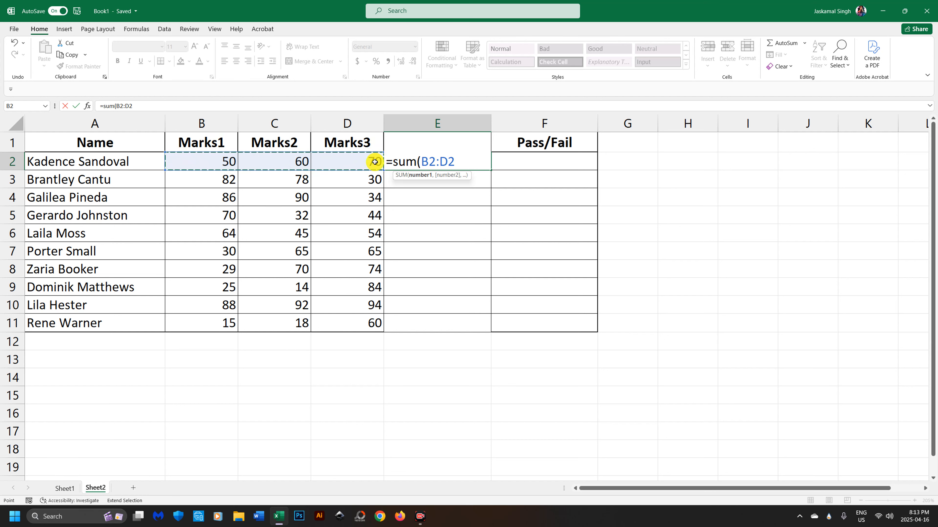
pyautogui.press('BackSpace')
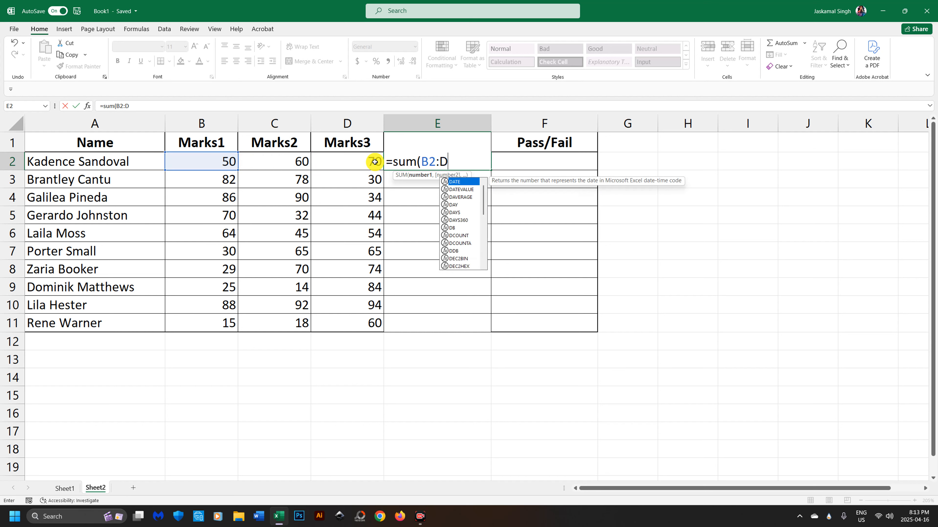
pyautogui.press('BackSpace')
pyautogui.press('BackSpace')
# Step: Try listing B2, C2 and D2 as separate comma-delimited SUM arguments in E2, and cut the formula back to B2
pyautogui.write(',')
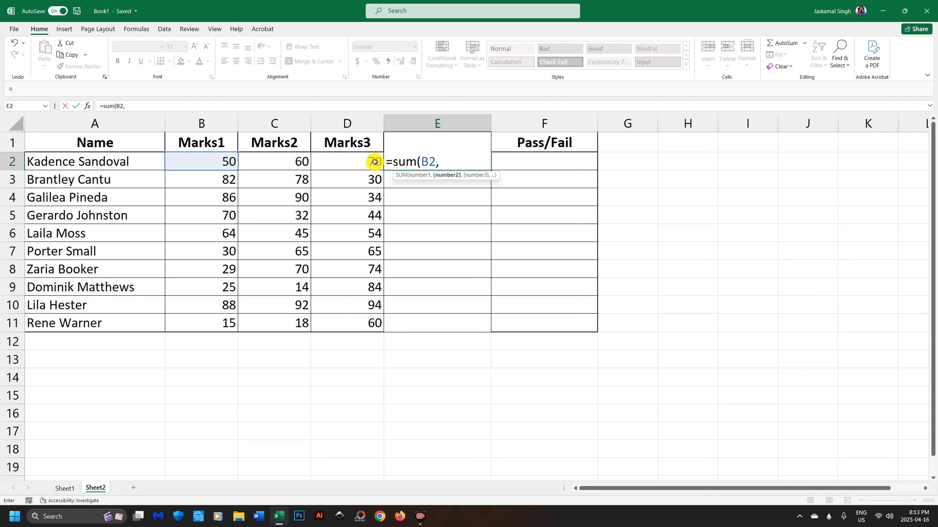
pyautogui.write('C2,')
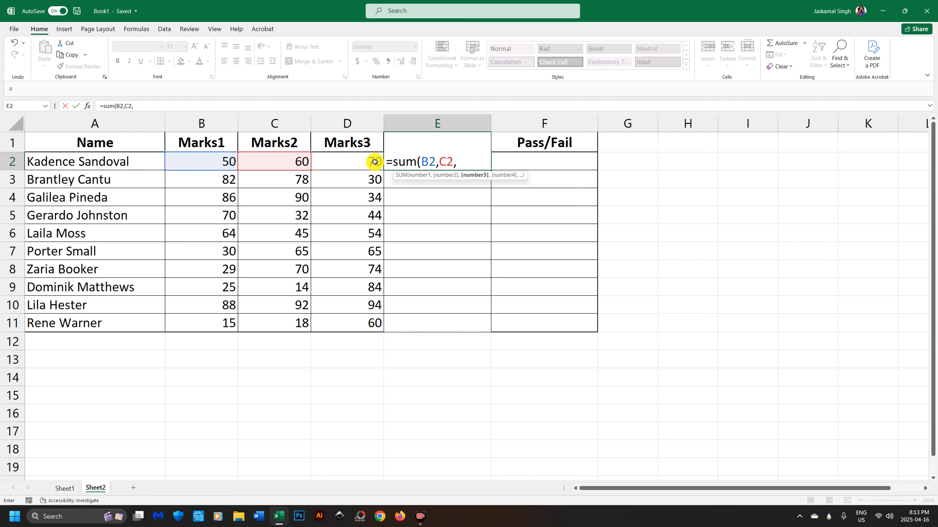
pyautogui.write('D2')
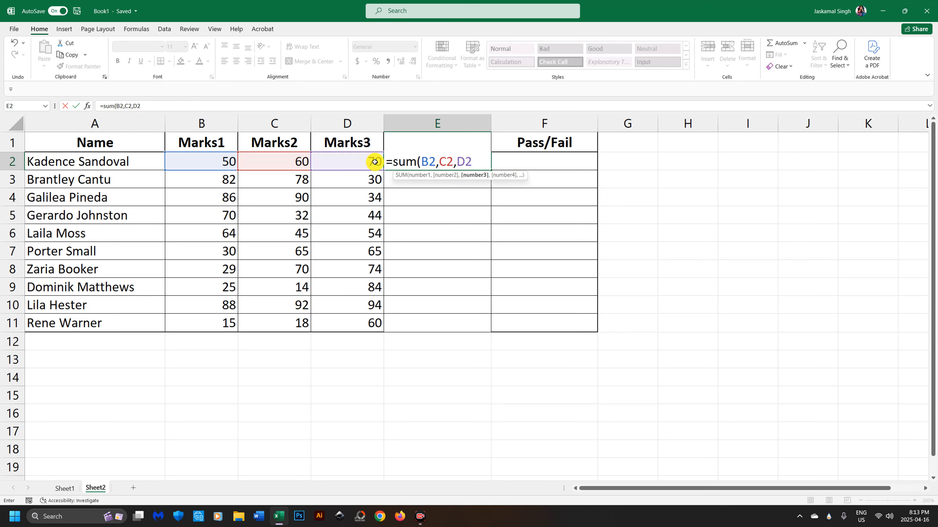
pyautogui.write(')')
pyautogui.press('BackSpace')
pyautogui.press('BackSpace')
pyautogui.press('BackSpace')
pyautogui.press('BackSpace')
pyautogui.press('BackSpace')
pyautogui.press('BackSpace')
pyautogui.press('BackSpace')
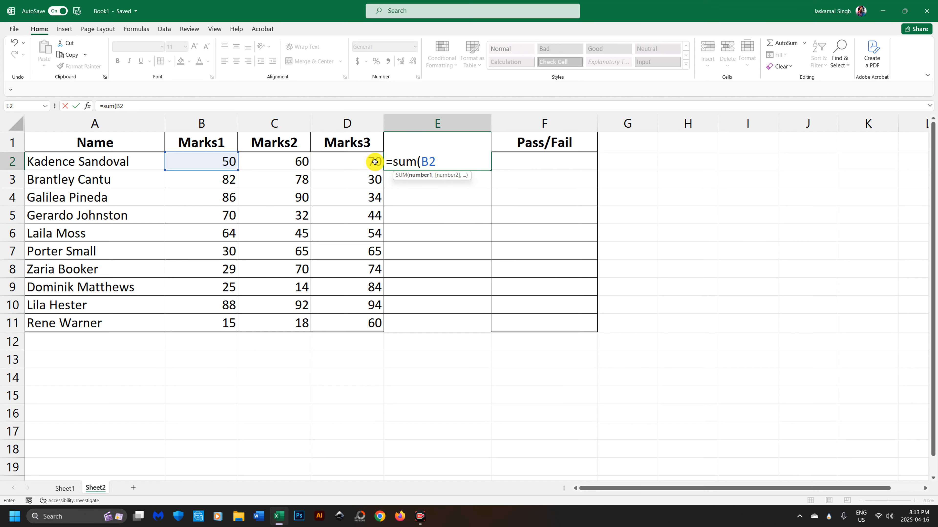
# Step: Complete the E2 formula as =sum(B2:D2) and commit it to total the first student's three marks
pyautogui.write(':D')
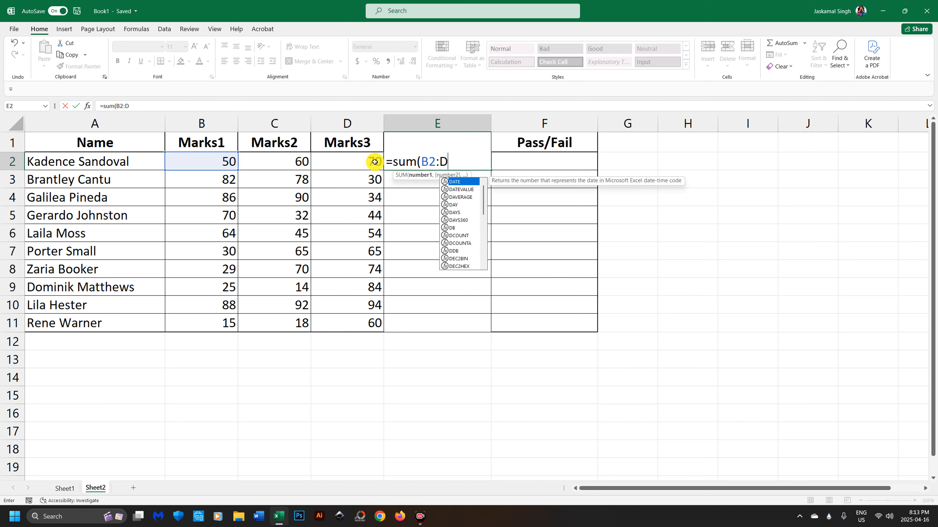
pyautogui.write('2')
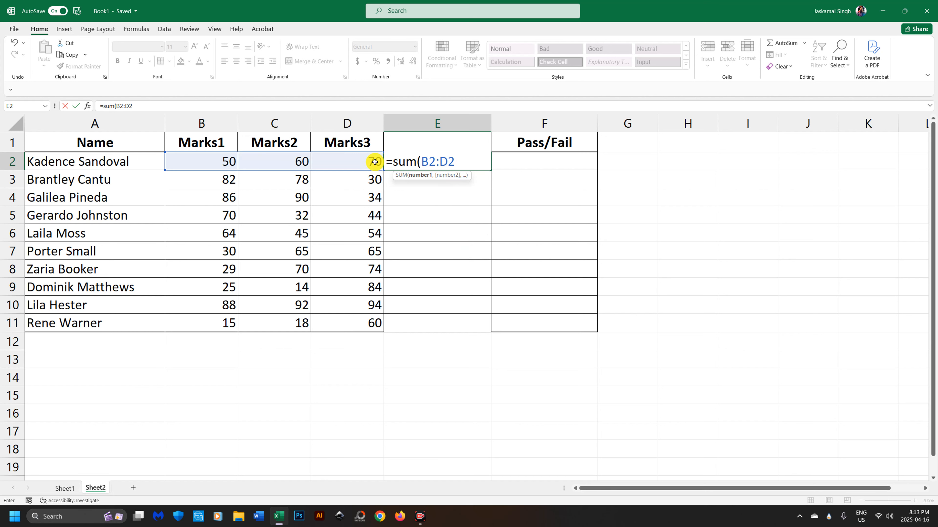
pyautogui.write(')')
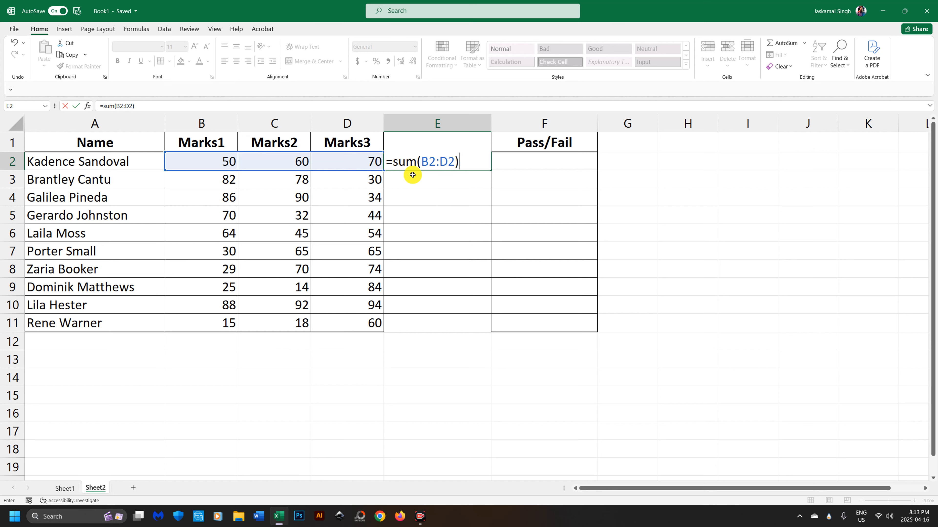
pyautogui.click(465, 177)
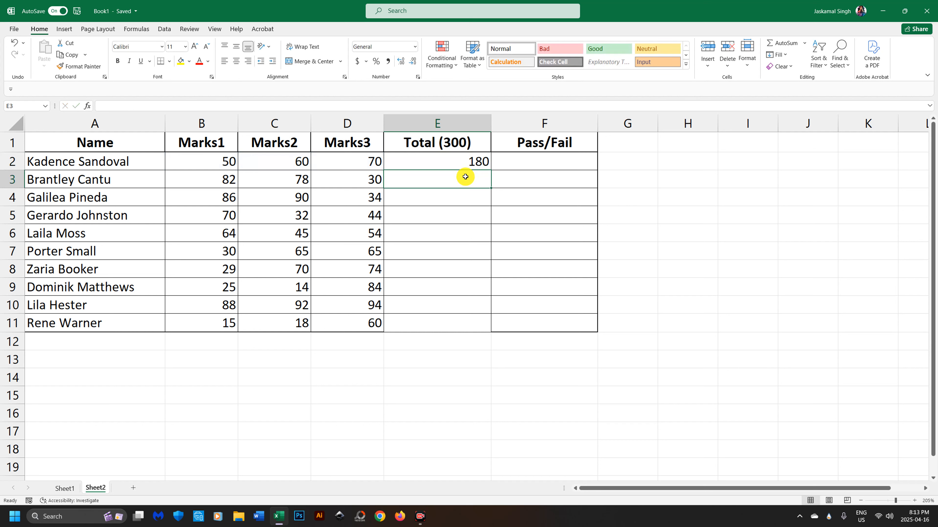
# Step: Examine the E2 total and its source marks in B2:D2, as well as the student rows down to row 11
pyautogui.click(447, 158)
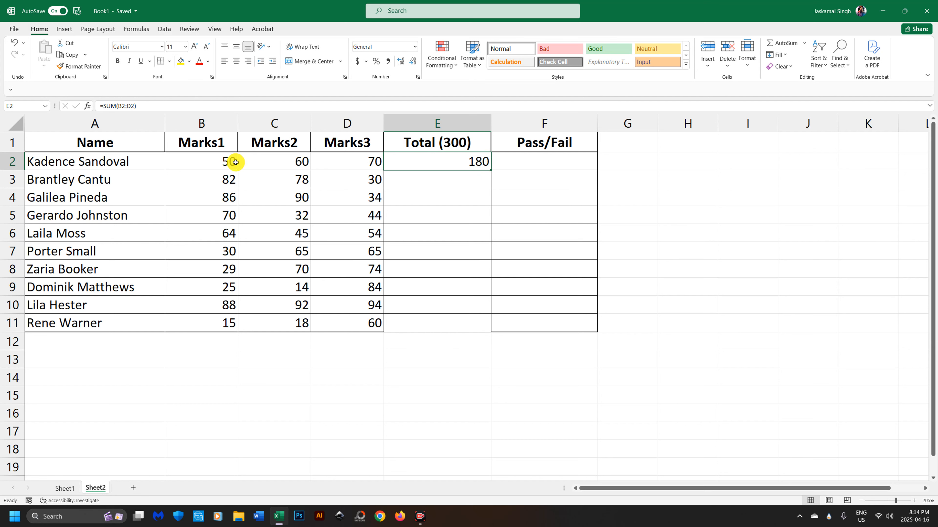
pyautogui.moveTo(212, 161); pyautogui.dragTo(331, 159)
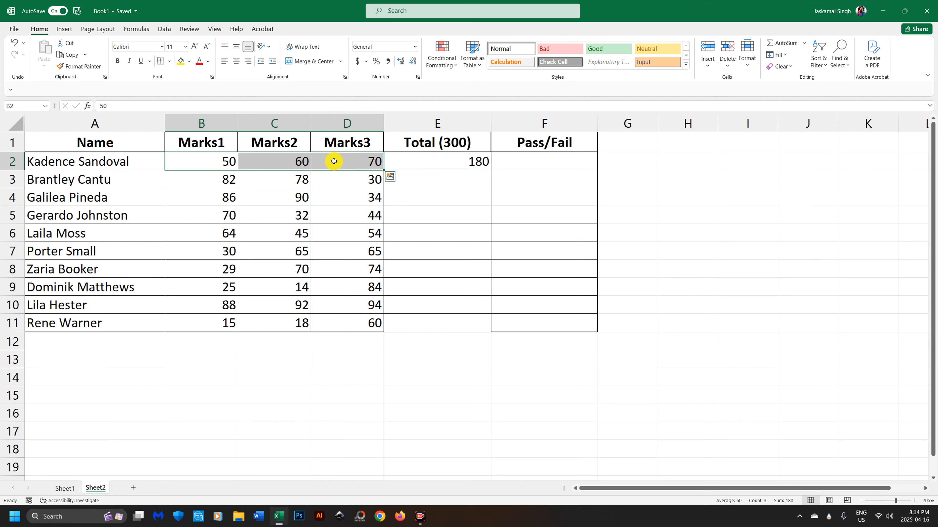
pyautogui.click(483, 193)
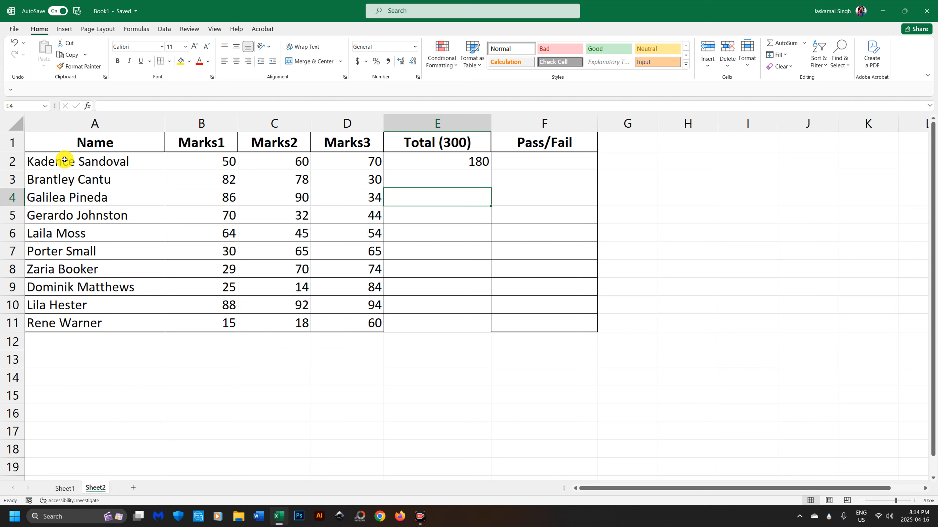
pyautogui.moveTo(65, 159); pyautogui.dragTo(541, 323)
pyautogui.click(517, 396)
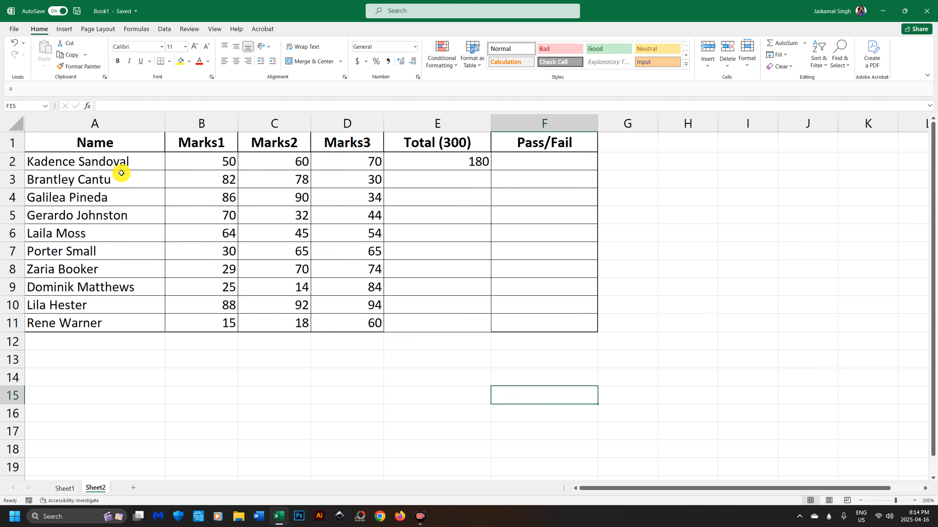
pyautogui.moveTo(63, 161); pyautogui.dragTo(64, 318)
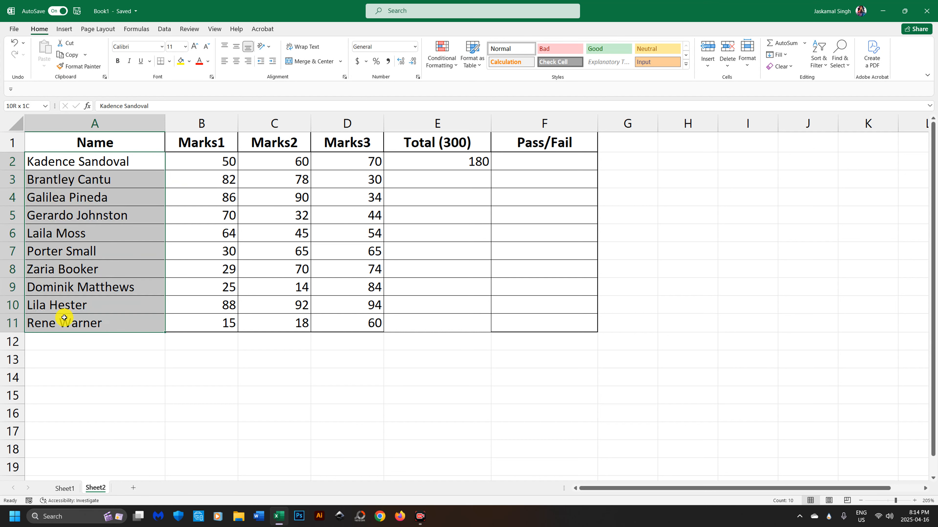
# Step: Examine the Marks1, Marks2 and Marks3 headers and the individual student marks beneath them
pyautogui.click(209, 142)
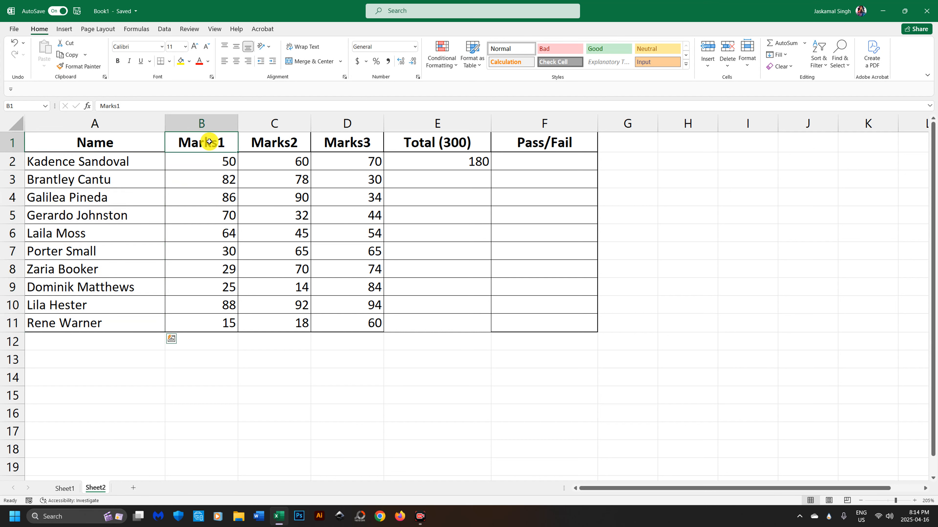
pyautogui.click(351, 144)
pyautogui.moveTo(198, 147); pyautogui.dragTo(333, 151)
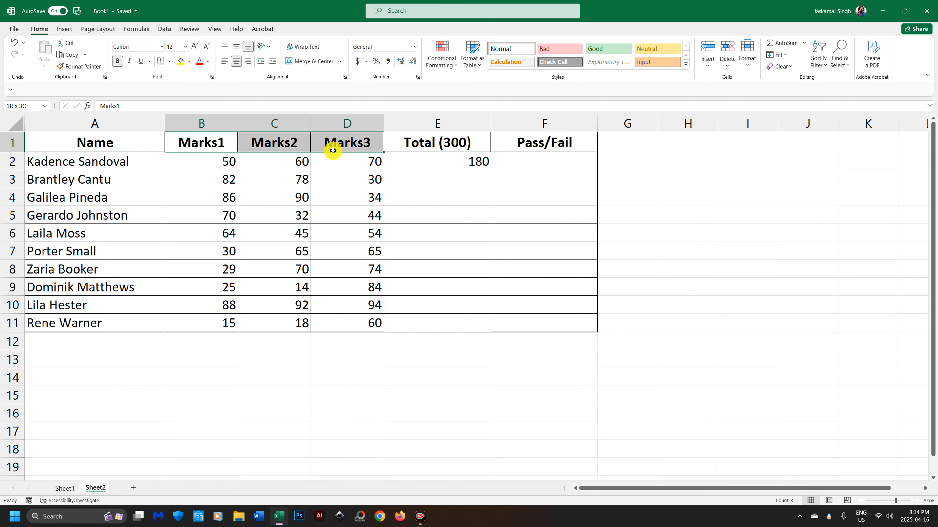
pyautogui.click(201, 160)
pyautogui.click(207, 185)
pyautogui.click(212, 215)
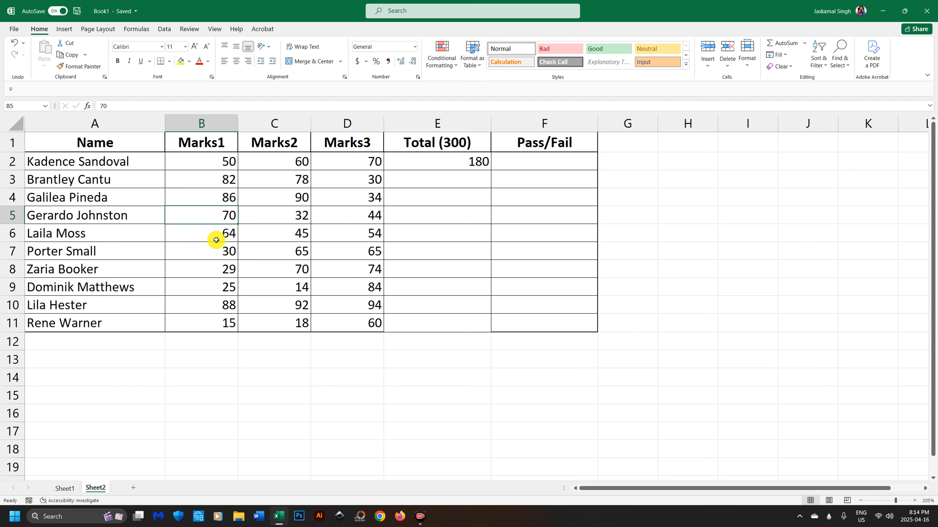
pyautogui.click(224, 271)
pyautogui.click(331, 198)
pyautogui.click(363, 252)
pyautogui.click(362, 273)
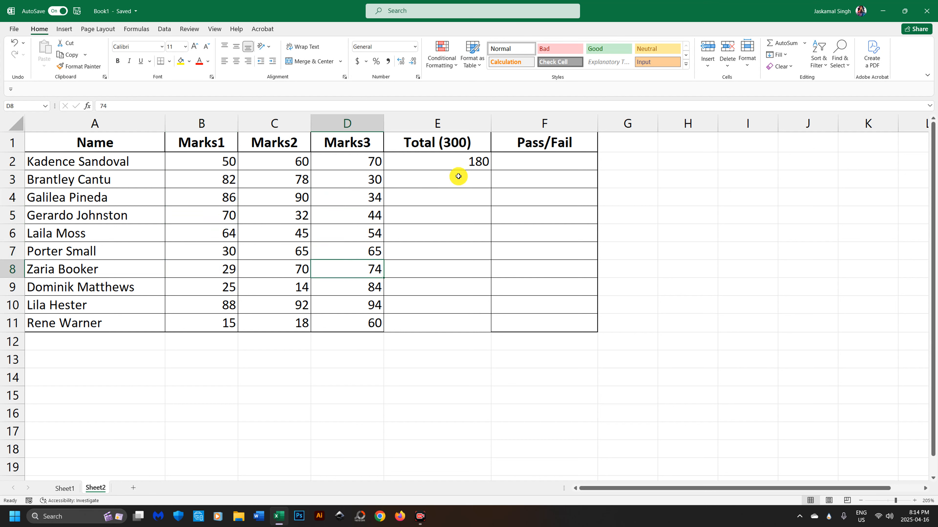
# Step: Fill the SUM formula from E2 down to E11 to total the marks for every student
pyautogui.click(438, 162)
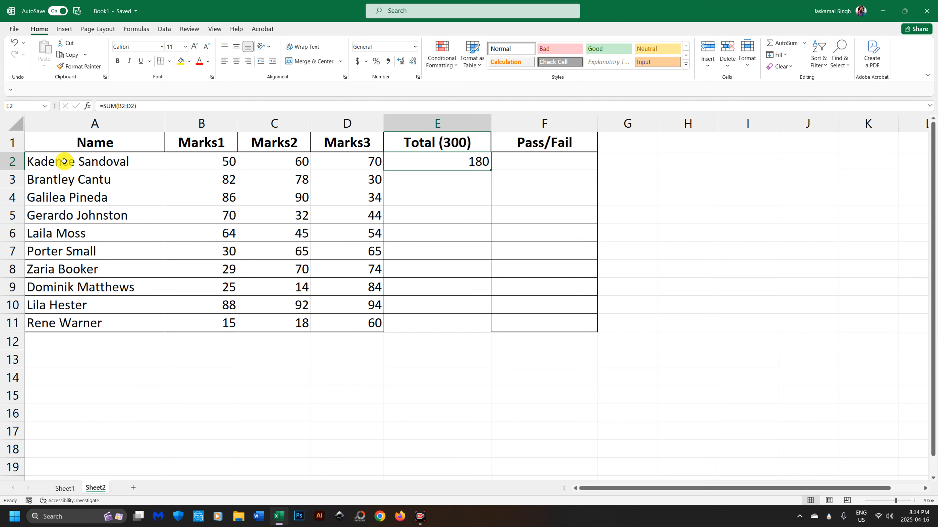
pyautogui.click(116, 162)
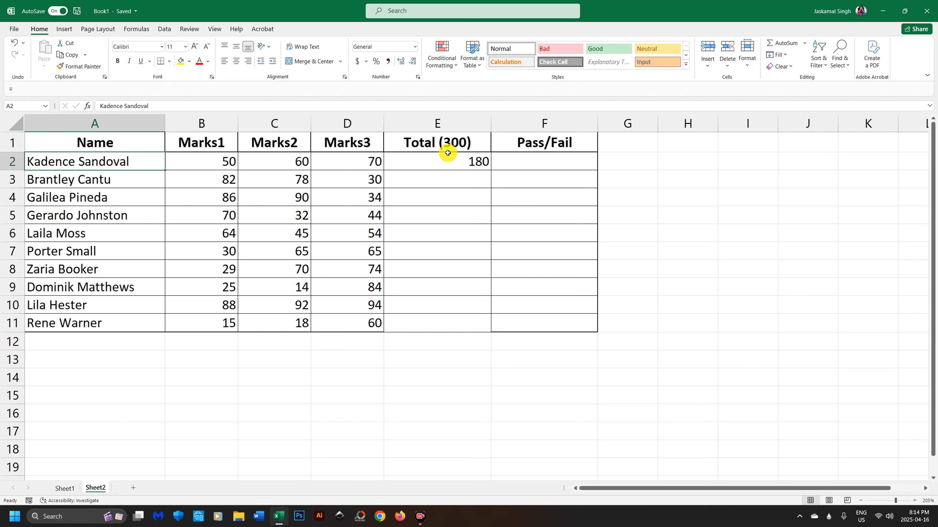
pyautogui.click(480, 162)
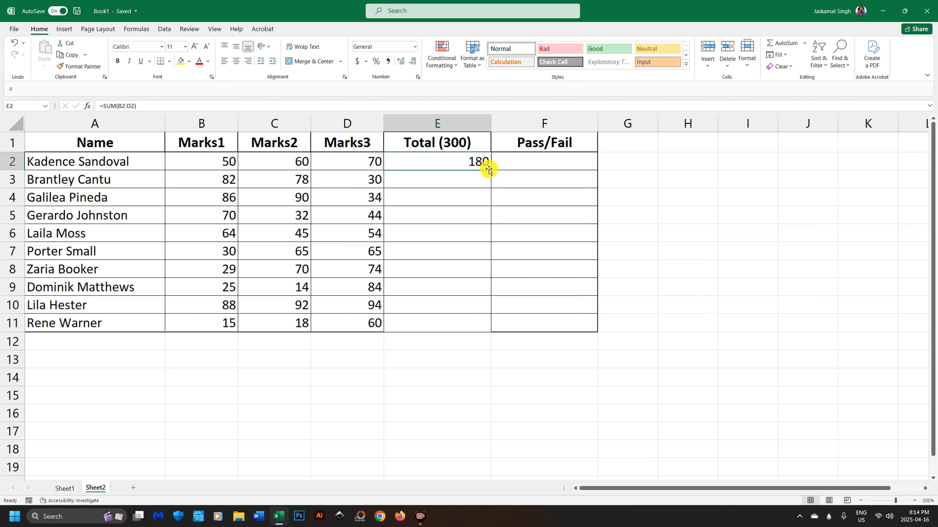
pyautogui.moveTo(490, 170); pyautogui.dragTo(489, 329)
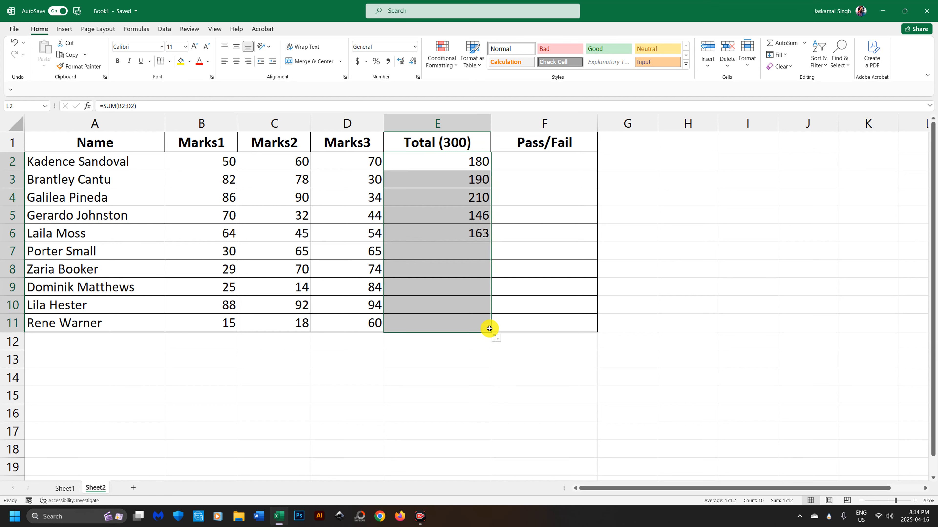
pyautogui.click(484, 373)
pyautogui.moveTo(457, 163); pyautogui.dragTo(475, 314)
pyautogui.click(459, 353)
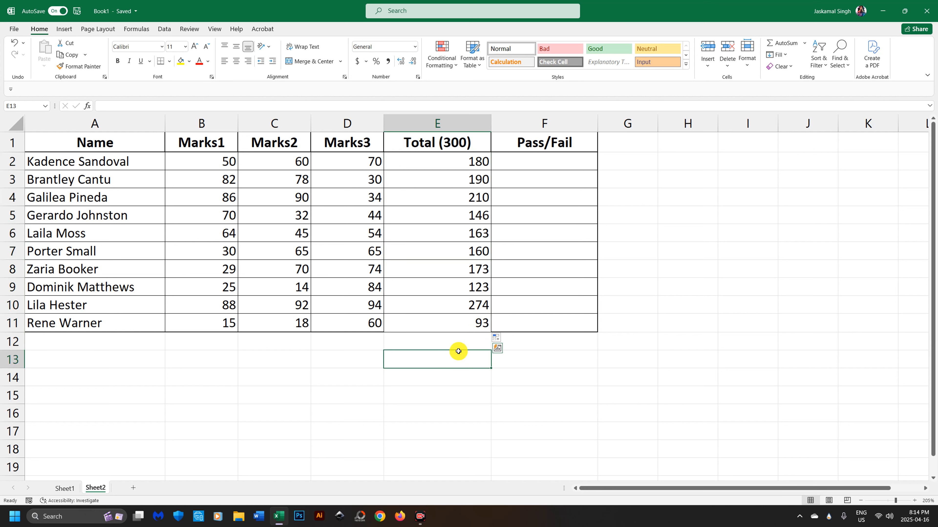
pyautogui.click(468, 326)
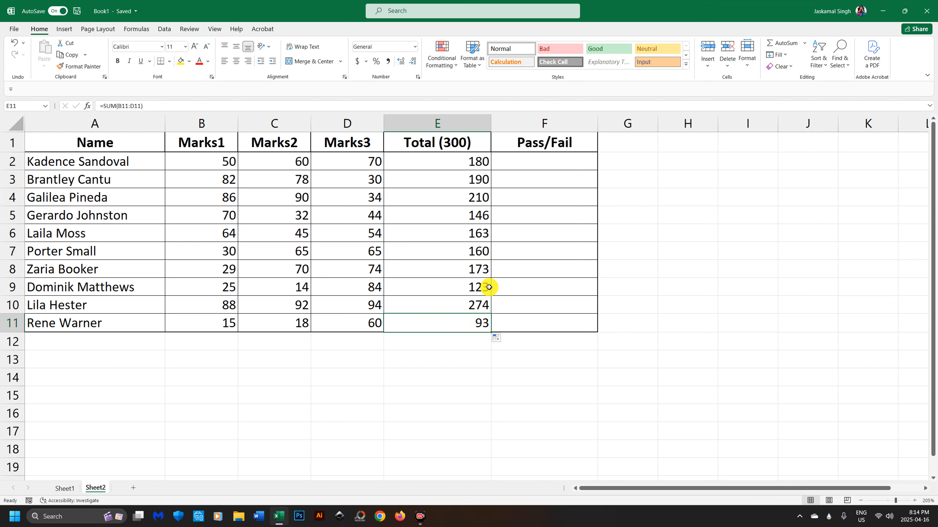
pyautogui.click(422, 397)
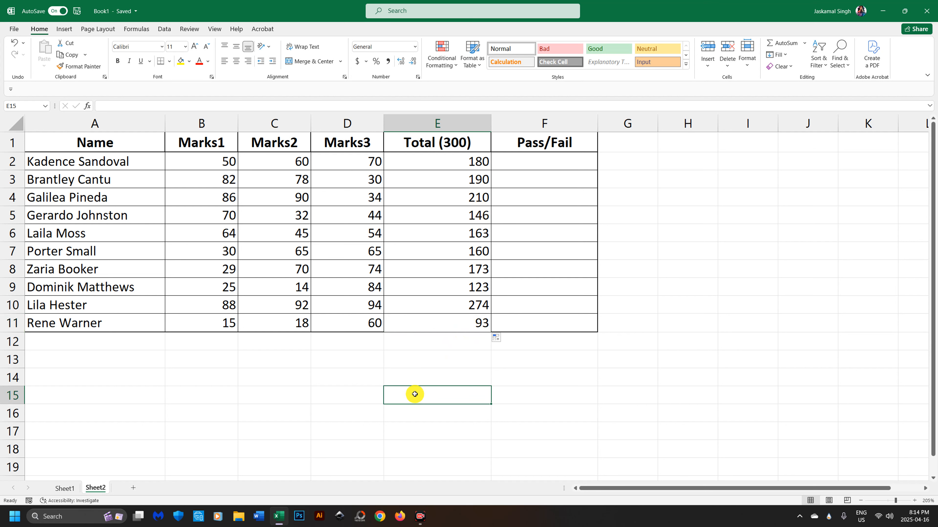
pyautogui.click(425, 360)
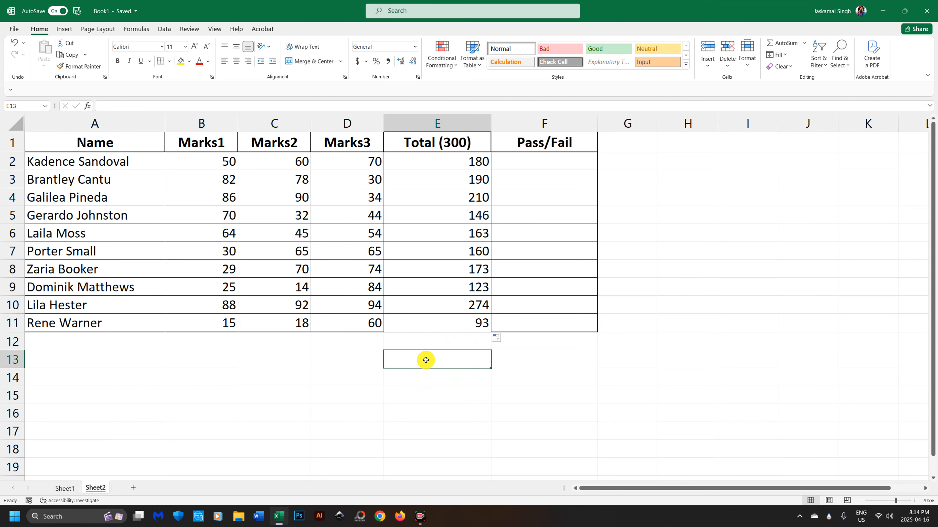
pyautogui.write('=')
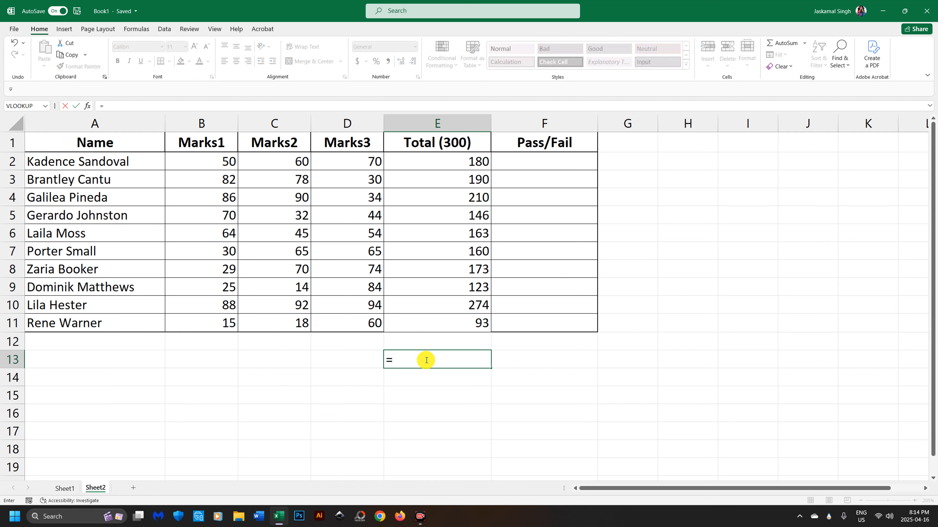
pyautogui.press('Escape')
# Step: Enter =Average(B2:B11) in cell B13 to average the Marks1 column
pyautogui.click(213, 357)
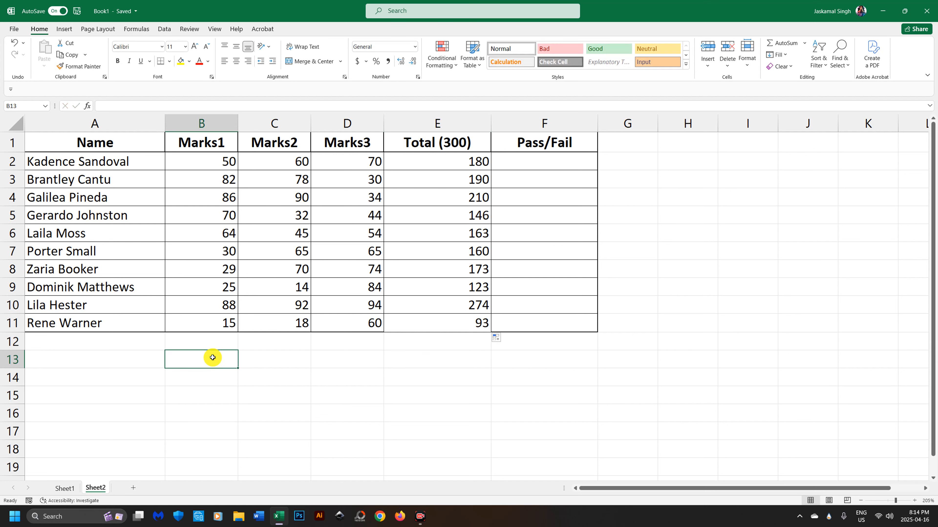
pyautogui.click(211, 140)
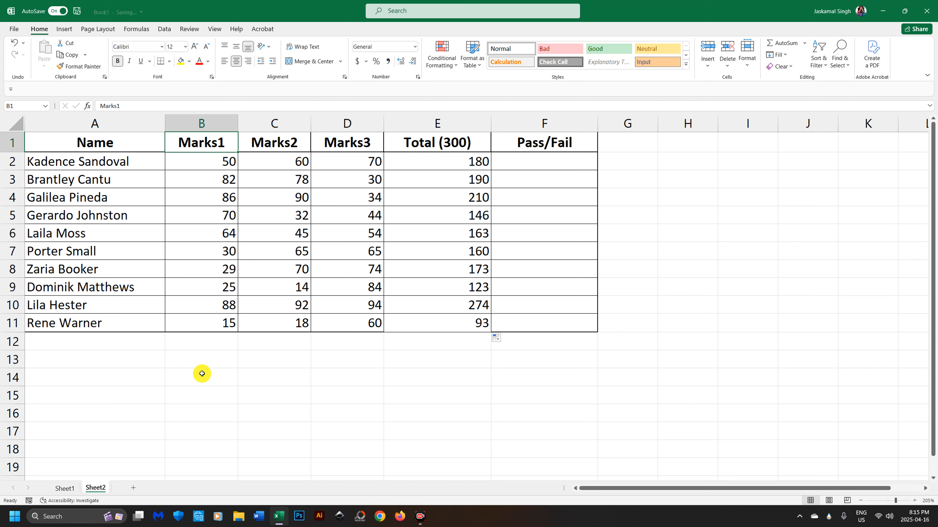
pyautogui.click(207, 358)
pyautogui.write('=Averaf')
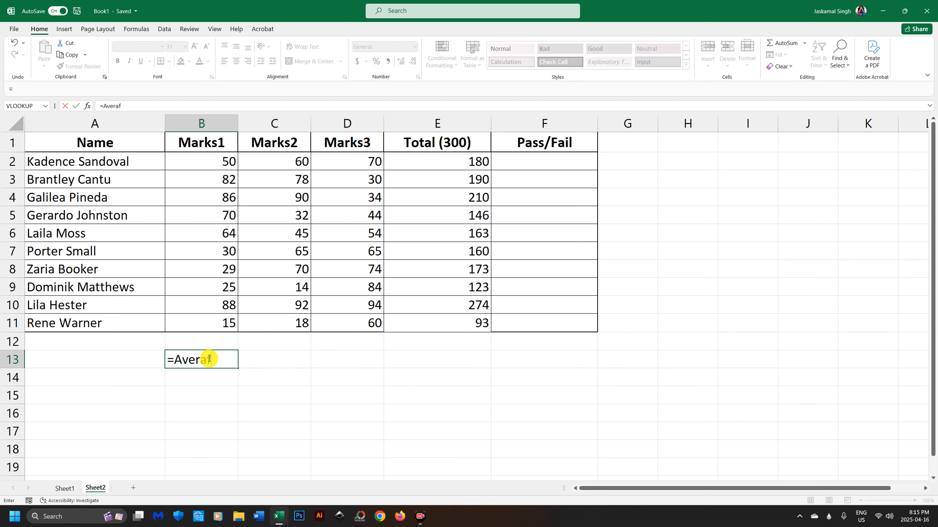
pyautogui.press('BackSpace')
pyautogui.write('ge(')
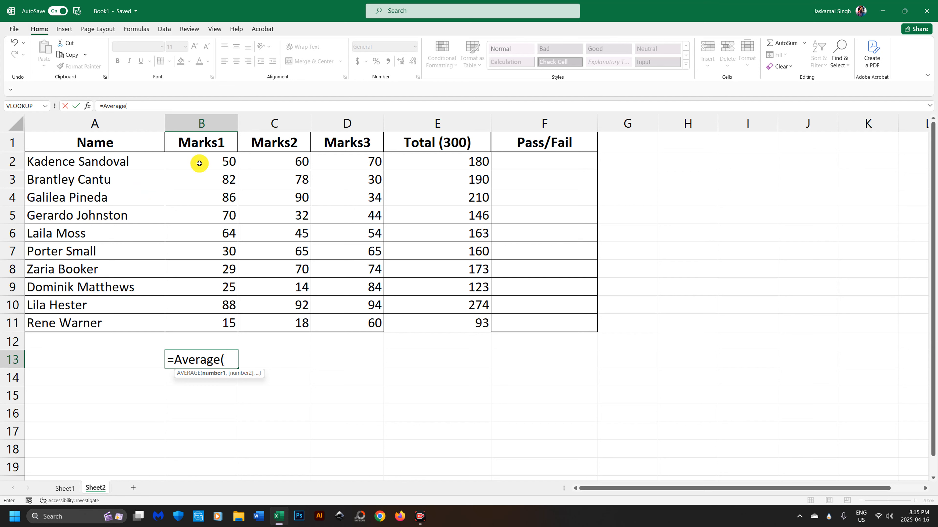
pyautogui.moveTo(202, 161); pyautogui.dragTo(216, 323)
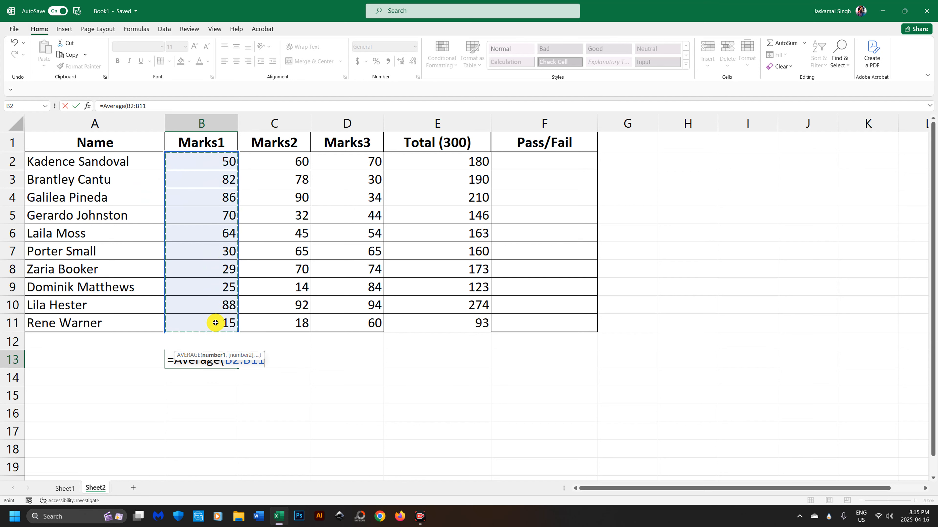
pyautogui.write(')')
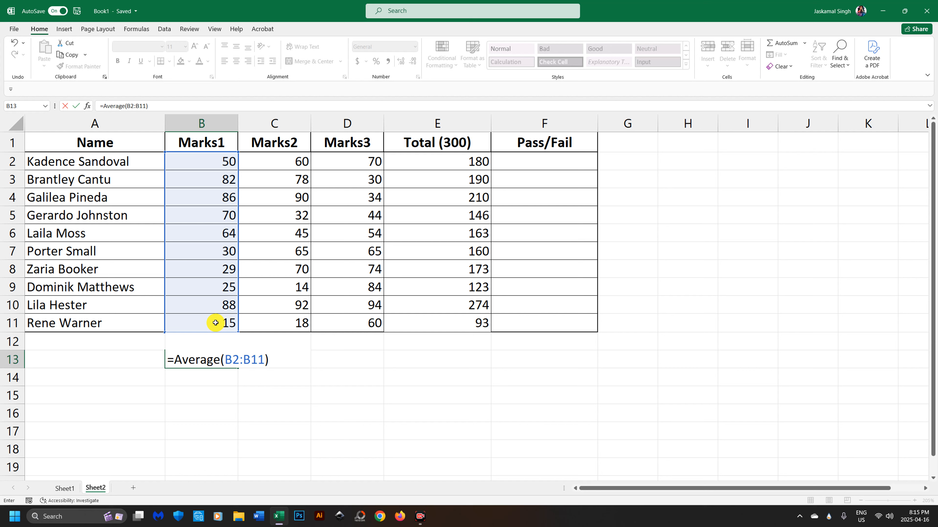
pyautogui.press('Return')
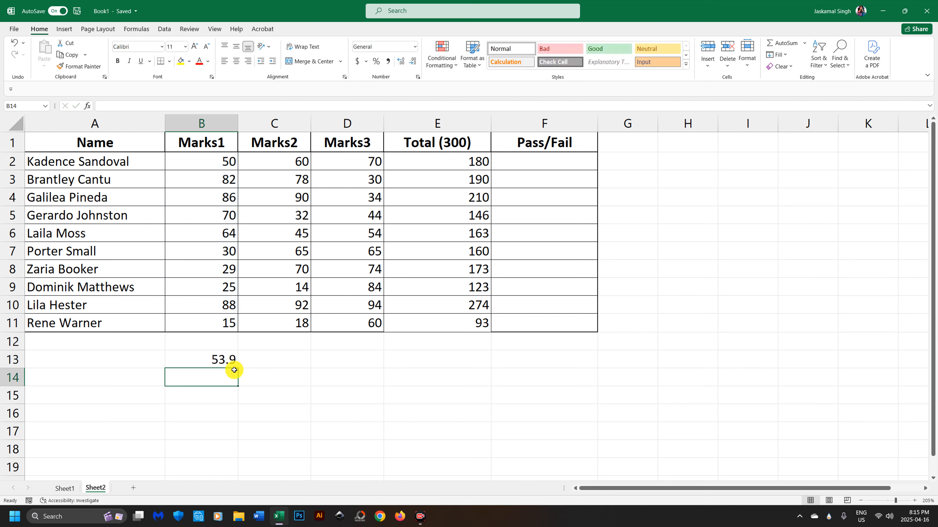
# Step: Fill the AVERAGE formula from B13 across to D13 to cover the Marks2 and Marks3 columns
pyautogui.click(221, 357)
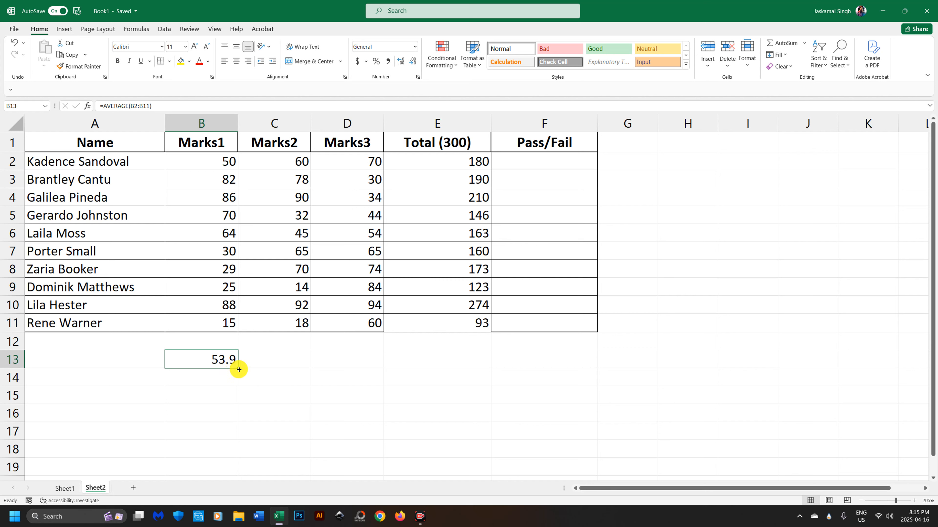
pyautogui.moveTo(238, 368); pyautogui.dragTo(376, 368)
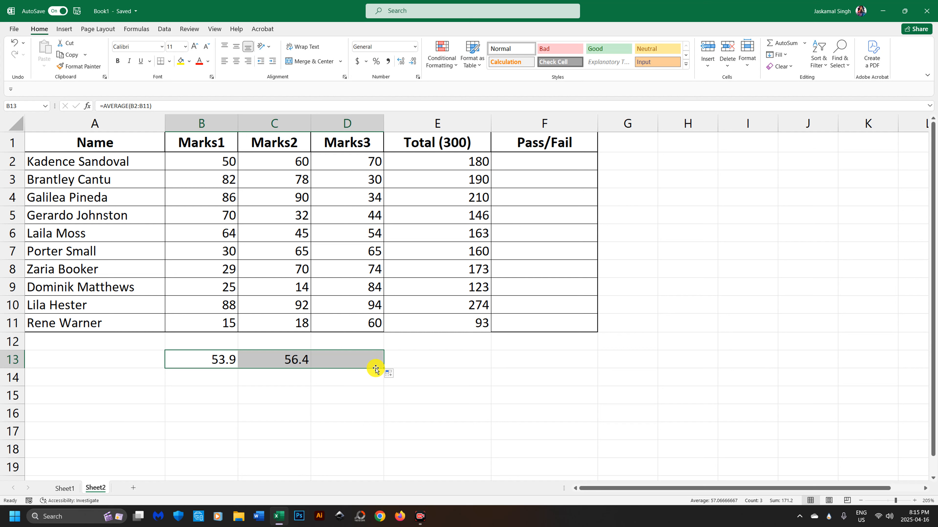
pyautogui.click(302, 402)
pyautogui.click(299, 359)
pyautogui.click(362, 360)
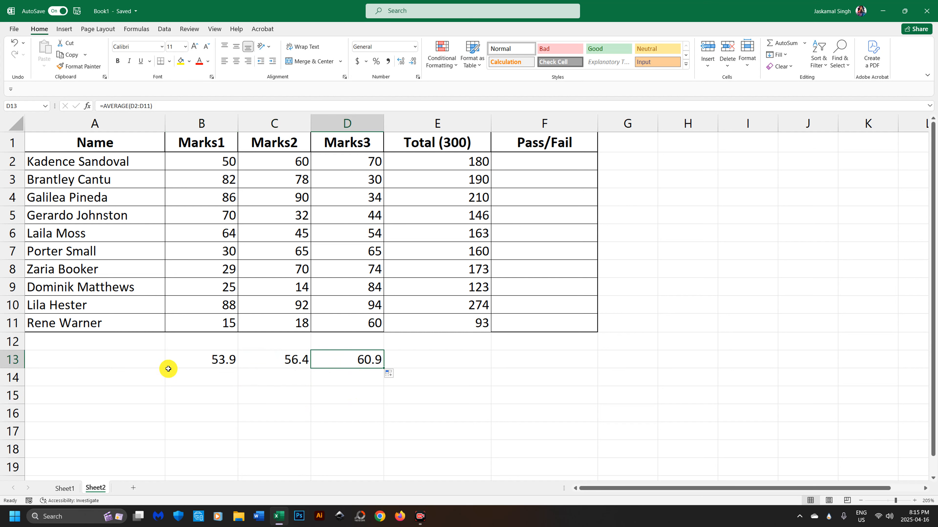
# Step: Label the summary rows Average, Min and Max in cells A13, A14 and A15
pyautogui.click(85, 360)
pyautogui.write('Average')
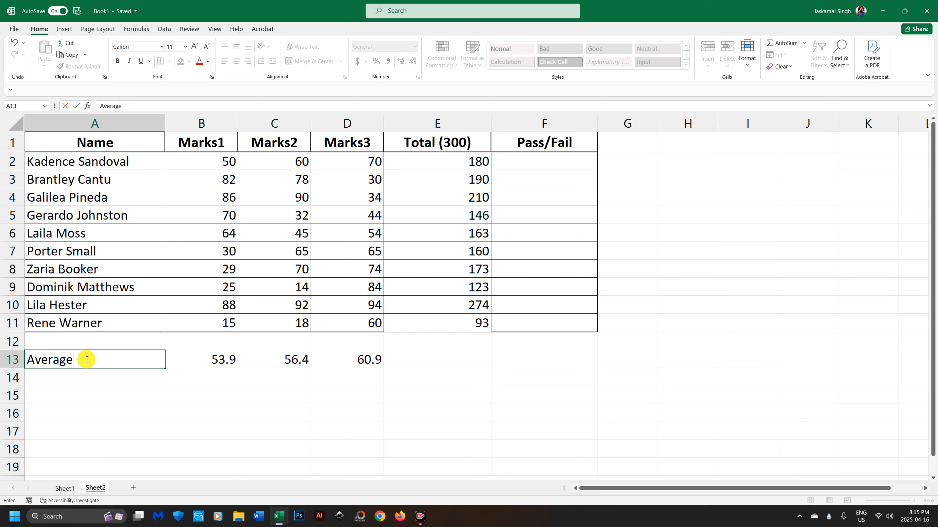
pyautogui.press('Return')
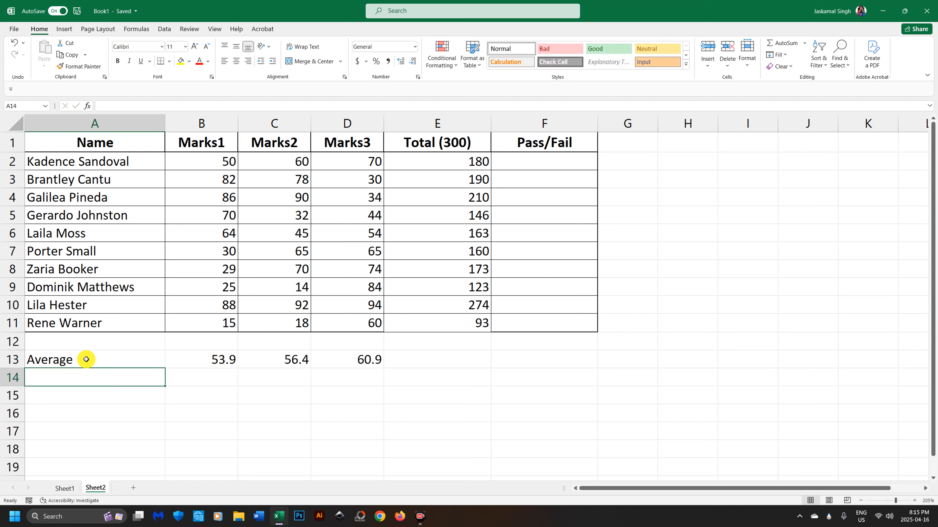
pyautogui.write('MIn')
pyautogui.press('Return')
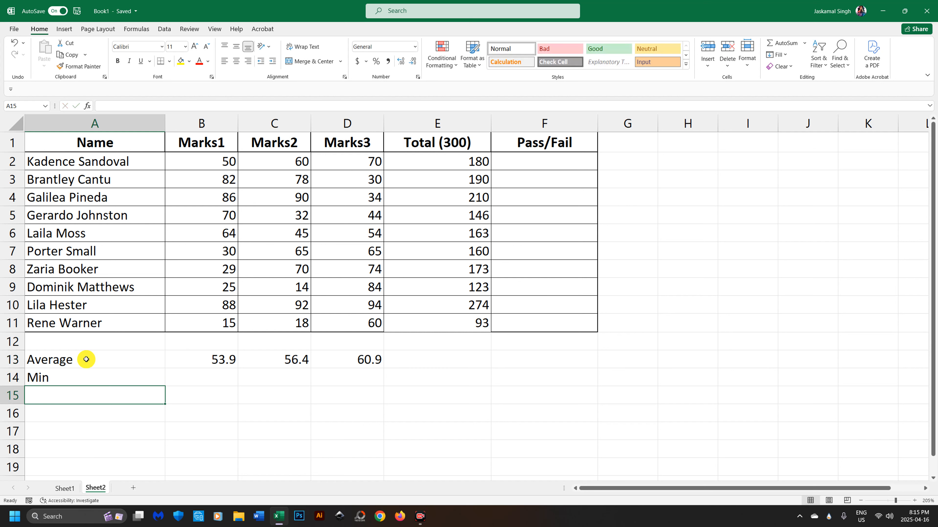
pyautogui.write('Max')
pyautogui.press('Tab')
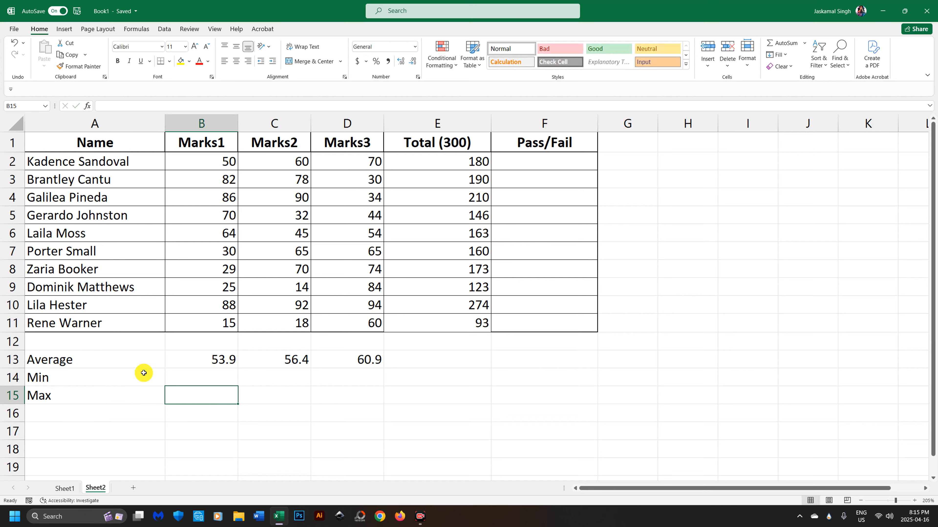
# Step: Enter =min(B2:B11) in cell B14 to find the lowest Marks1 value, and check it against the source marks
pyautogui.click(189, 372)
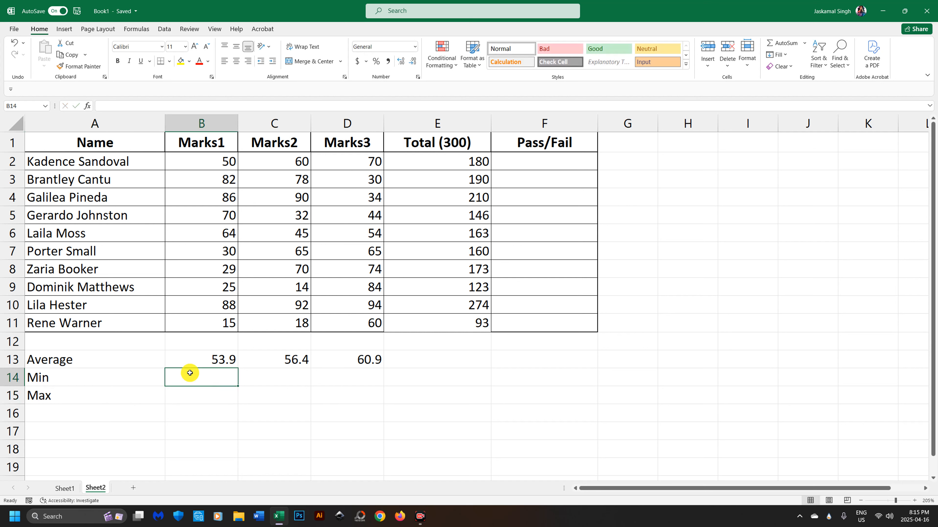
pyautogui.write('=')
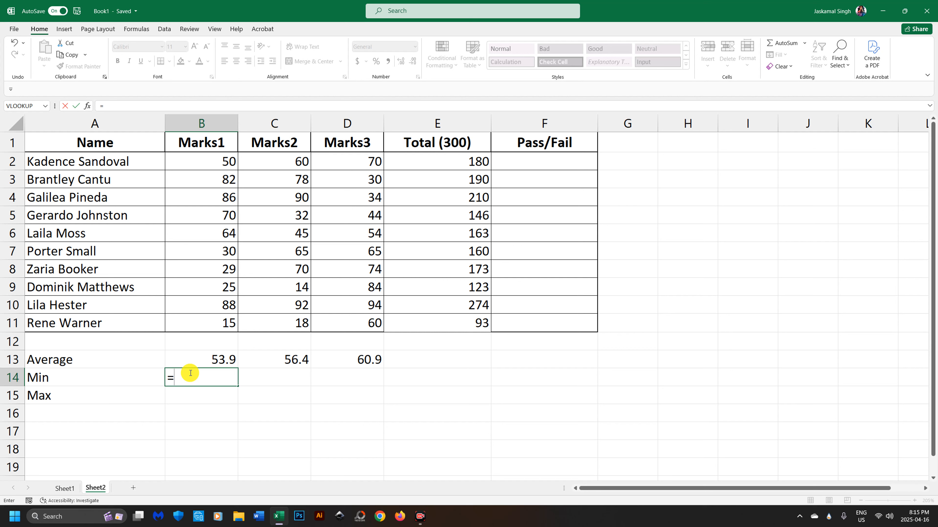
pyautogui.write('min')
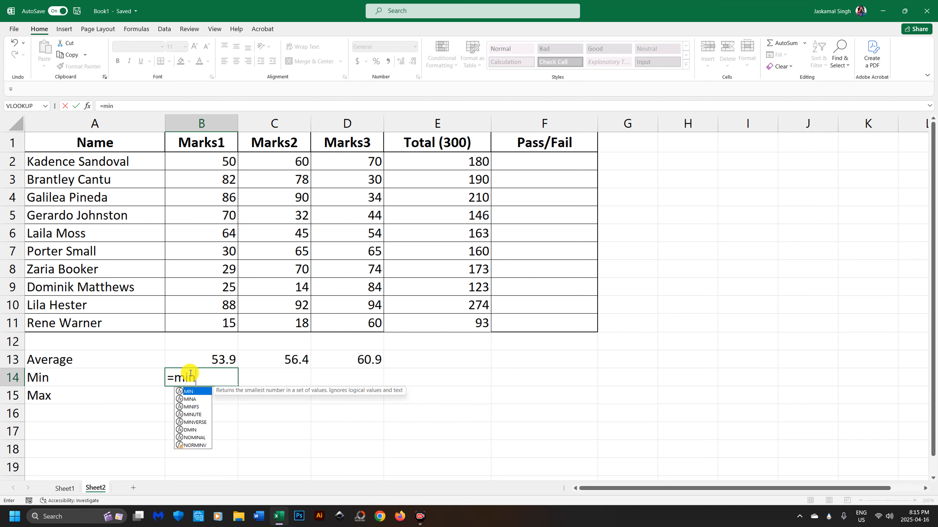
pyautogui.write('(')
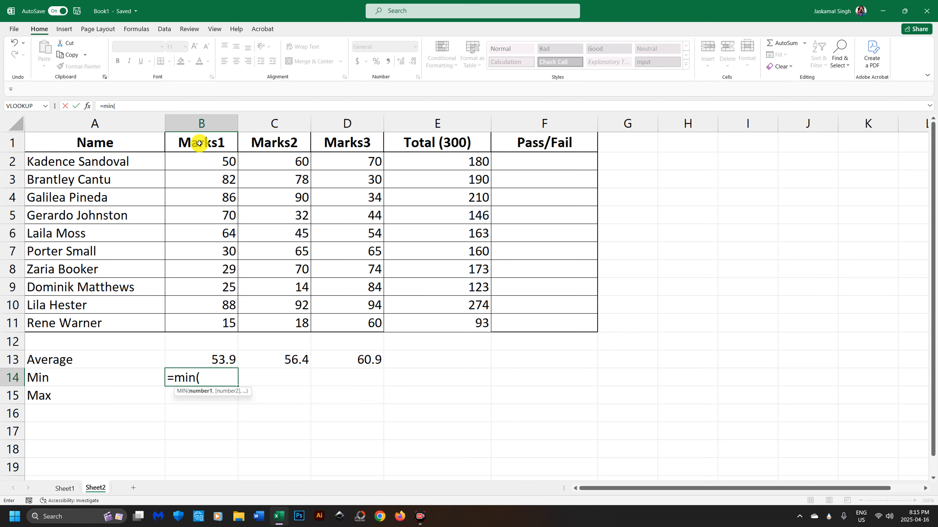
pyautogui.moveTo(209, 164); pyautogui.dragTo(228, 325)
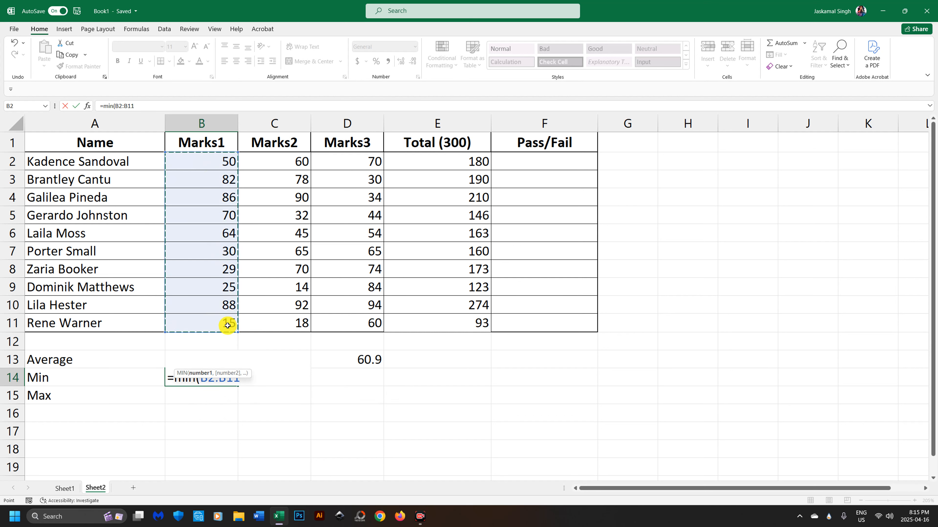
pyautogui.write(')')
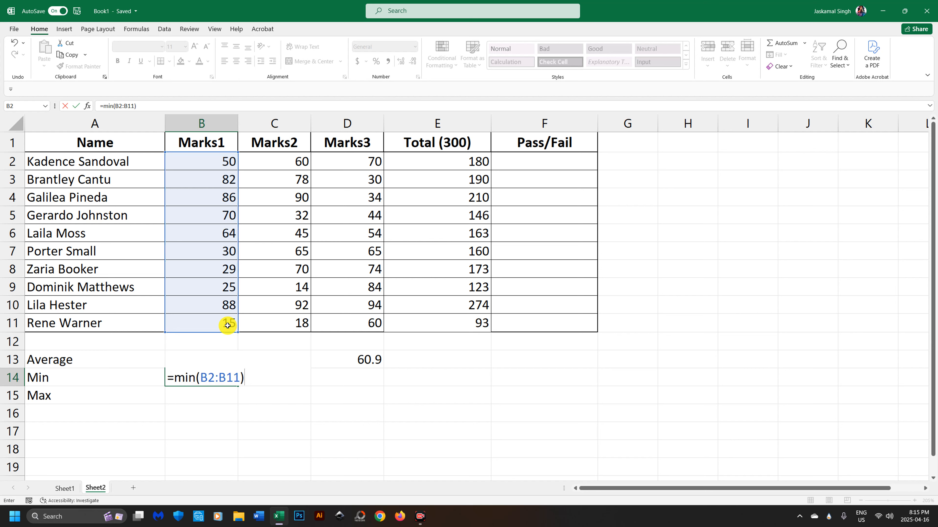
pyautogui.press('Return')
pyautogui.click(227, 382)
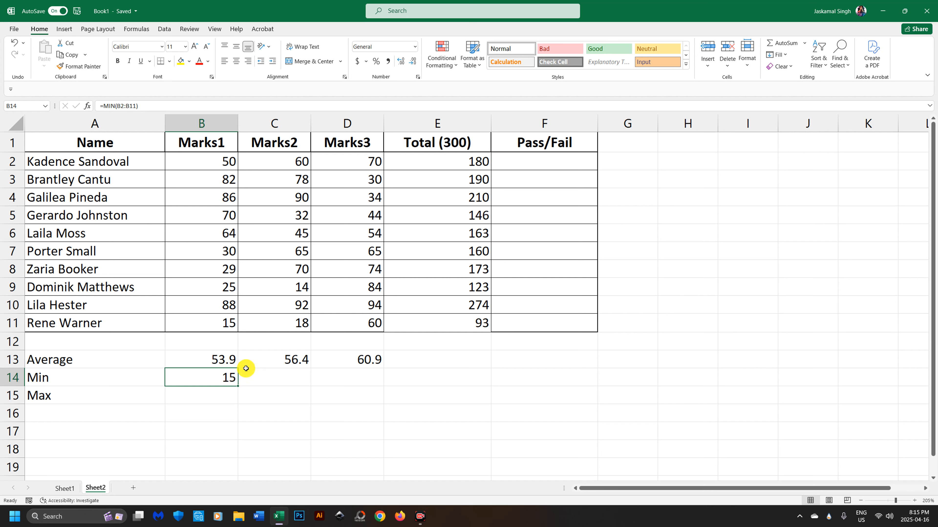
pyautogui.moveTo(228, 323); pyautogui.dragTo(212, 166)
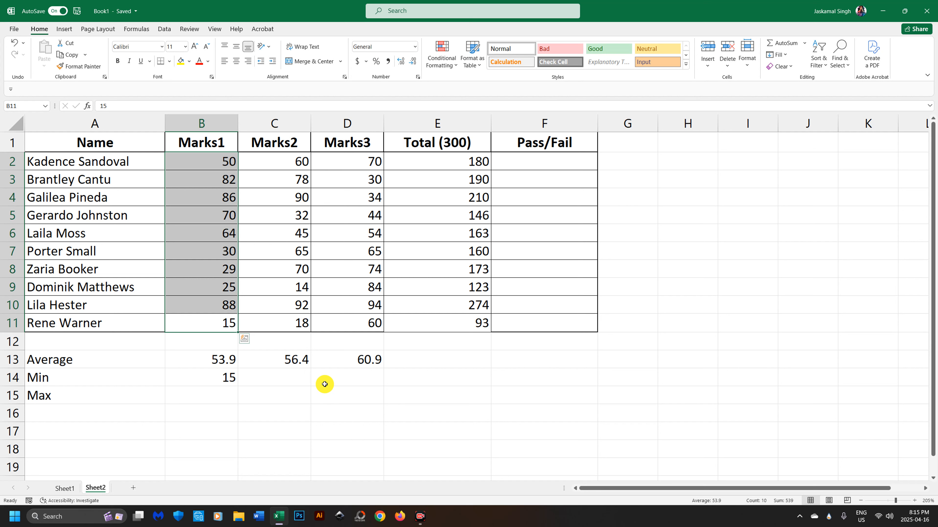
# Step: Enter =max(B2:B11) in cell B15 to find the highest Marks1 value
pyautogui.click(173, 364)
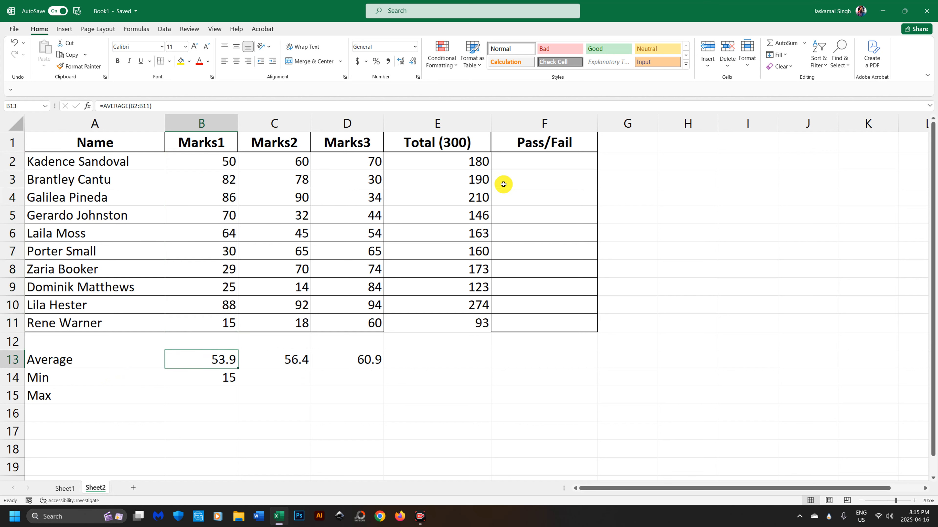
pyautogui.click(229, 396)
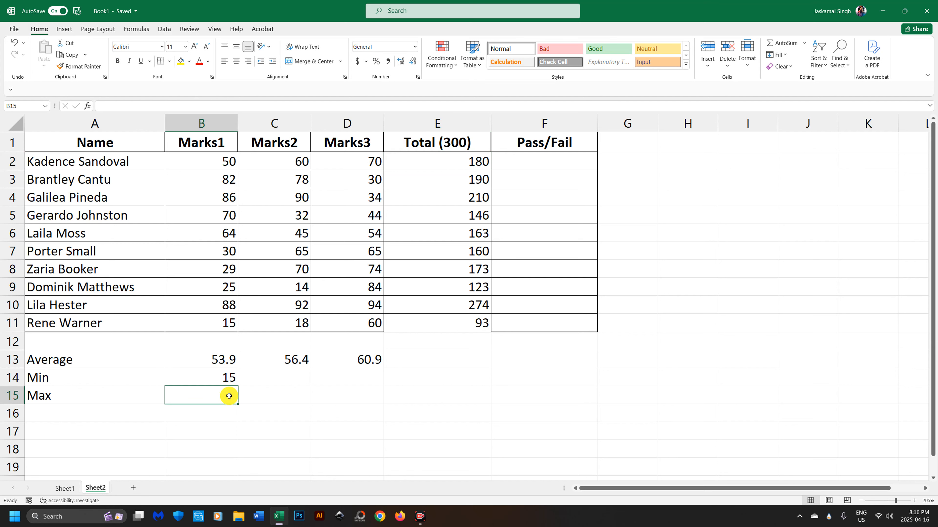
pyautogui.write('=min(')
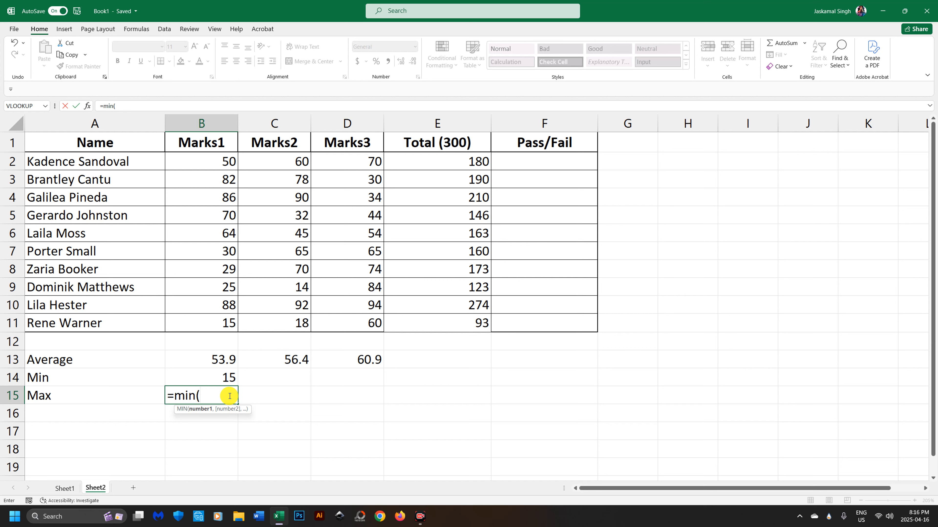
pyautogui.press('BackSpace')
pyautogui.press('BackSpace')
pyautogui.press('BackSpace')
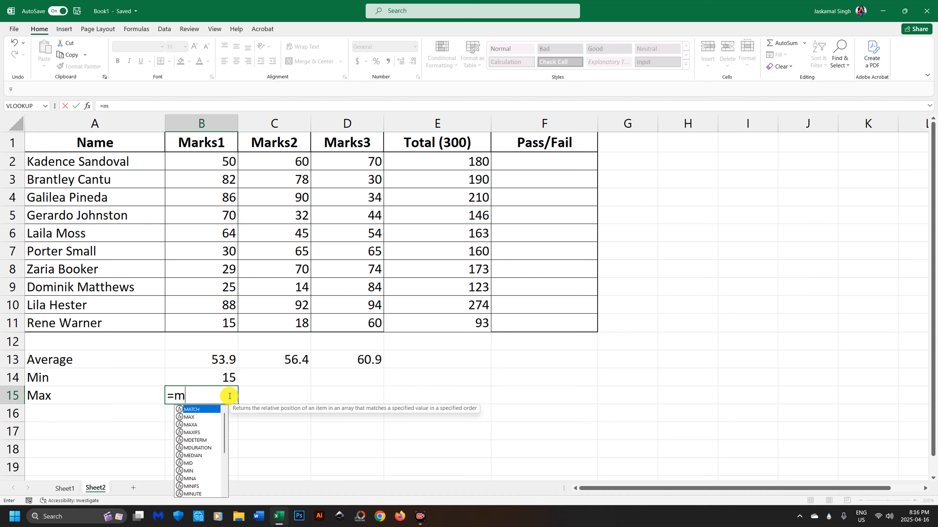
pyautogui.write('ax(')
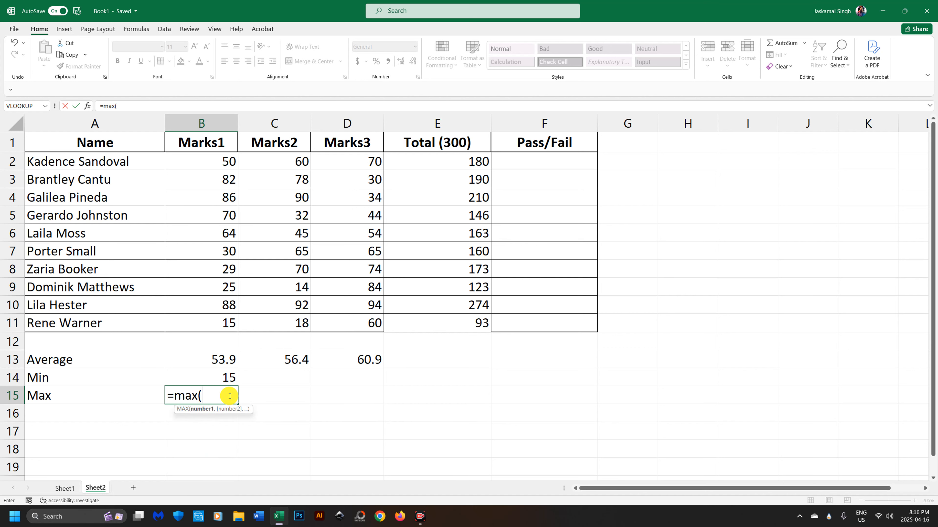
pyautogui.click(193, 162)
pyautogui.moveTo(192, 162); pyautogui.dragTo(216, 323)
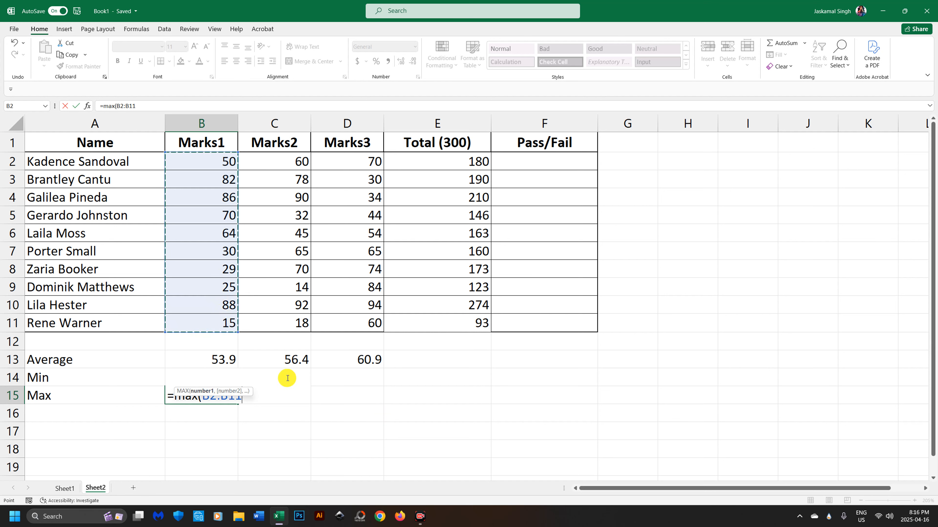
pyautogui.write(')')
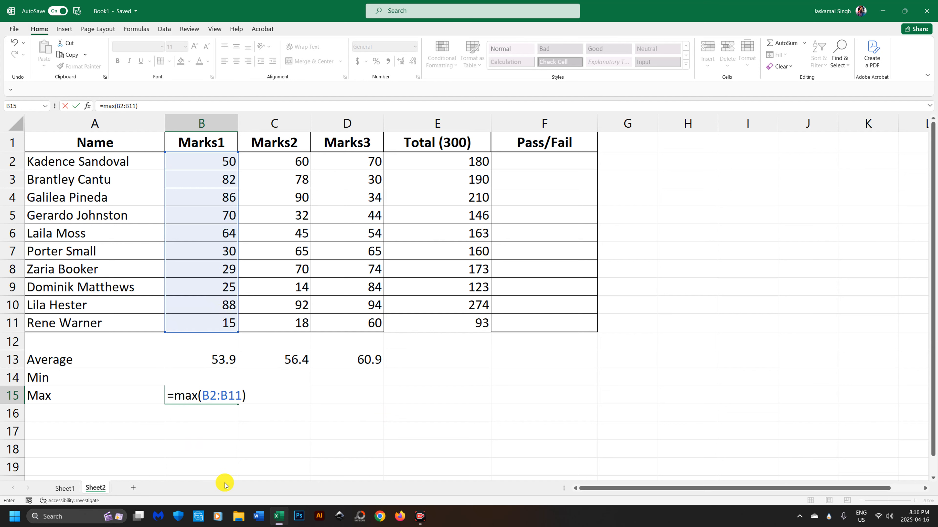
pyautogui.press('Return')
pyautogui.write('.')
pyautogui.press('Escape')
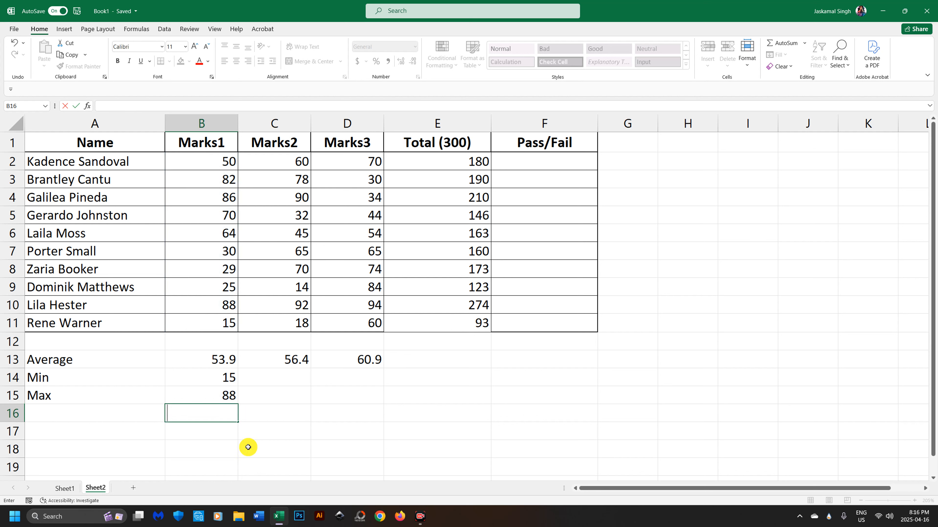
# Step: Check the Marks1 Max result in B15 against the source marks in column B
pyautogui.click(275, 409)
pyautogui.click(222, 394)
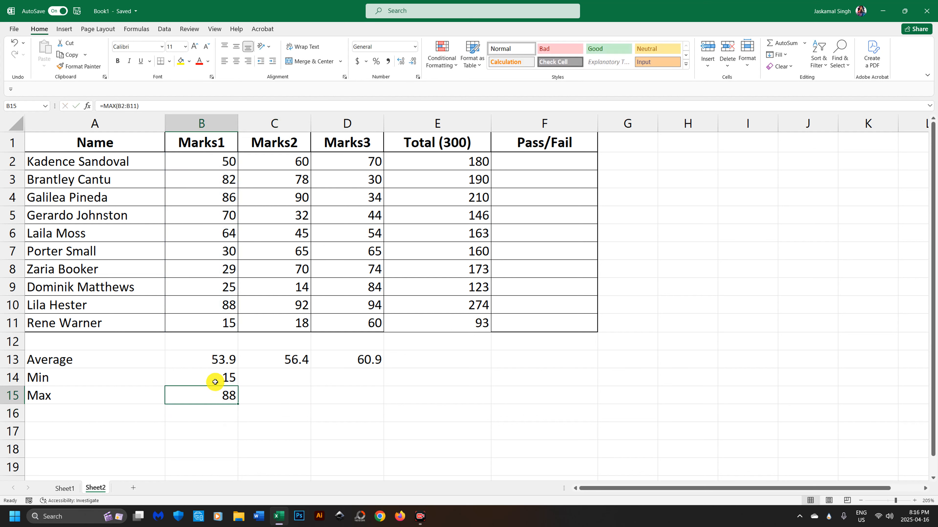
pyautogui.click(226, 304)
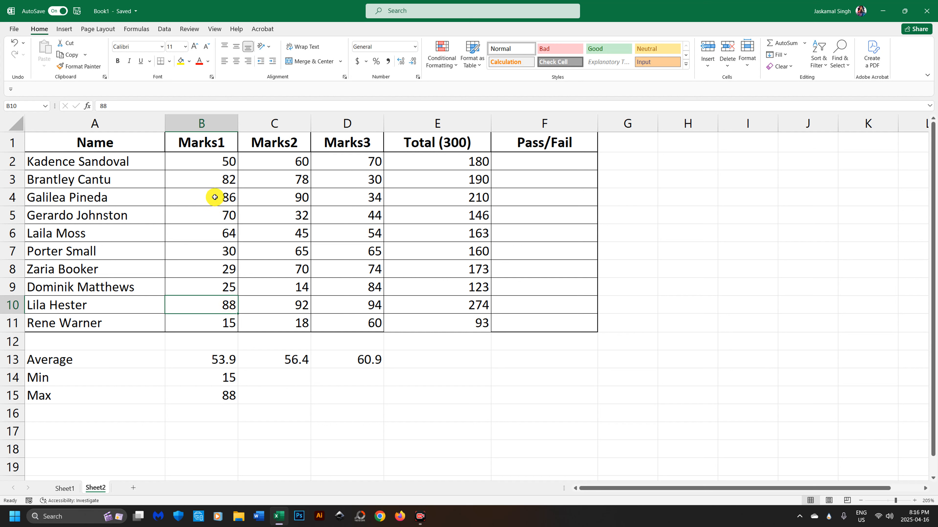
pyautogui.keyDown('shift'); pyautogui.click(207, 321); pyautogui.keyUp('shift')
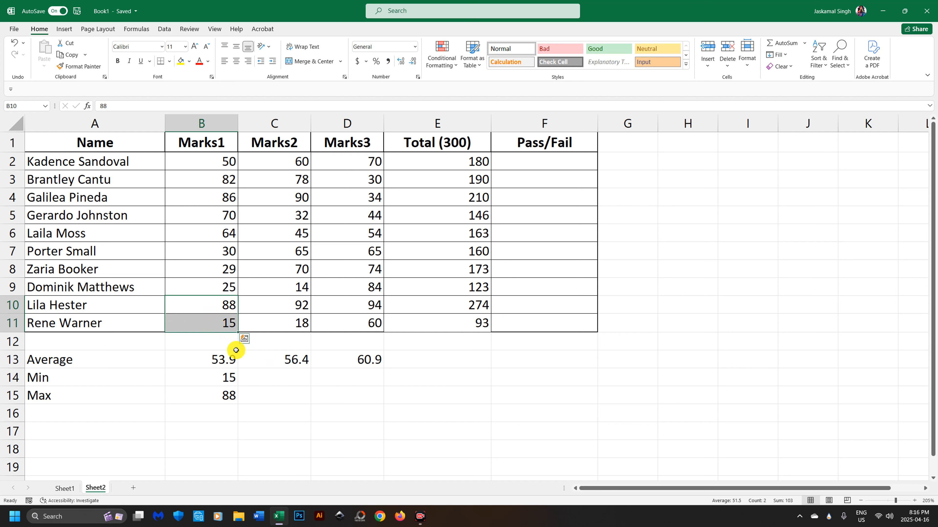
pyautogui.write('`')
pyautogui.moveTo(220, 381); pyautogui.dragTo(240, 399)
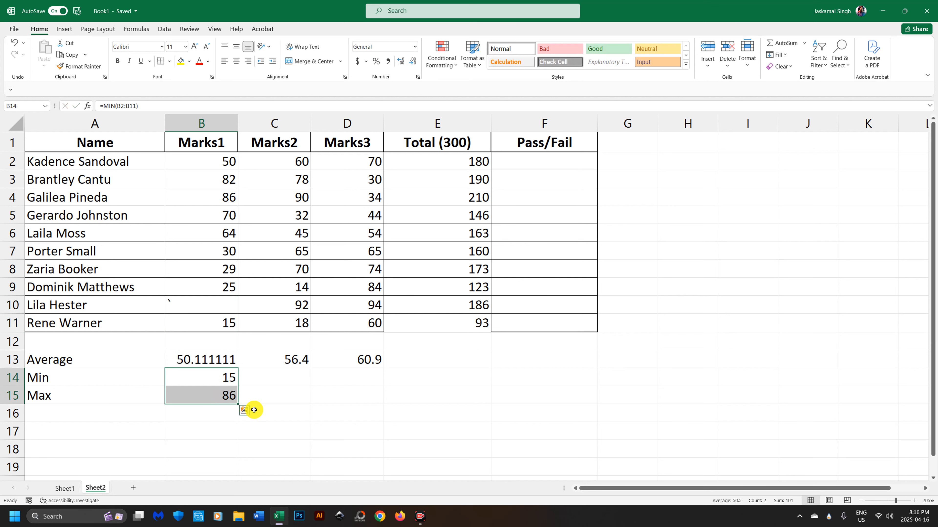
pyautogui.hotkey('ctrl', 'z')
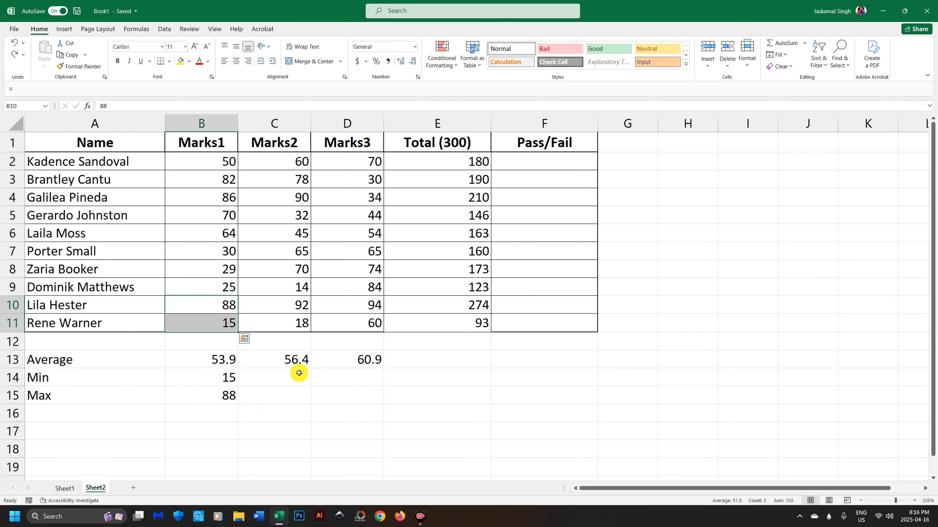
# Step: Fill the MIN and MAX formulas from B14:B15 across to column D for Marks2 and Marks3
pyautogui.click(223, 377)
pyautogui.moveTo(223, 377); pyautogui.dragTo(366, 406)
pyautogui.click(388, 445)
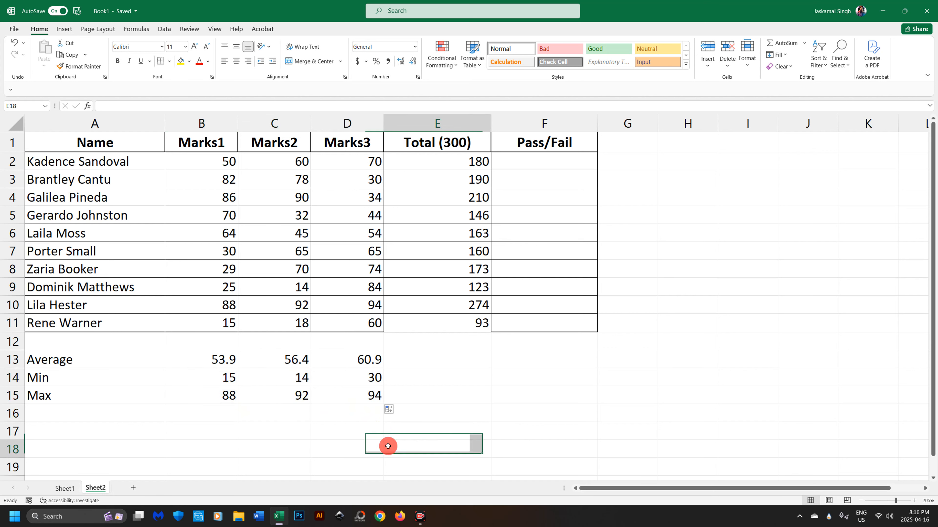
# Step: Compare the Min and Max results for Marks2 and Marks3 with the source marks, and review the summary rows
pyautogui.click(283, 378)
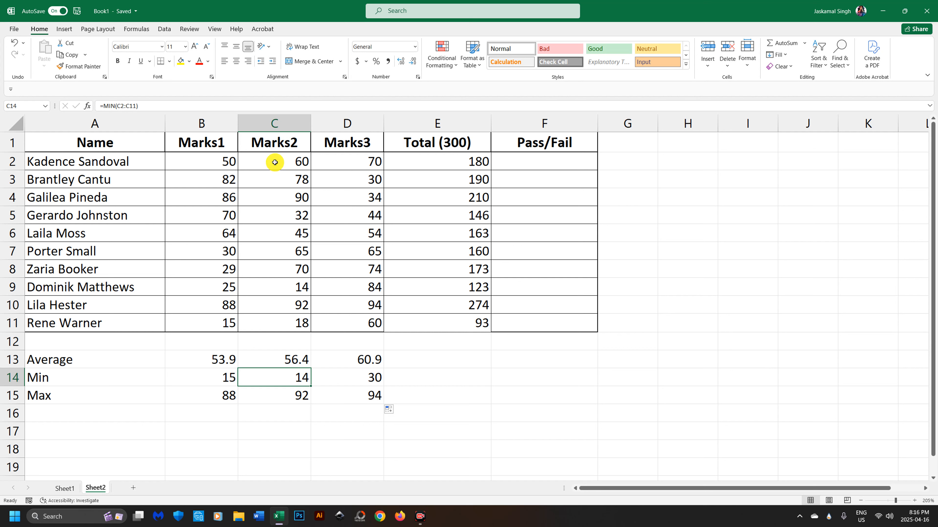
pyautogui.click(289, 397)
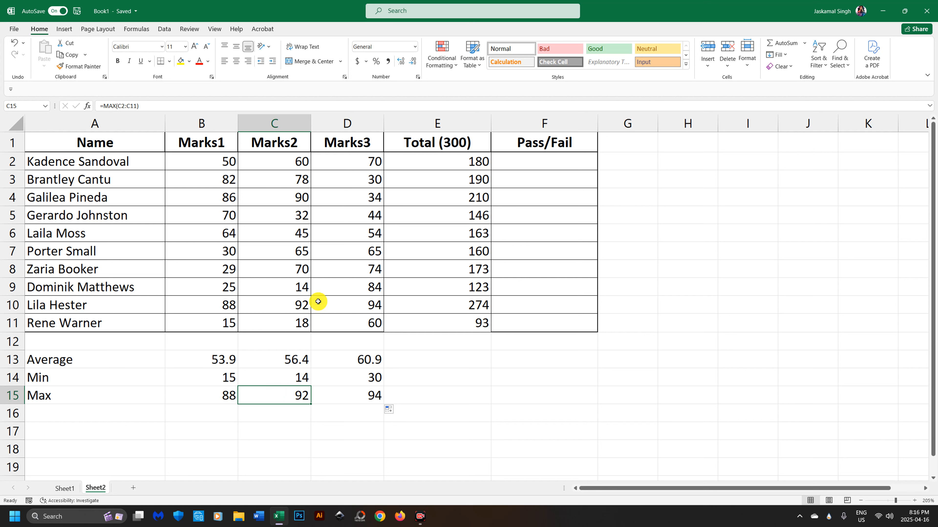
pyautogui.click(92, 309)
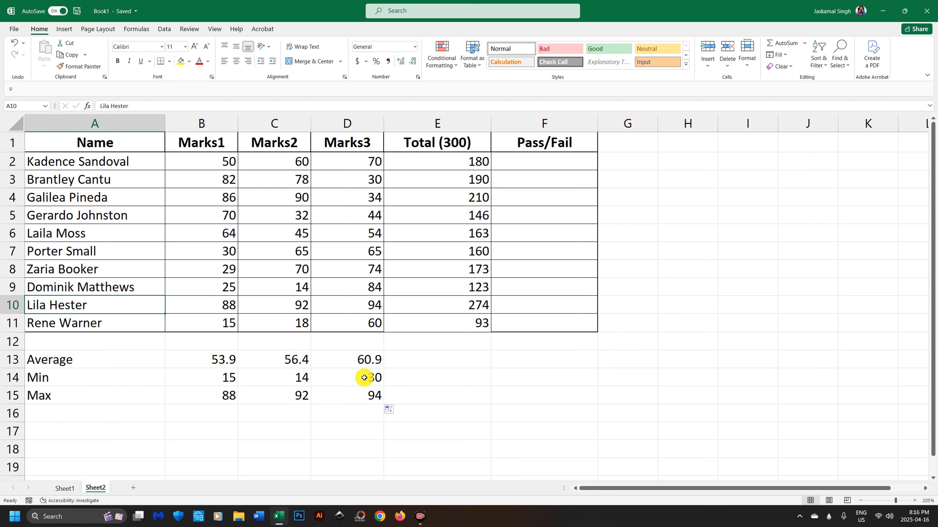
pyautogui.click(364, 180)
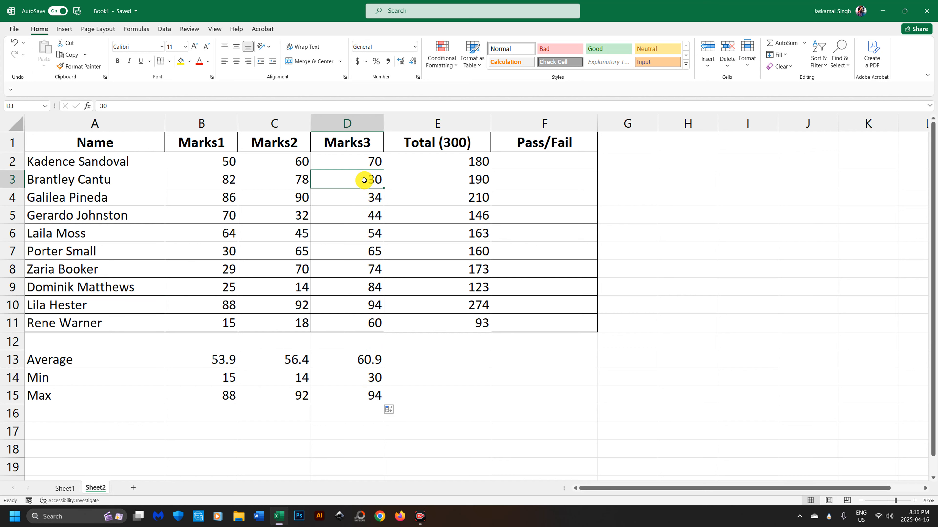
pyautogui.click(360, 309)
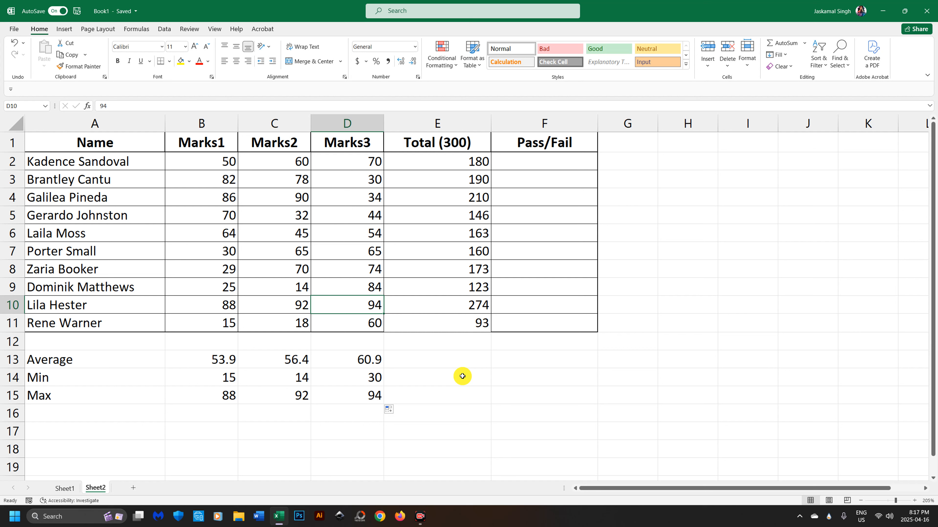
pyautogui.click(461, 365)
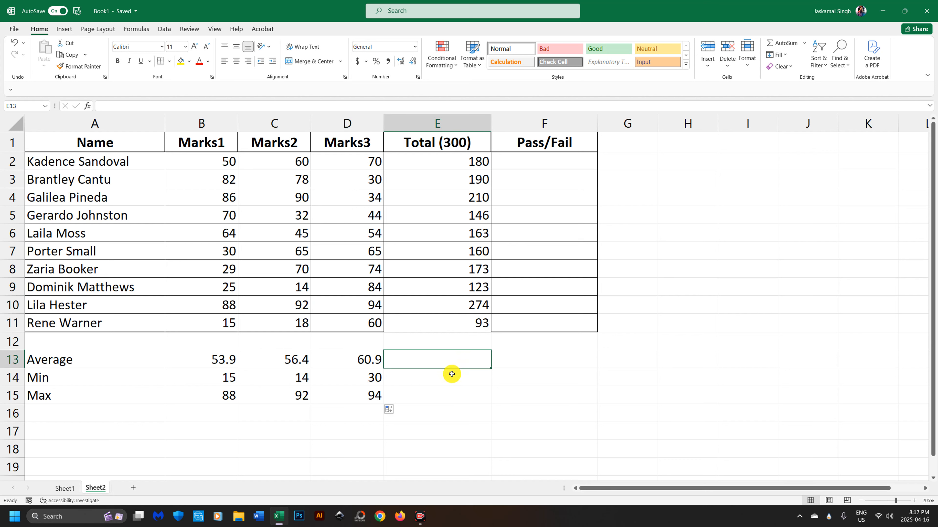
pyautogui.moveTo(48, 359); pyautogui.dragTo(372, 398)
pyautogui.click(121, 446)
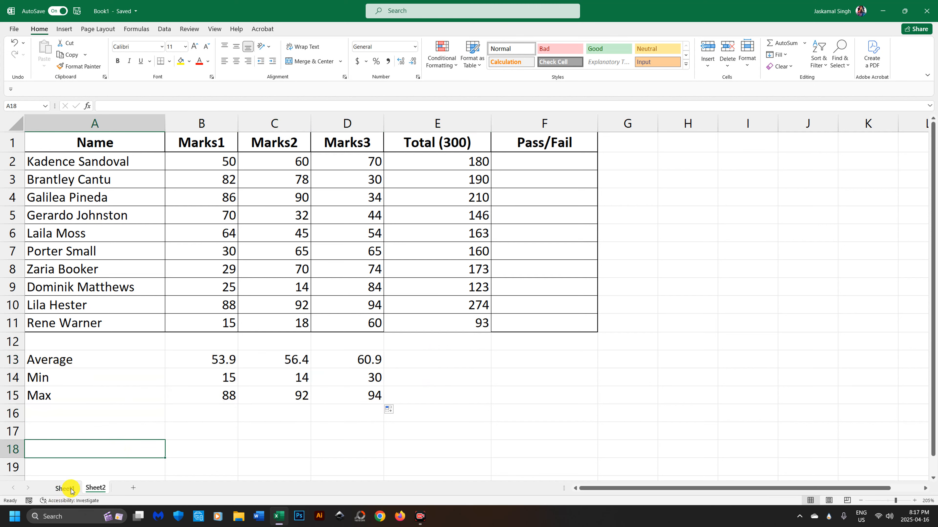
# Step: Switch to Sheet1 and review the basic and text formulas, focusing on the LEN entry and its description
pyautogui.click(61, 489)
pyautogui.moveTo(62, 137); pyautogui.dragTo(201, 183)
pyautogui.moveTo(122, 213); pyautogui.dragTo(185, 226)
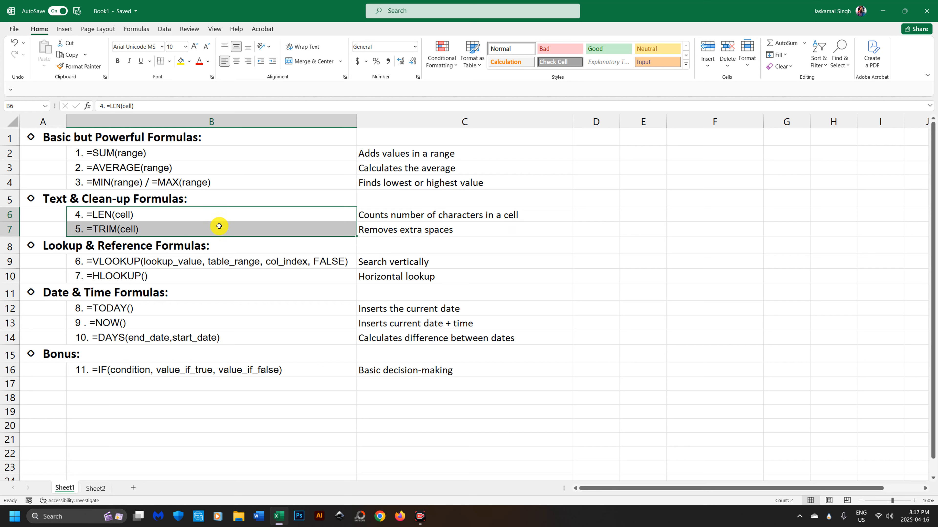
pyautogui.click(223, 217)
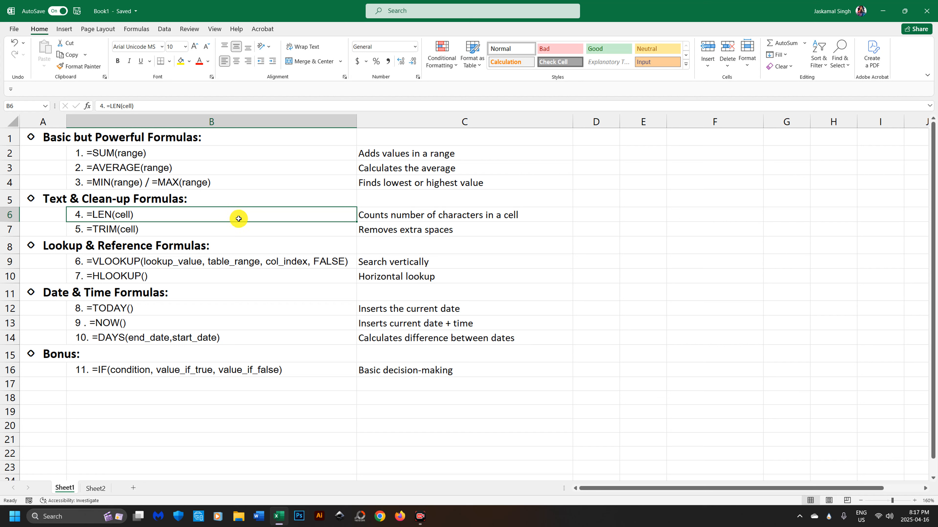
pyautogui.click(441, 213)
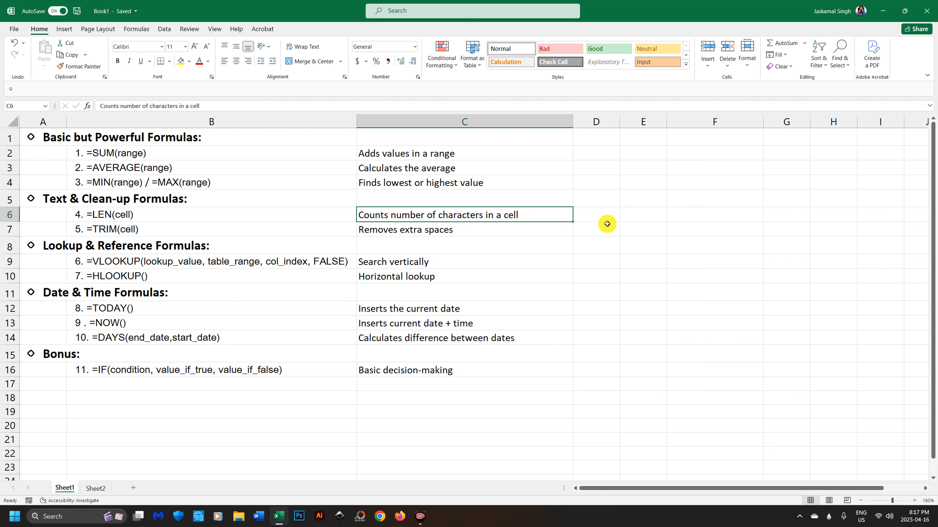
# Step: Enter a sample name, an initial and surname separated by a space, in cell E5 of Sheet1
pyautogui.click(644, 196)
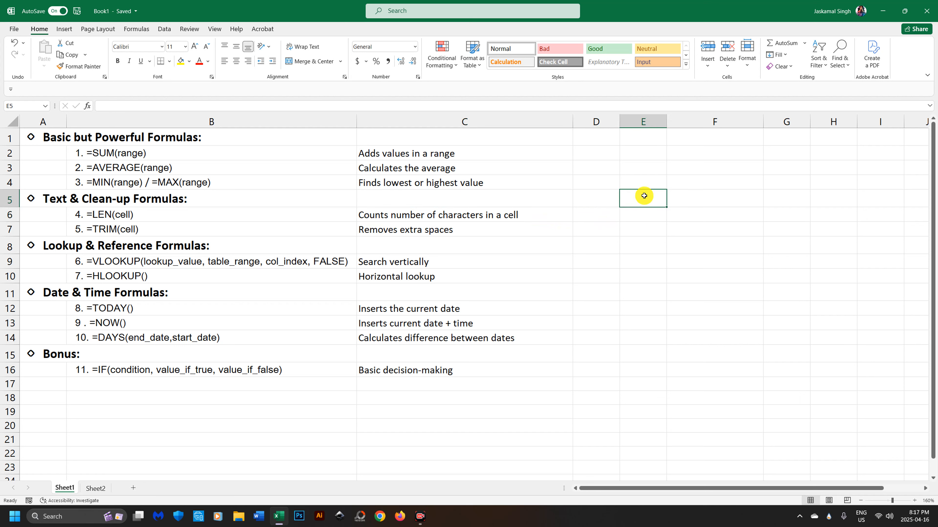
pyautogui.write('J Singh')
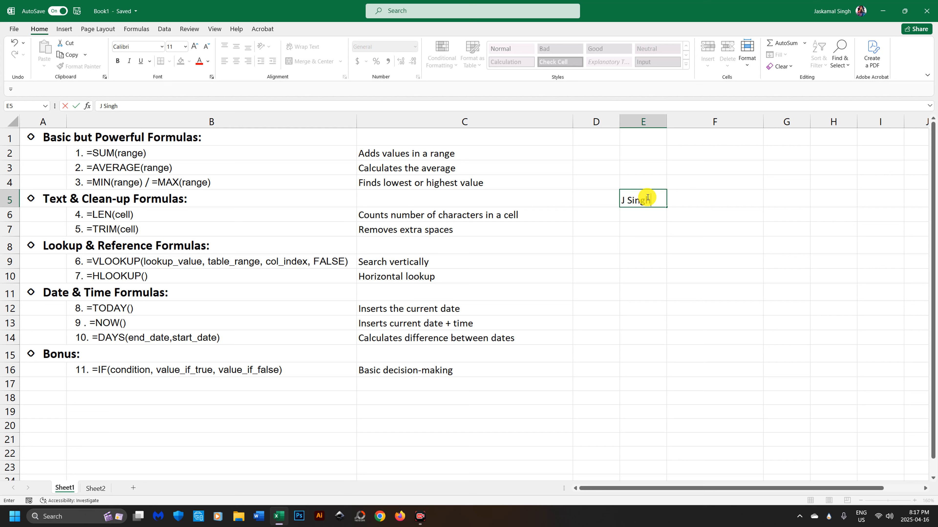
pyautogui.moveTo(638, 203); pyautogui.dragTo(630, 203)
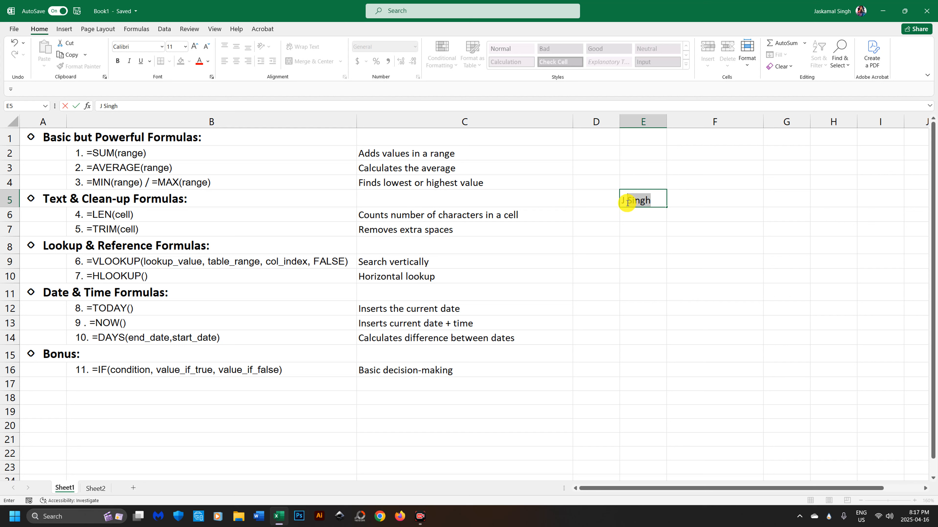
pyautogui.moveTo(623, 202); pyautogui.dragTo(622, 203)
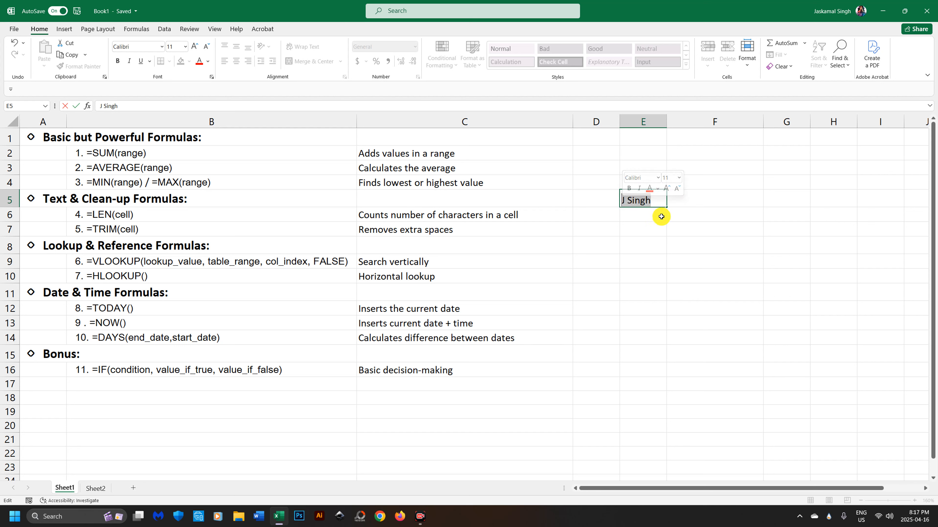
pyautogui.click(661, 217)
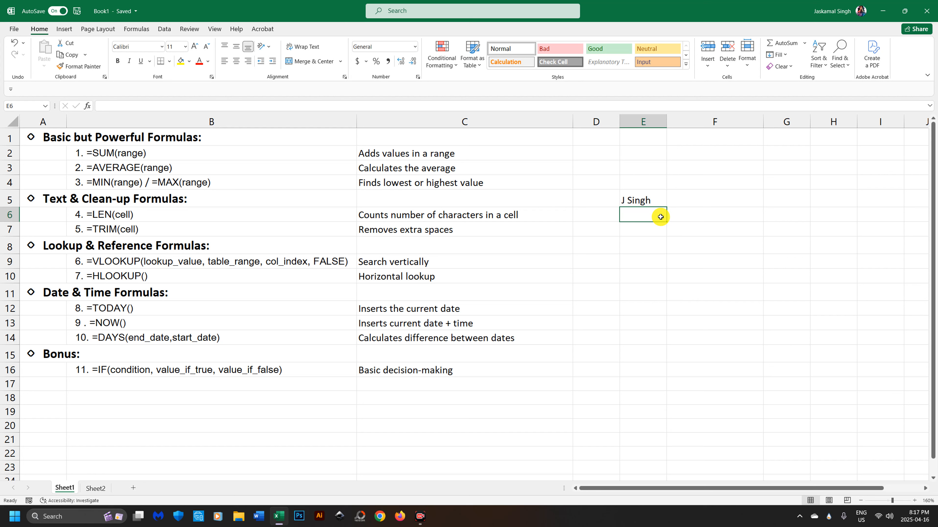
# Step: Enter =Len(E5) in cell E6 to count the characters of the name, and inspect the formula
pyautogui.write('=')
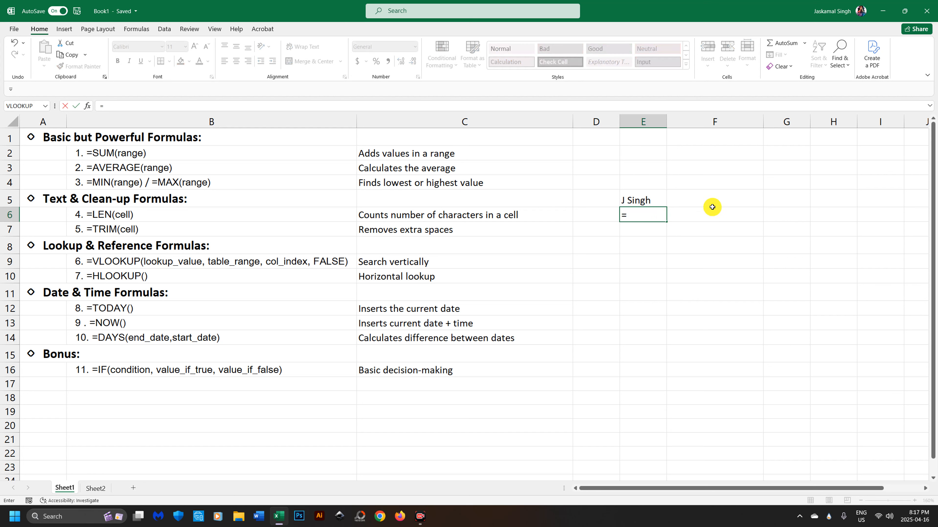
pyautogui.write('Len')
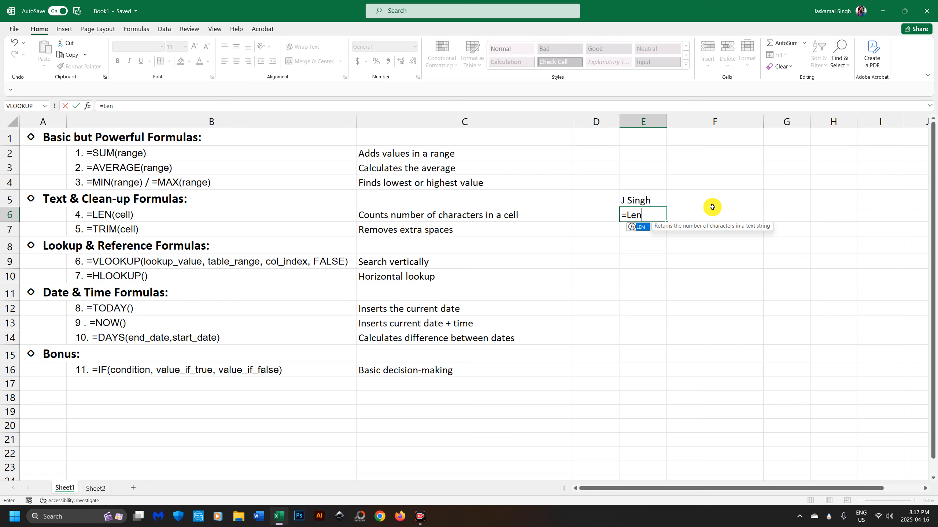
pyautogui.write('(')
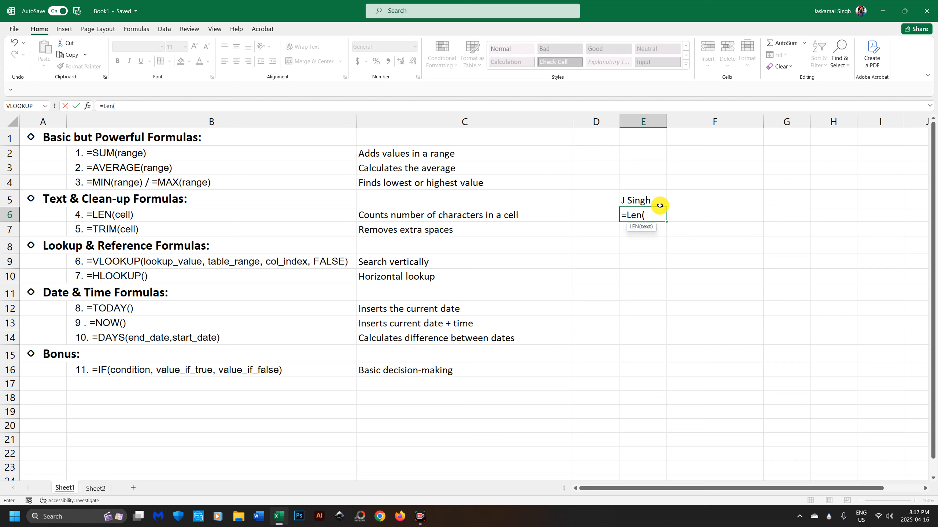
pyautogui.click(650, 200)
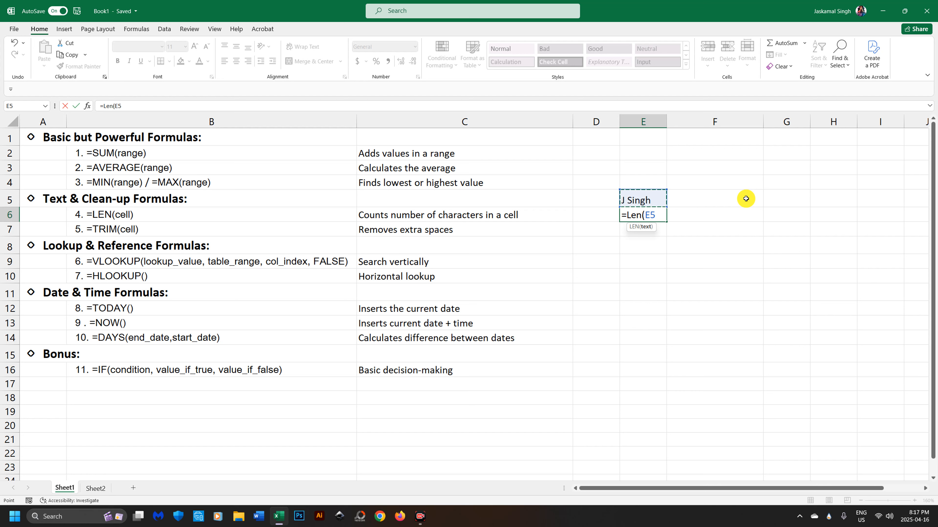
pyautogui.write(')')
pyautogui.press('Return')
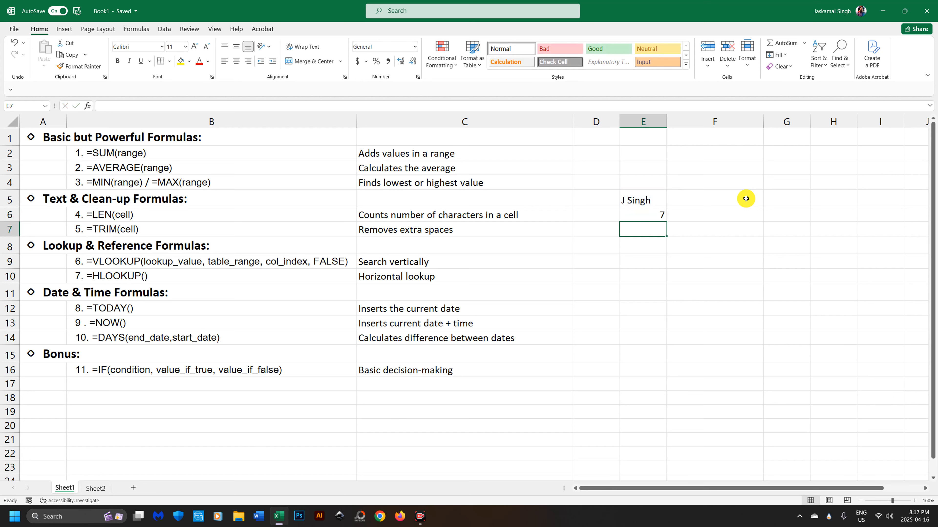
pyautogui.click(650, 211)
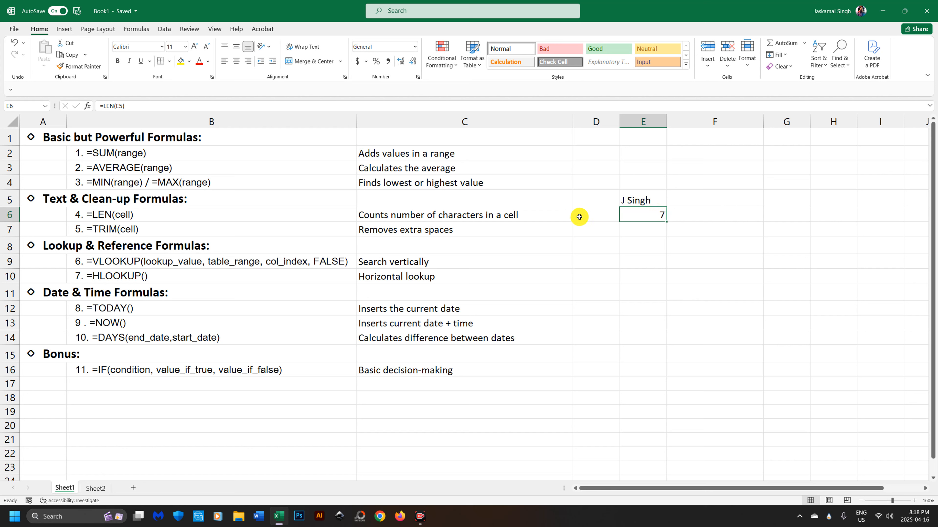
# Step: Change the LEN formula in cell E6 to count the characters of the description in cell C6, and check it against that cell
pyautogui.click(429, 224)
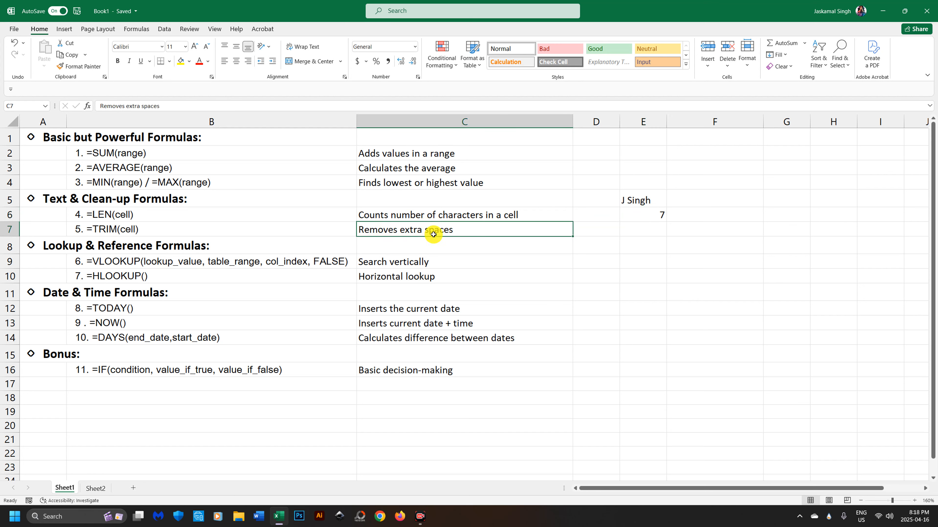
pyautogui.click(648, 219)
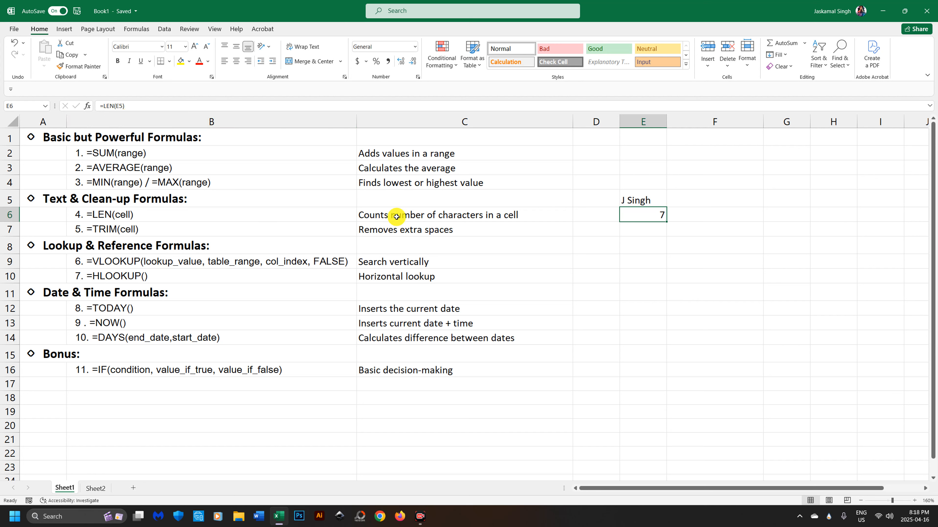
pyautogui.click(406, 214)
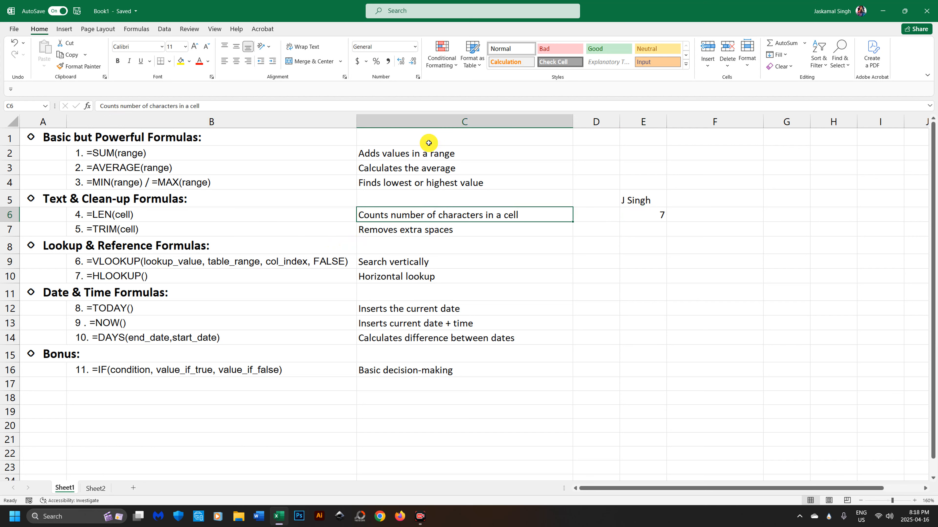
pyautogui.click(657, 216)
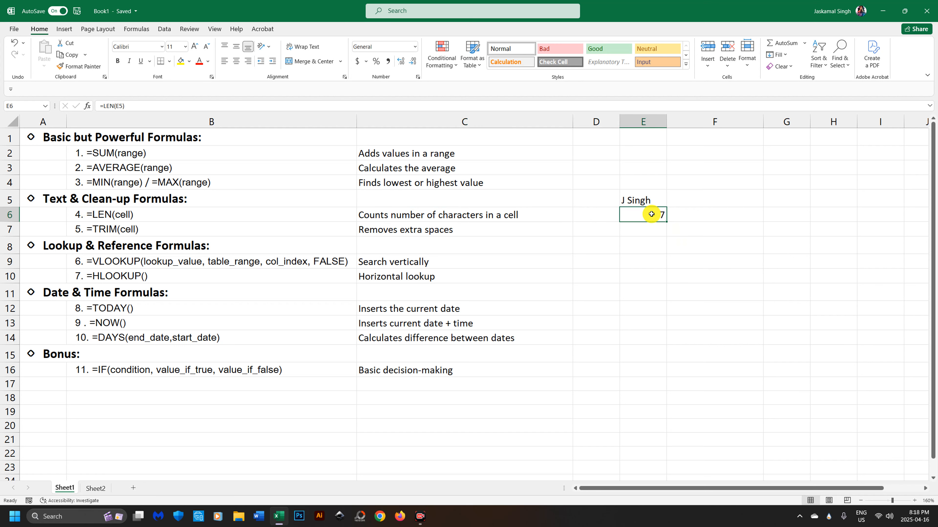
pyautogui.click(120, 106)
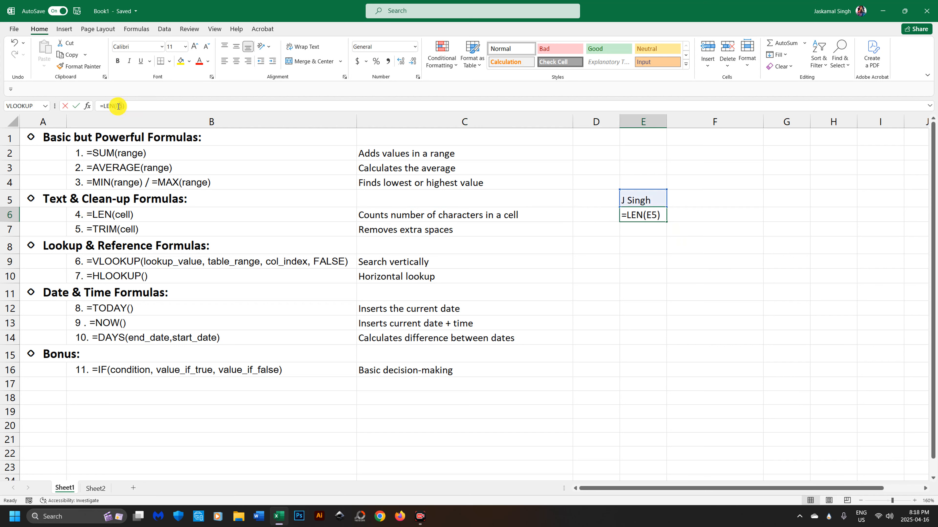
pyautogui.write('C6')
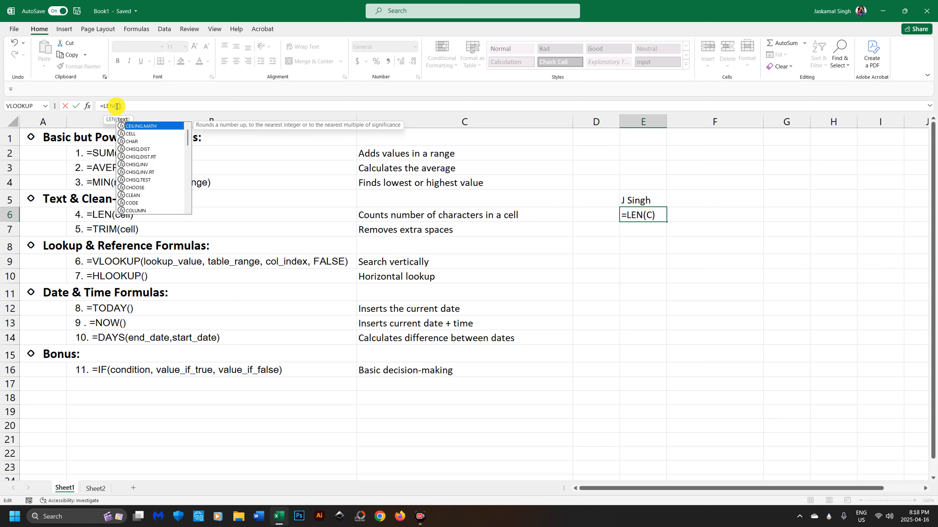
pyautogui.press('Return')
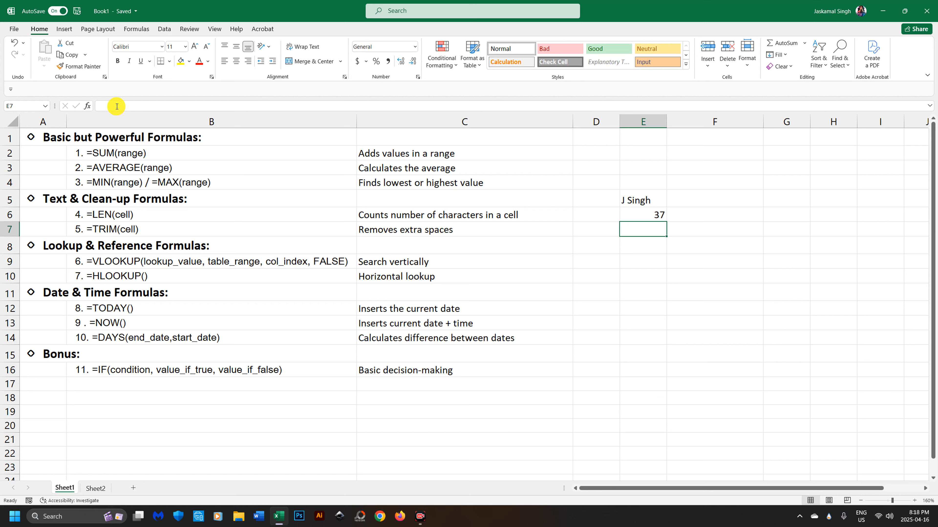
pyautogui.click(458, 213)
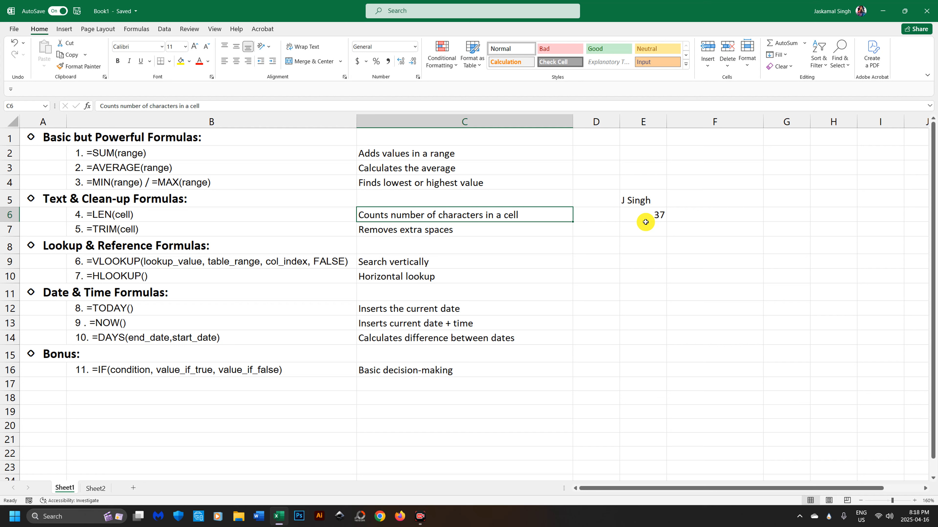
# Step: Clear the sample name and the LEN formula from cells E5 and E6
pyautogui.moveTo(655, 201); pyautogui.dragTo(656, 218)
pyautogui.press('Delete')
pyautogui.click(725, 221)
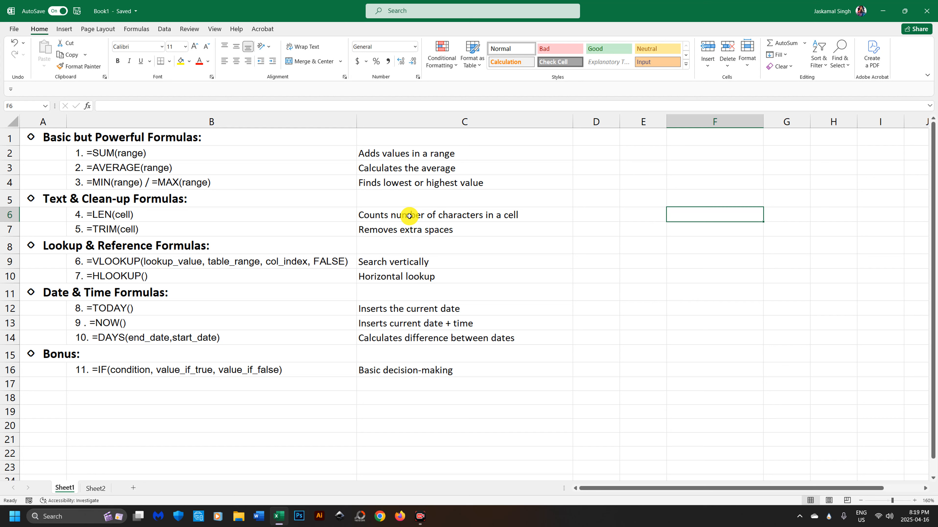
# Step: Copy the description "Counts number of characters in a cell" from C6 into cell F6
pyautogui.click(503, 217)
pyautogui.hotkey('ctrl', 'c')
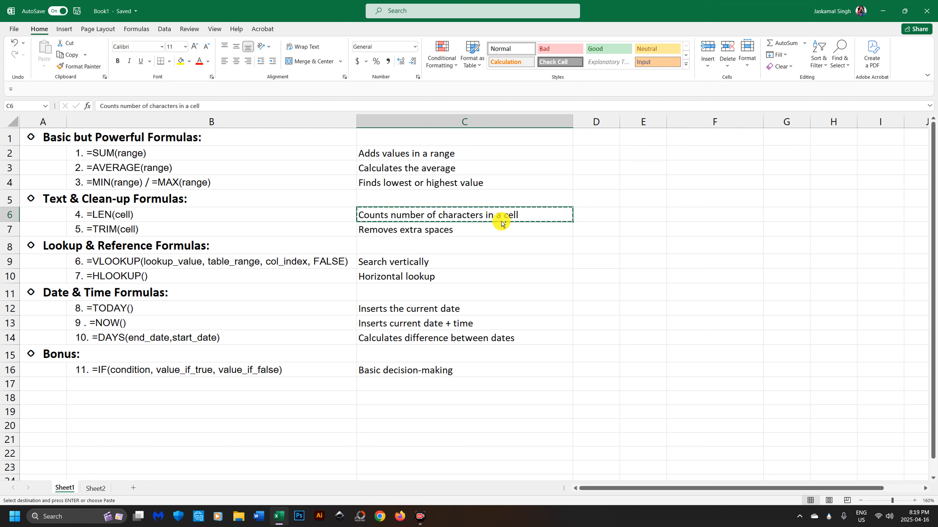
pyautogui.click(687, 217)
pyautogui.hotkey('ctrl', 'v')
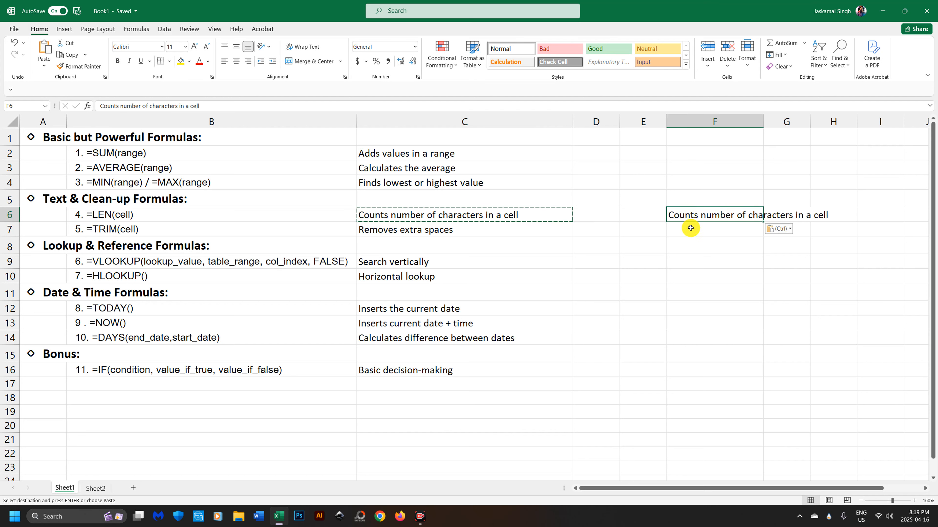
# Step: Insert several extra spaces between all the words of the text in cell F6, keeping the words themselves intact
pyautogui.doubleClick(701, 214)
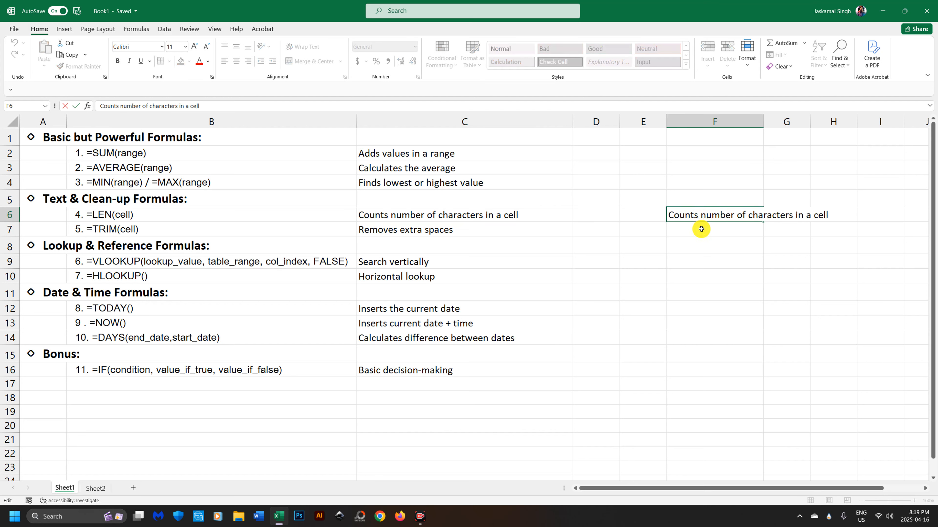
pyautogui.click(749, 214)
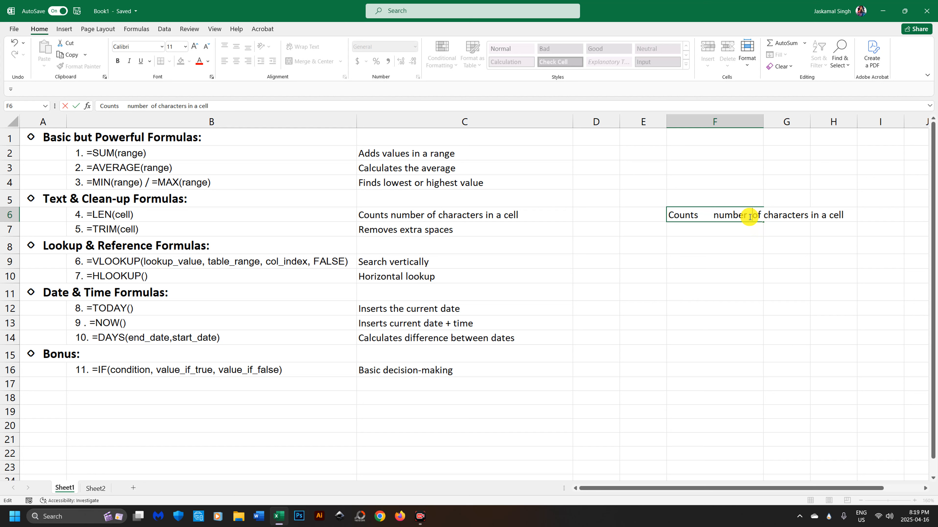
pyautogui.doubleClick(773, 216)
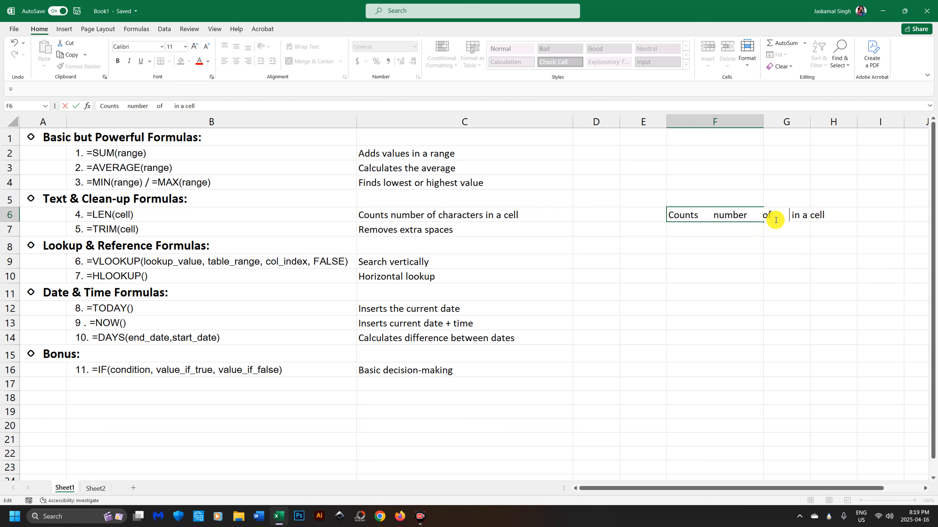
pyautogui.hotkey('ctrl', 'z')
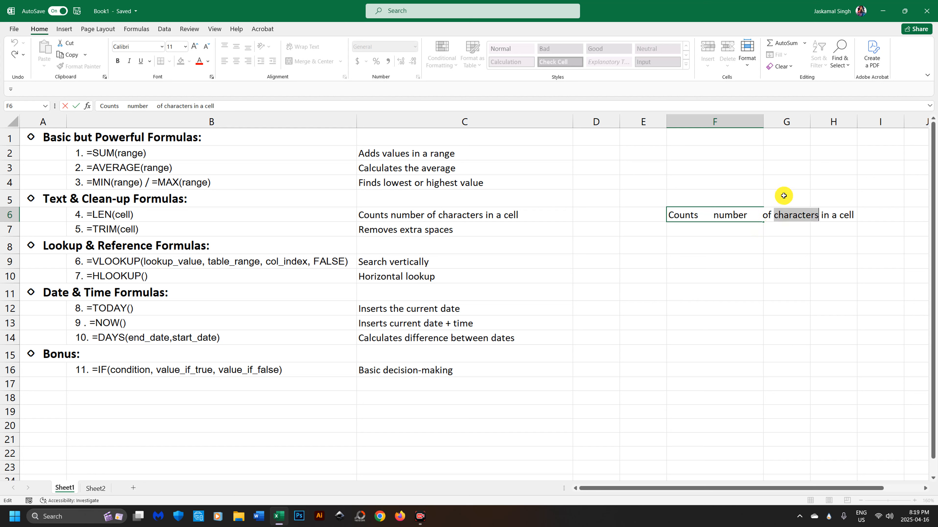
pyautogui.click(771, 218)
pyautogui.click(830, 219)
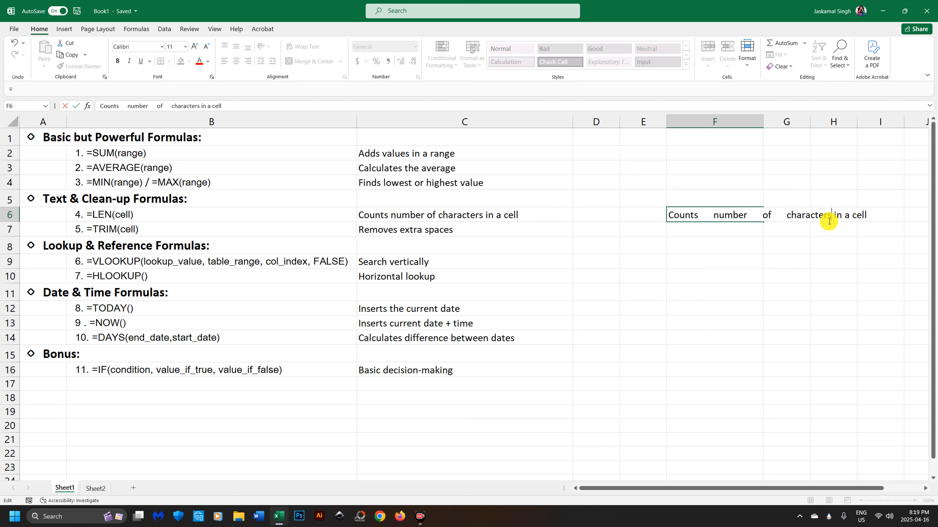
pyautogui.click(852, 217)
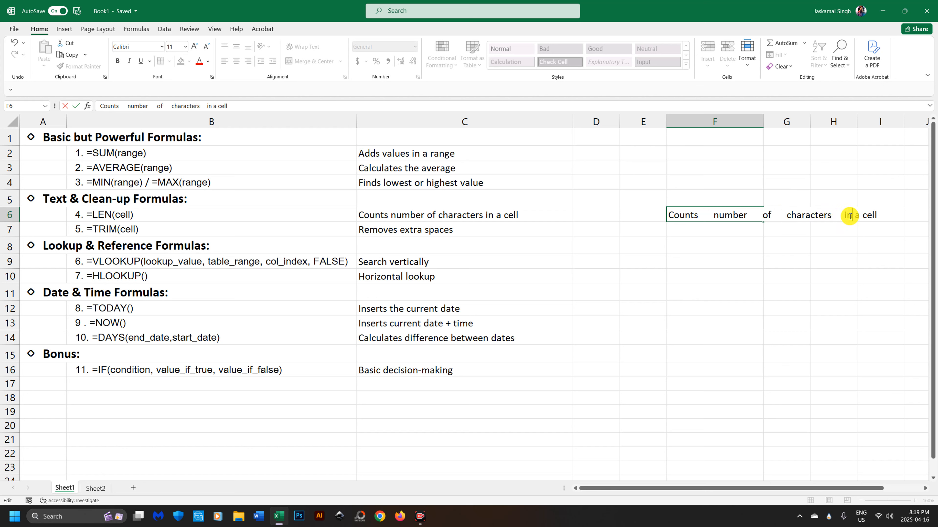
pyautogui.click(872, 216)
pyautogui.click(821, 262)
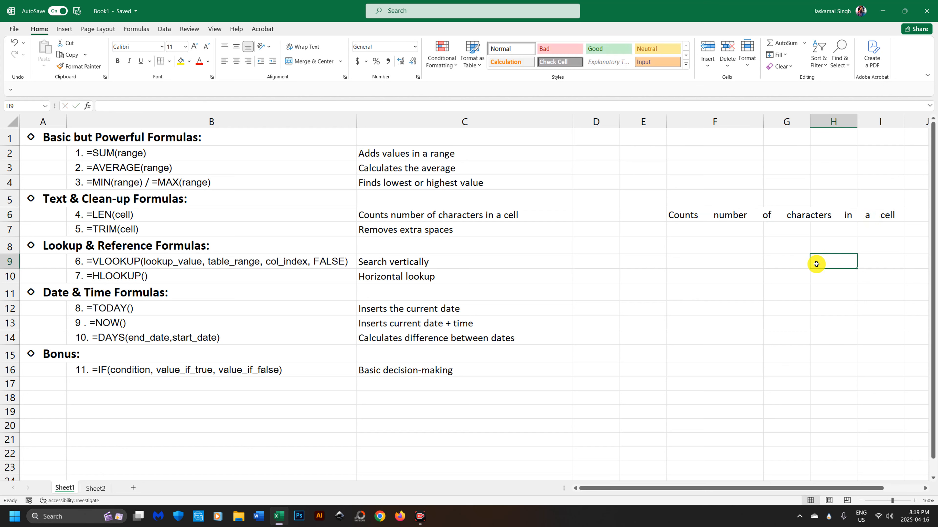
pyautogui.click(730, 218)
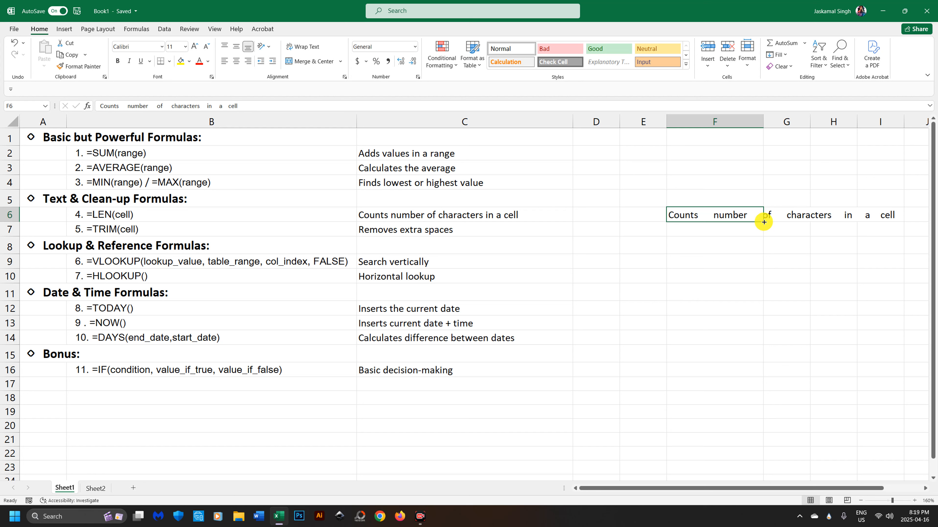
# Step: Enter =TRIM(F6) in cell F7 to remove the extra spaces, and compare the result with the source text
pyautogui.click(732, 227)
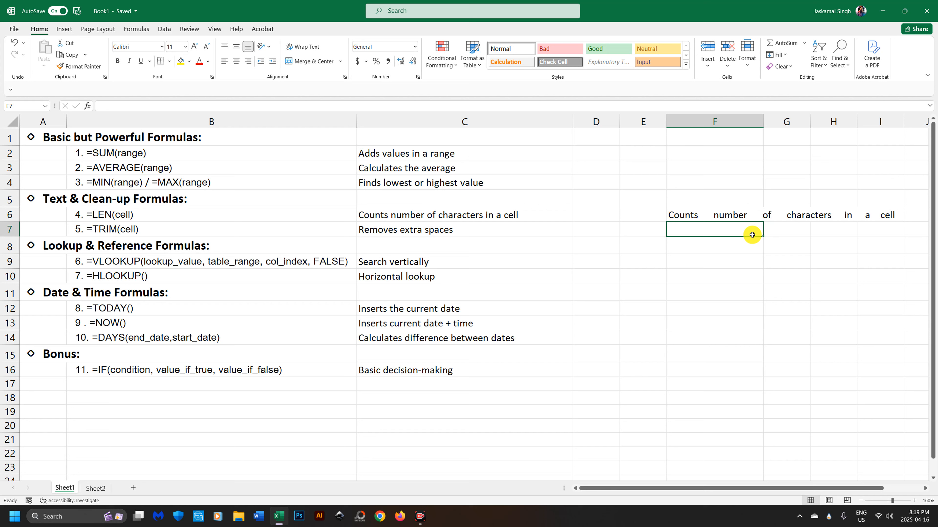
pyautogui.write('=')
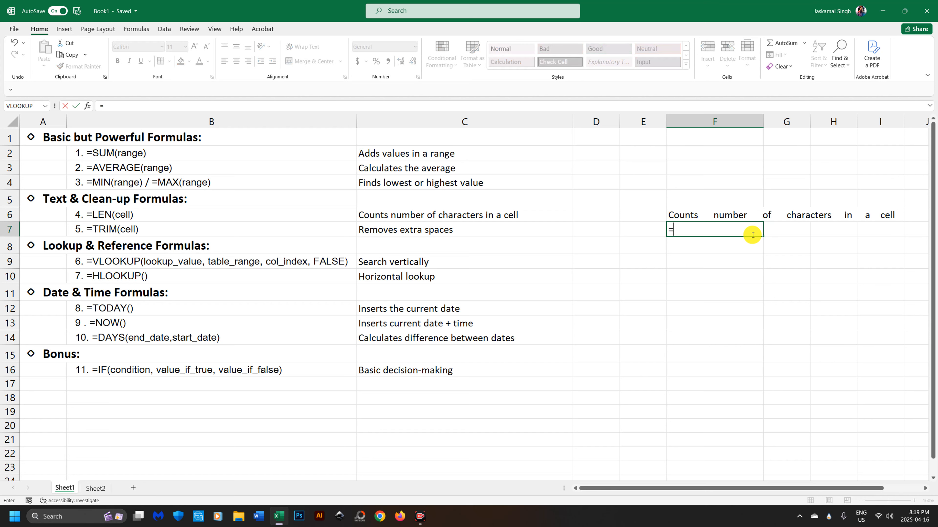
pyautogui.write('tri,m')
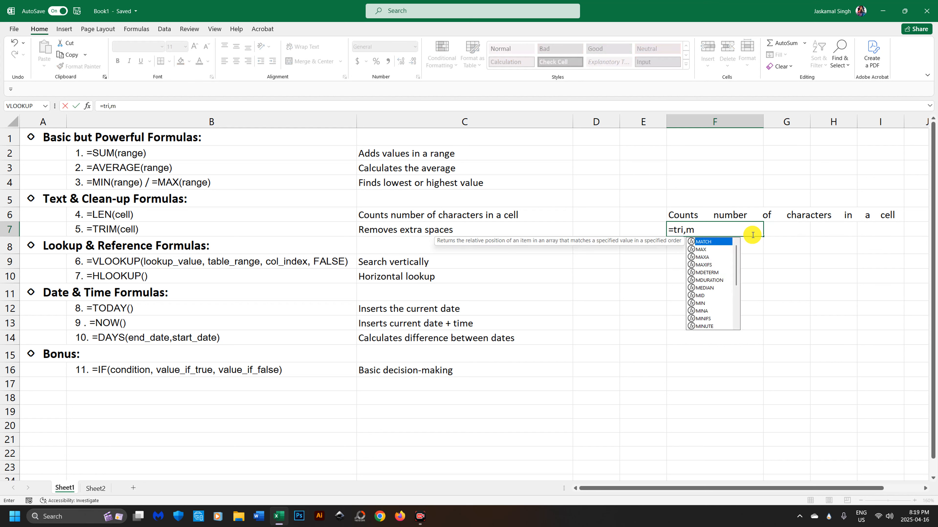
pyautogui.press('BackSpace')
pyautogui.press('BackSpace')
pyautogui.write('m')
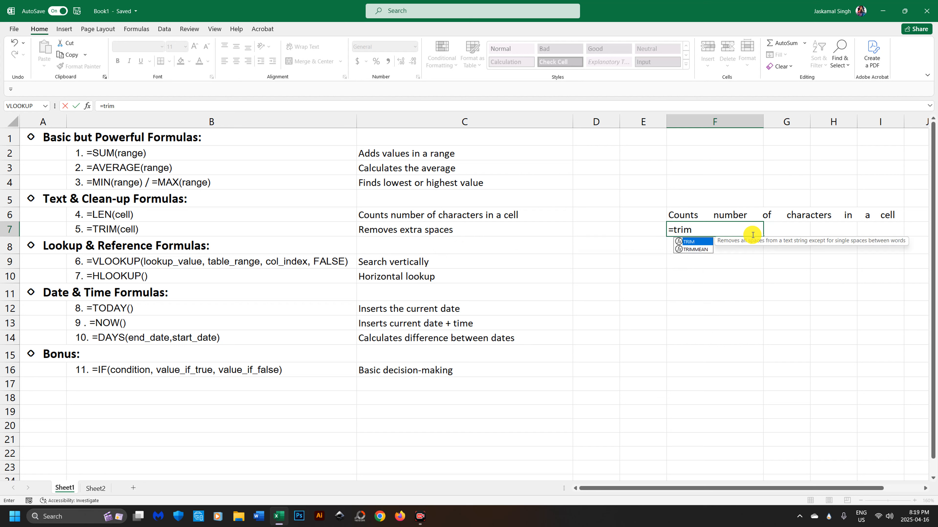
pyautogui.write('(')
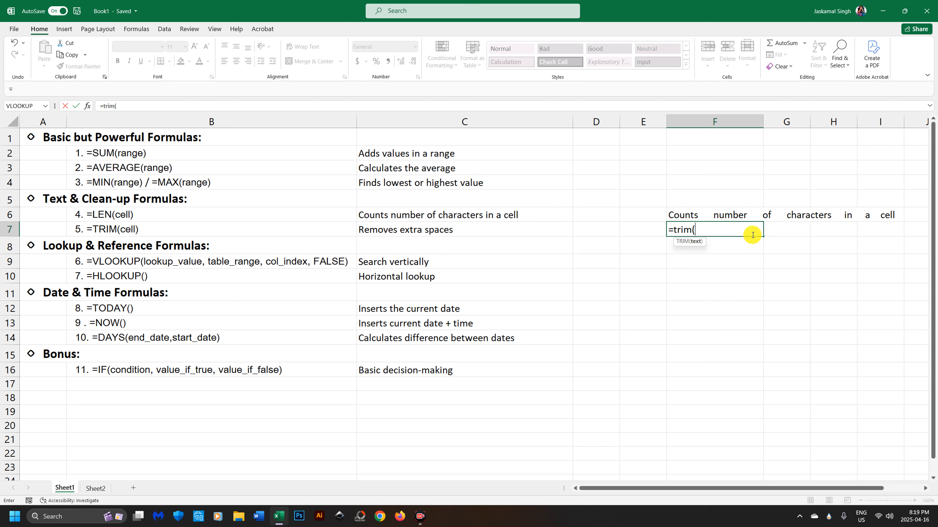
pyautogui.click(695, 215)
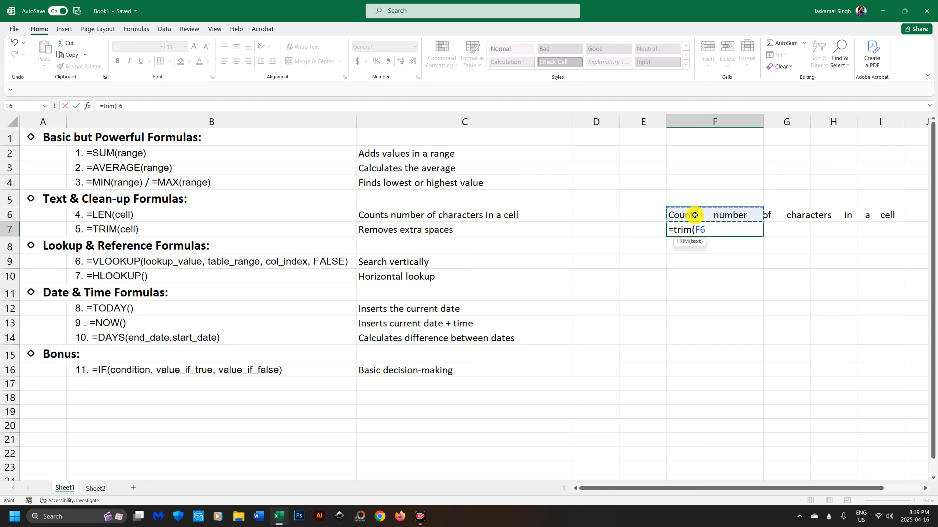
pyautogui.write(')')
pyautogui.press('Return')
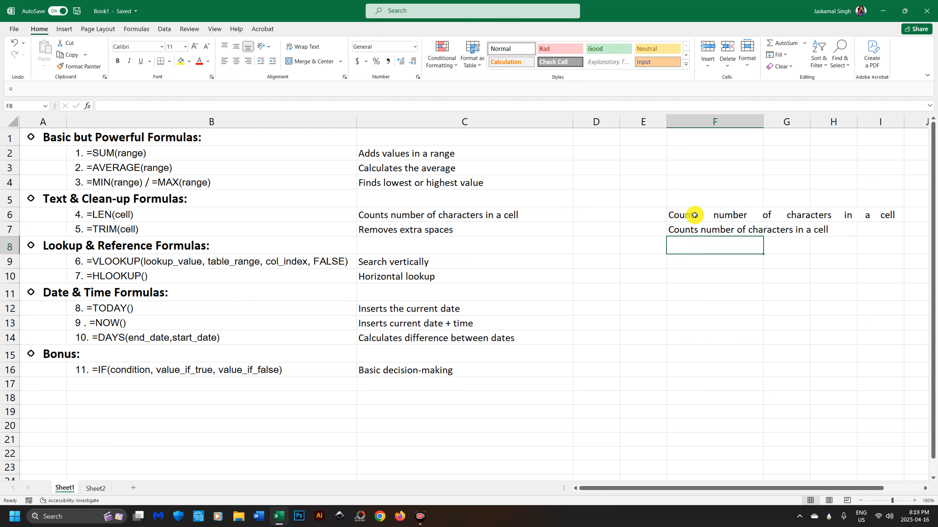
pyautogui.click(700, 230)
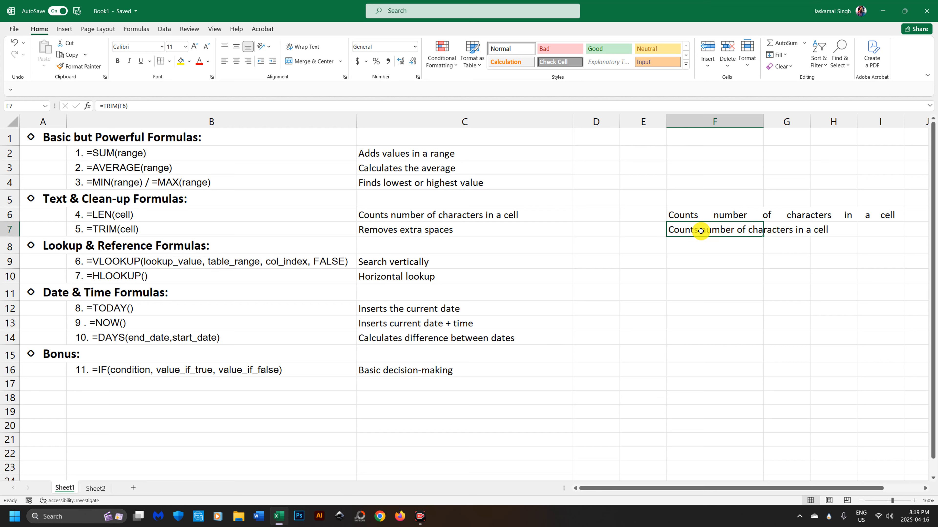
pyautogui.click(709, 215)
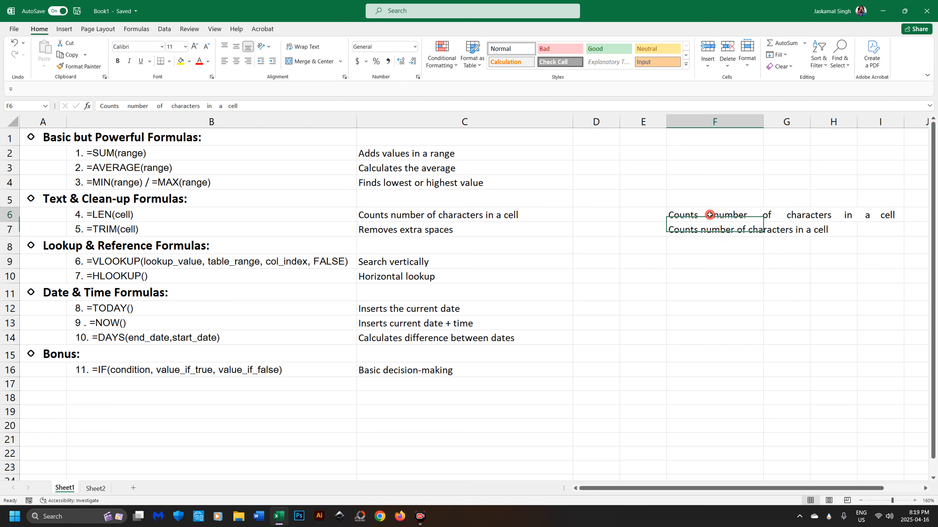
# Step: Replace the cell reference in F7's TRIM formula with the quoted text of C6, "Counts number of characters in a cell"
pyautogui.click(440, 219)
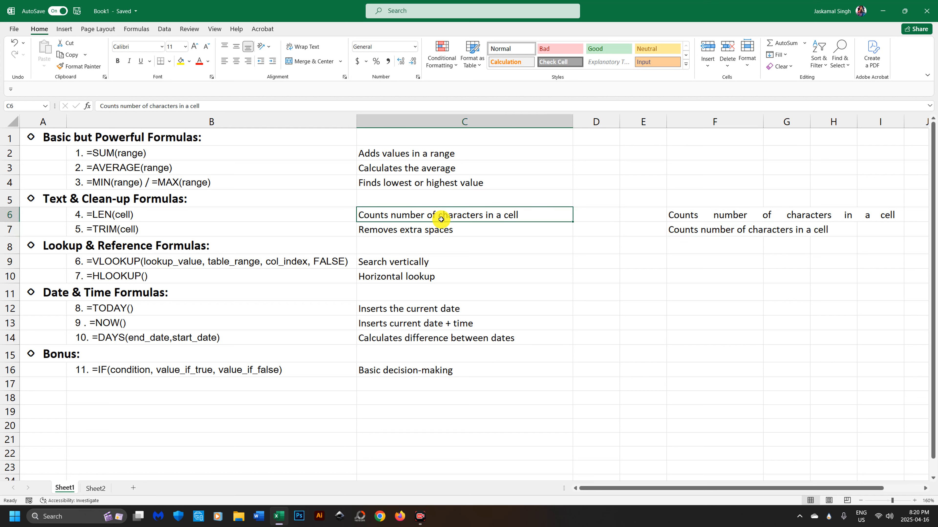
pyautogui.doubleClick(441, 219)
pyautogui.hotkey('ctrl', 'a')
pyautogui.hotkey('ctrl', 'c')
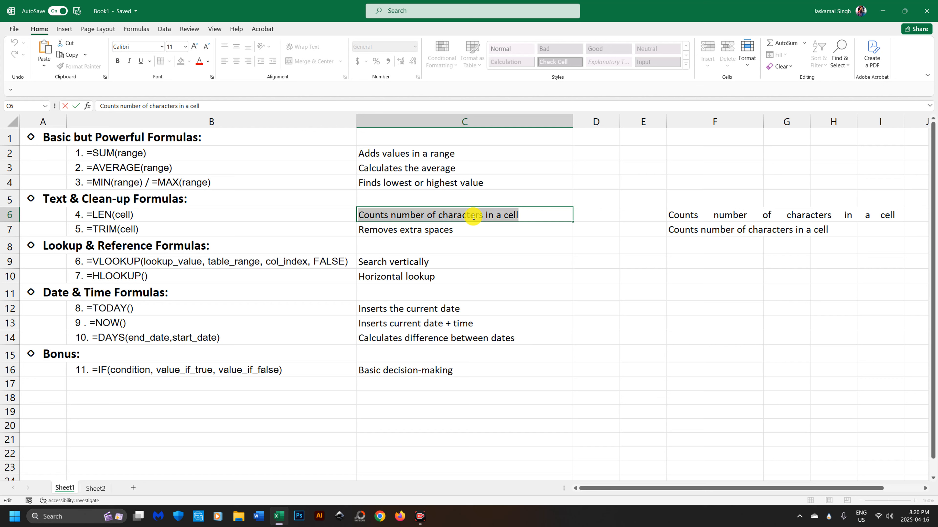
pyautogui.click(735, 230)
pyautogui.doubleClick(735, 230)
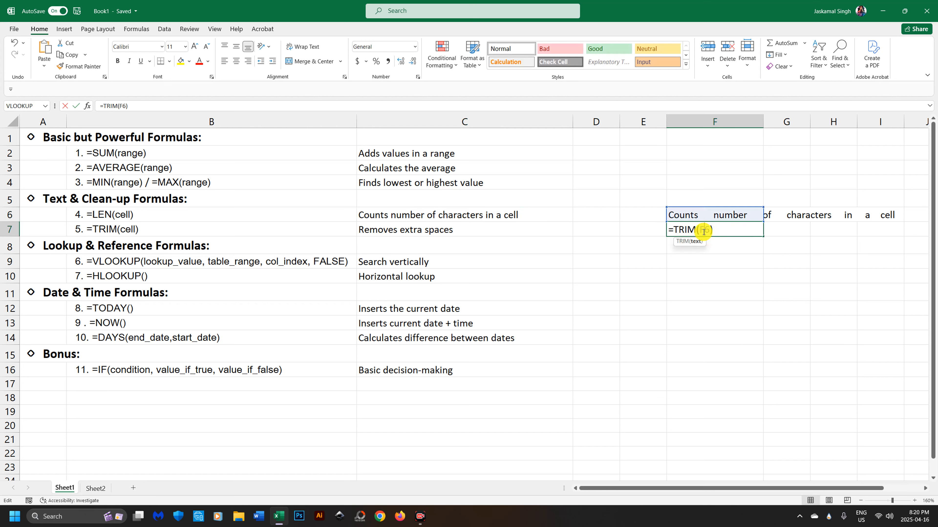
pyautogui.click(119, 106)
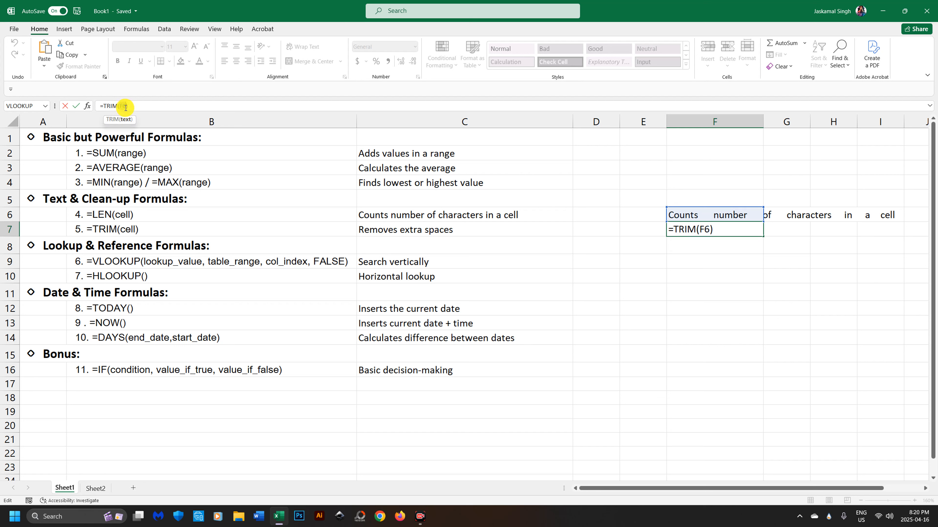
pyautogui.write('""')
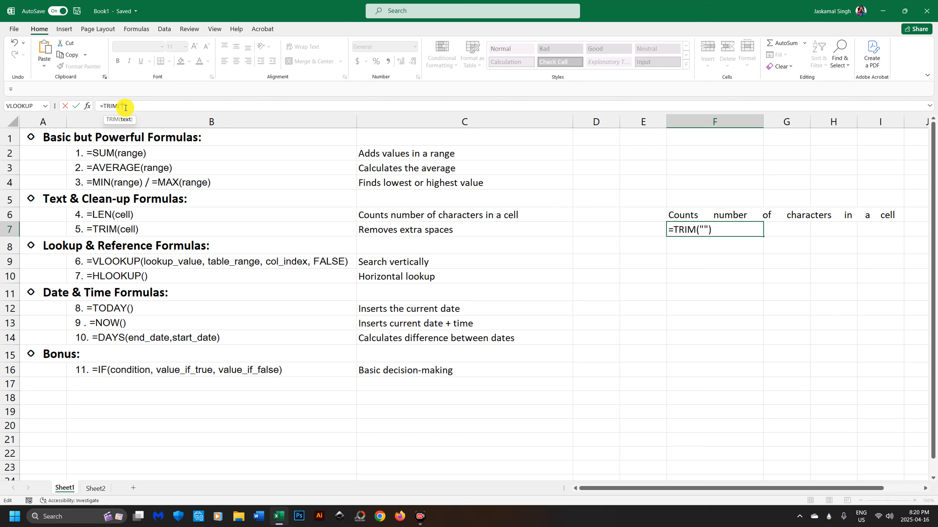
pyautogui.hotkey('ctrl', 'v')
pyautogui.press('Return')
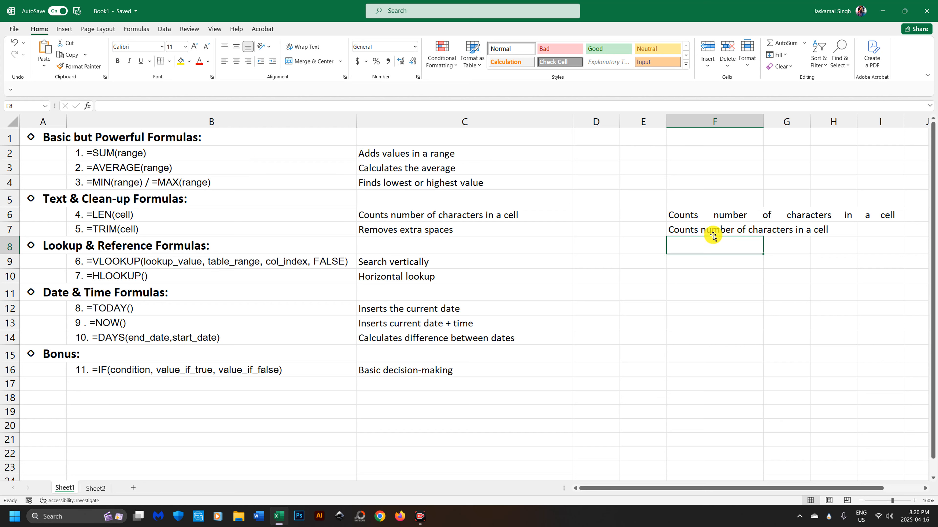
# Step: Try to replace the quoted text in F7's TRIM formula with the spaced-out text of cell F6
pyautogui.click(713, 216)
pyautogui.hotkey('ctrl', 'c')
pyautogui.click(713, 229)
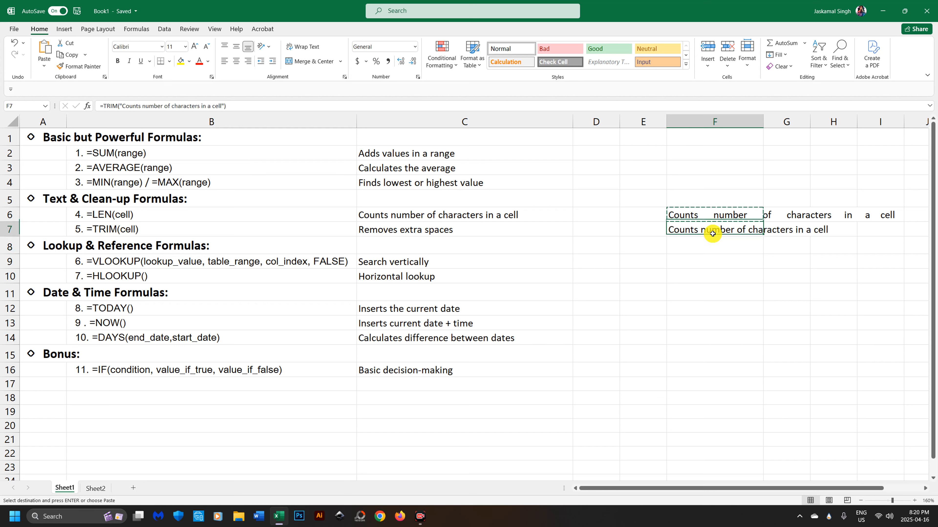
pyautogui.moveTo(124, 108); pyautogui.dragTo(223, 113)
pyautogui.press('Return')
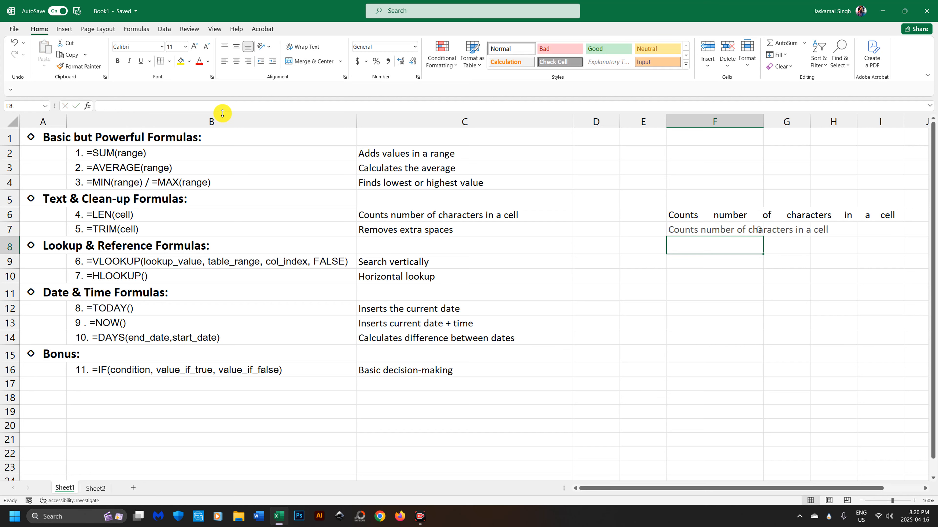
# Step: Replace the quoted text inside F7's TRIM formula with the spaced-out text copied from the contents of F6
pyautogui.click(723, 230)
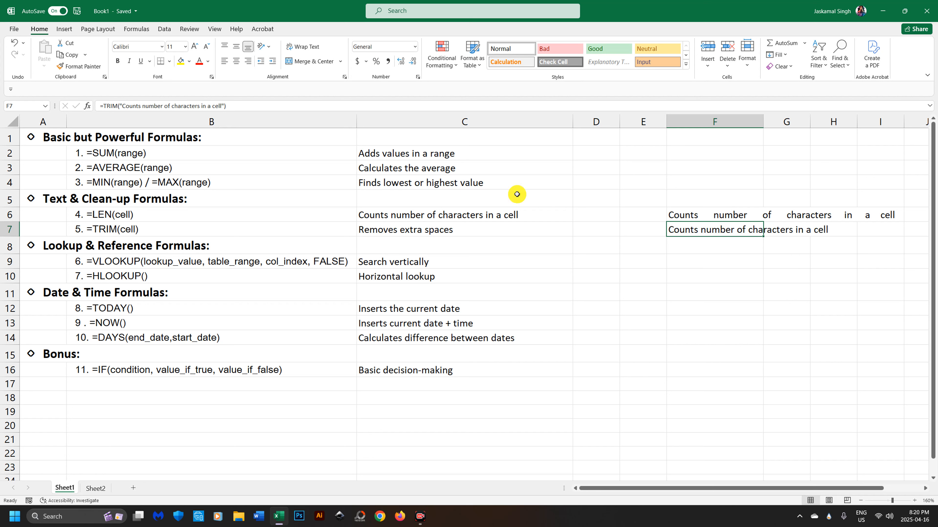
pyautogui.click(124, 107)
pyautogui.moveTo(123, 108); pyautogui.dragTo(221, 110)
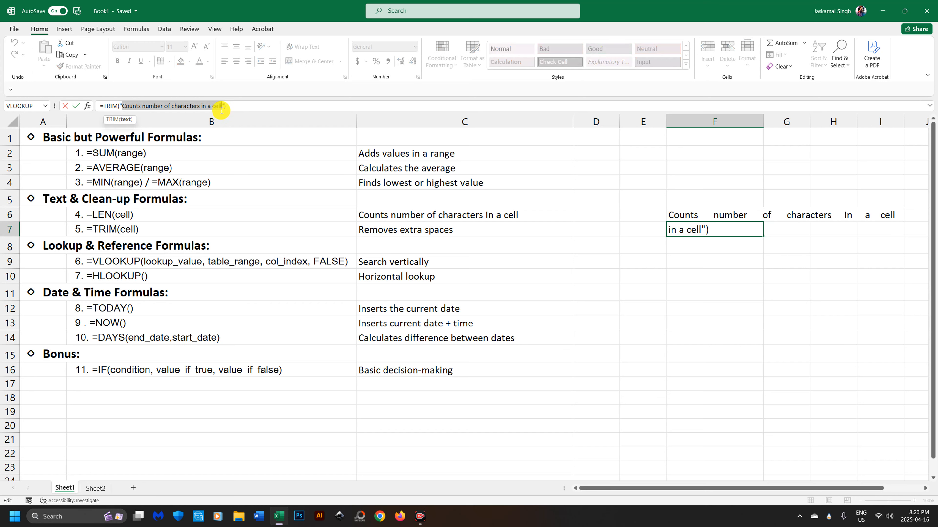
pyautogui.click(729, 217)
pyautogui.moveTo(267, 108); pyautogui.dragTo(30, 104)
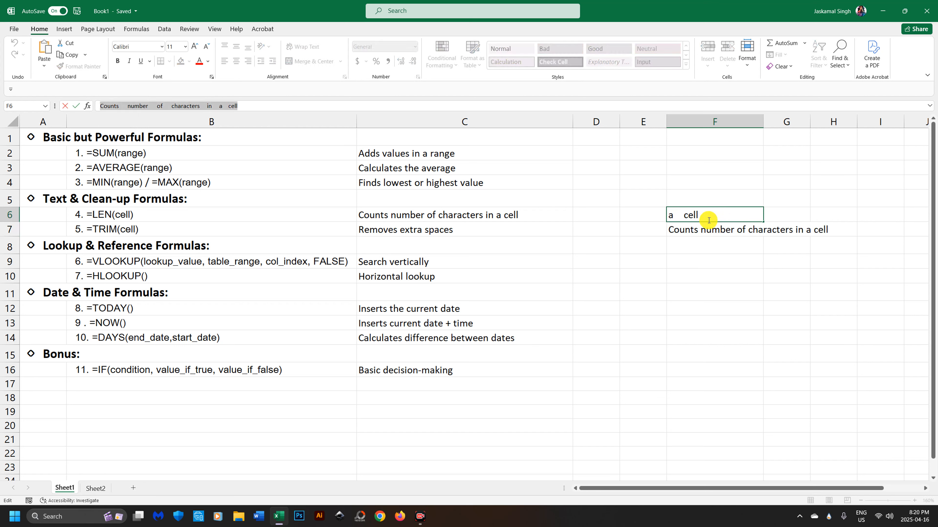
pyautogui.click(680, 228)
pyautogui.moveTo(123, 106); pyautogui.dragTo(221, 119)
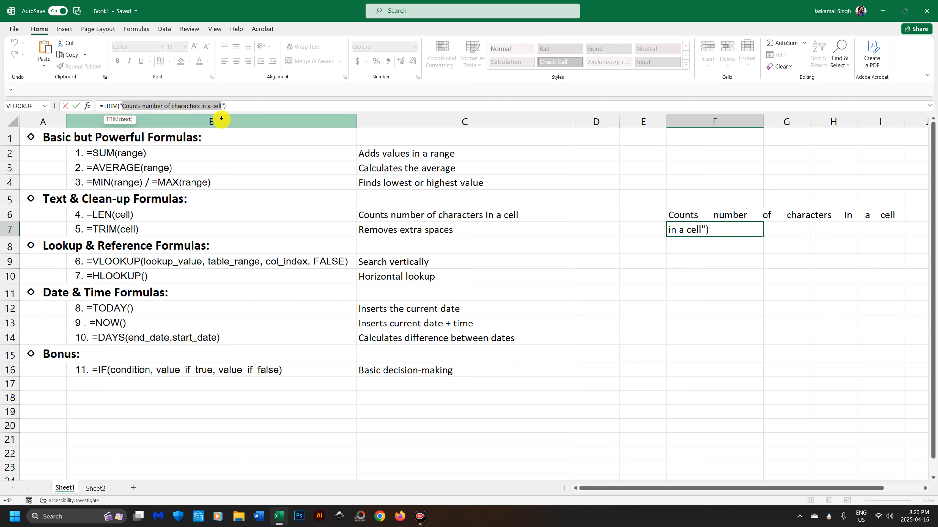
pyautogui.hotkey('ctrl', 'v')
pyautogui.press('Return')
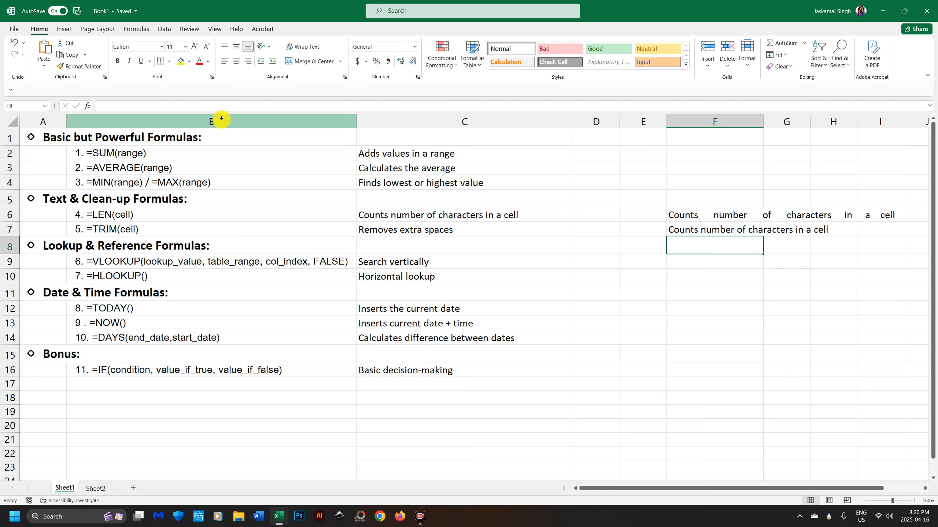
# Step: Examine the spaced-out text inside F7's TRIM formula and compare cell F6 with the trimmed text in F7
pyautogui.click(731, 230)
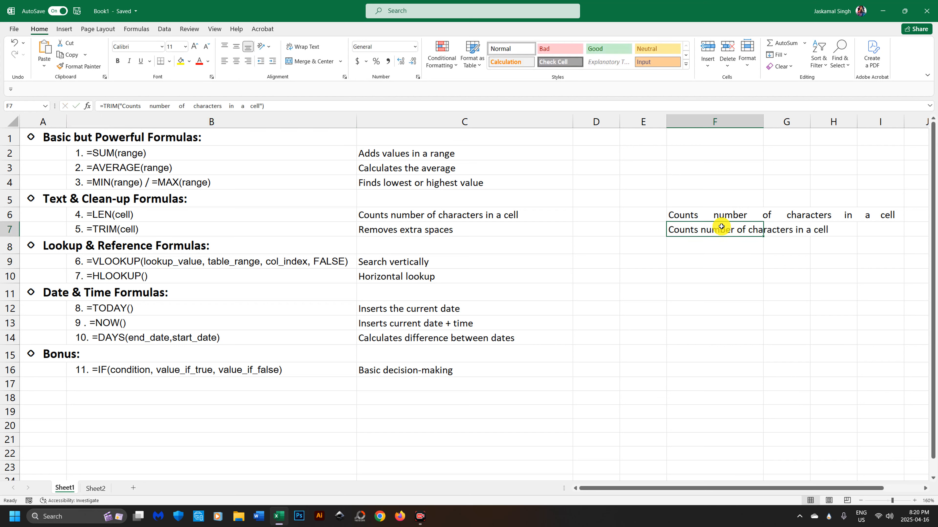
pyautogui.moveTo(142, 106); pyautogui.dragTo(258, 106)
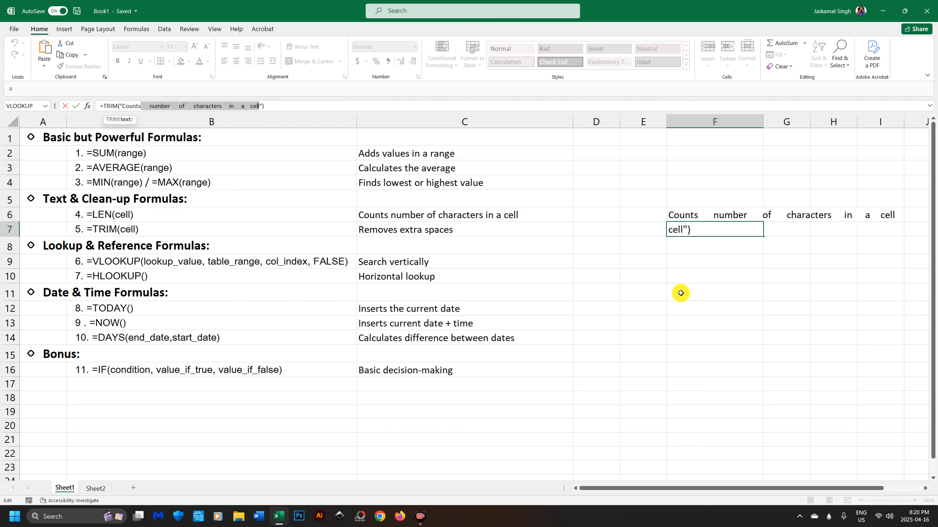
pyautogui.press('Escape')
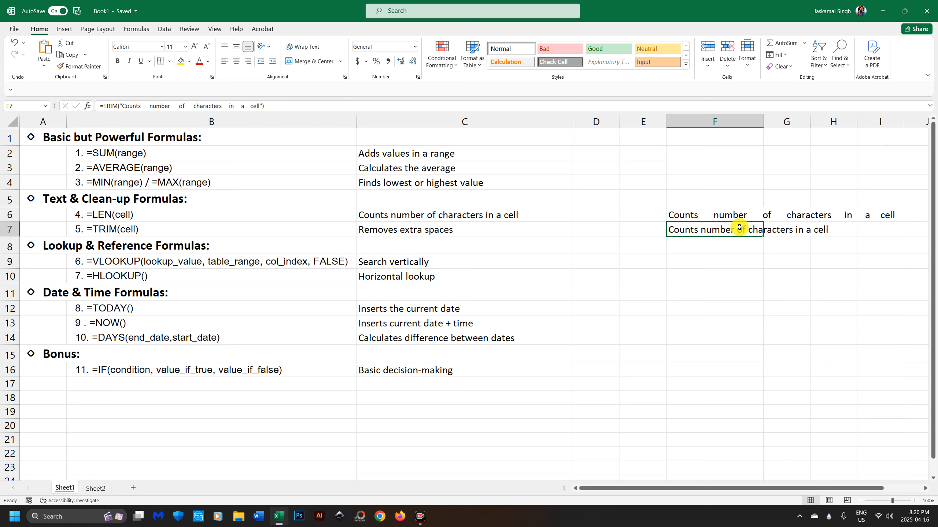
pyautogui.click(708, 213)
pyautogui.moveTo(713, 211); pyautogui.dragTo(713, 231)
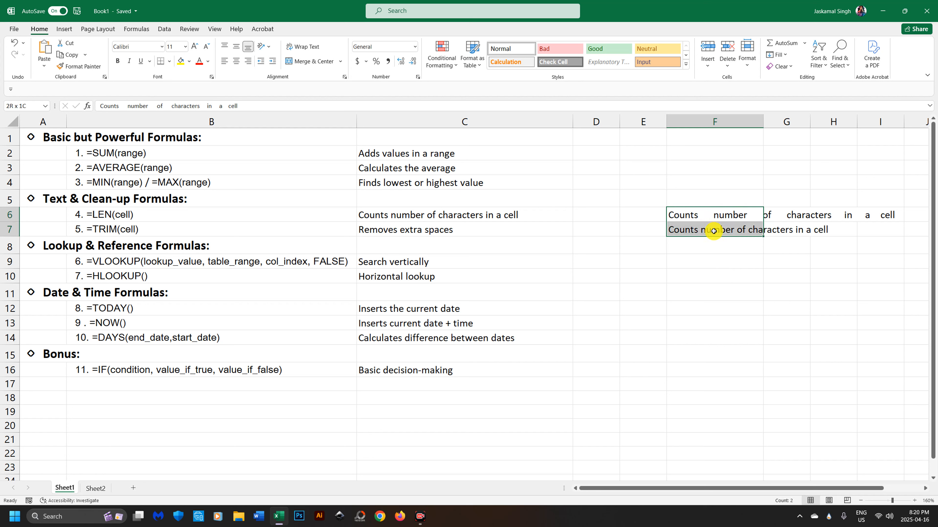
# Step: Clear the spaced-out text from cell F6 and check that F7's TRIM formula still works without it
pyautogui.click(717, 246)
pyautogui.click(709, 214)
pyautogui.press('Delete')
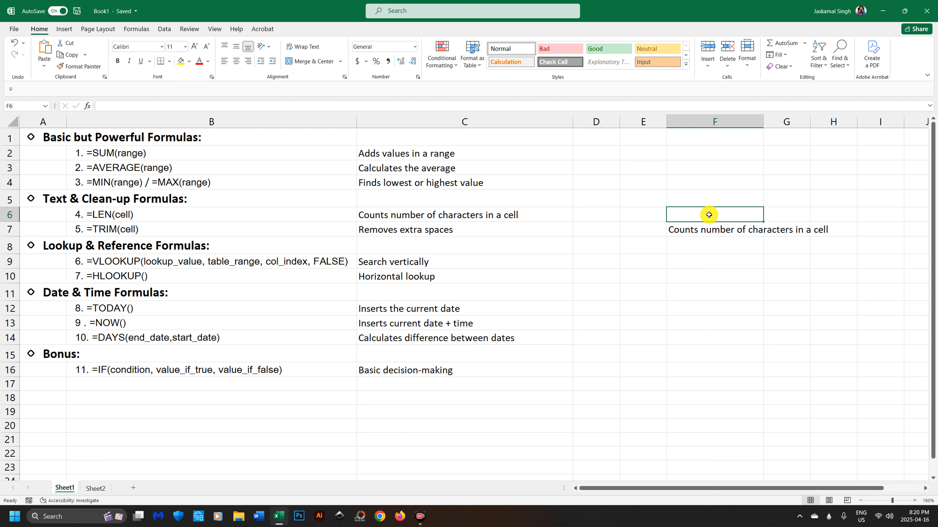
pyautogui.click(733, 231)
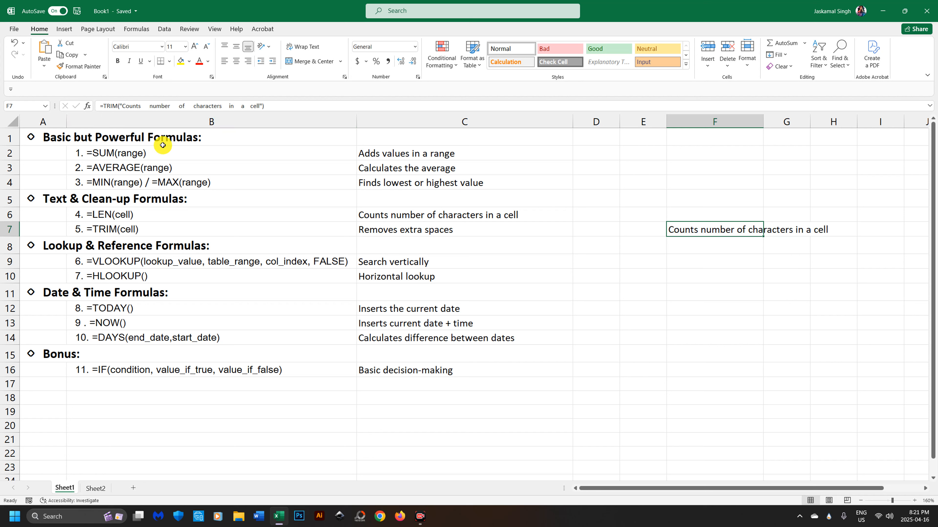
# Step: Point out the VLOOKUP and HLOOKUP entries in B9:B10 and clear the TRIM formula from cell F7
pyautogui.moveTo(108, 259); pyautogui.dragTo(145, 283)
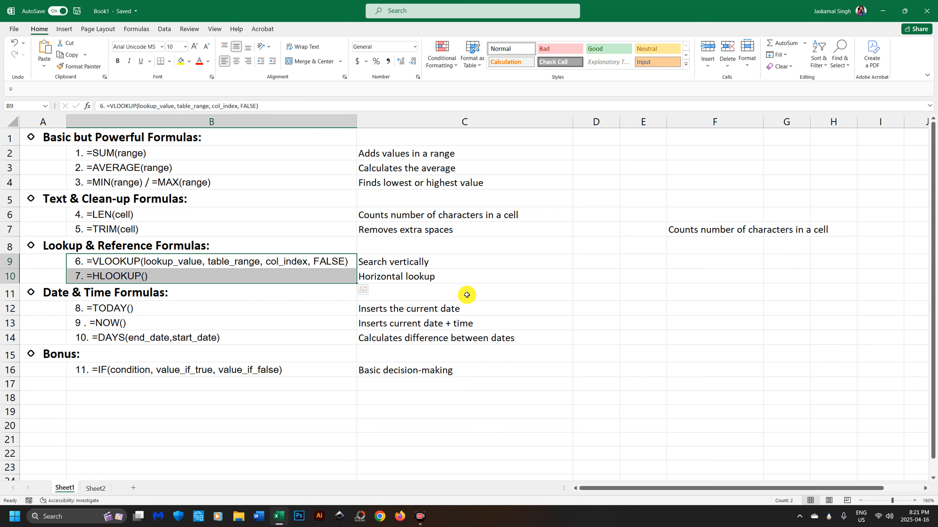
pyautogui.click(503, 277)
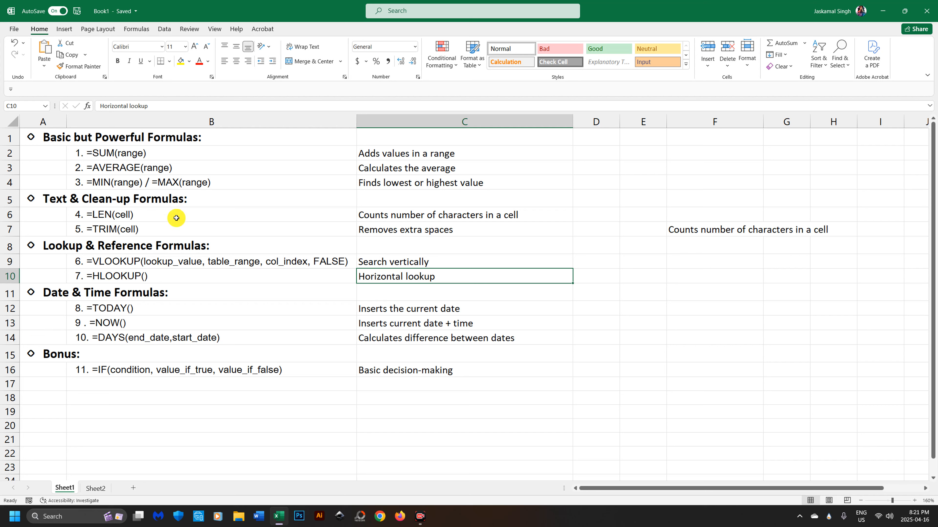
pyautogui.moveTo(155, 262); pyautogui.dragTo(145, 273)
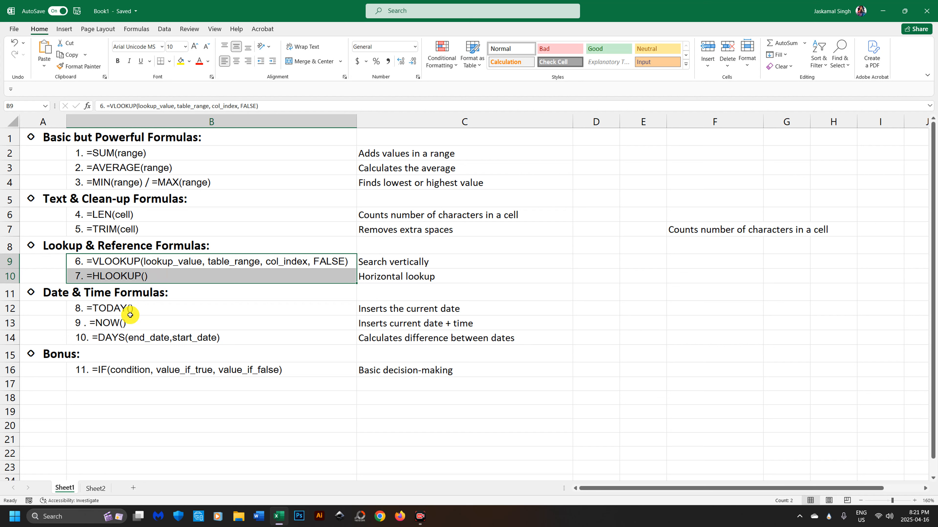
pyautogui.click(683, 230)
pyautogui.press('Delete')
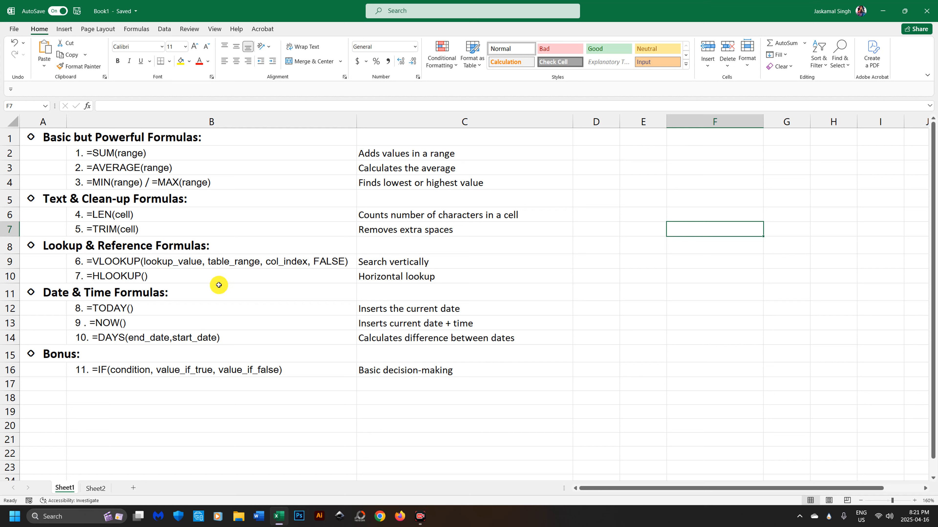
# Step: Go through the date and time formulas listed in B12:B14 and enter =TODAY() in cell F11
pyautogui.click(184, 307)
pyautogui.click(182, 326)
pyautogui.click(176, 344)
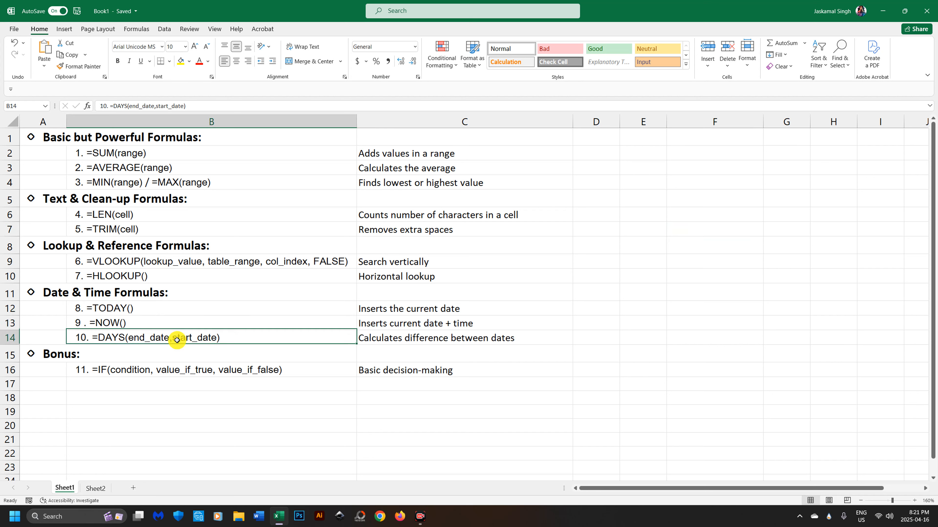
pyautogui.click(669, 297)
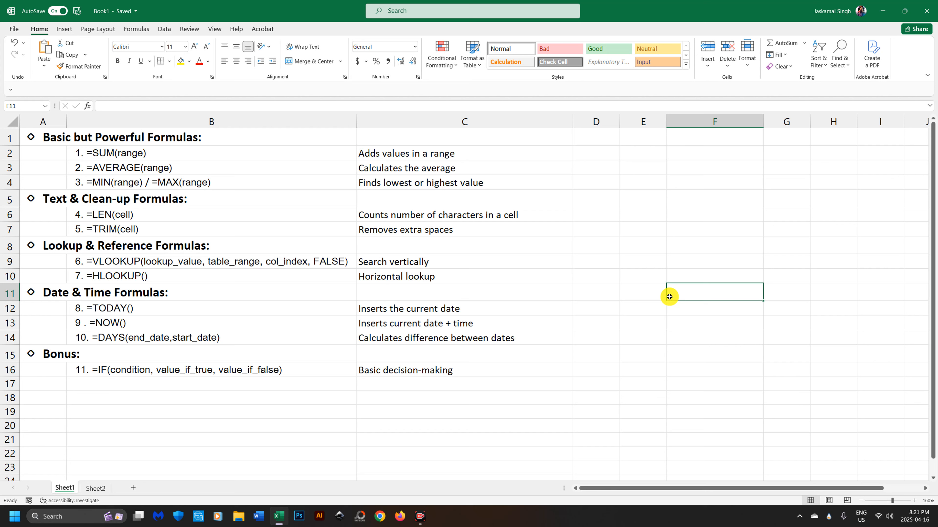
pyautogui.write('=')
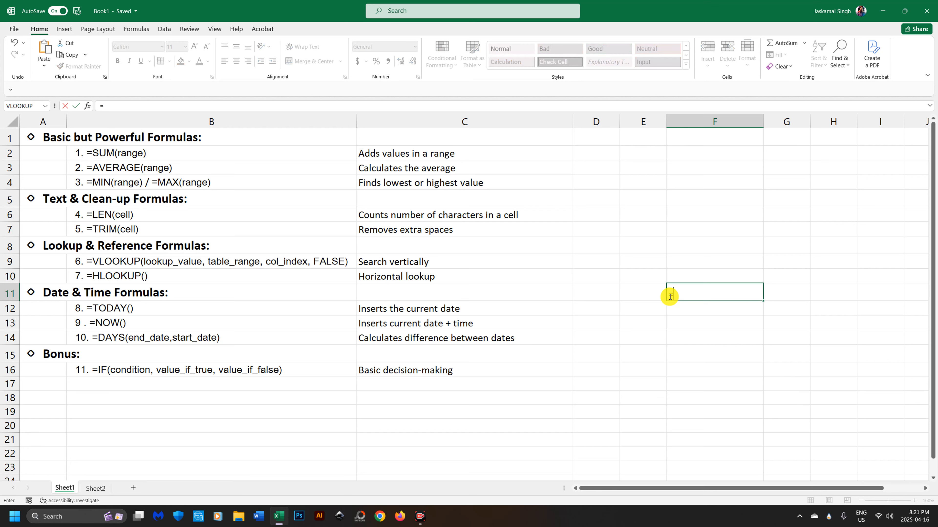
pyautogui.write('today')
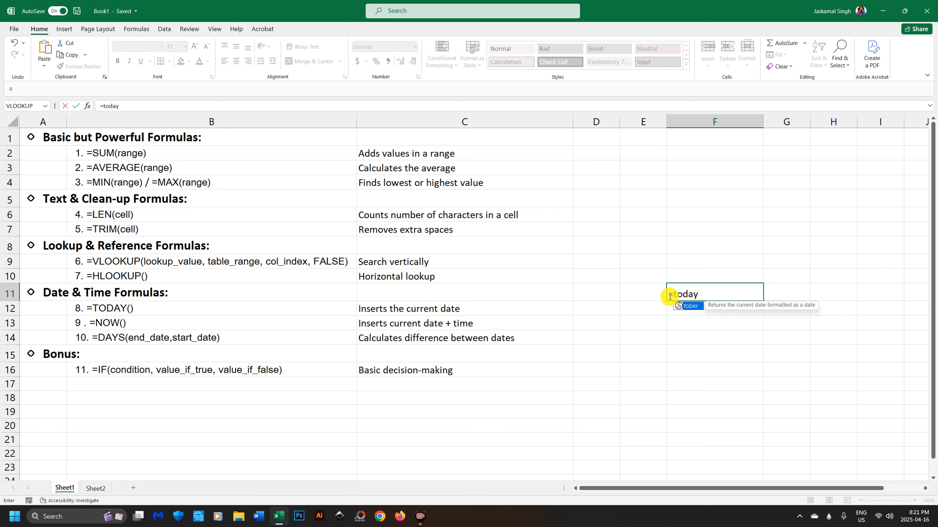
pyautogui.write('()')
pyautogui.press('Return')
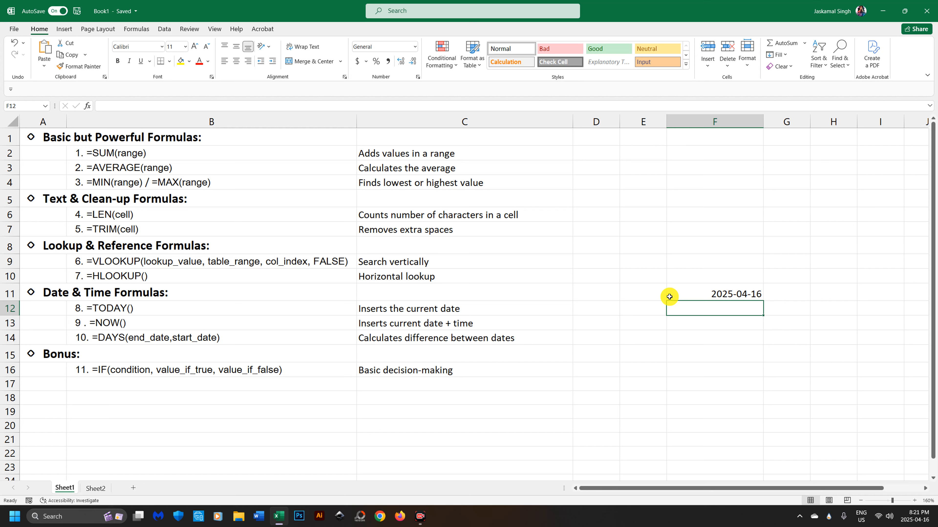
# Step: Enter =NOW() in cell F12 to insert the current date and time, and check the result
pyautogui.write('=now')
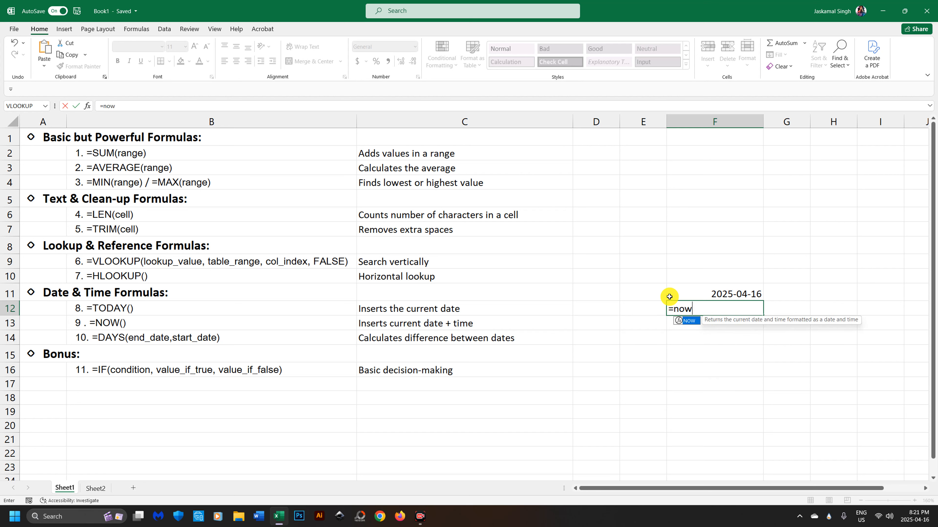
pyautogui.write('()')
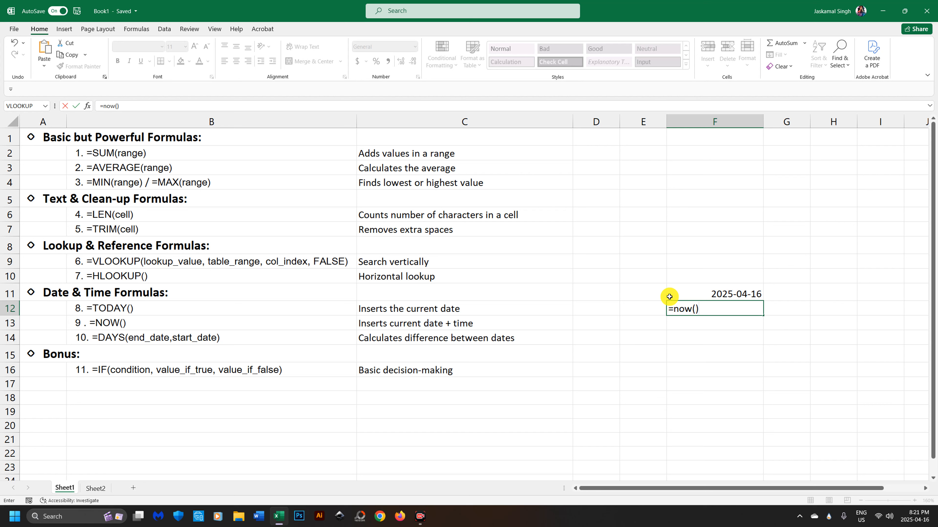
pyautogui.press('Return')
pyautogui.click(733, 311)
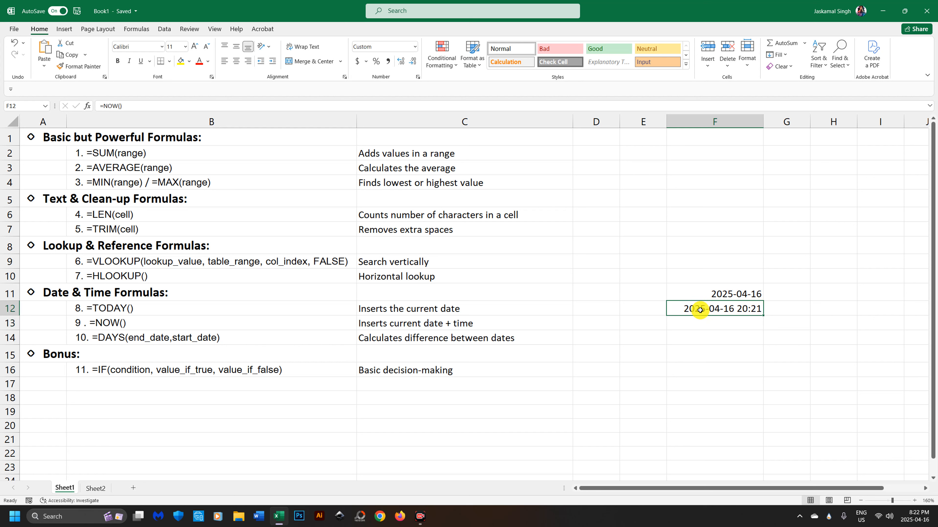
# Step: Enter a DAYS formula in cell F13 with "16-APR-2025" as the end date and empty quotes for the start date
pyautogui.click(716, 322)
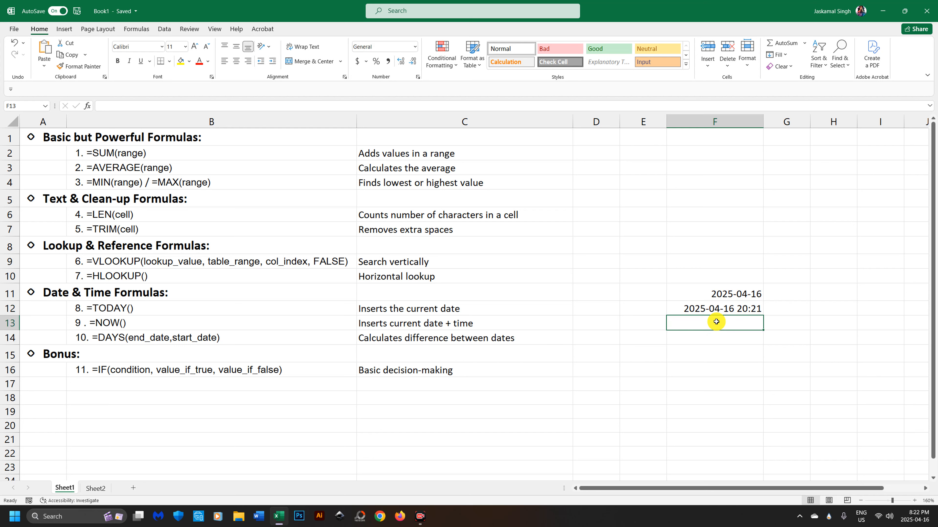
pyautogui.write('=days')
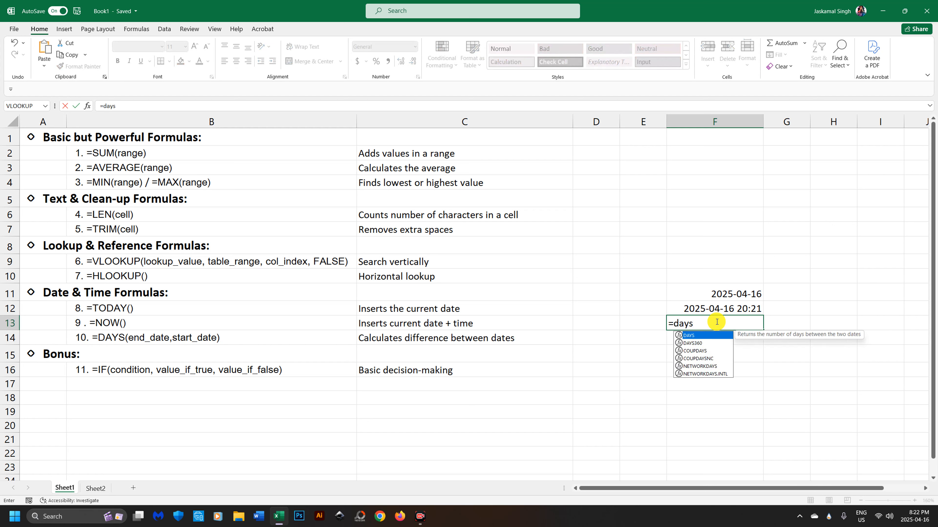
pyautogui.write('(')
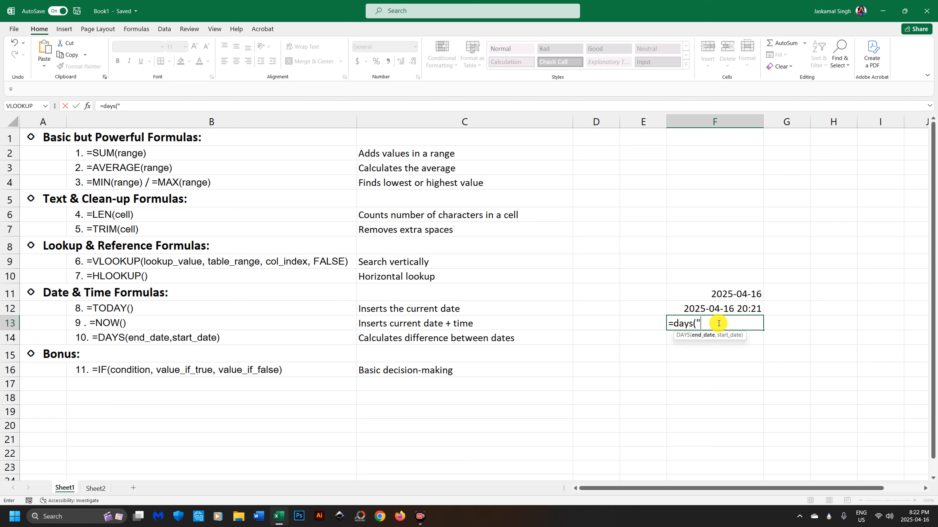
pyautogui.write('16-APR-2025)')
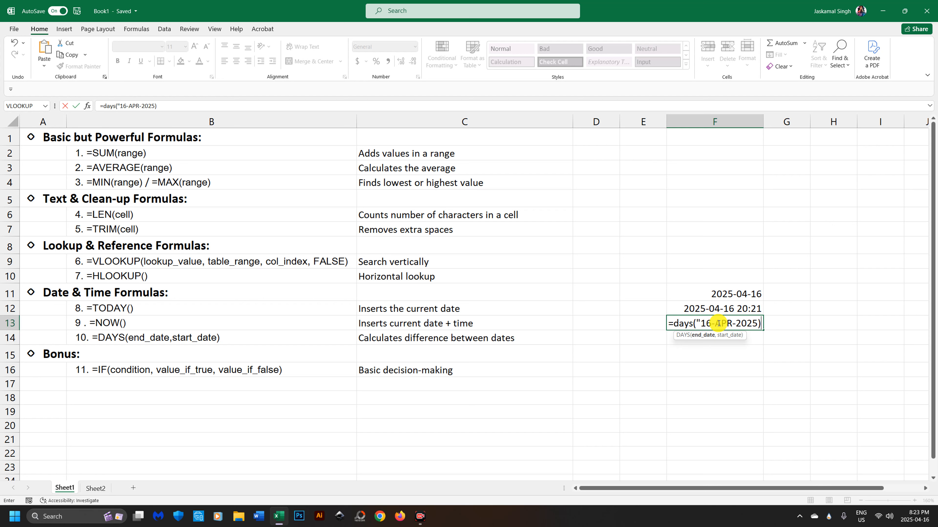
pyautogui.press('BackSpace')
pyautogui.write(',')
pyautogui.press('BackSpace')
pyautogui.write('", ""')
pyautogui.press('Left')
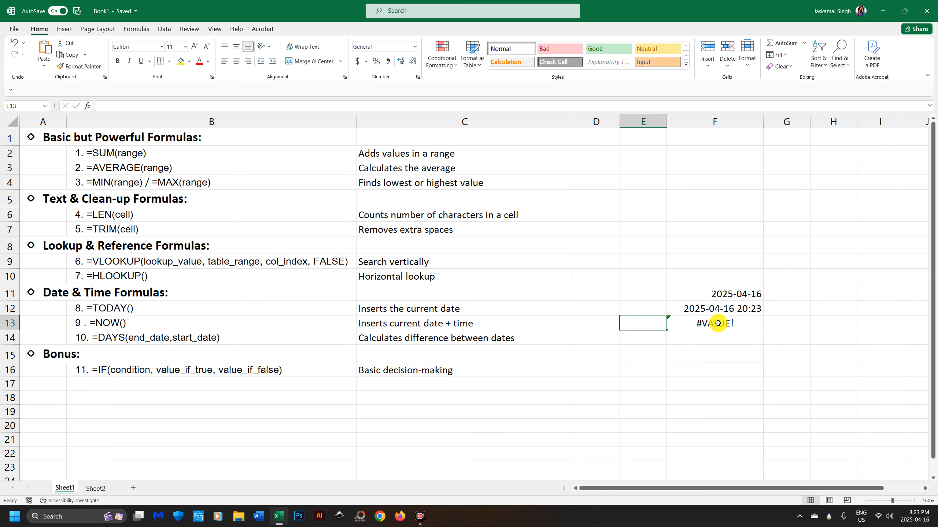
# Step: Fill in "1-JAN-2025" as the start date of the DAYS formula in cell F13
pyautogui.click(717, 324)
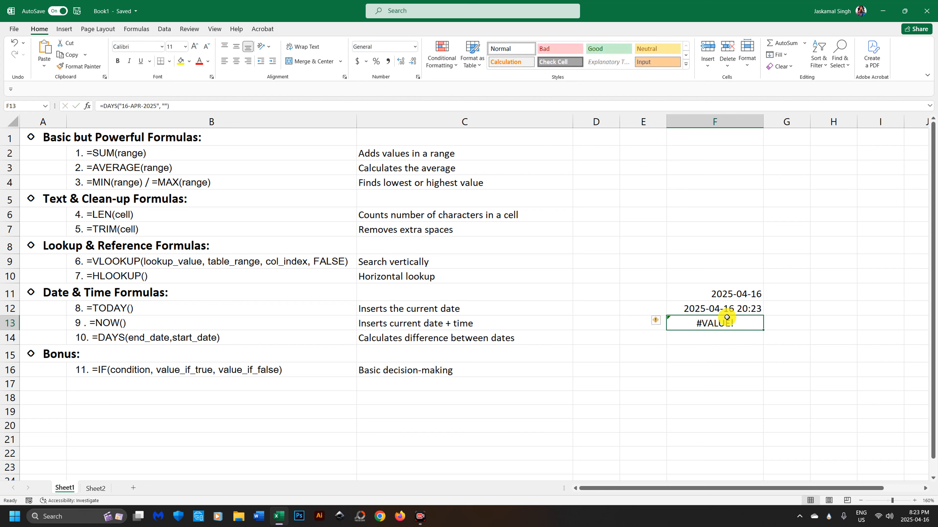
pyautogui.click(164, 106)
pyautogui.write('1-JAN')
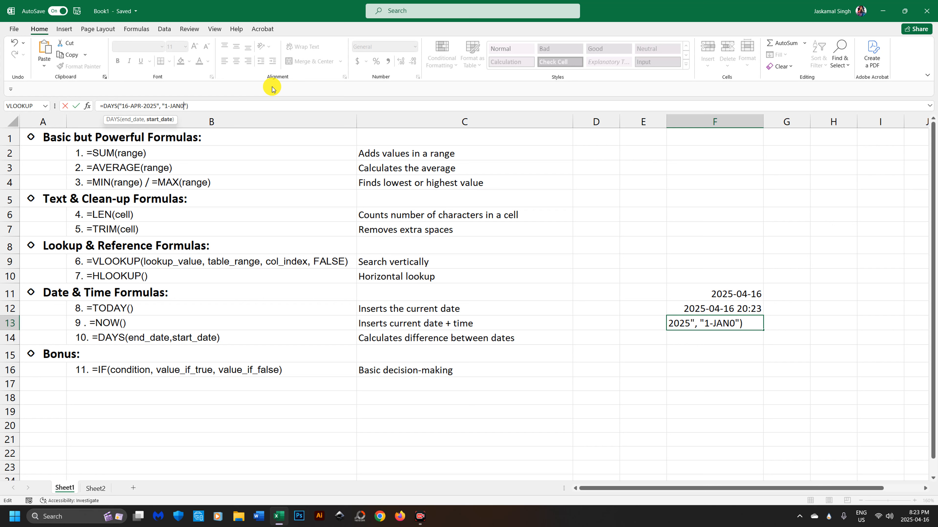
pyautogui.write('-2025')
# Step: Append +1 to F13's DAYS formula so the count includes both dates, and check the result
pyautogui.click(216, 107)
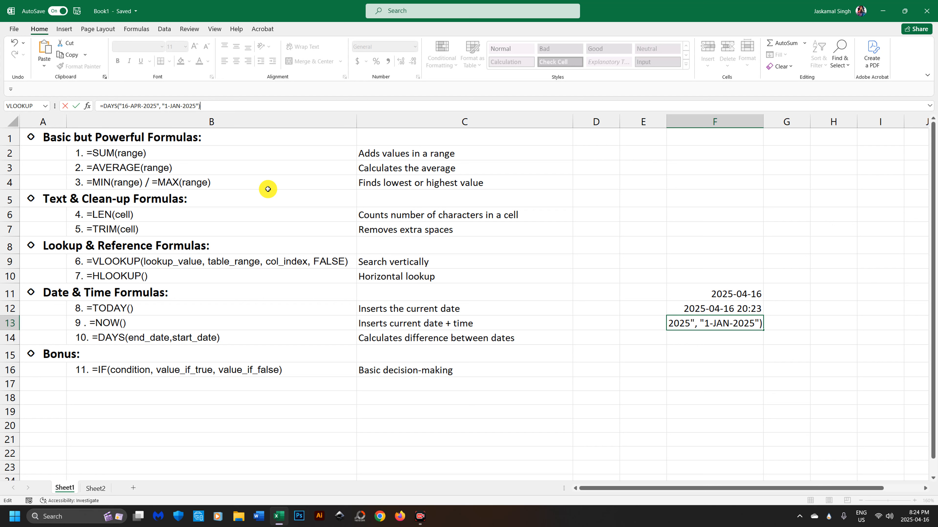
pyautogui.write('+1')
pyautogui.press('Return')
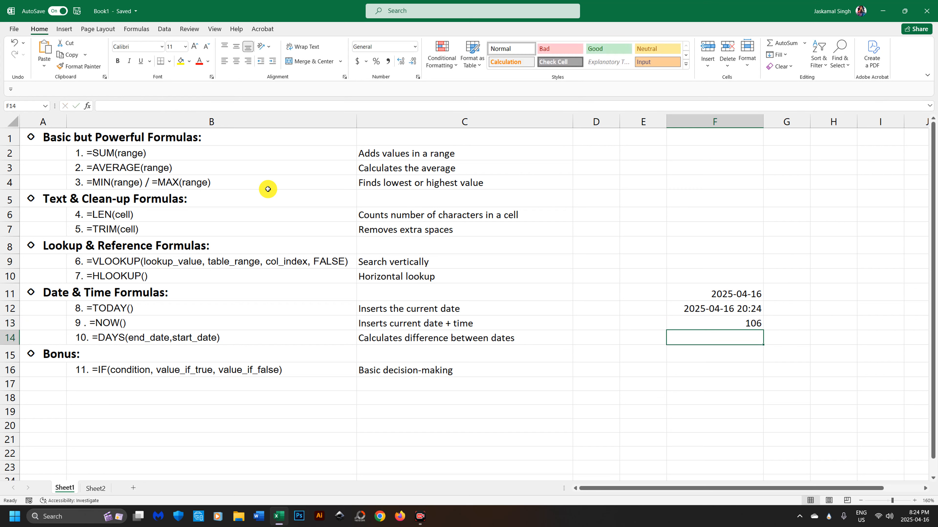
pyautogui.click(736, 322)
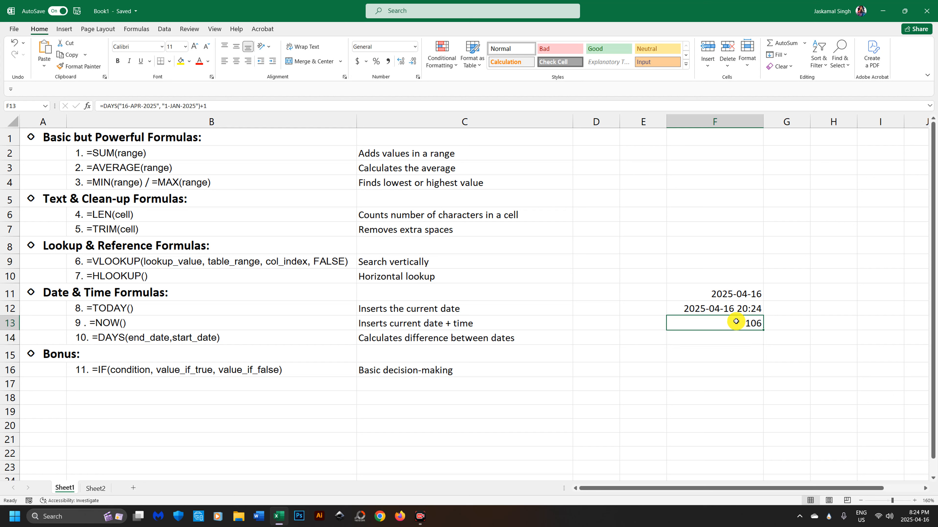
# Step: Remove the +1 from the DAYS formula in cell F13 and check the result
pyautogui.click(241, 107)
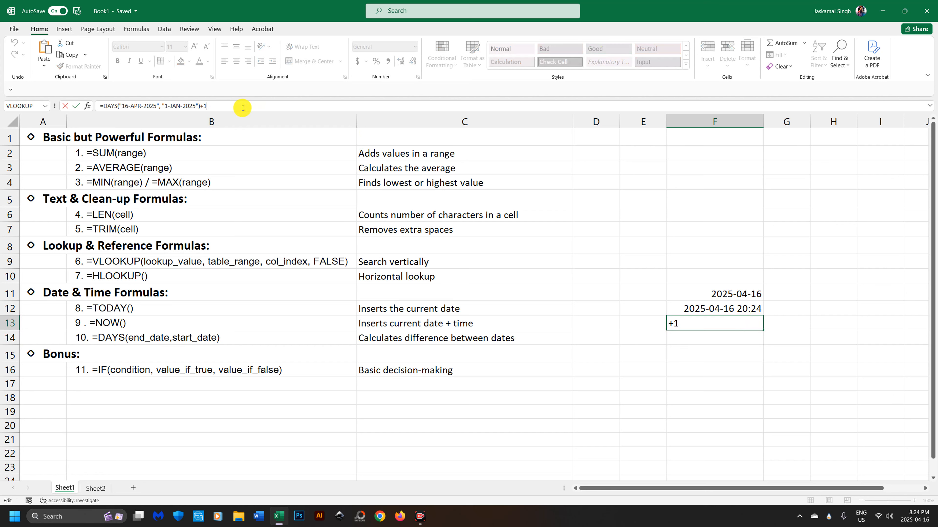
pyautogui.press('BackSpace')
pyautogui.press('BackSpace')
pyautogui.press('Return')
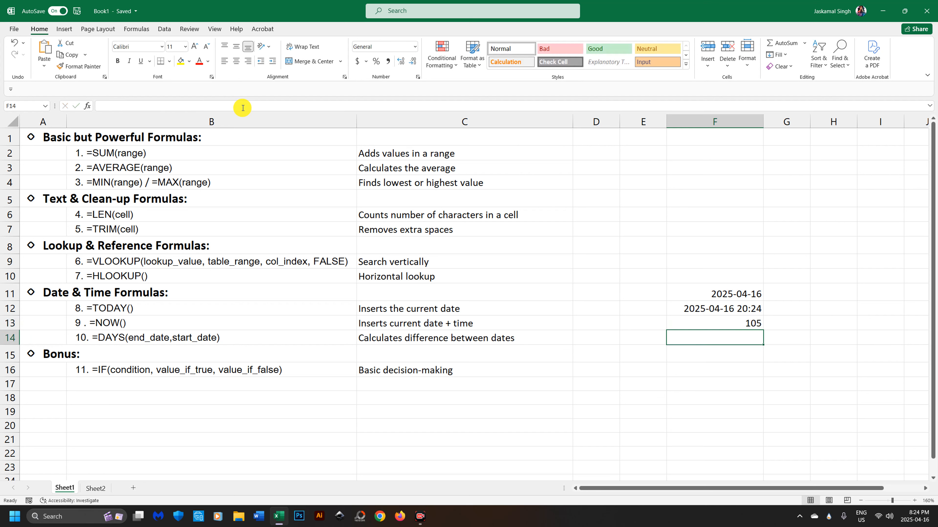
pyautogui.click(740, 325)
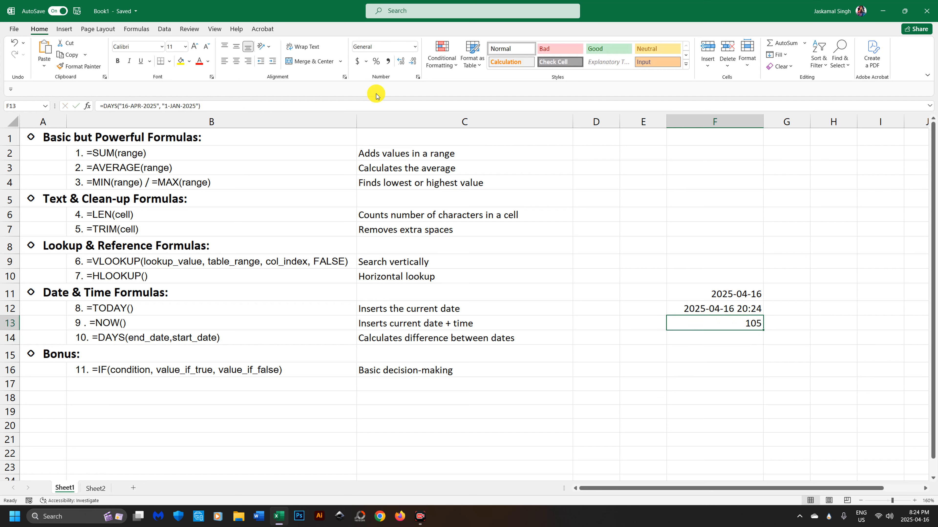
# Step: Append +1 again to the DAYS formula in F13 so both dates are counted
pyautogui.click(256, 104)
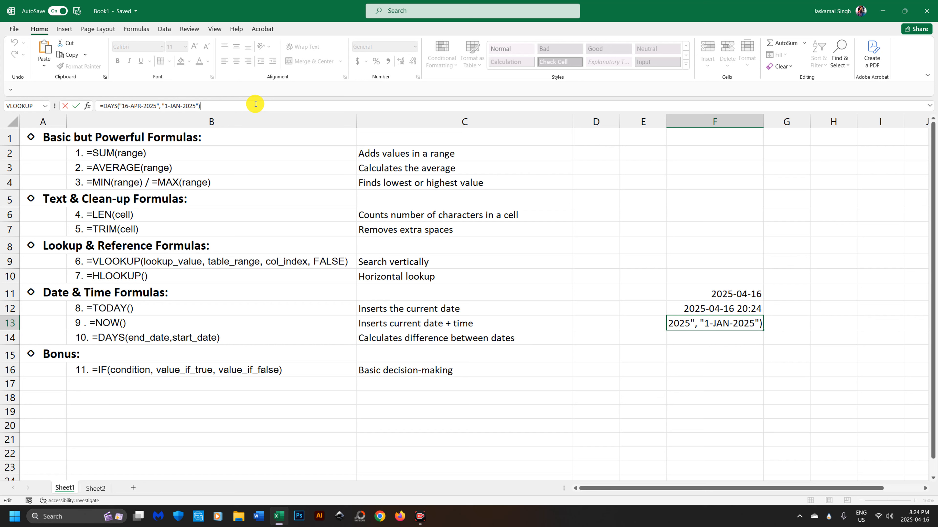
pyautogui.write('+1')
pyautogui.press('Return')
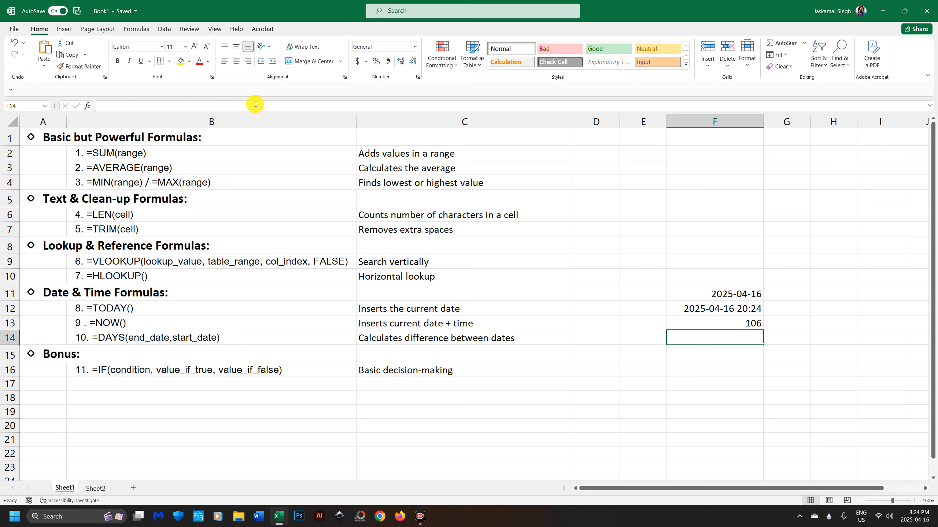
pyautogui.click(714, 325)
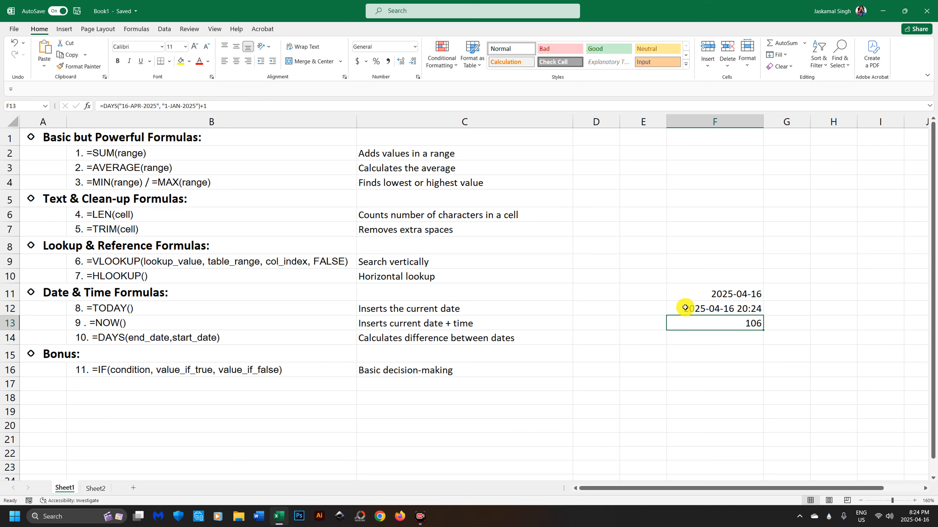
# Step: Change the end date in F13's DAYS formula to 20-APR-2025 and check the result
pyautogui.click(127, 108)
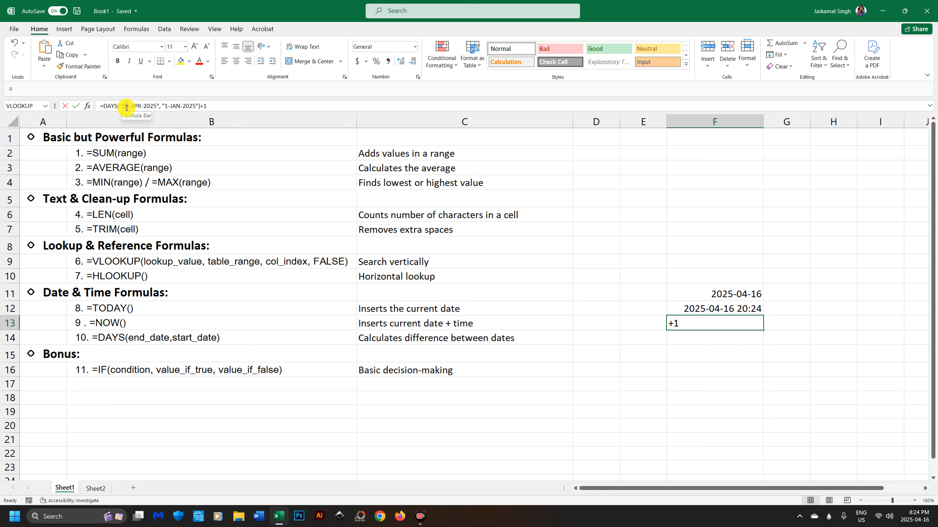
pyautogui.doubleClick(125, 106)
pyautogui.write('20')
pyautogui.press('Return')
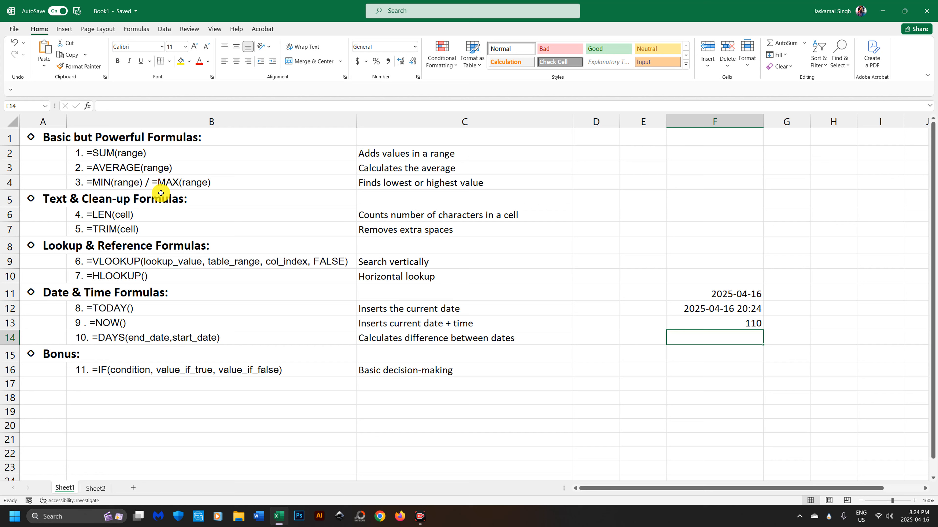
pyautogui.click(743, 324)
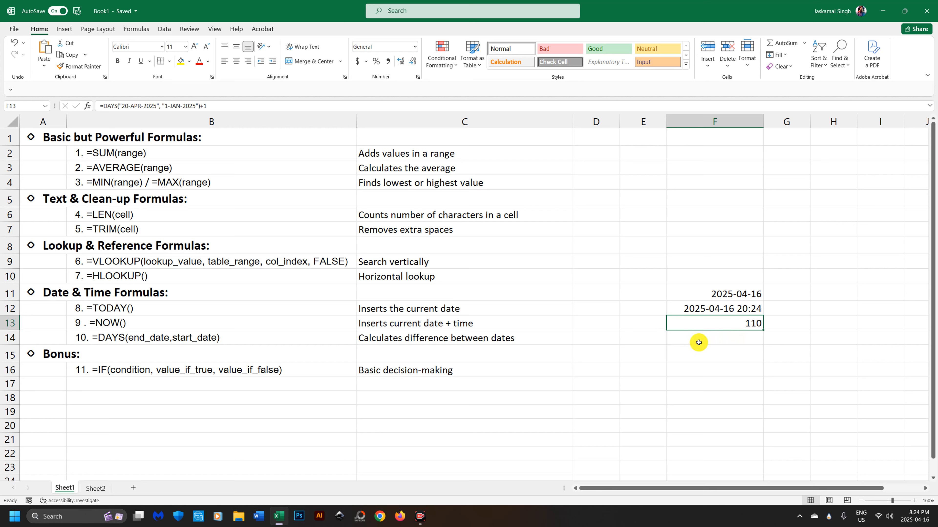
# Step: Set the end date in F13's DAYS formula back to 16-APR-2025
pyautogui.doubleClick(125, 106)
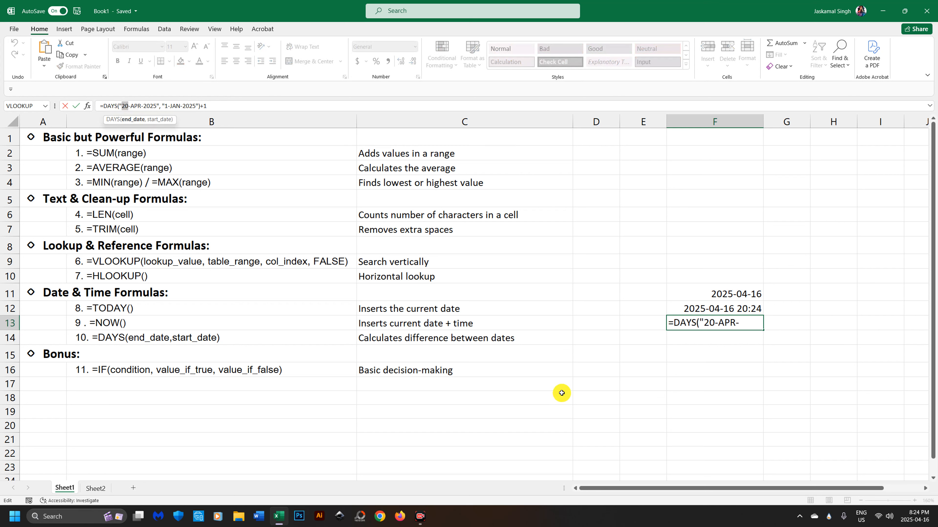
pyautogui.write('16')
pyautogui.press('Return')
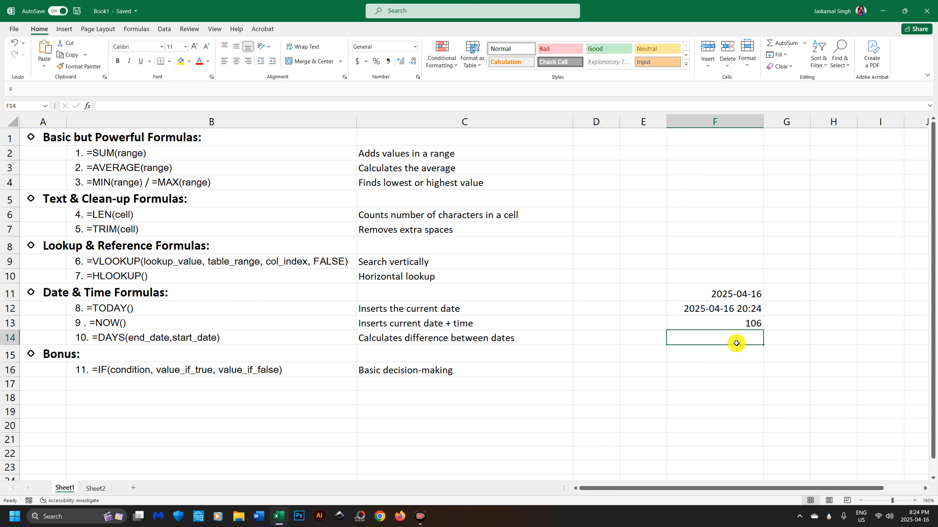
pyautogui.click(752, 322)
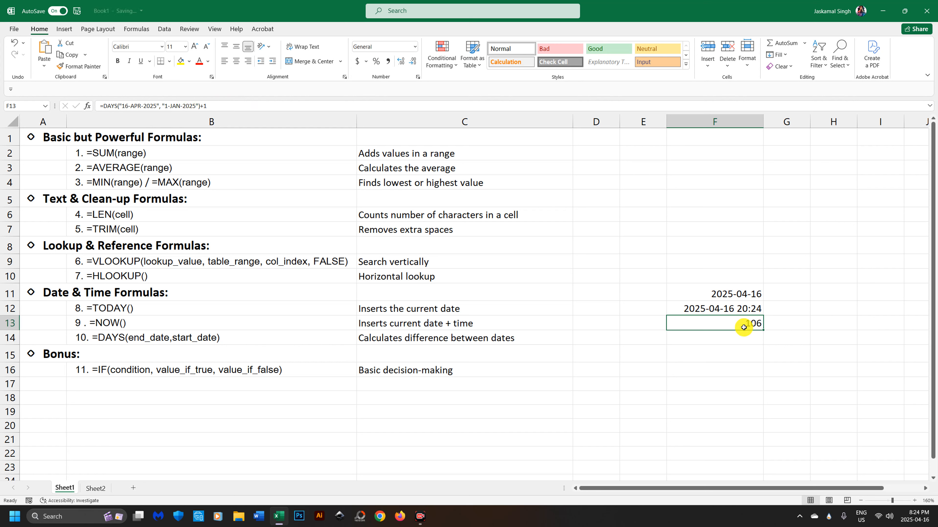
# Step: Enter the days per month 31, 28, 31 and 16 in cells G10 to G13
pyautogui.click(783, 278)
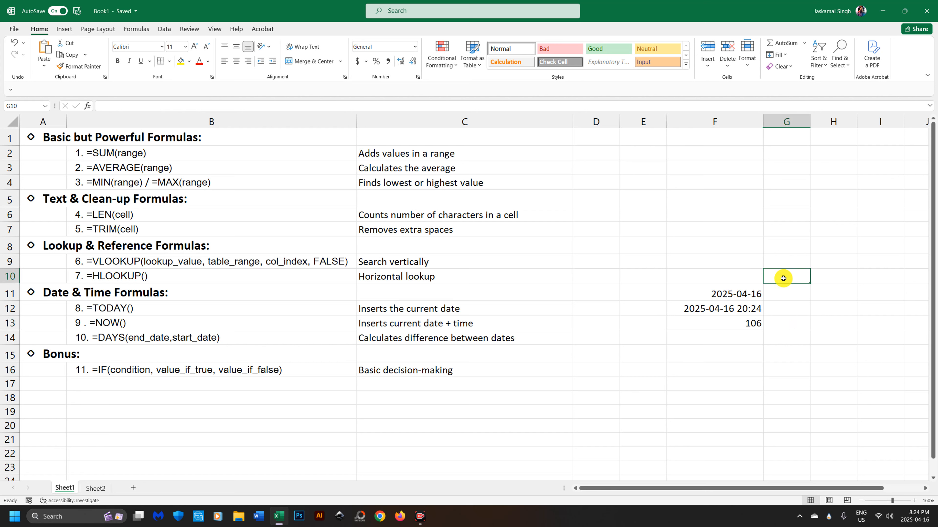
pyautogui.write('31')
pyautogui.press('Return')
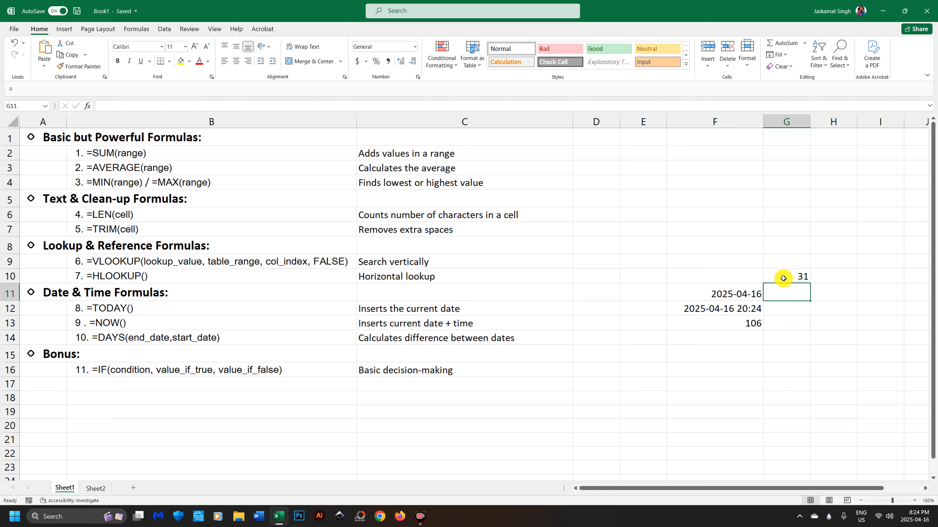
pyautogui.write('28')
pyautogui.press('Return')
pyautogui.write('31')
pyautogui.press('Return')
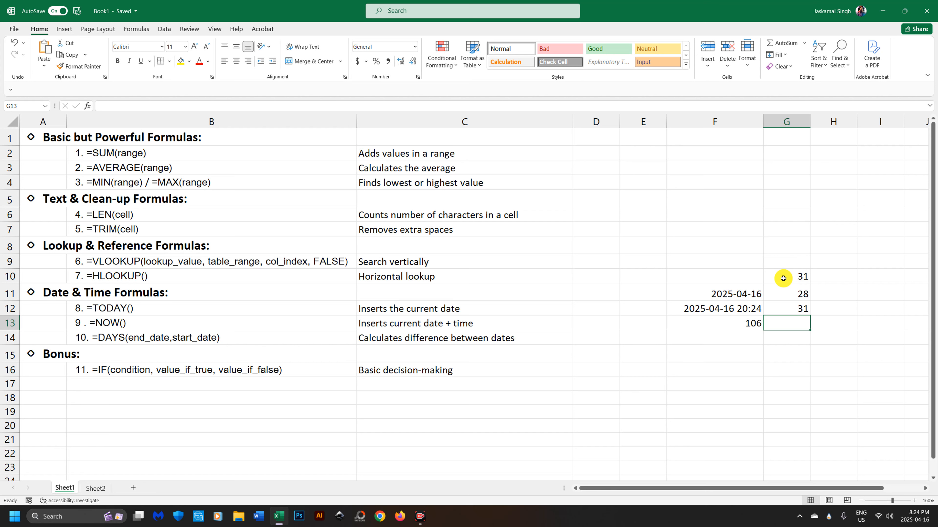
pyautogui.write('16')
pyautogui.press('Return')
# Step: Total the month days in cell G14 with a SUM formula over G10:G13
pyautogui.write('=su,m')
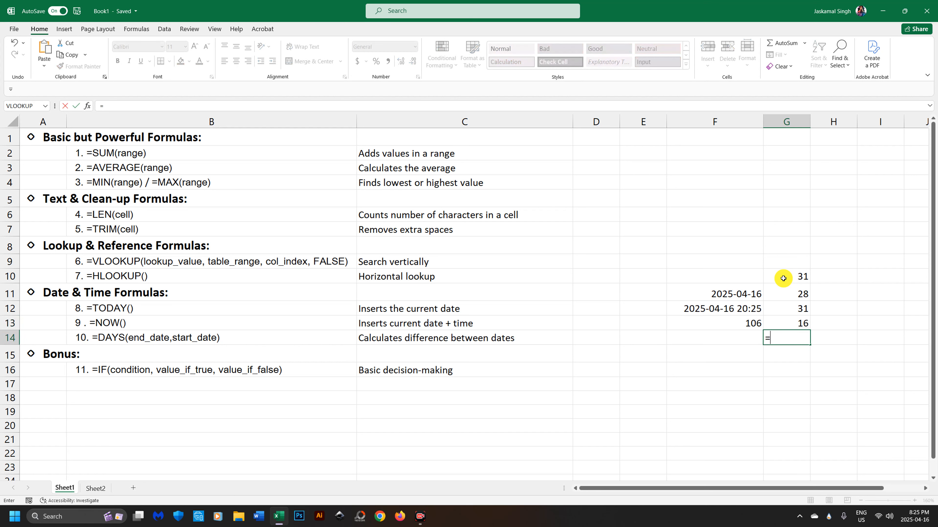
pyautogui.press('BackSpace')
pyautogui.press('BackSpace')
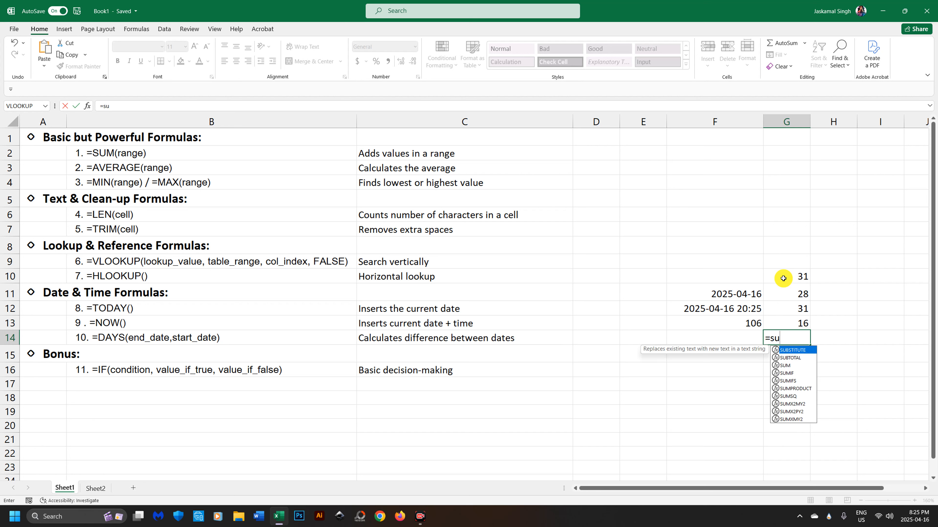
pyautogui.write('m(')
pyautogui.moveTo(775, 276); pyautogui.dragTo(786, 320)
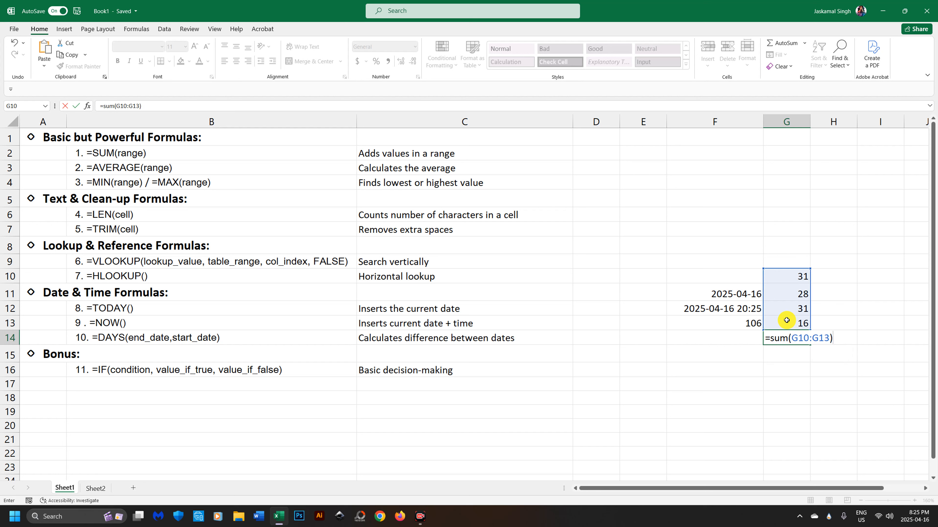
pyautogui.press('Return')
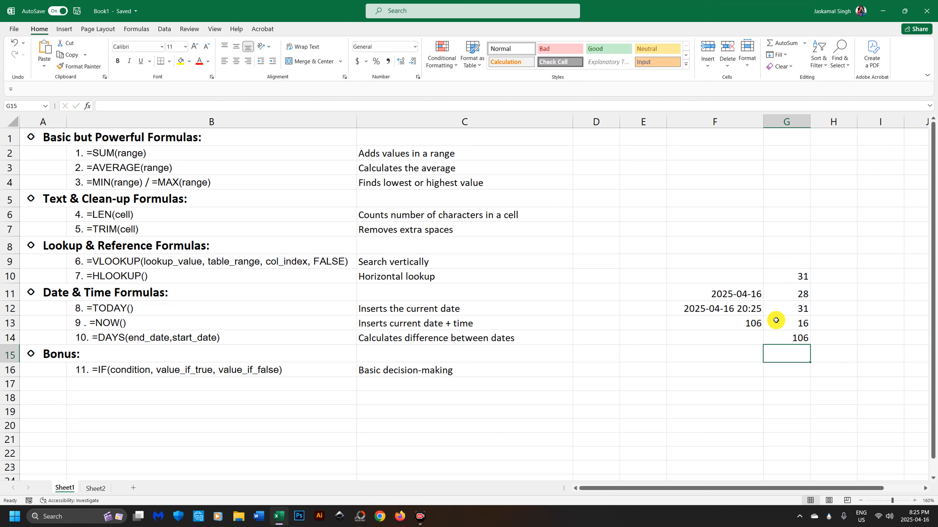
# Step: Remove the +1 from F13's DAYS formula to compare its result with the total in G14
pyautogui.click(755, 324)
pyautogui.press('BackSpace')
pyautogui.press('BackSpace')
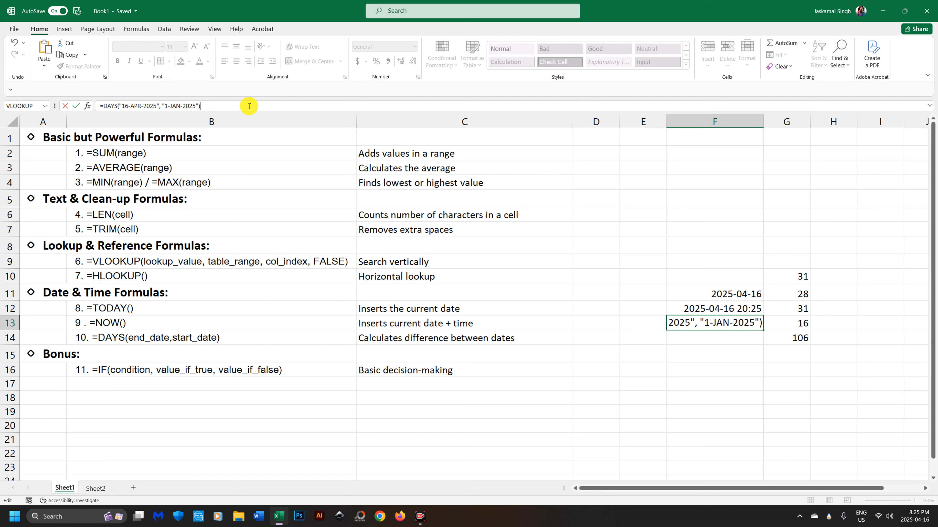
pyautogui.press('Return')
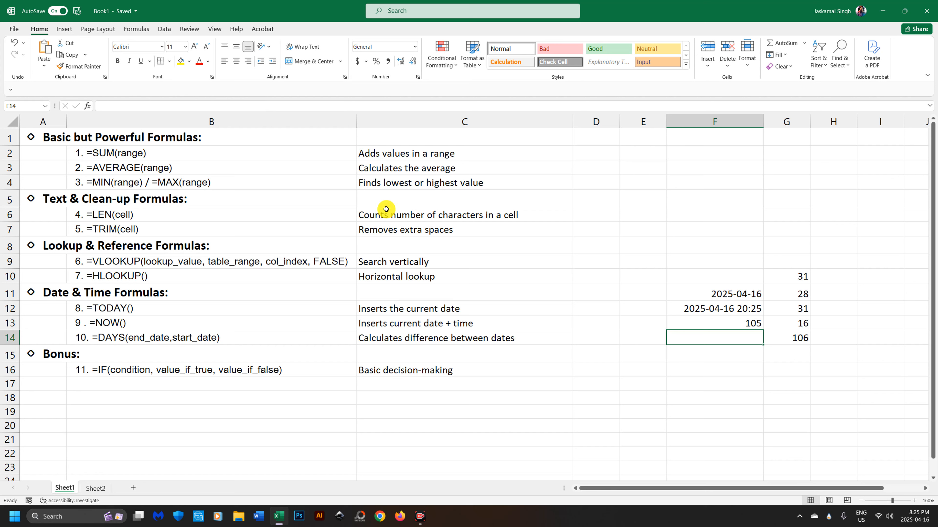
# Step: Append +1 to the DAYS formula in F13 again
pyautogui.click(741, 321)
pyautogui.click(319, 103)
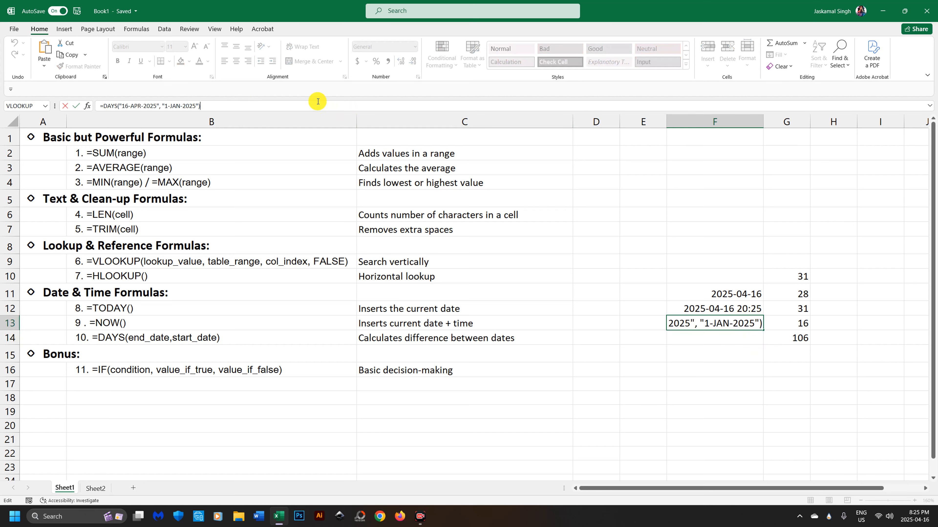
pyautogui.write('+1')
pyautogui.press('Return')
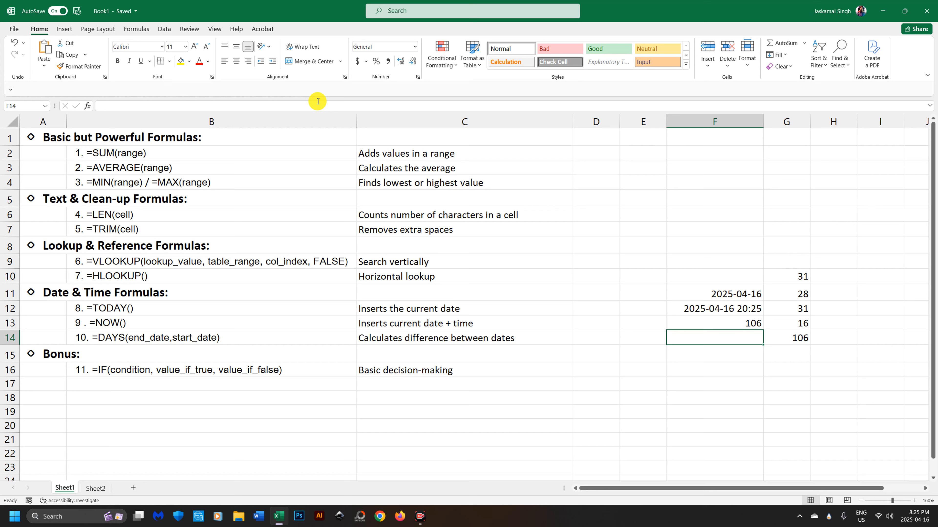
# Step: Clear the example date formulas and day counts from the range F10:G14
pyautogui.click(96, 343)
pyautogui.click(731, 277)
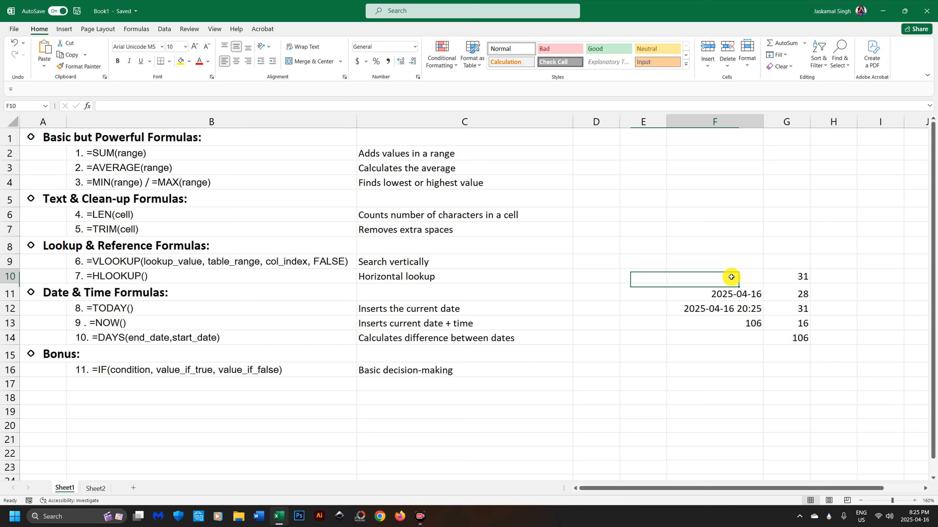
pyautogui.moveTo(731, 277); pyautogui.dragTo(793, 338)
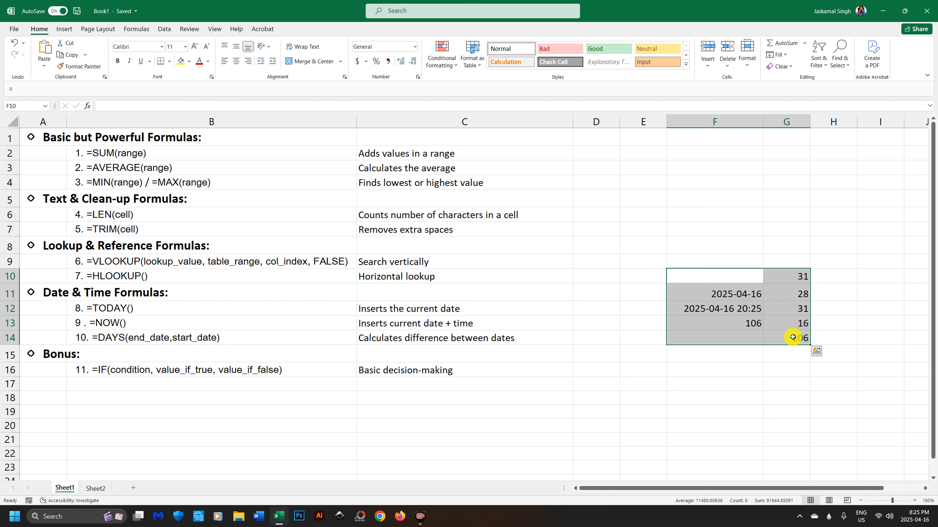
pyautogui.press('Delete')
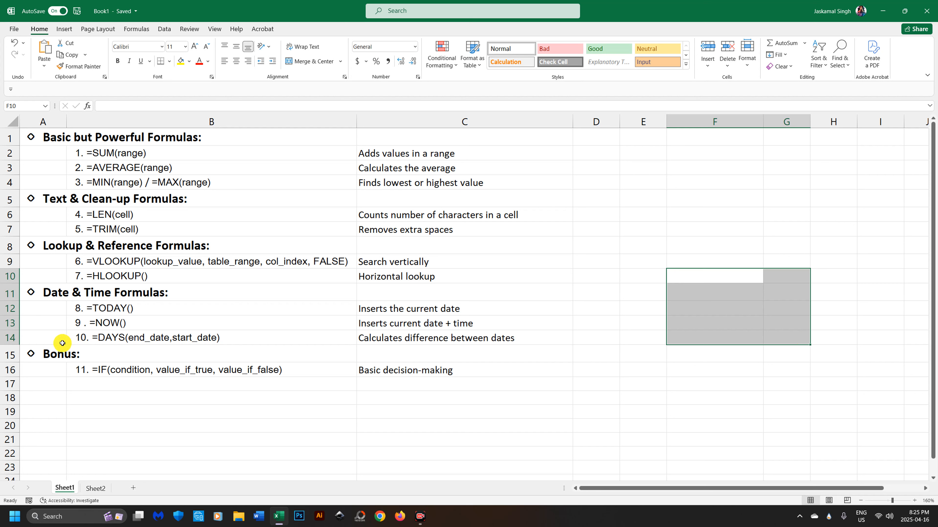
# Step: Review the listed date formulas in B12:C14 and the bonus IF formula with its description in row 16
pyautogui.moveTo(85, 308); pyautogui.dragTo(439, 343)
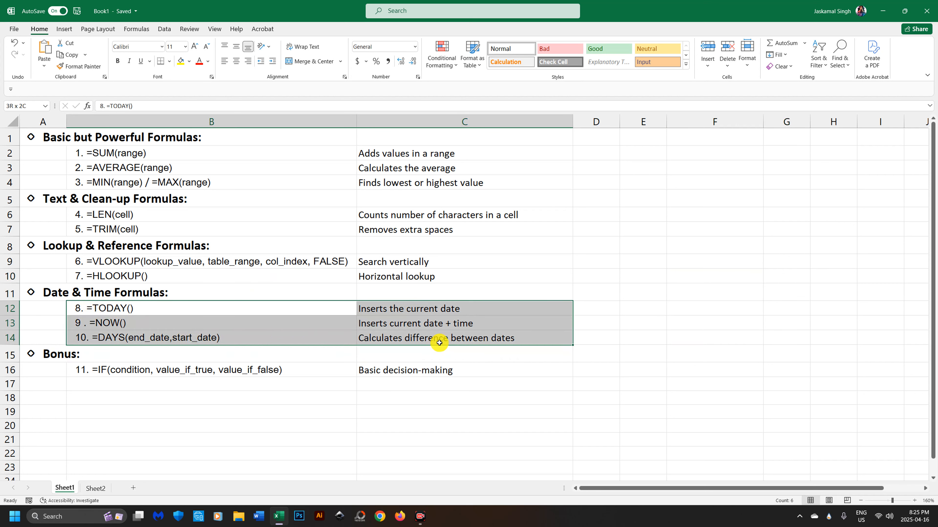
pyautogui.click(228, 439)
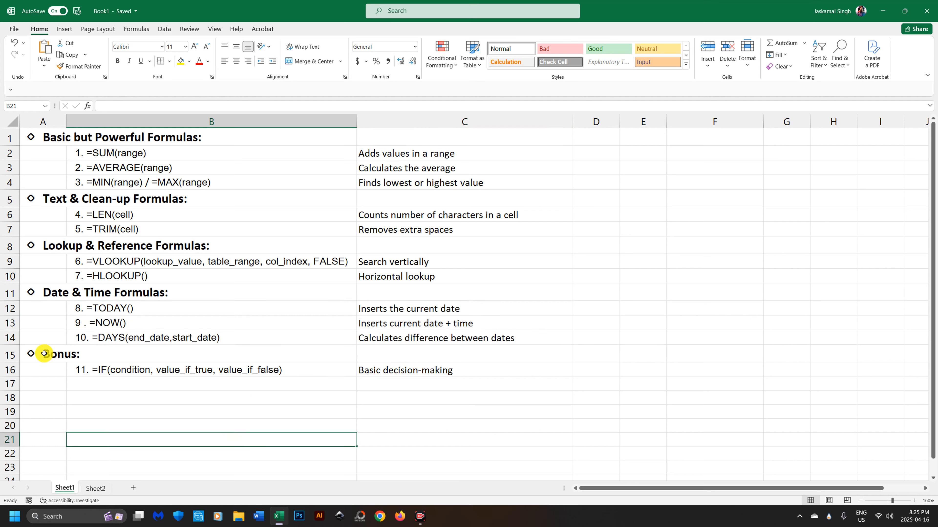
pyautogui.moveTo(42, 351); pyautogui.dragTo(445, 374)
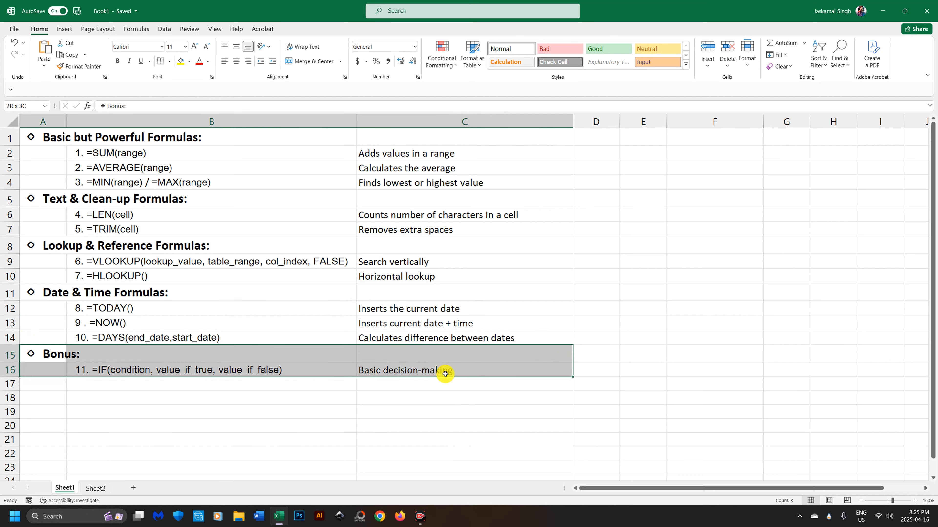
pyautogui.click(136, 368)
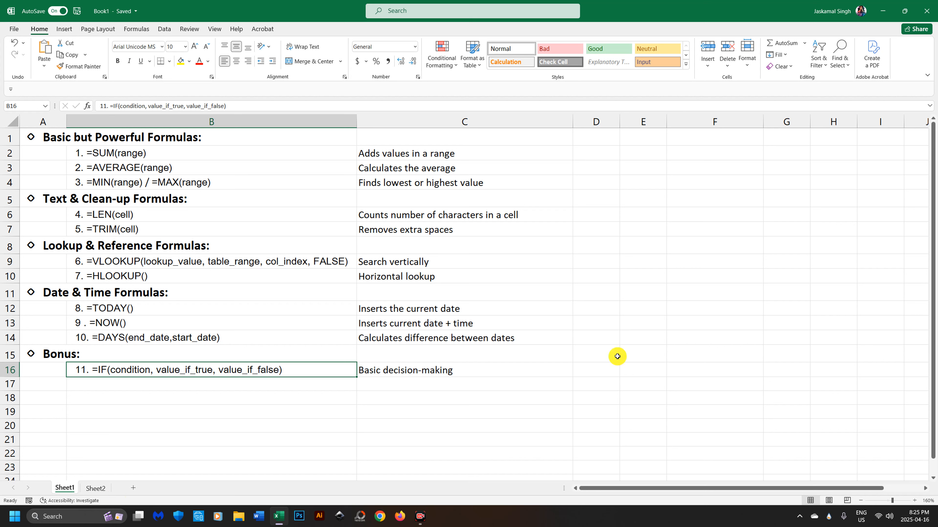
pyautogui.click(653, 290)
pyautogui.click(261, 430)
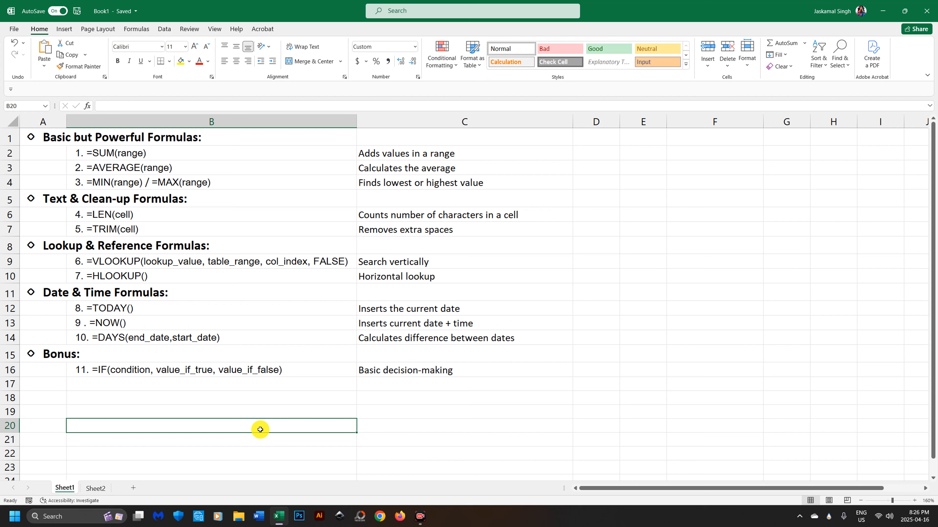
# Step: On Sheet2, begin an IF formula in F2 that tests whether the total in E2 is >=150
pyautogui.click(97, 489)
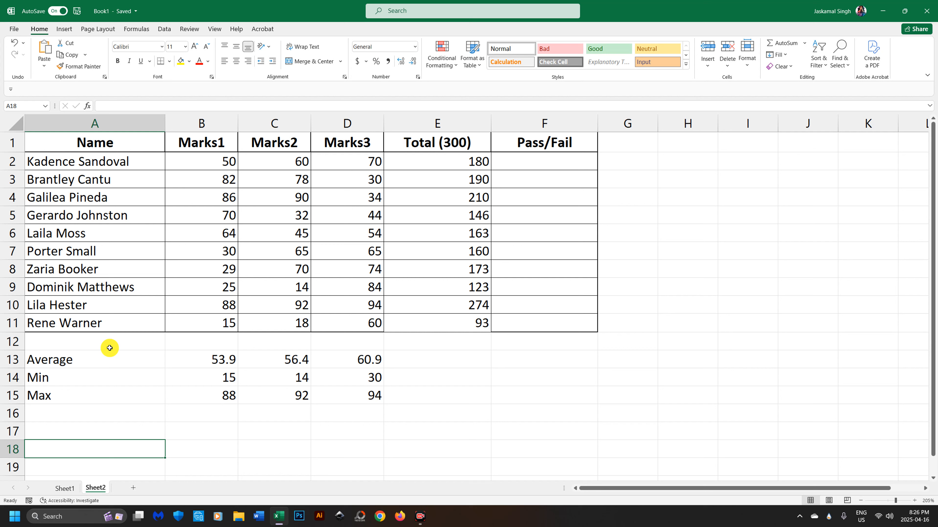
pyautogui.click(539, 164)
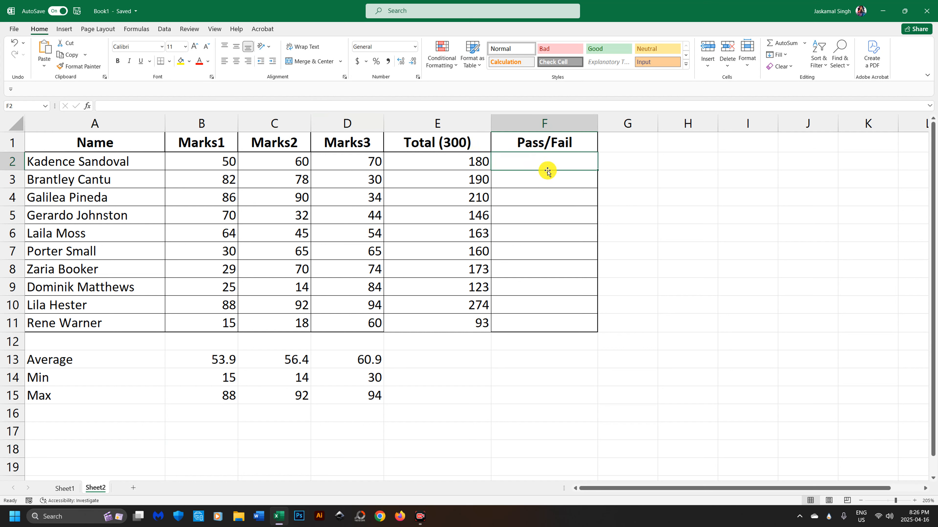
pyautogui.write('=if')
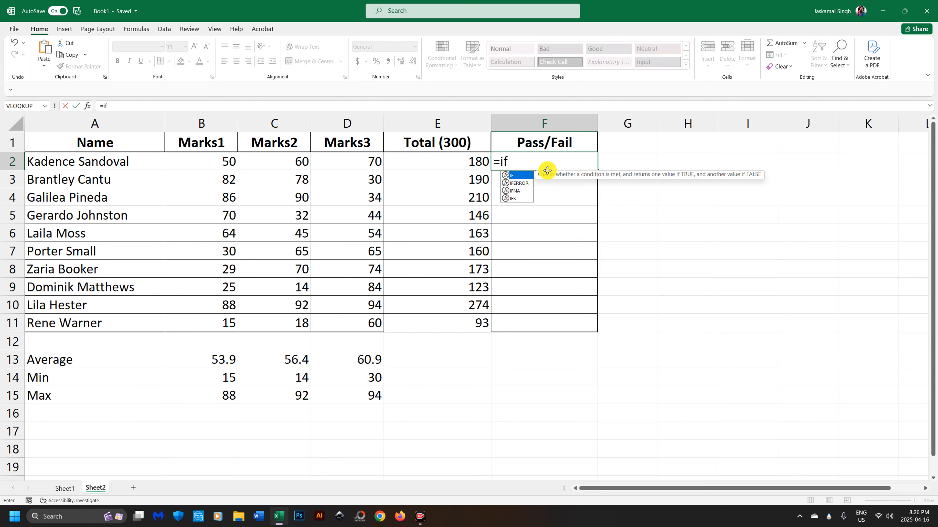
pyautogui.write('(')
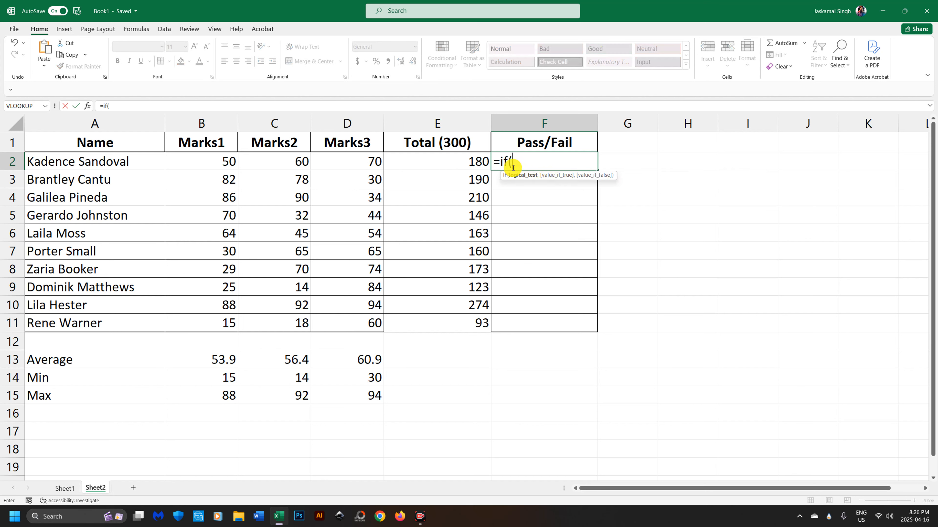
pyautogui.click(462, 162)
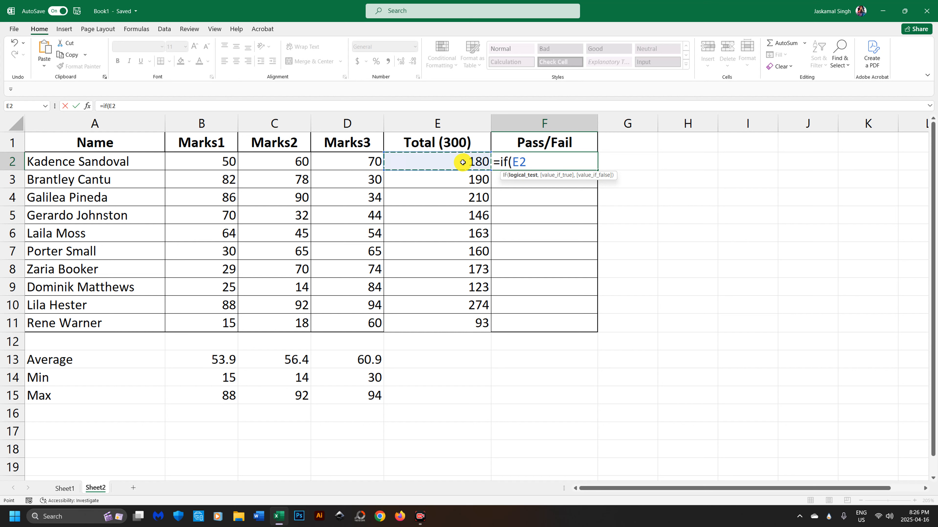
pyautogui.write('>')
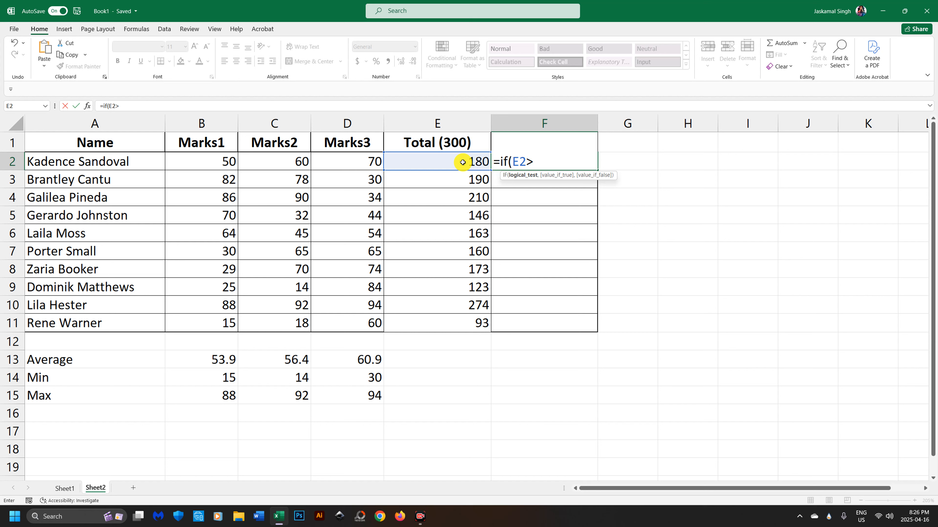
pyautogui.write('=150,')
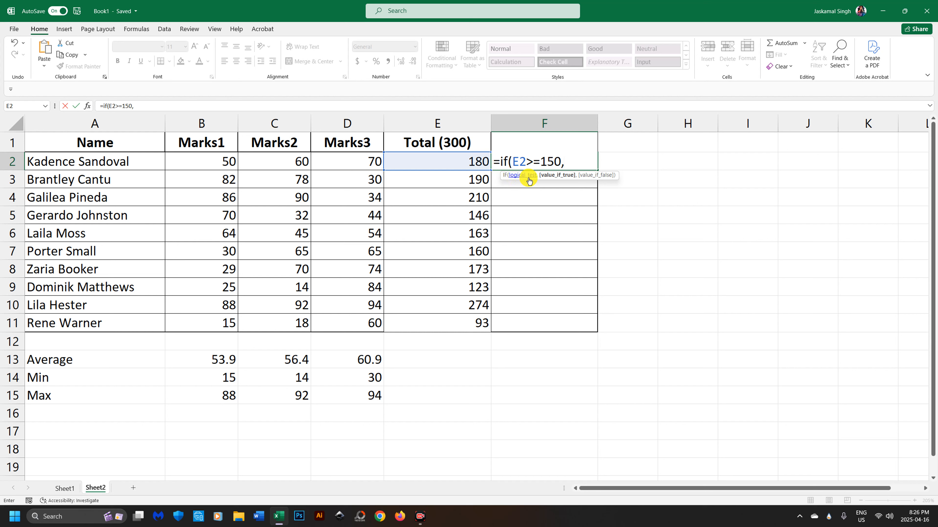
# Step: Complete F2's IF formula with "PASS" as the value if true and "Fail" as the value if false
pyautogui.moveTo(555, 161); pyautogui.dragTo(528, 159)
pyautogui.click(526, 161)
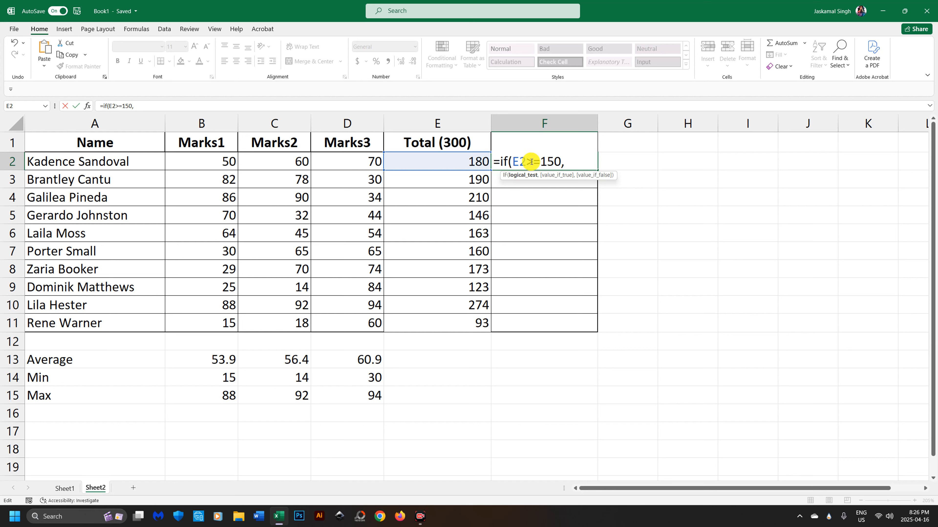
pyautogui.click(561, 162)
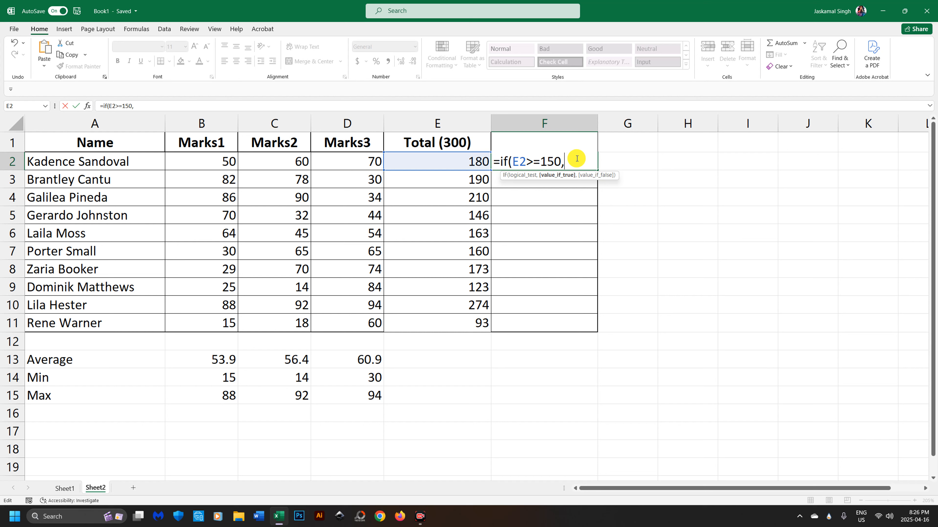
pyautogui.write('"PASS",')
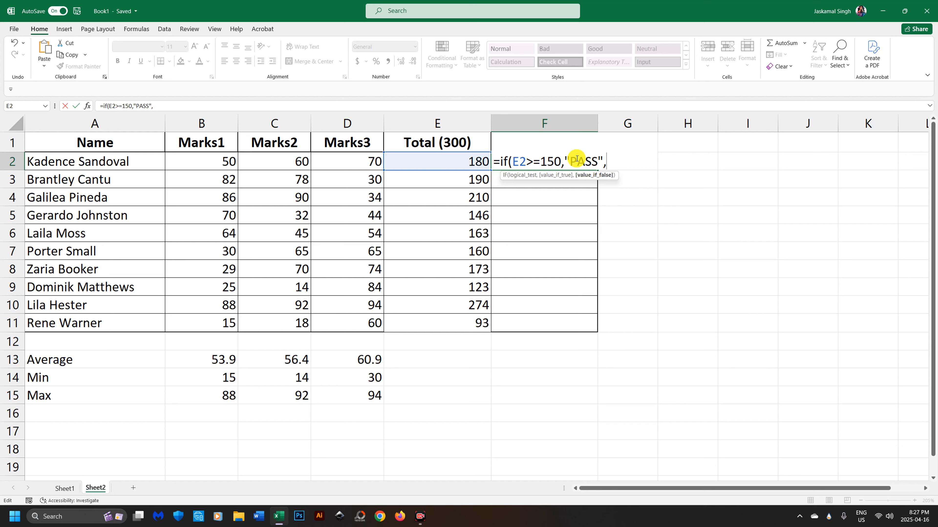
pyautogui.write('"Fail"')
pyautogui.press('Return')
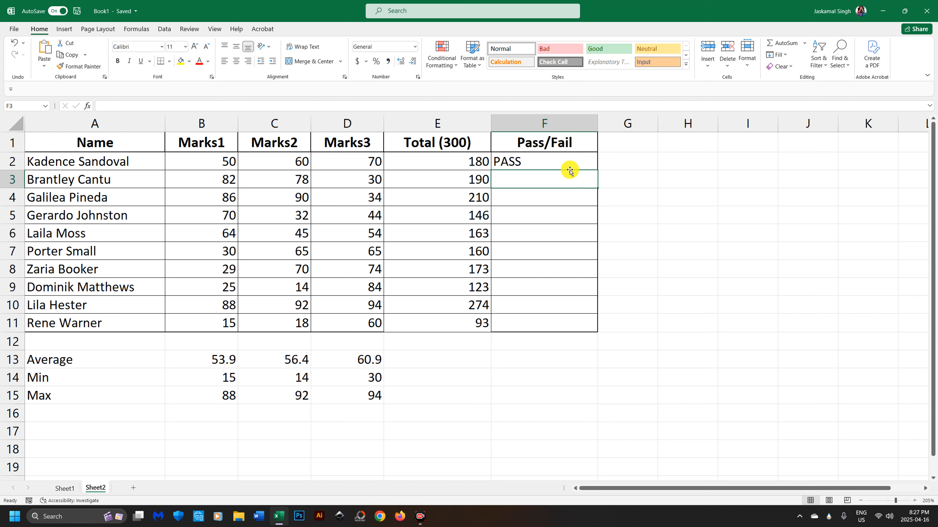
# Step: Compare the totals in E2:E11 with the pass threshold of 150
pyautogui.click(444, 162)
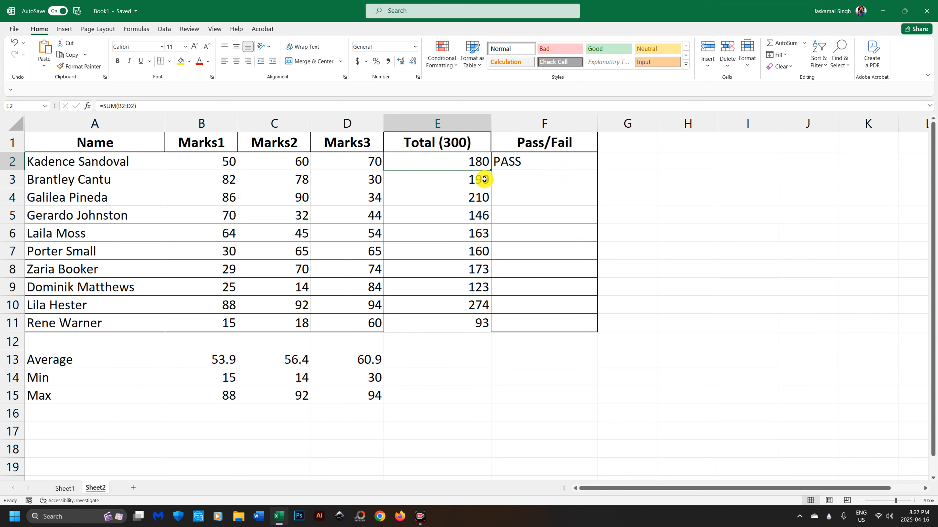
pyautogui.click(455, 180)
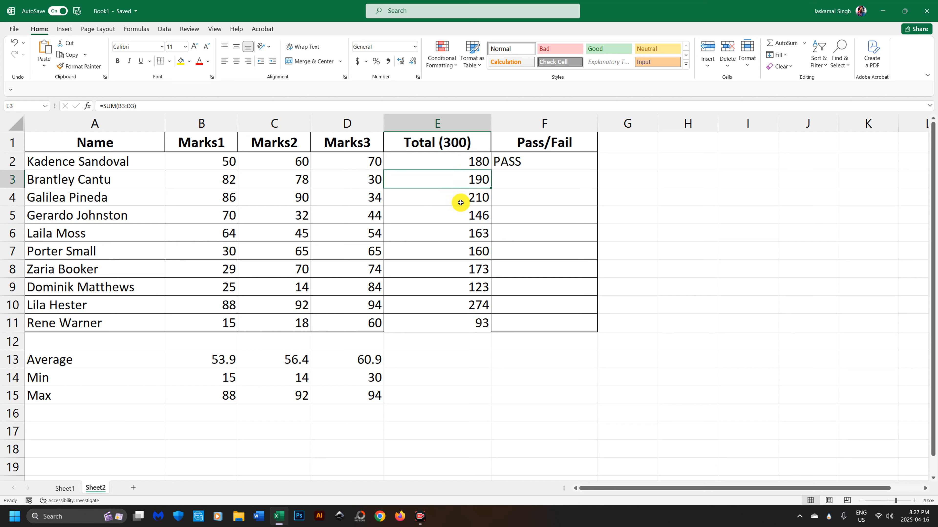
pyautogui.click(458, 201)
pyautogui.click(461, 216)
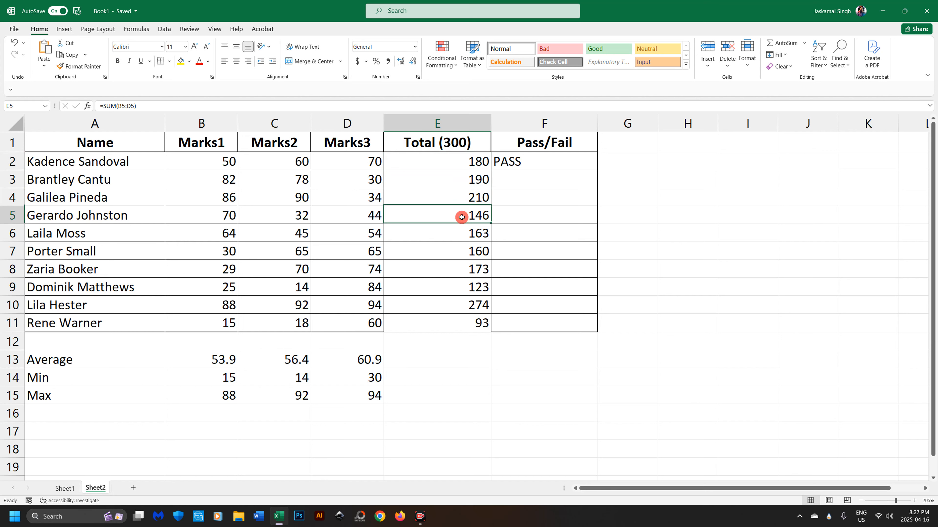
pyautogui.click(471, 196)
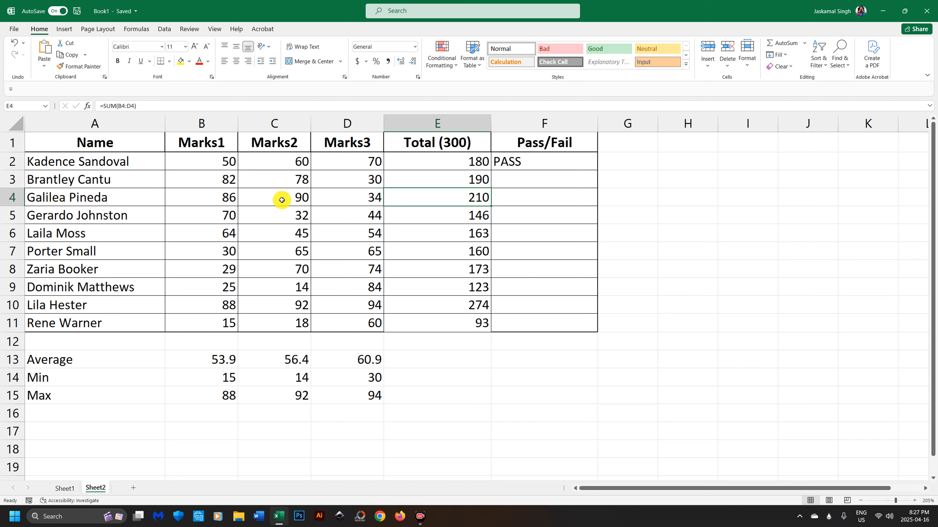
pyautogui.click(468, 168)
pyautogui.moveTo(467, 169); pyautogui.dragTo(473, 194)
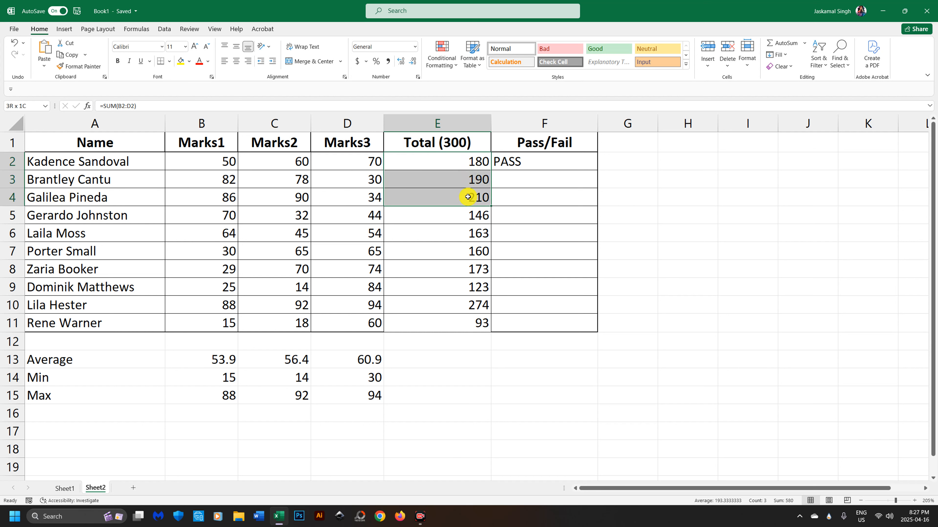
pyautogui.click(473, 215)
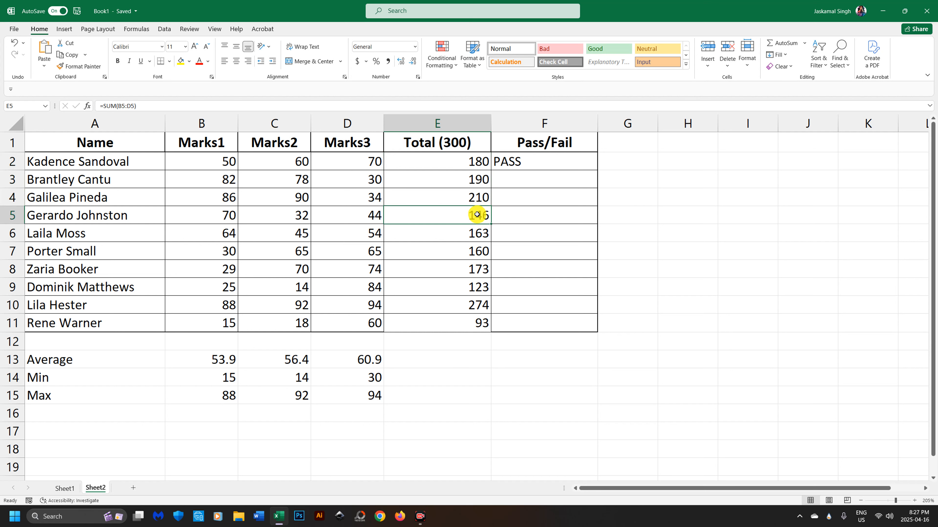
pyautogui.click(506, 216)
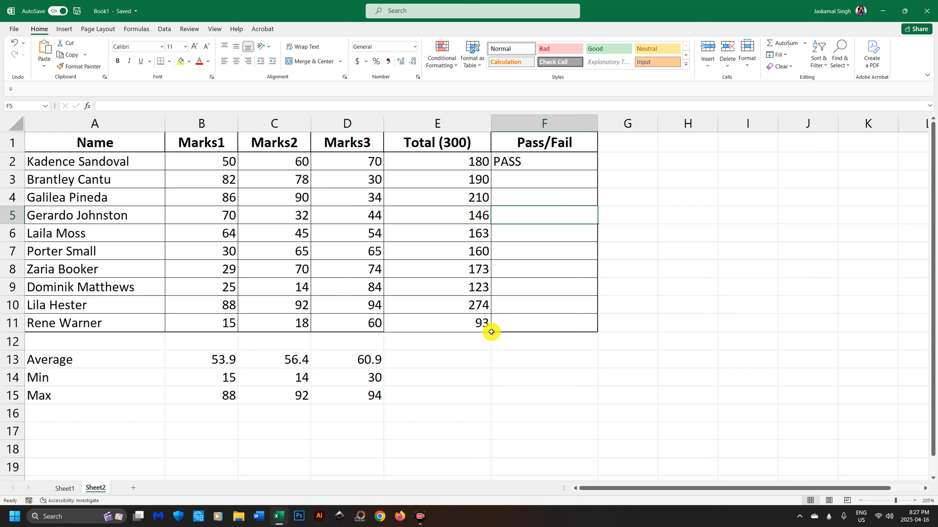
pyautogui.click(475, 290)
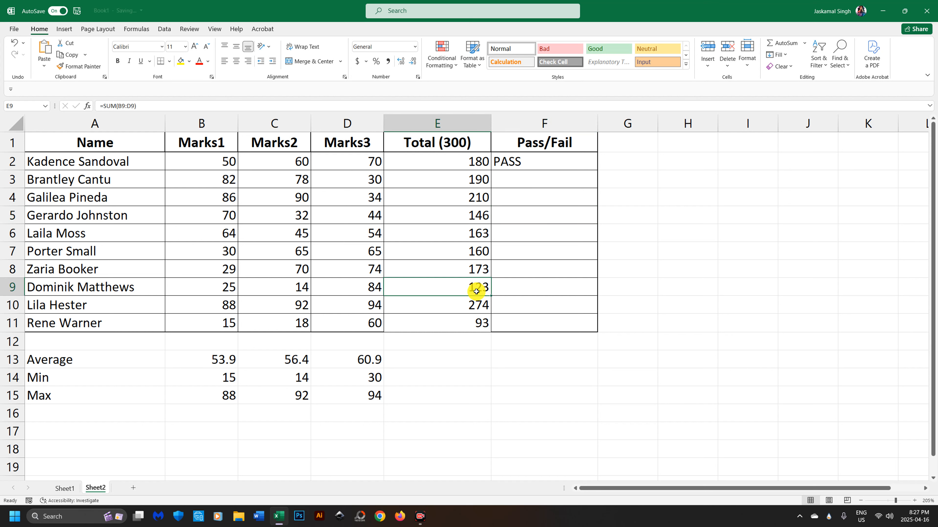
pyautogui.click(484, 324)
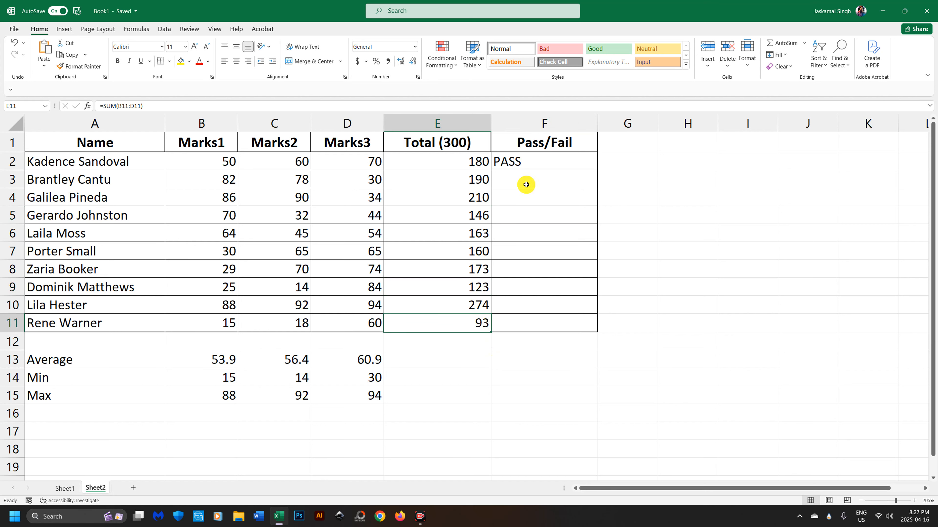
# Step: Fill F2's IF formula down through F11 and check the cells that return Fail
pyautogui.click(546, 167)
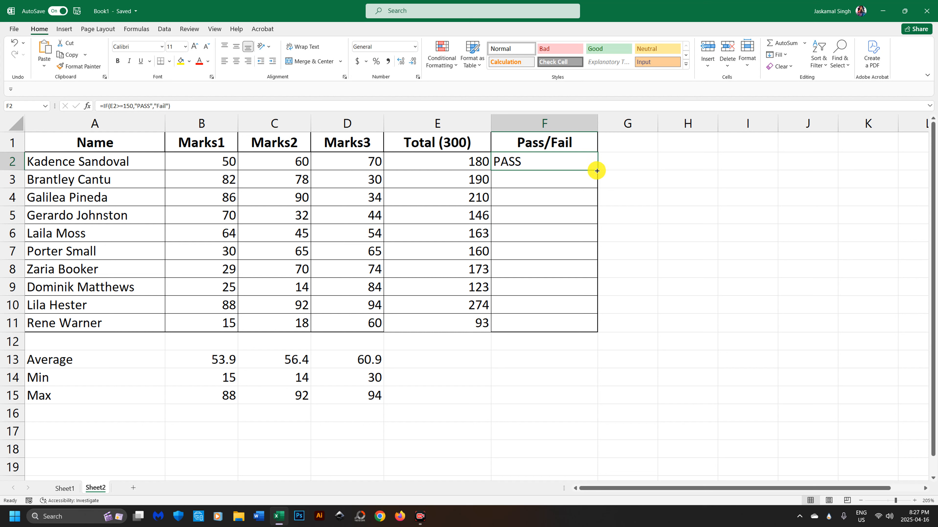
pyautogui.moveTo(597, 170); pyautogui.dragTo(609, 334)
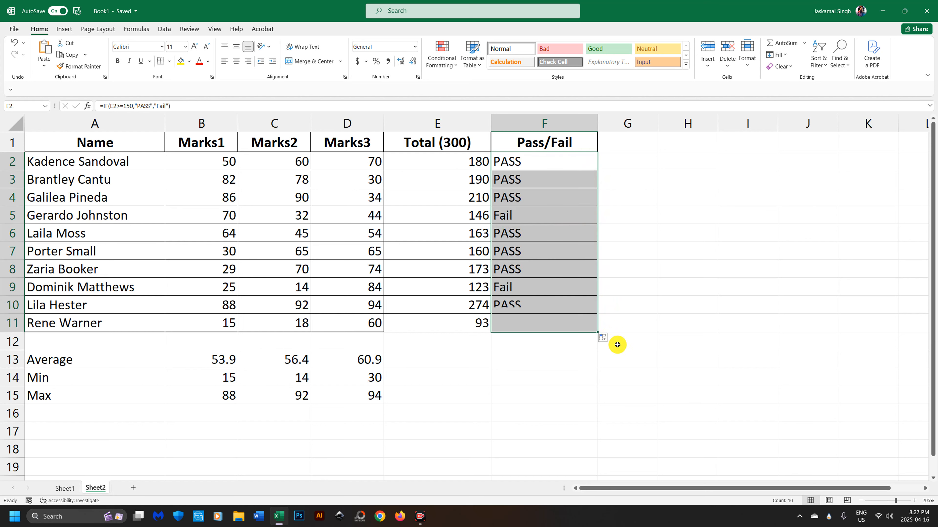
pyautogui.click(672, 304)
pyautogui.click(530, 209)
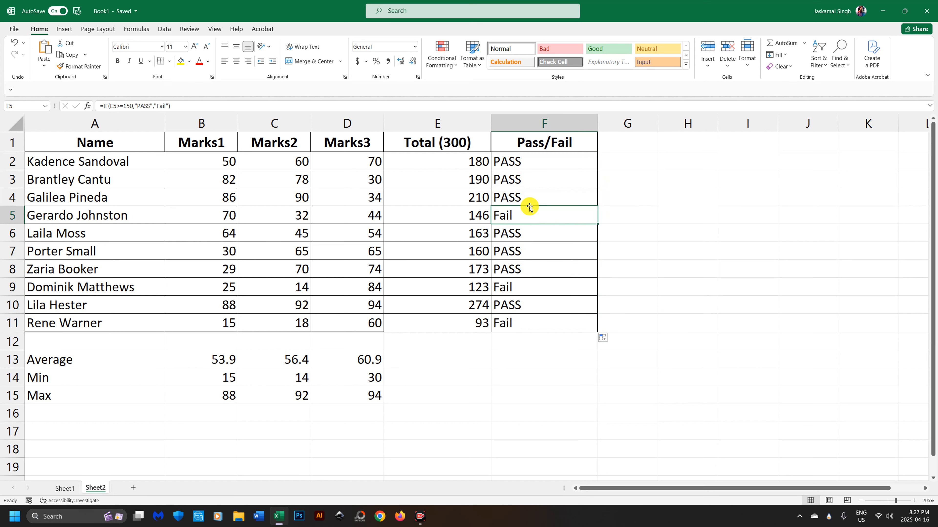
pyautogui.keyDown('ctrl'); pyautogui.click(502, 289); pyautogui.keyUp('ctrl')
pyautogui.keyDown('ctrl'); pyautogui.click(508, 327); pyautogui.keyUp('ctrl')
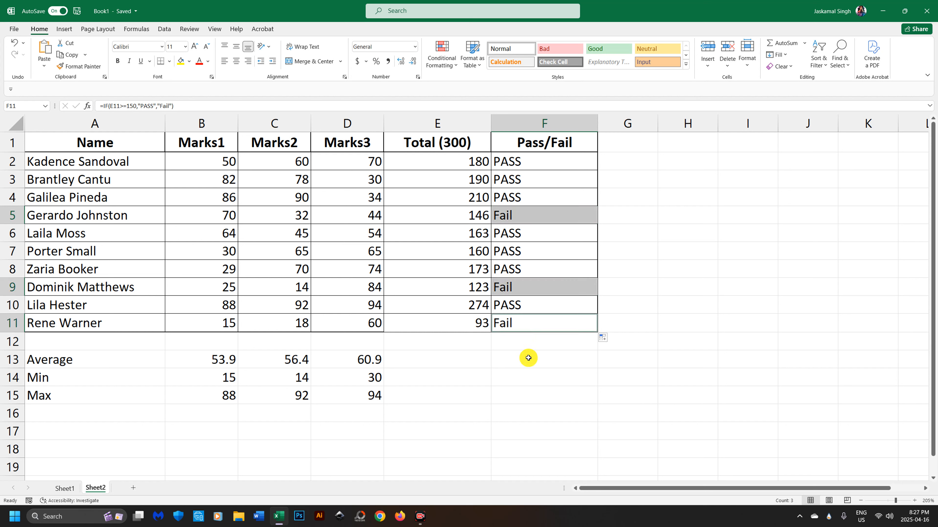
pyautogui.keyDown('ctrl'); pyautogui.click(403, 402); pyautogui.keyUp('ctrl')
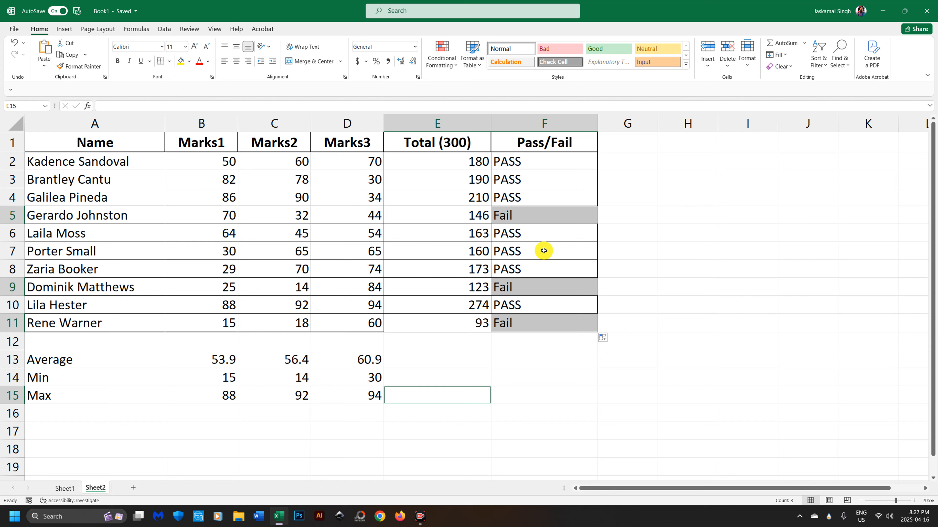
pyautogui.click(535, 218)
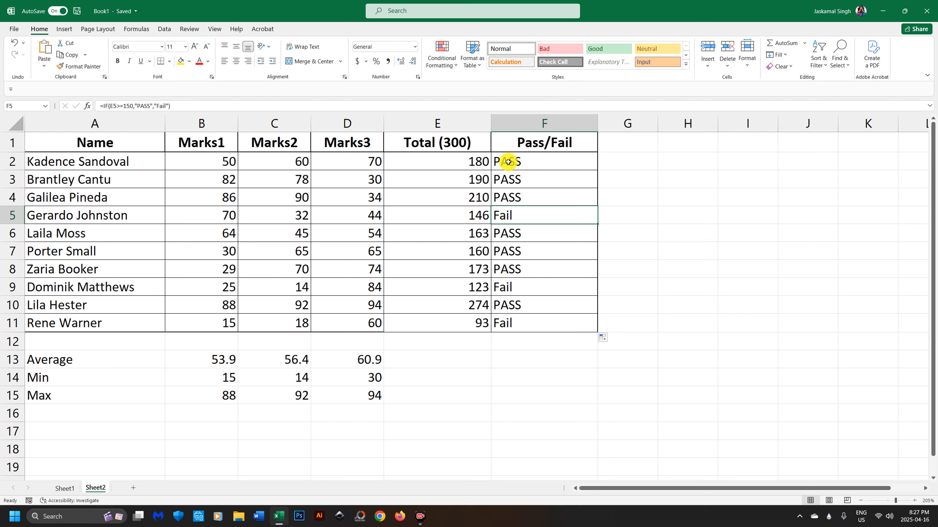
# Step: Change the pass threshold in F2's IF formula to 200 and fill the formula down through F11
pyautogui.click(517, 161)
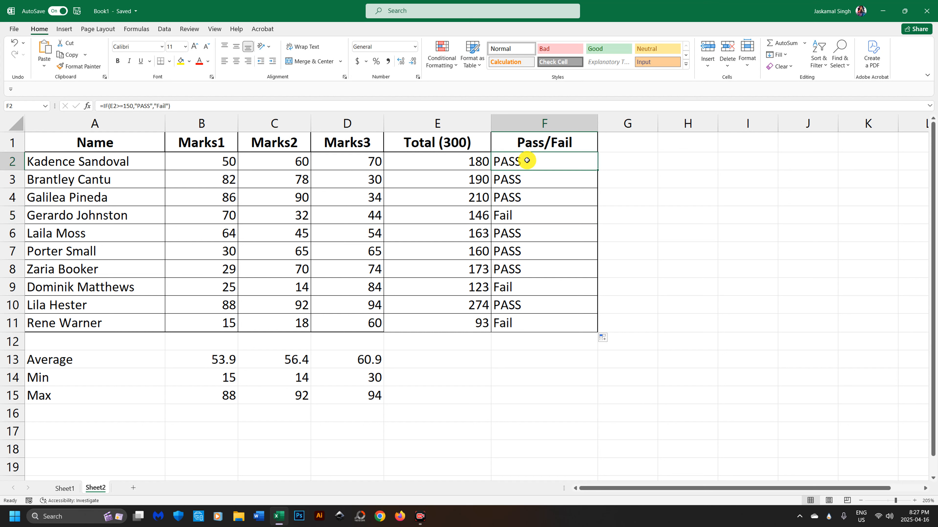
pyautogui.click(126, 106)
pyautogui.doubleClick(127, 107)
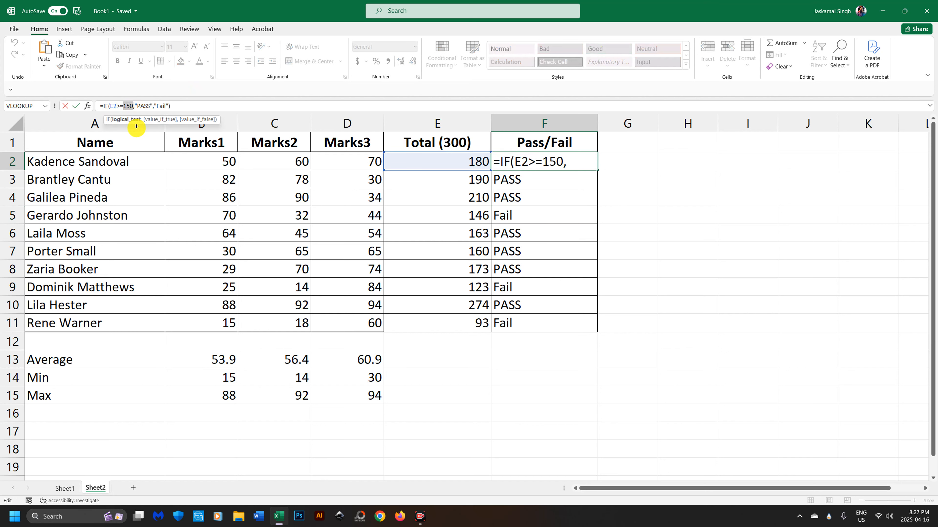
pyautogui.write('200')
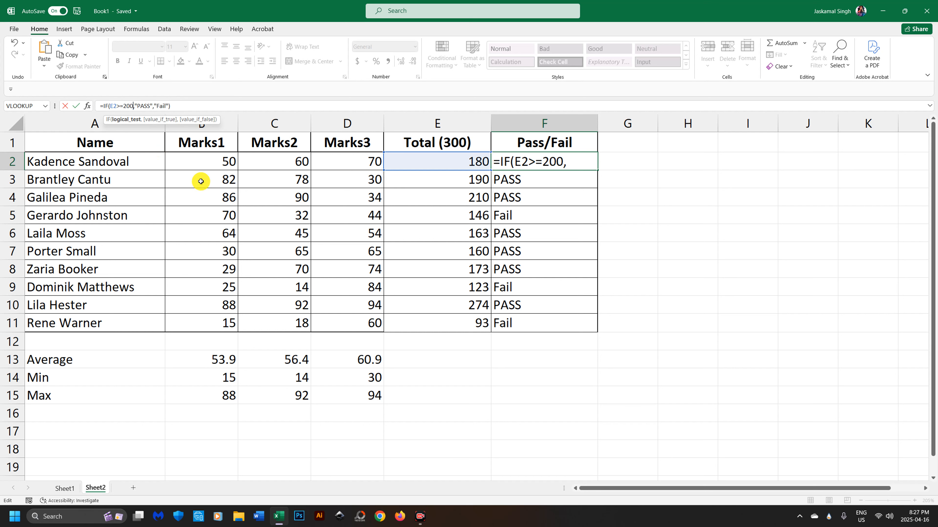
pyautogui.press('Return')
pyautogui.click(592, 165)
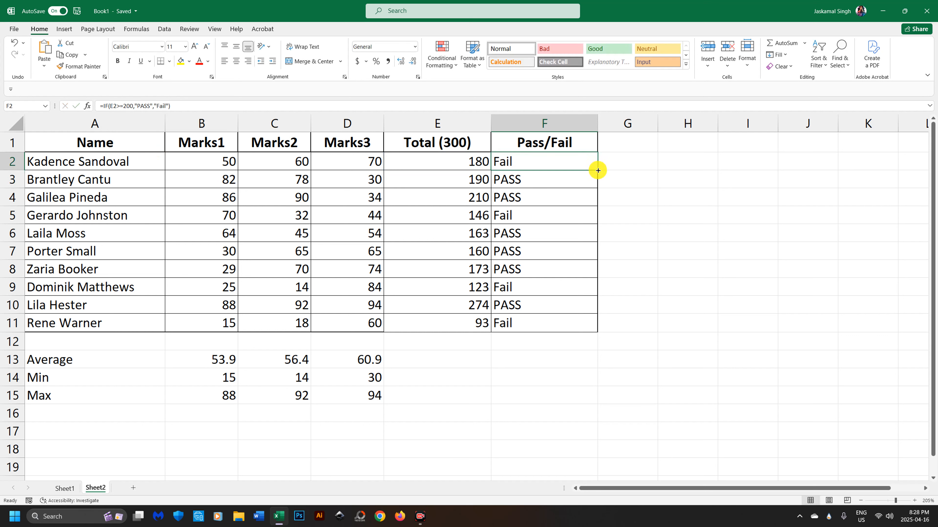
pyautogui.moveTo(597, 170); pyautogui.dragTo(603, 329)
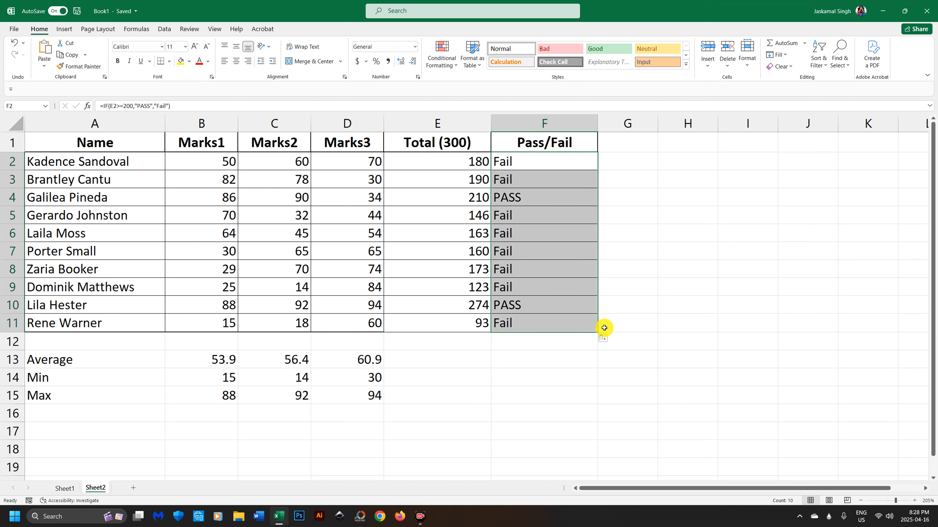
pyautogui.click(671, 289)
# Step: Check the PASS results in F4 and F10 against their totals in E4 and E10
pyautogui.click(509, 198)
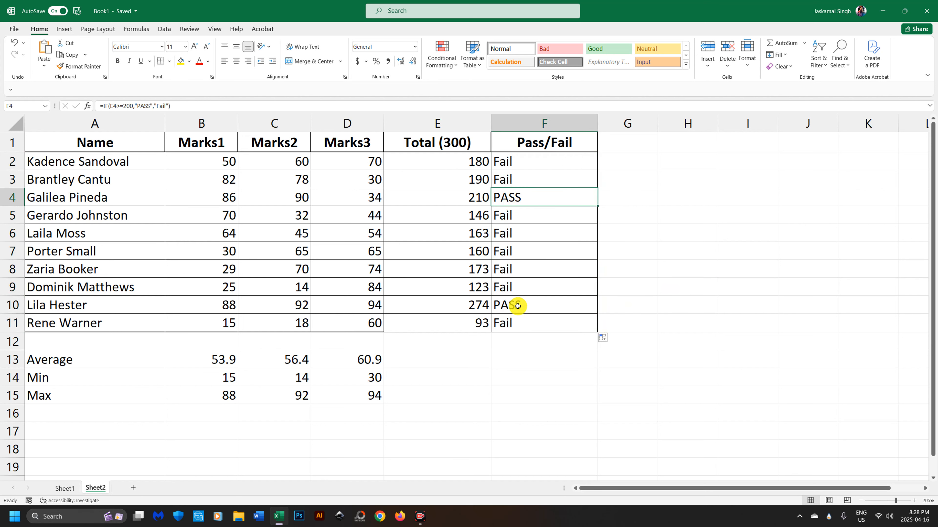
pyautogui.click(513, 306)
pyautogui.click(479, 307)
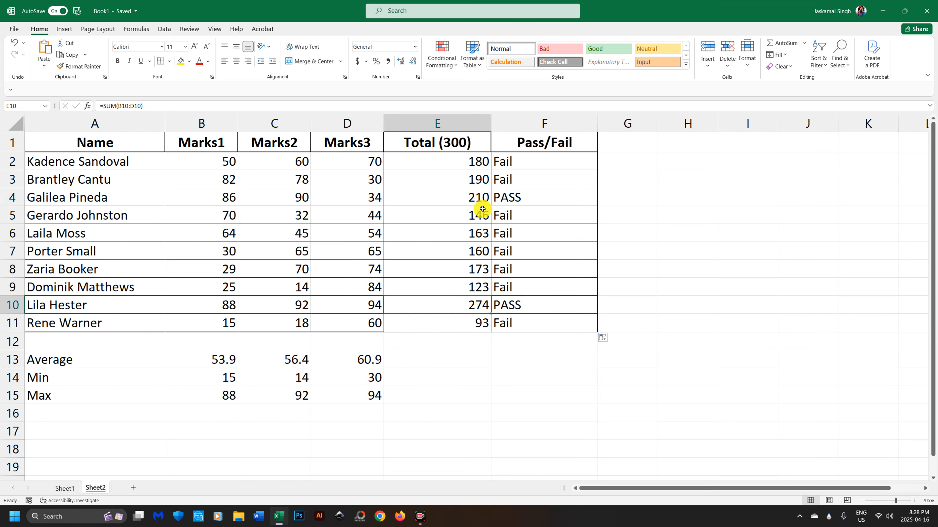
pyautogui.click(480, 196)
pyautogui.click(479, 303)
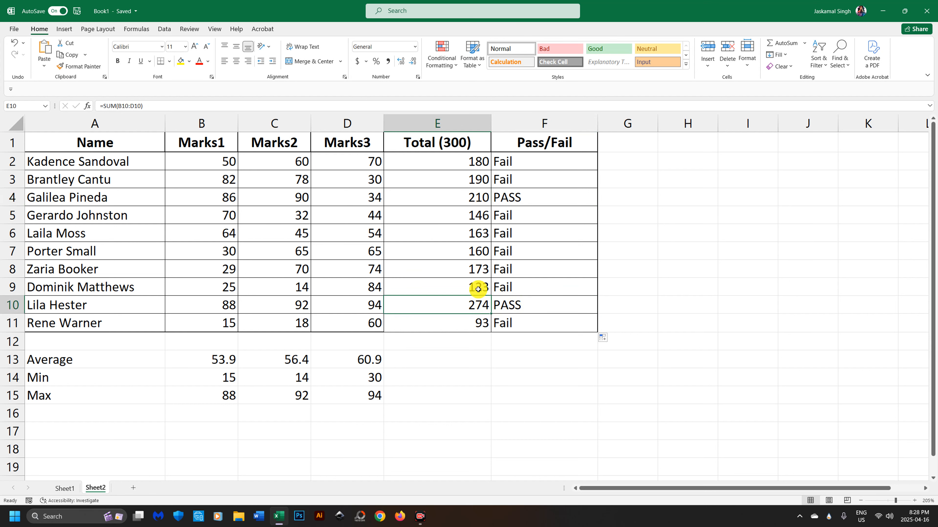
pyautogui.click(481, 196)
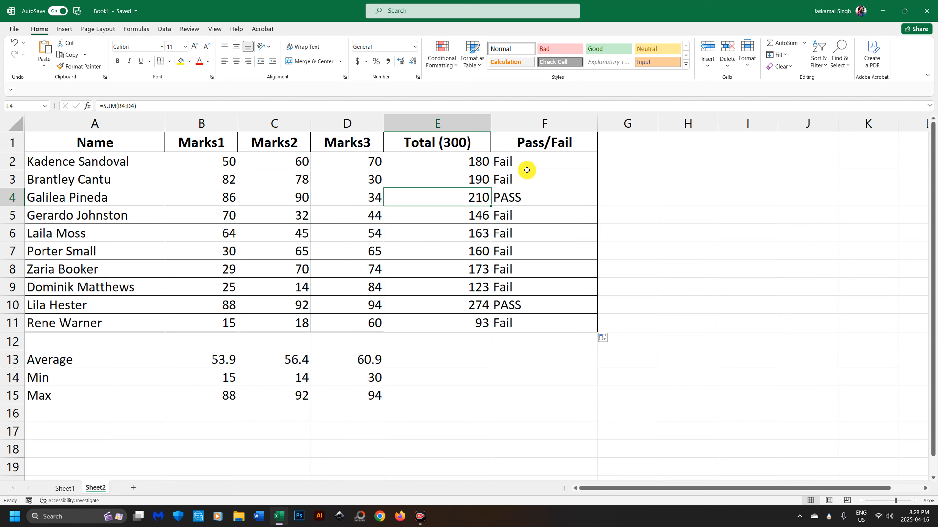
# Step: Review the Pass/Fail results in F2:F11 and inspect the quoted text arguments in F2's IF formula, leaving the formula as it is
pyautogui.moveTo(529, 171); pyautogui.dragTo(540, 320)
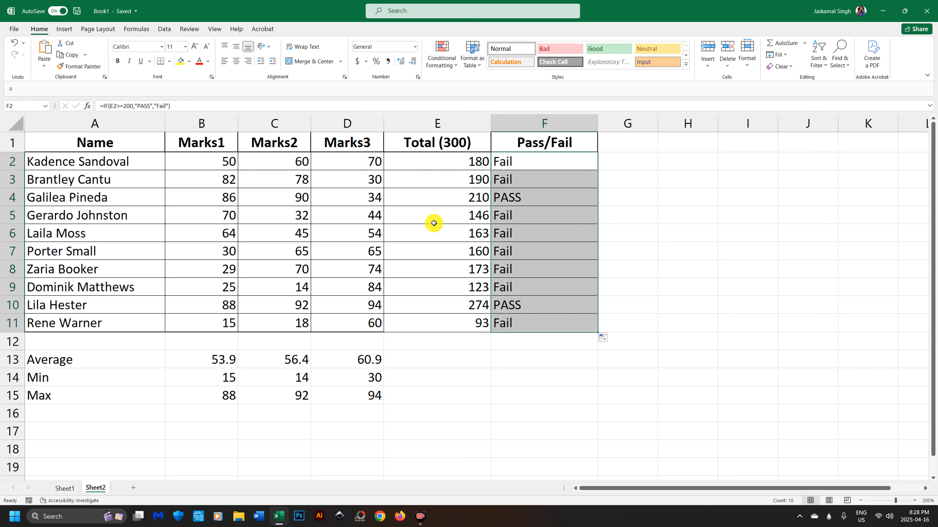
pyautogui.click(675, 222)
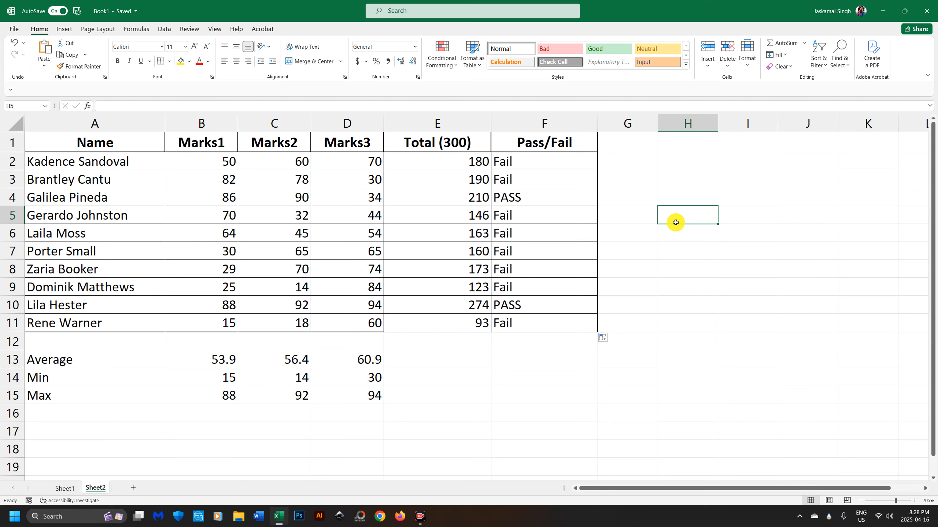
pyautogui.click(548, 163)
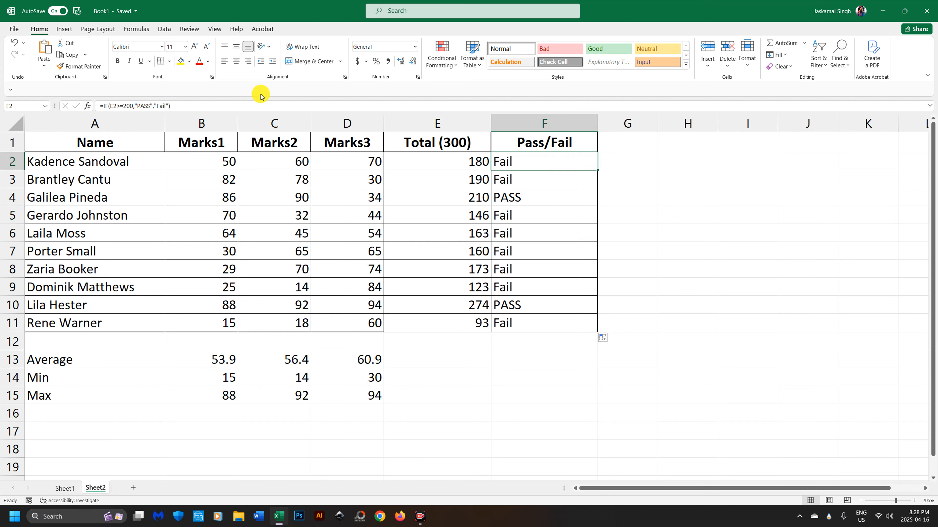
pyautogui.moveTo(135, 106); pyautogui.dragTo(175, 106)
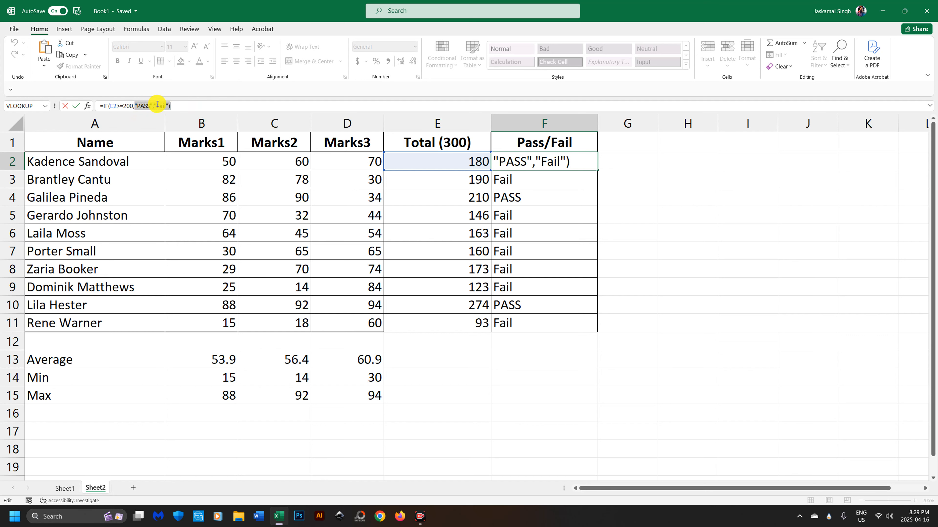
pyautogui.click(724, 249)
pyautogui.press('Escape')
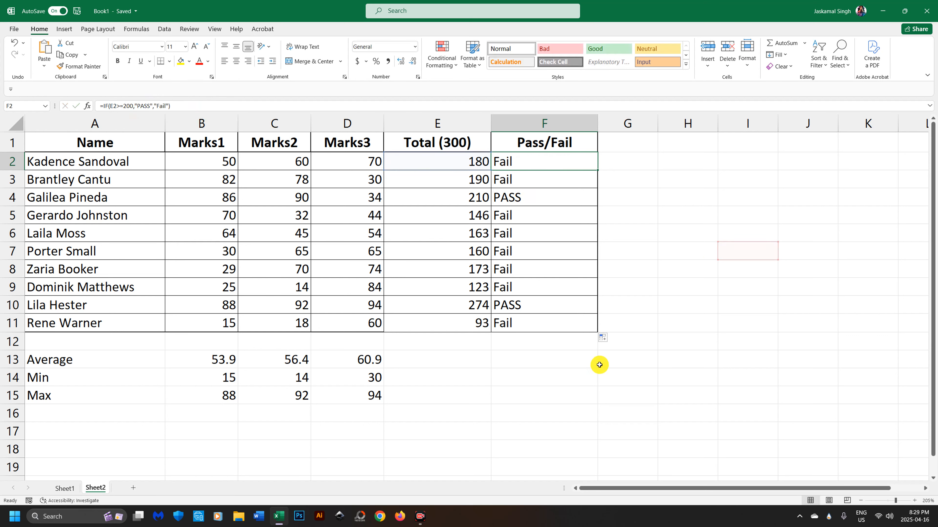
# Step: Enter the formula =if(E2>=150,pass,fail) in F14, leaving the pass and fail arguments without quotation marks
pyautogui.click(516, 370)
pyautogui.write('=')
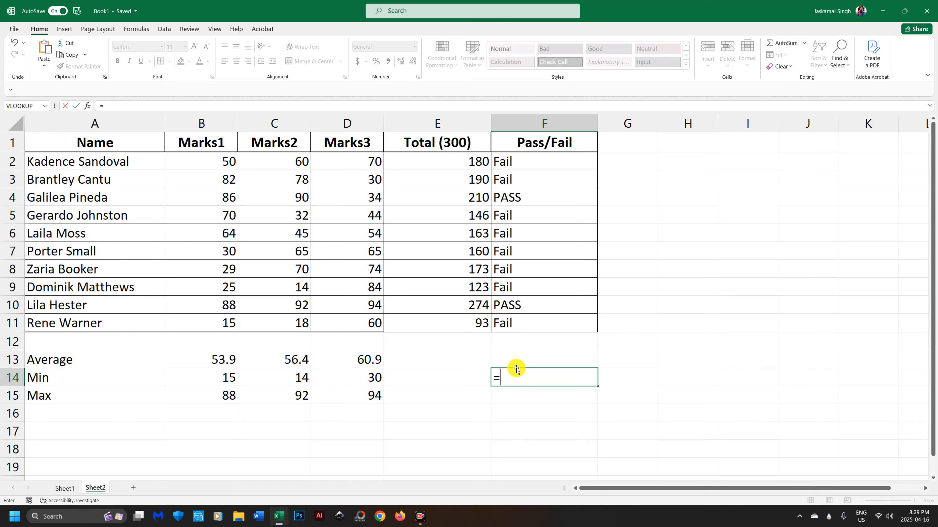
pyautogui.write('if')
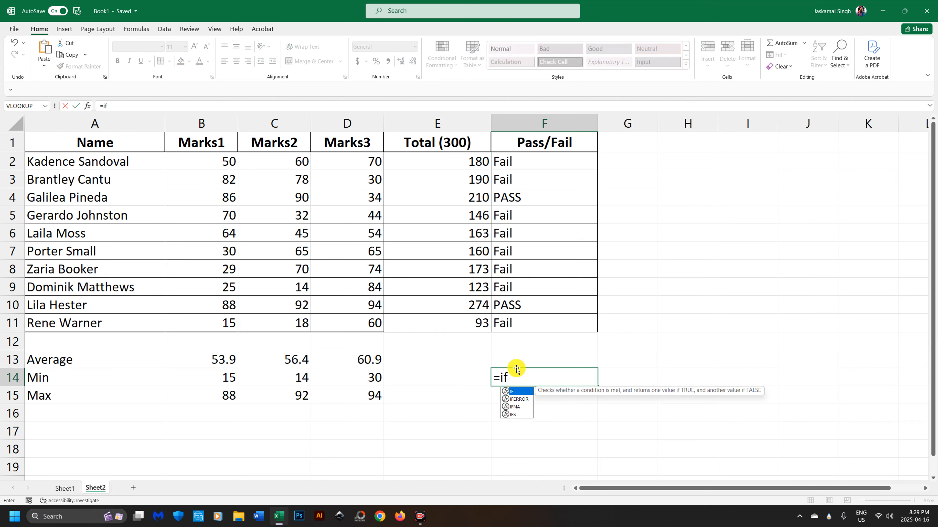
pyautogui.write('(')
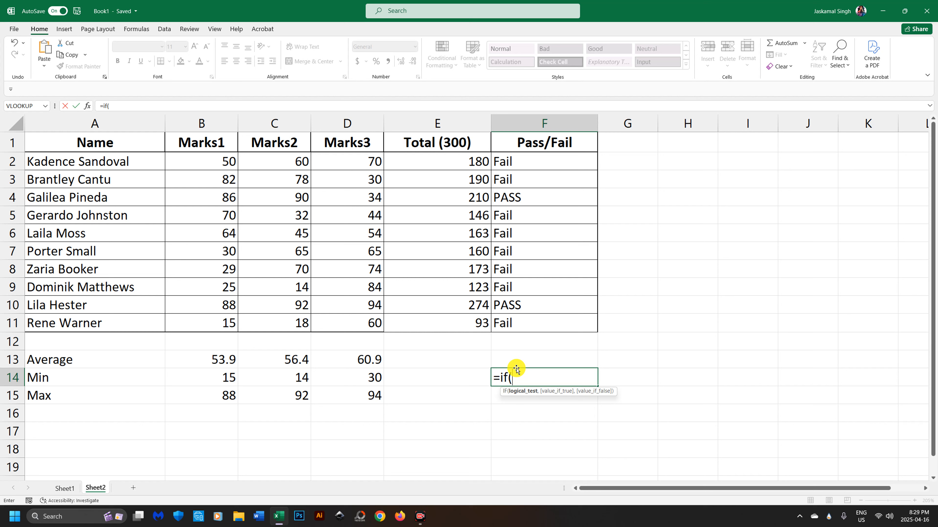
pyautogui.click(444, 164)
pyautogui.write('>=15')
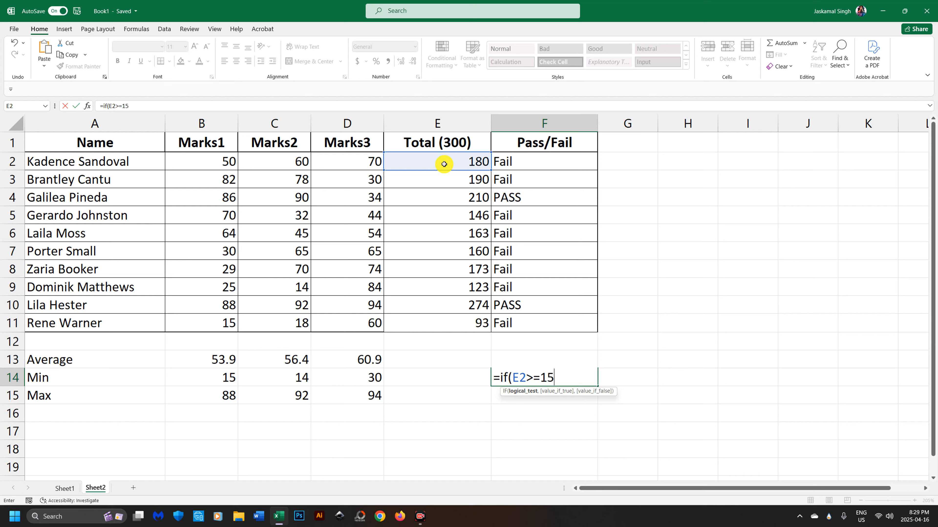
pyautogui.write('0,pa')
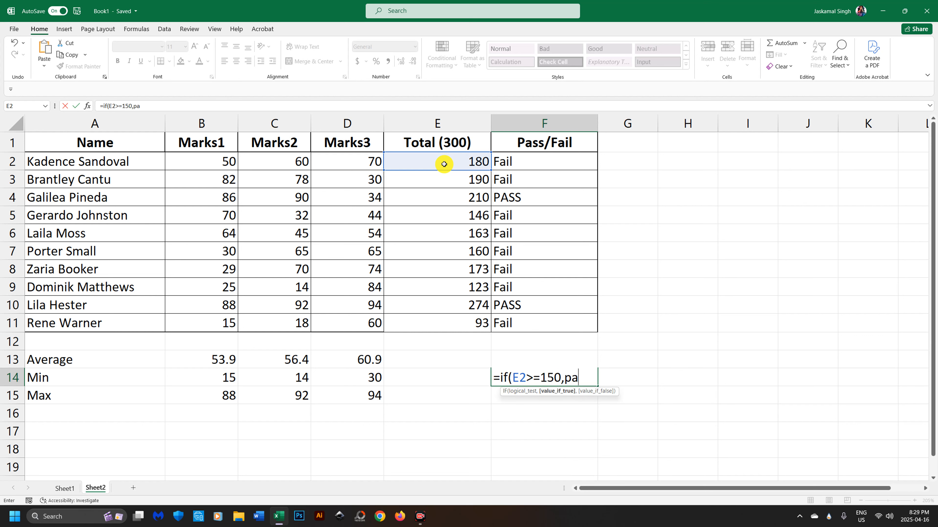
pyautogui.write('ss,fai')
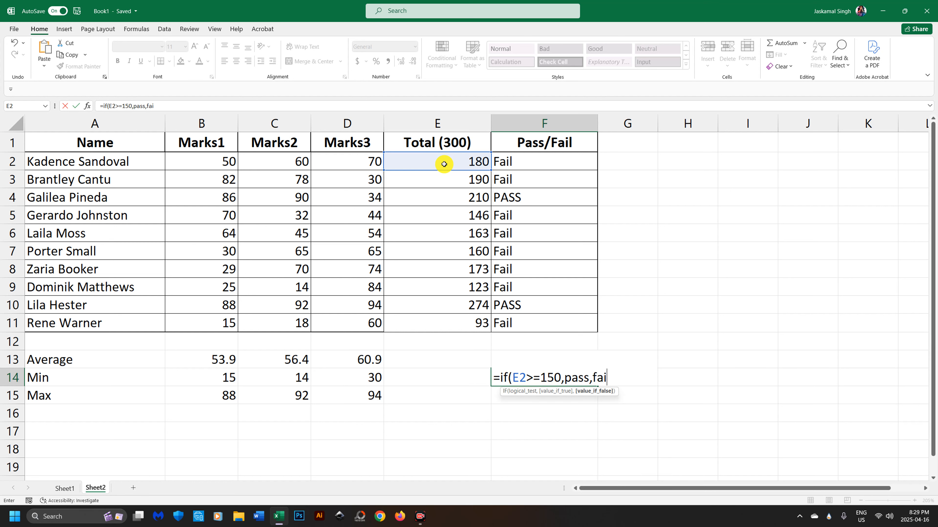
pyautogui.write('l)')
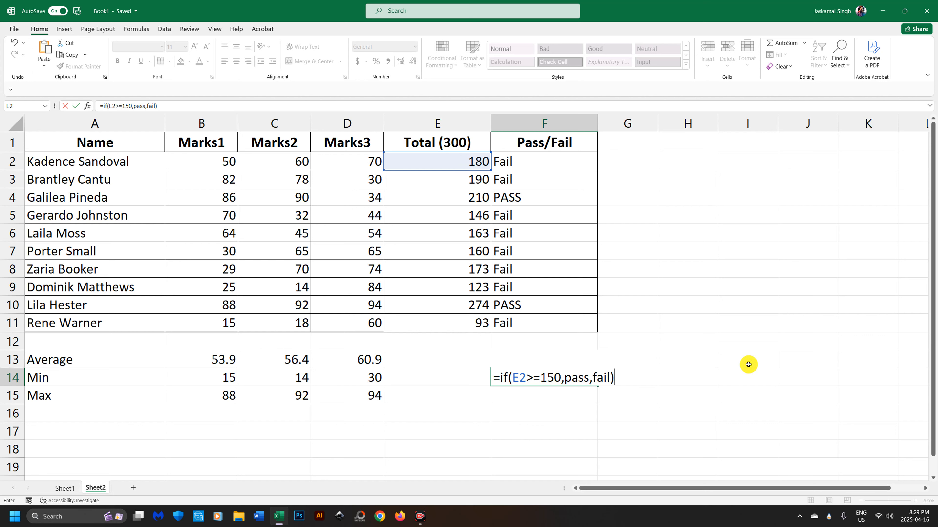
pyautogui.press('Return')
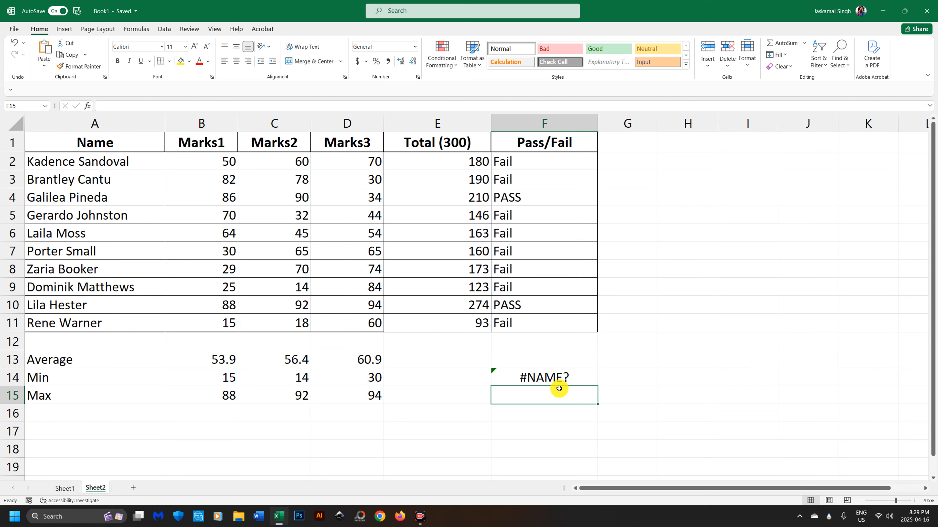
# Step: Open the help on F14's formula error, read its advice on correcting the syntax, and close the help
pyautogui.click(517, 377)
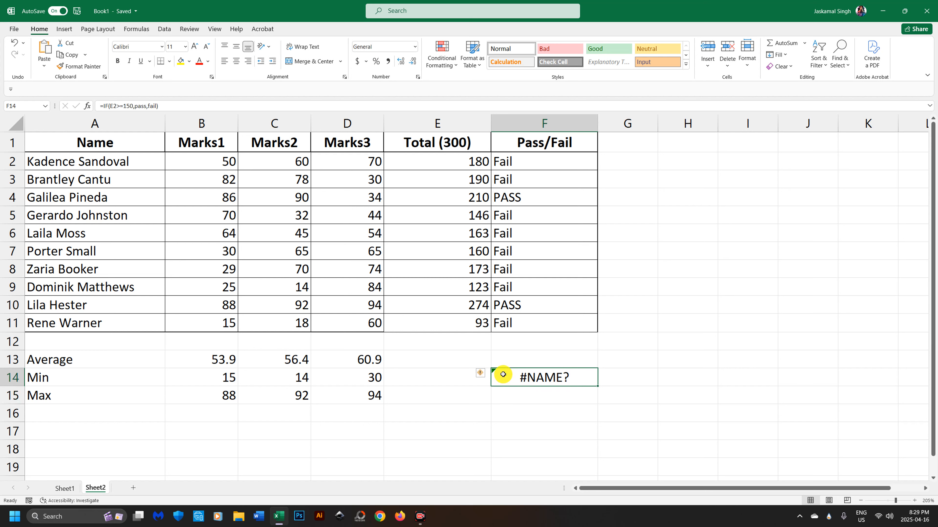
pyautogui.click(480, 373)
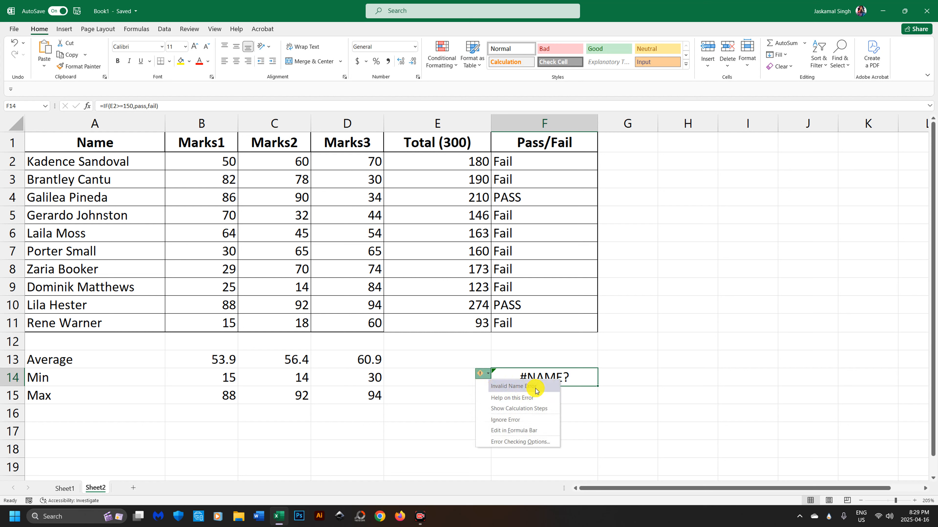
pyautogui.click(496, 398)
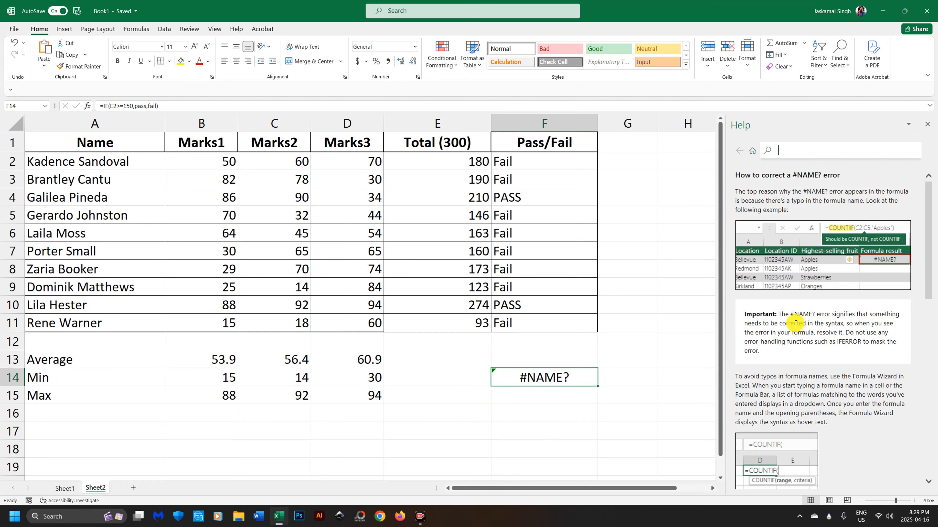
pyautogui.moveTo(817, 314); pyautogui.dragTo(878, 315)
pyautogui.moveTo(779, 324); pyautogui.dragTo(846, 327)
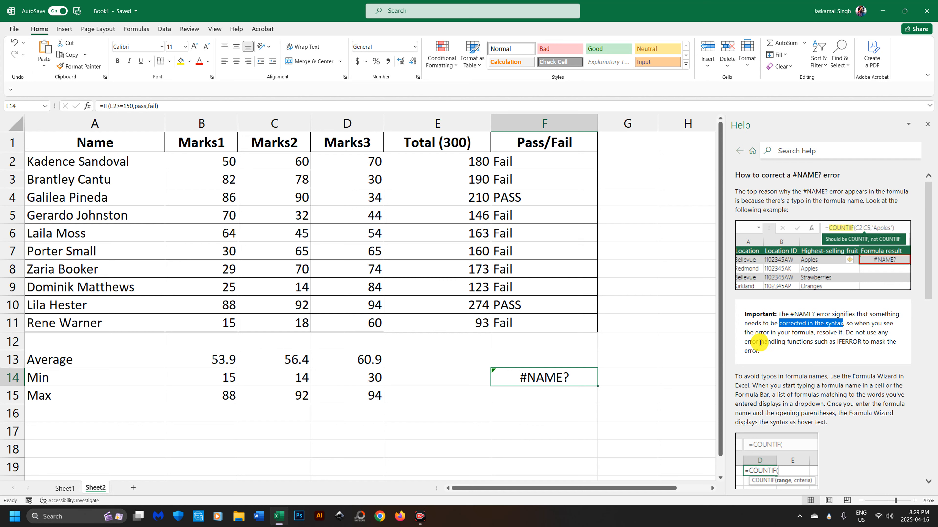
pyautogui.moveTo(792, 333); pyautogui.dragTo(816, 338)
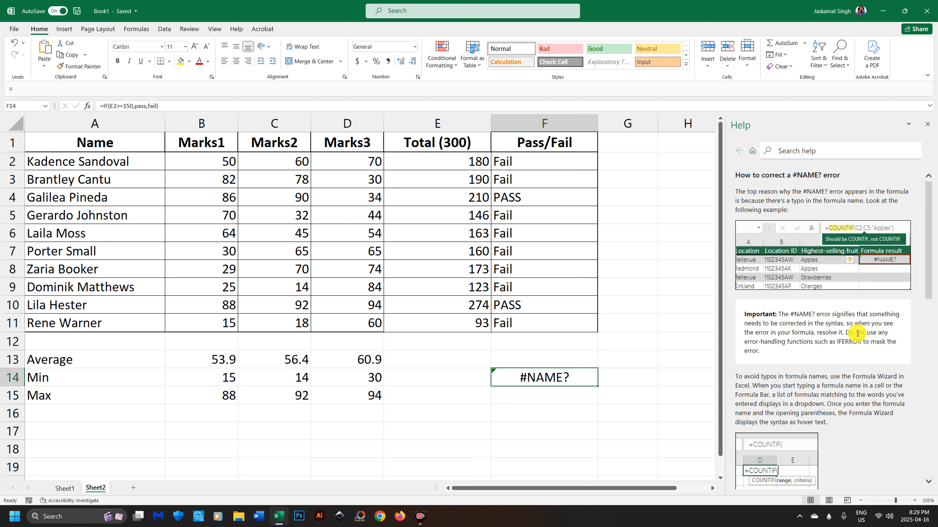
pyautogui.click(765, 351)
pyautogui.moveTo(753, 344); pyautogui.dragTo(870, 345)
pyautogui.click(852, 342)
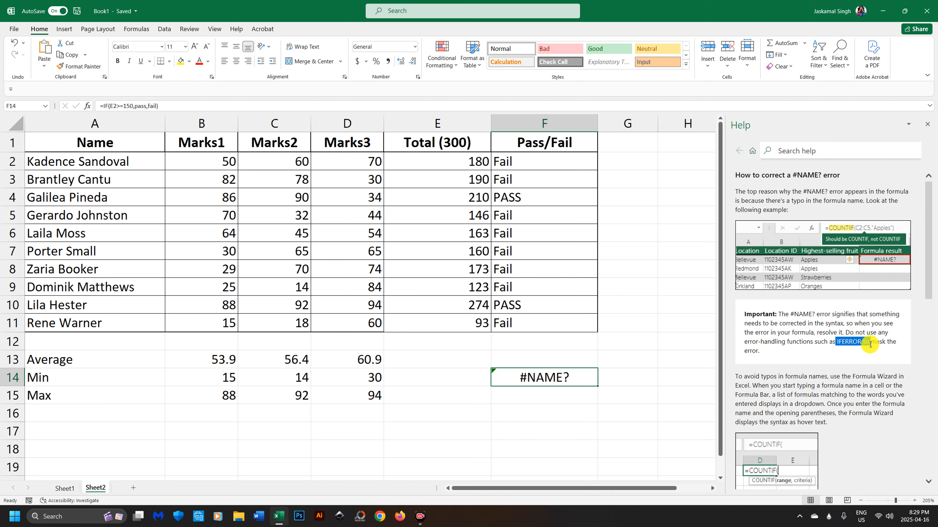
pyautogui.click(878, 356)
pyautogui.scroll(-3, 788, 386)
pyautogui.scroll(-3, 788, 386)
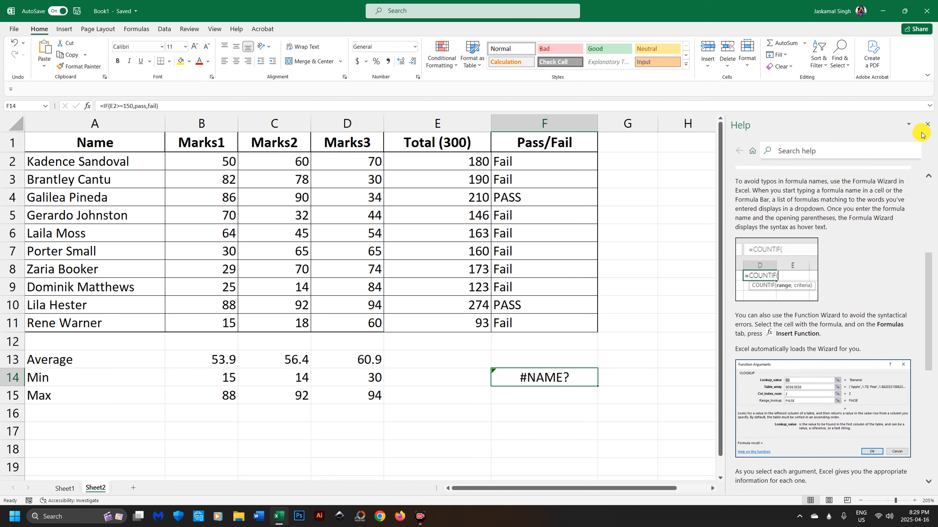
pyautogui.click(927, 124)
# Step: Show the calculation steps for F14's IF formula and evaluate it through to the end twice, restarting the evaluation each time
pyautogui.click(480, 373)
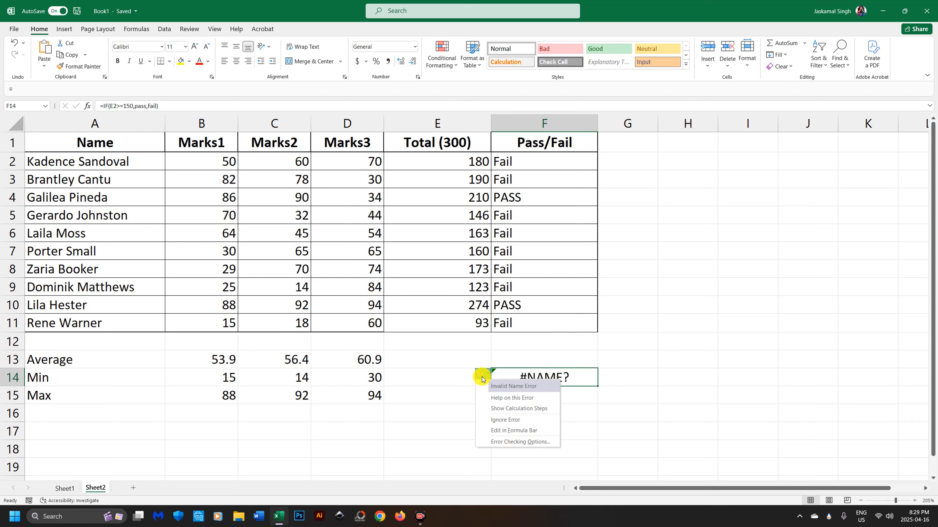
pyautogui.click(541, 409)
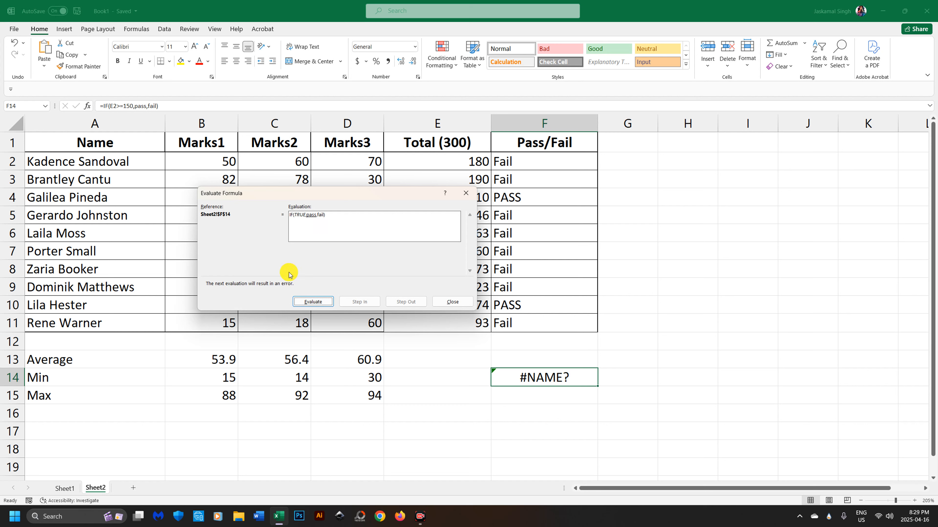
pyautogui.click(301, 301)
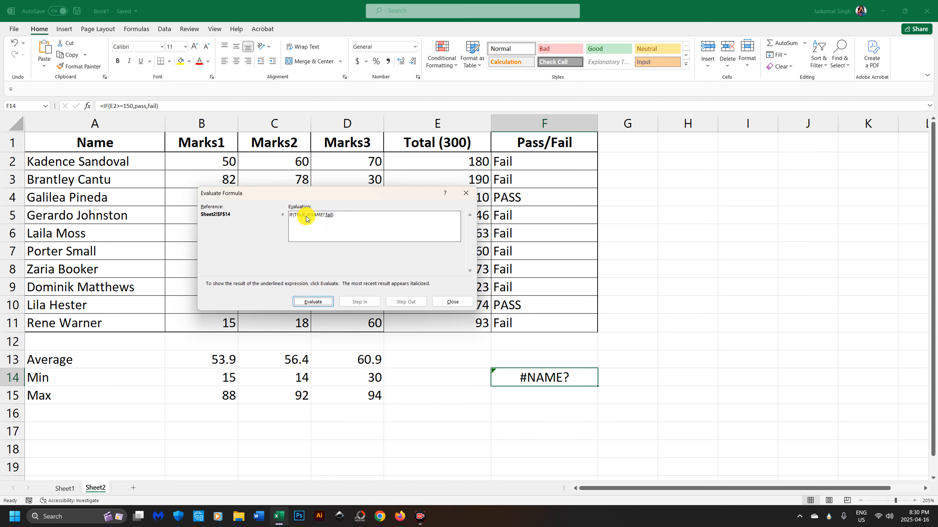
pyautogui.click(313, 302)
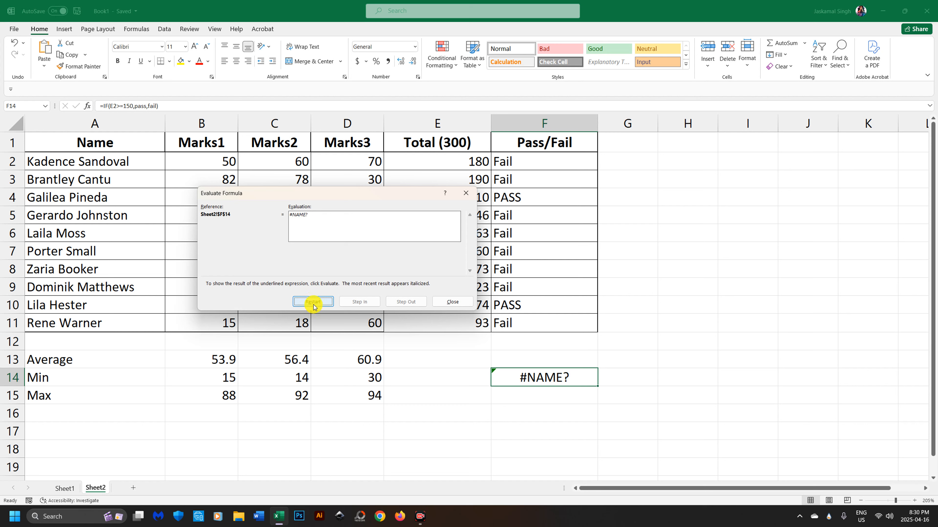
pyautogui.click(314, 302)
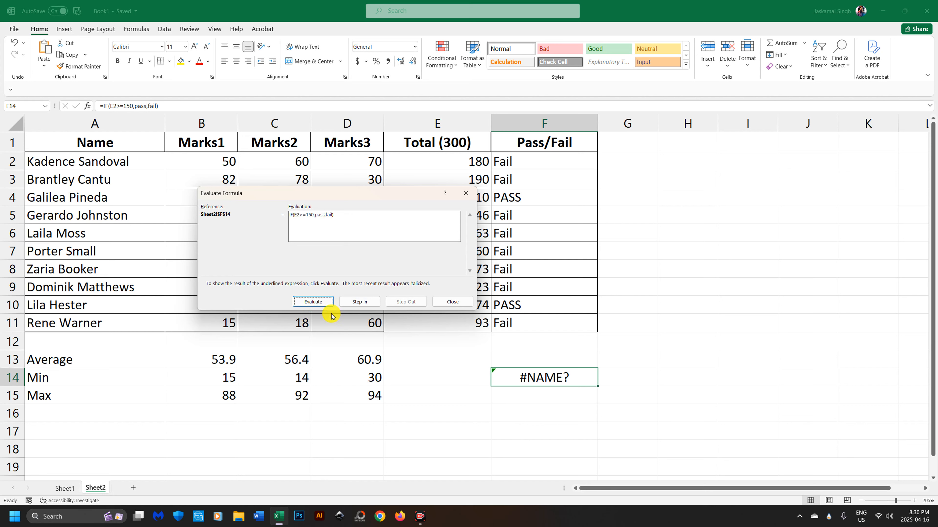
pyautogui.click(314, 302)
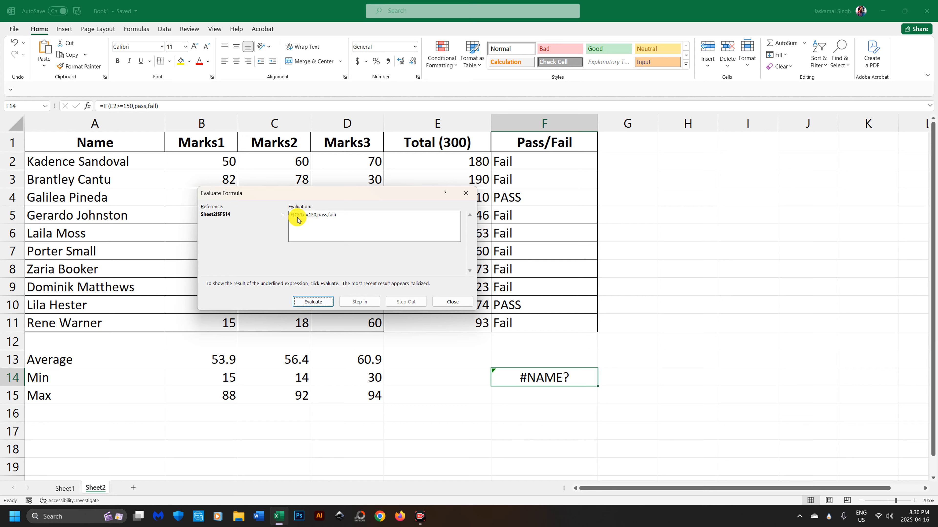
pyautogui.click(313, 303)
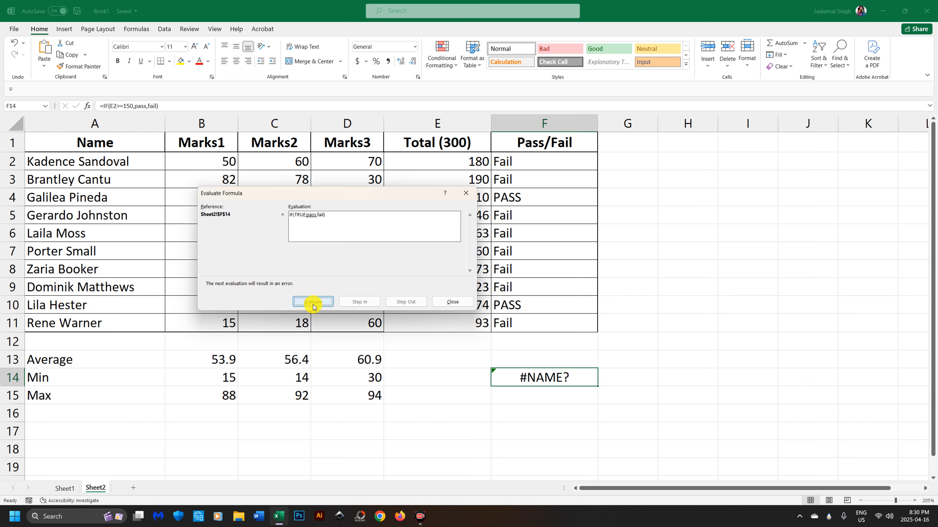
pyautogui.click(317, 304)
pyautogui.click(319, 304)
pyautogui.click(319, 304)
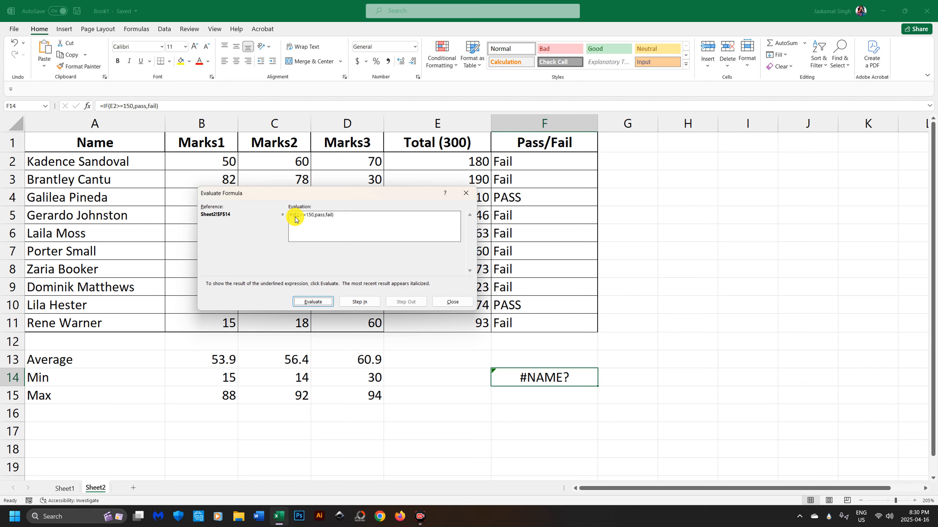
# Step: Move the Evaluate Formula dialog clear of the upper rows, evaluate F14 again through its pass argument, and close the dialog
pyautogui.moveTo(324, 193); pyautogui.dragTo(316, 275)
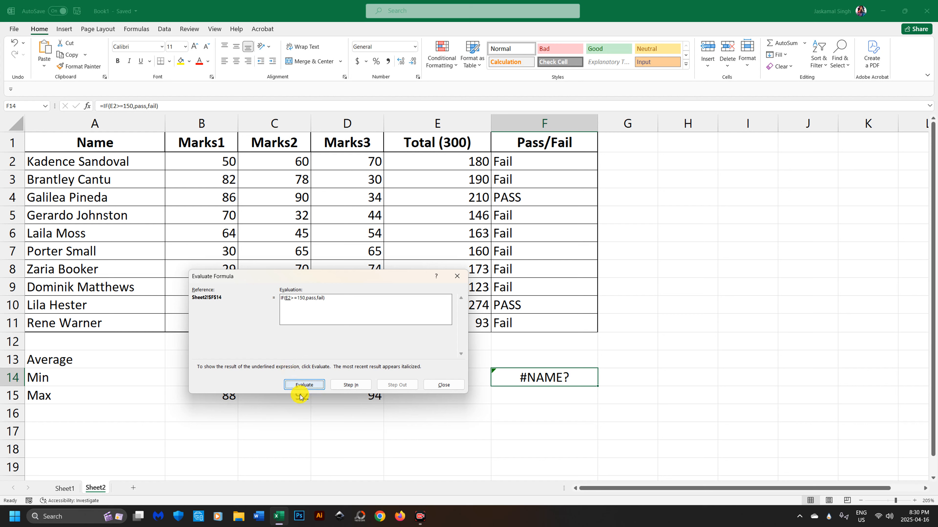
pyautogui.click(305, 386)
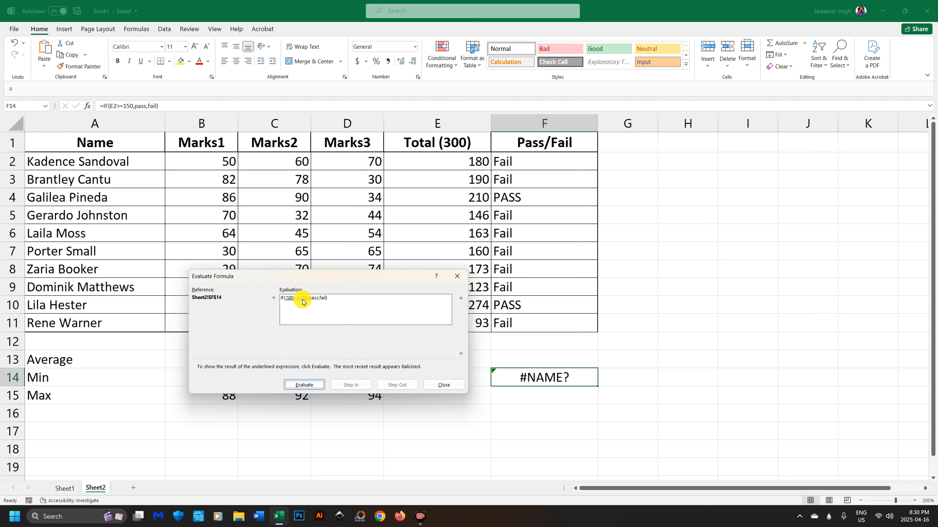
pyautogui.click(309, 386)
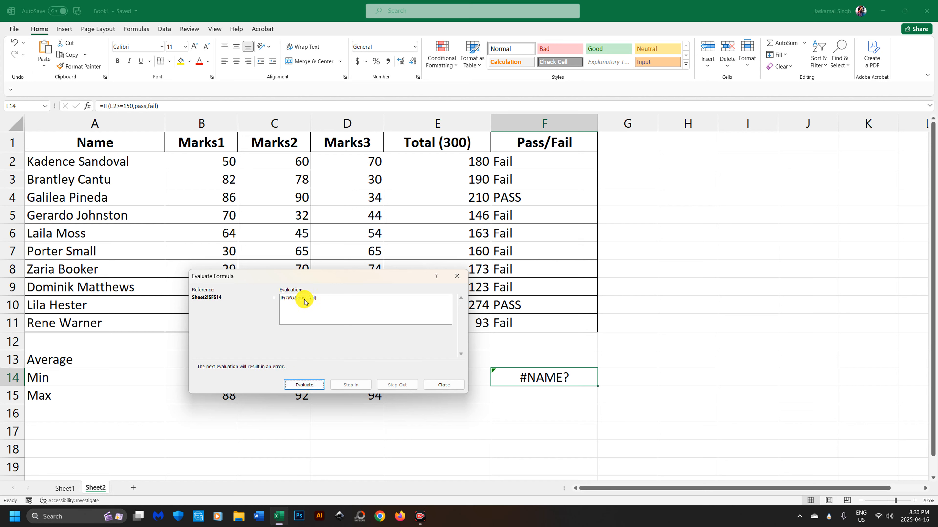
pyautogui.click(311, 385)
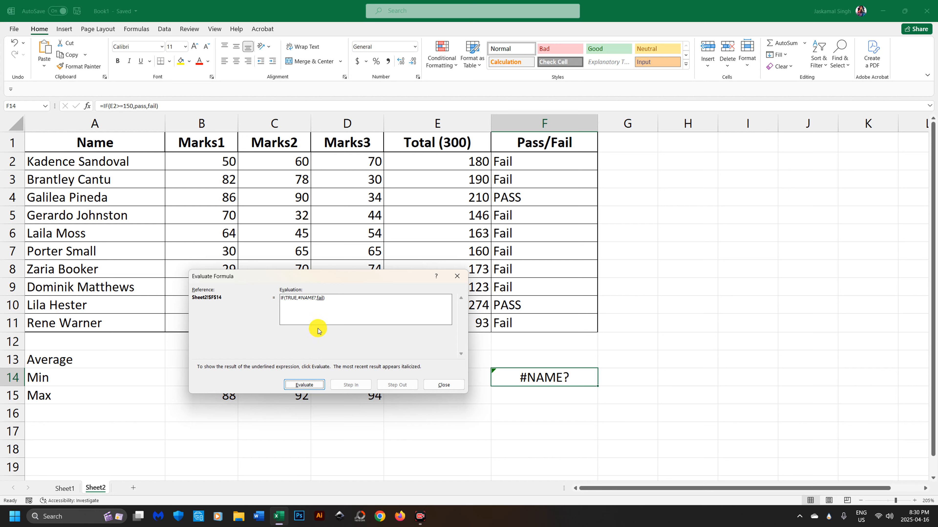
pyautogui.click(447, 389)
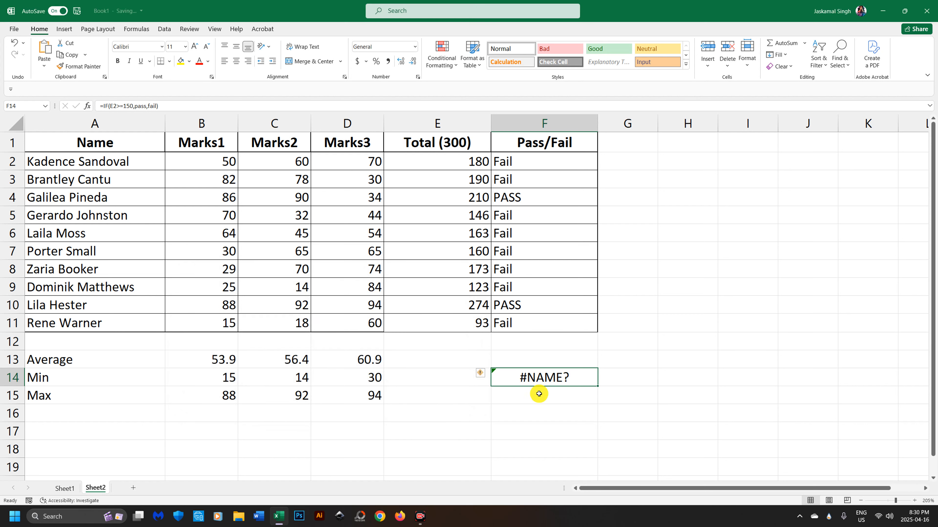
# Step: Add quotation marks to F14's text arguments so it reads =IF(E2>=150,"pass","fail"), and clear F14 once it has been recalculated
pyautogui.click(136, 106)
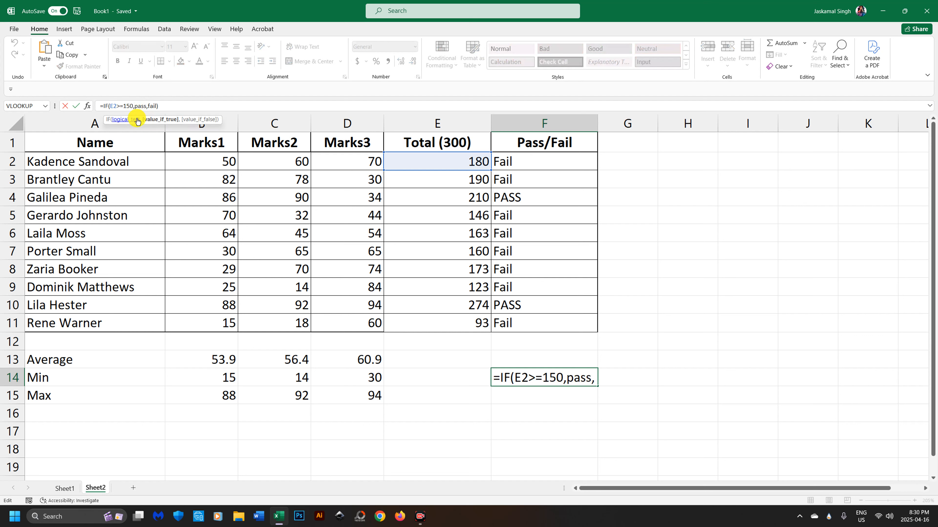
pyautogui.write('"')
pyautogui.click(149, 106)
pyautogui.write('"')
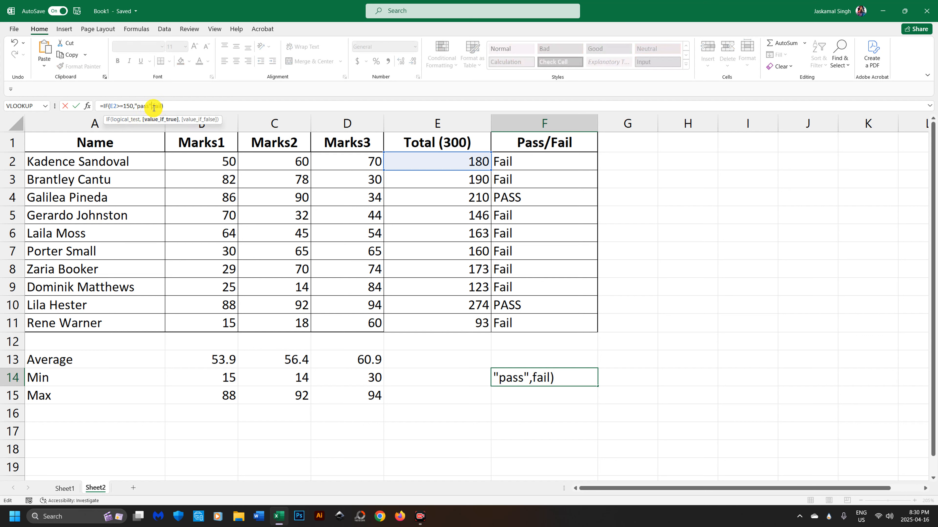
pyautogui.click(154, 107)
pyautogui.write('"')
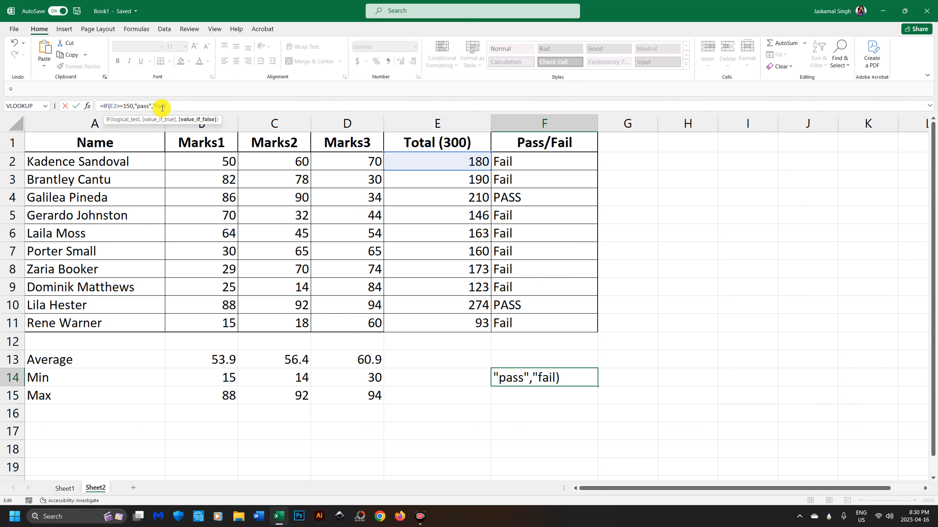
pyautogui.click(164, 108)
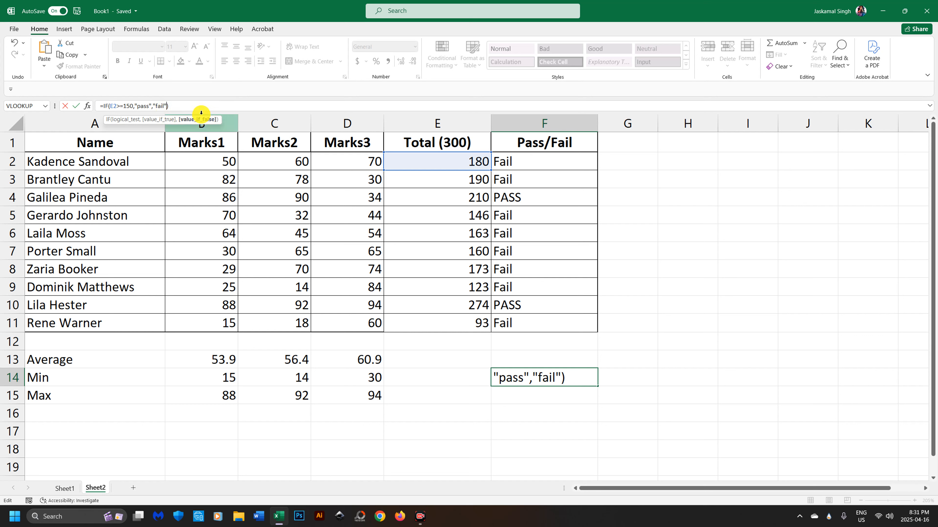
pyautogui.press('Return')
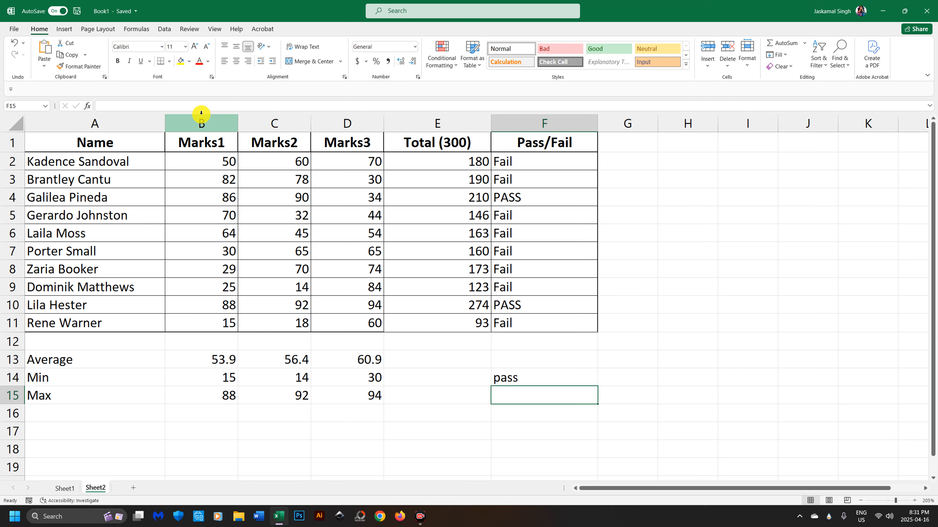
pyautogui.click(551, 377)
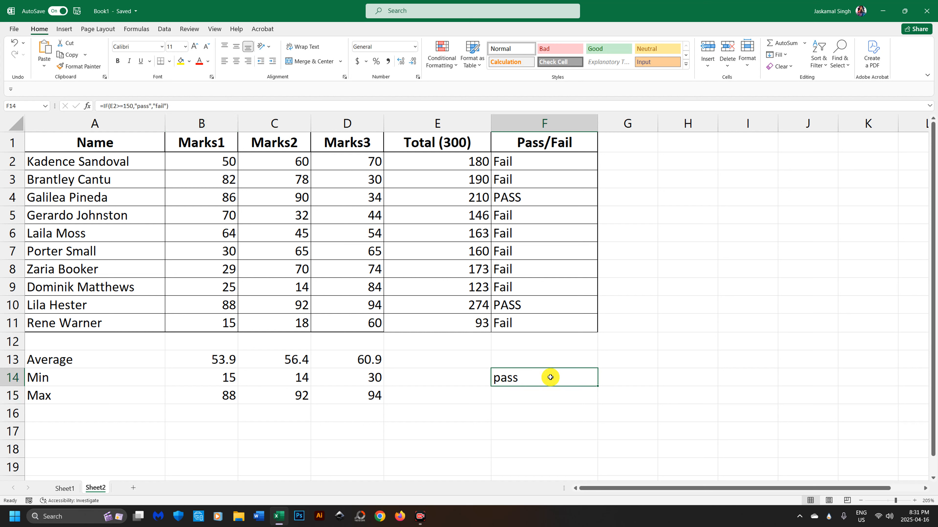
pyautogui.press('Delete')
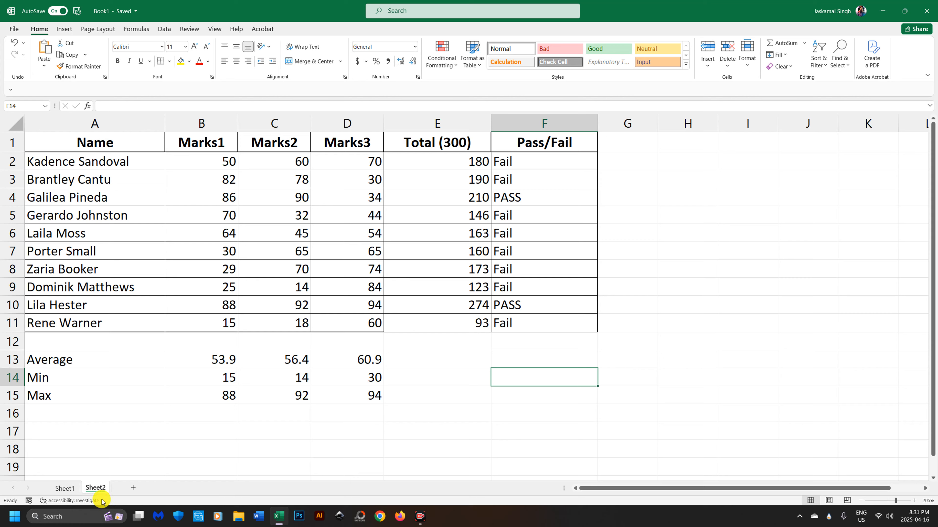
# Step: Review the VLOOKUP and HLOOKUP entries with their descriptions in rows 9 and 10 of Sheet1
pyautogui.click(68, 485)
pyautogui.click(115, 264)
pyautogui.moveTo(114, 264); pyautogui.dragTo(115, 275)
pyautogui.click(442, 262)
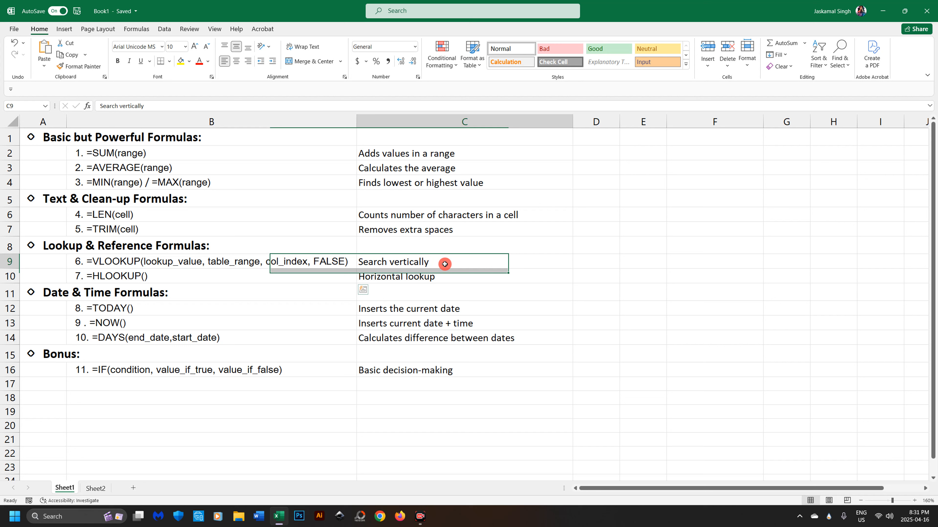
pyautogui.moveTo(119, 266); pyautogui.dragTo(425, 265)
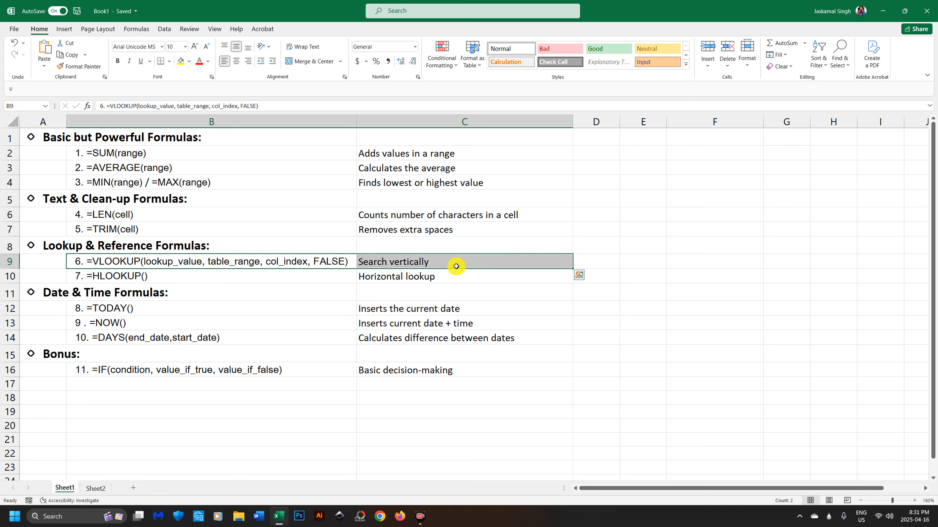
pyautogui.moveTo(129, 275); pyautogui.dragTo(414, 271)
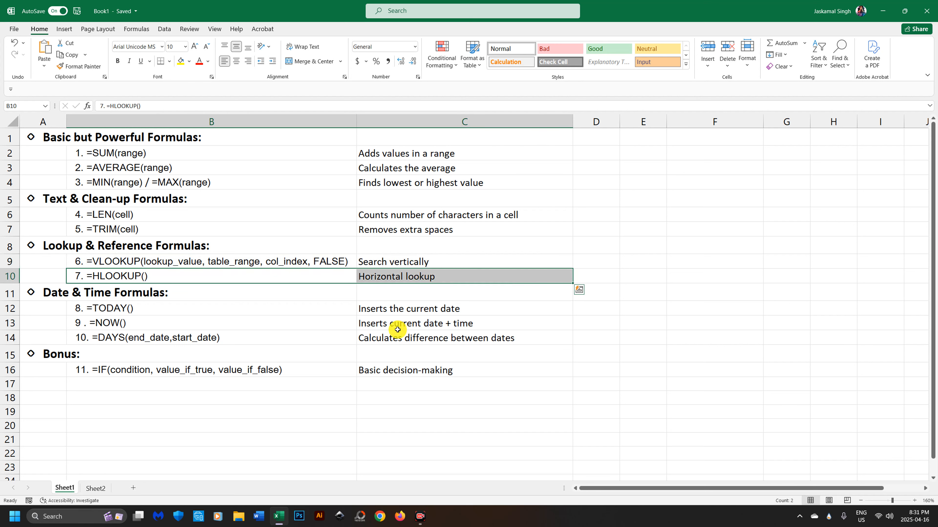
# Step: Clear the average, min and max block in A13:D15 and the Pass/Fail results in F2:F11 on Sheet2
pyautogui.click(88, 489)
pyautogui.moveTo(48, 363); pyautogui.dragTo(318, 389)
pyautogui.press('Delete')
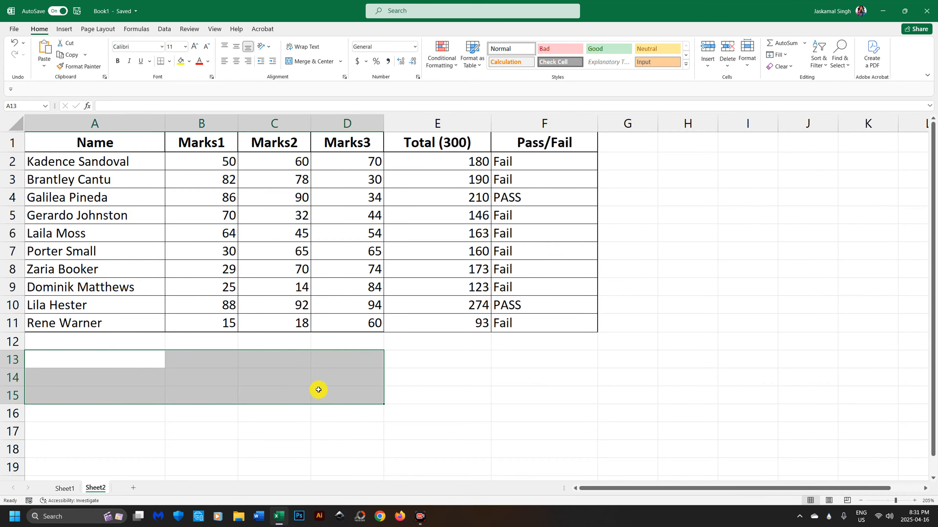
pyautogui.moveTo(514, 164); pyautogui.dragTo(538, 325)
pyautogui.press('Delete')
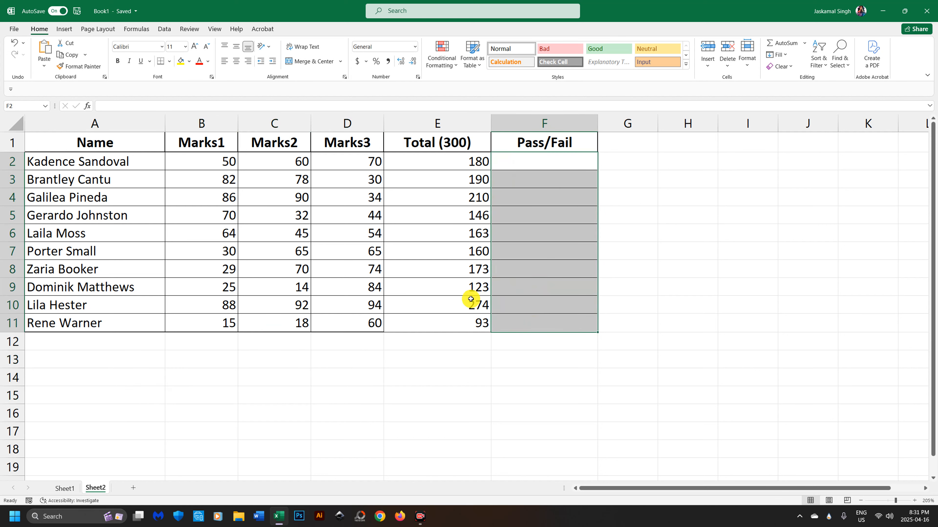
pyautogui.moveTo(515, 395); pyautogui.dragTo(517, 369)
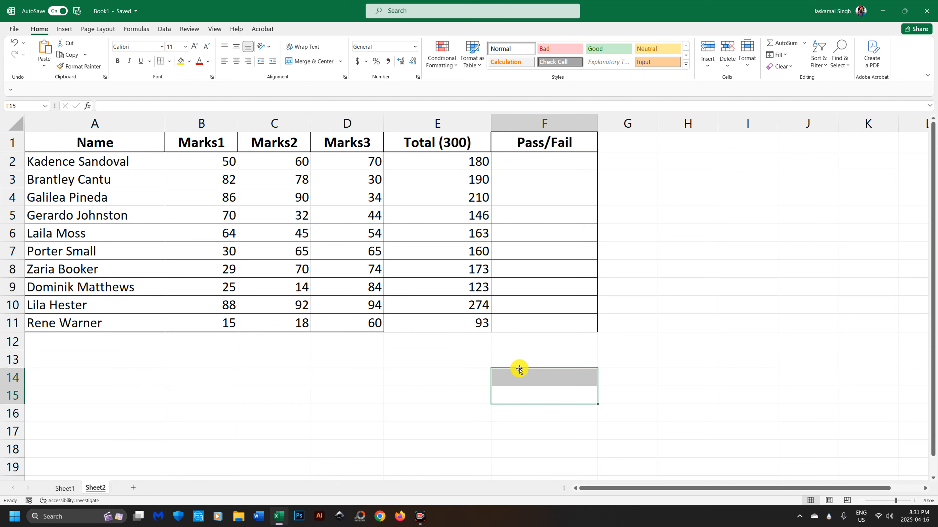
pyautogui.click(184, 380)
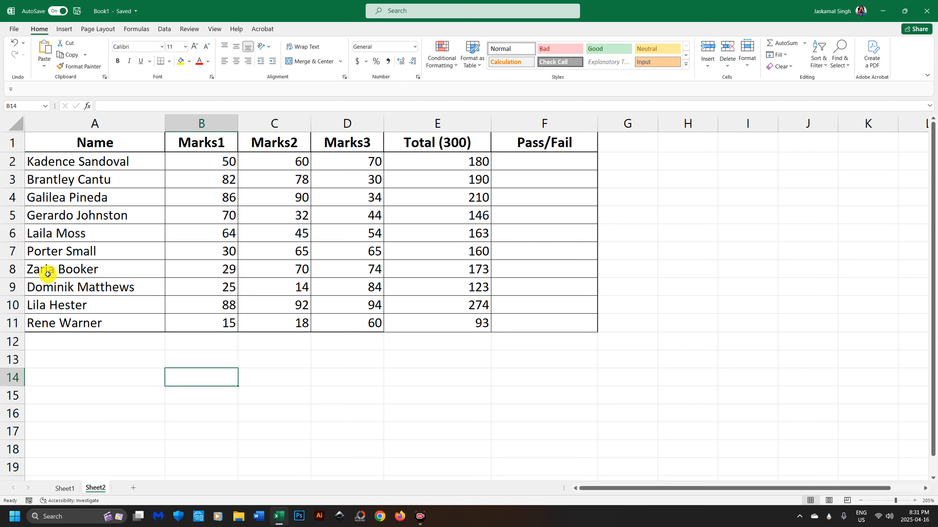
# Step: Examine the list of names in rows 2 to 11 of Sheet2 as possible lookup values
pyautogui.click(46, 270)
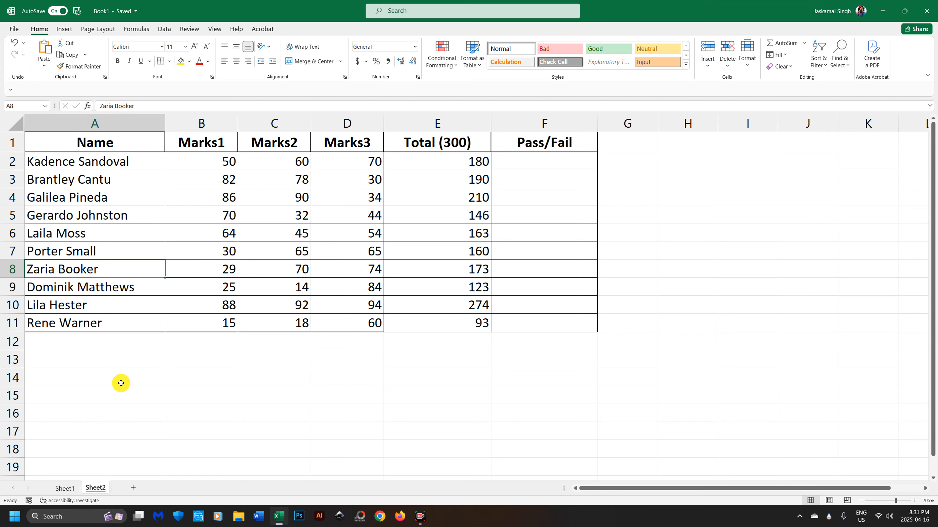
pyautogui.moveTo(11, 163); pyautogui.dragTo(13, 324)
pyautogui.click(142, 360)
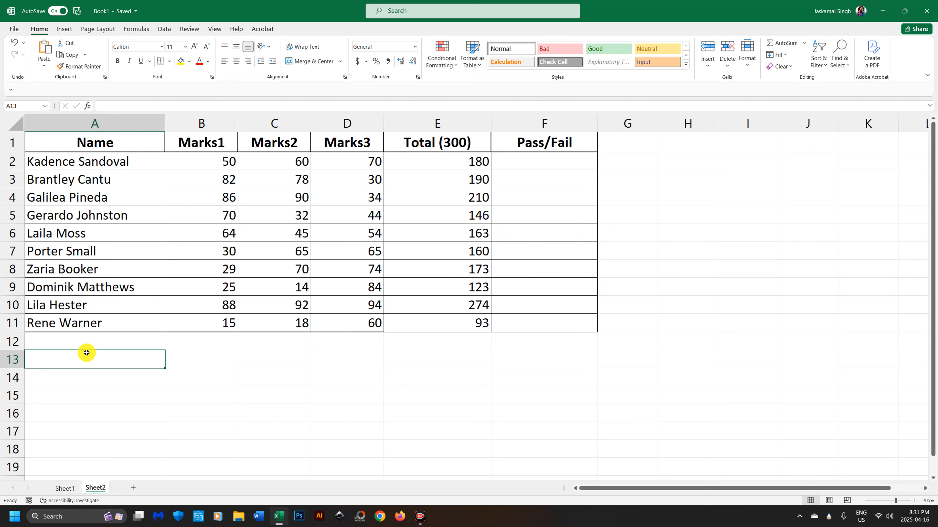
pyautogui.moveTo(72, 161); pyautogui.dragTo(93, 321)
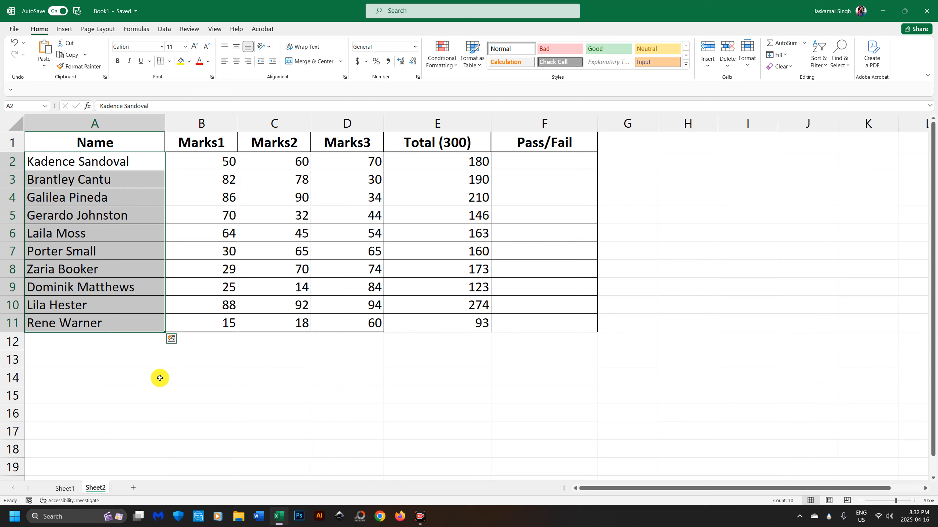
pyautogui.click(260, 407)
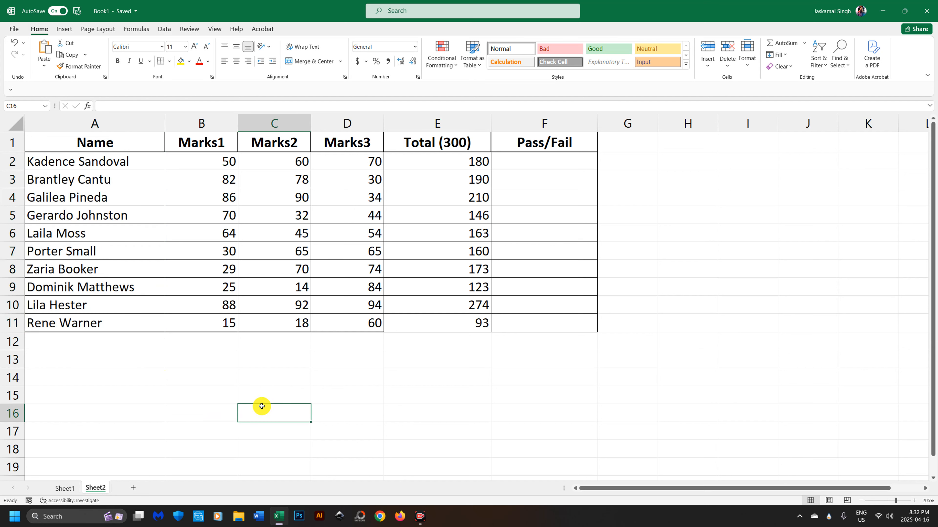
pyautogui.click(257, 384)
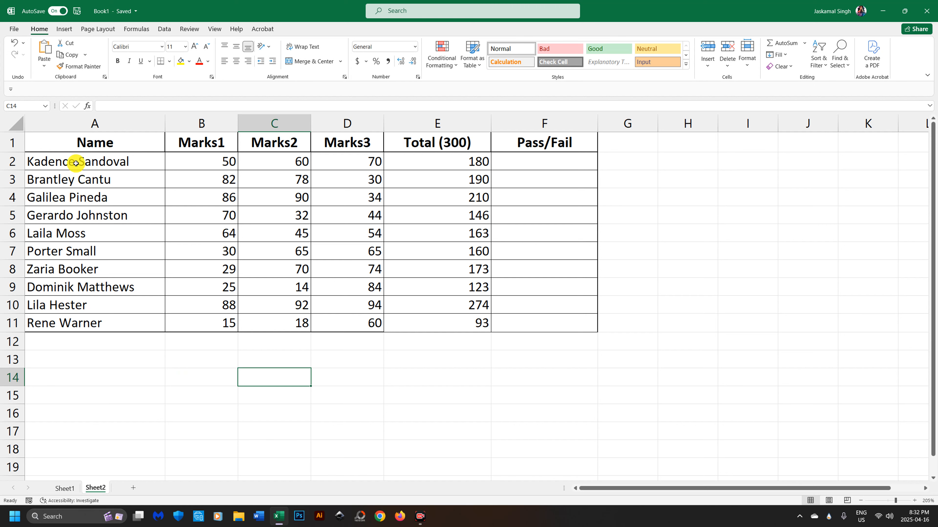
# Step: Review the VLOOKUP syntax on Sheet1, and examine the Name column and row 2 on Sheet2 as vertical and horizontal data
pyautogui.click(64, 488)
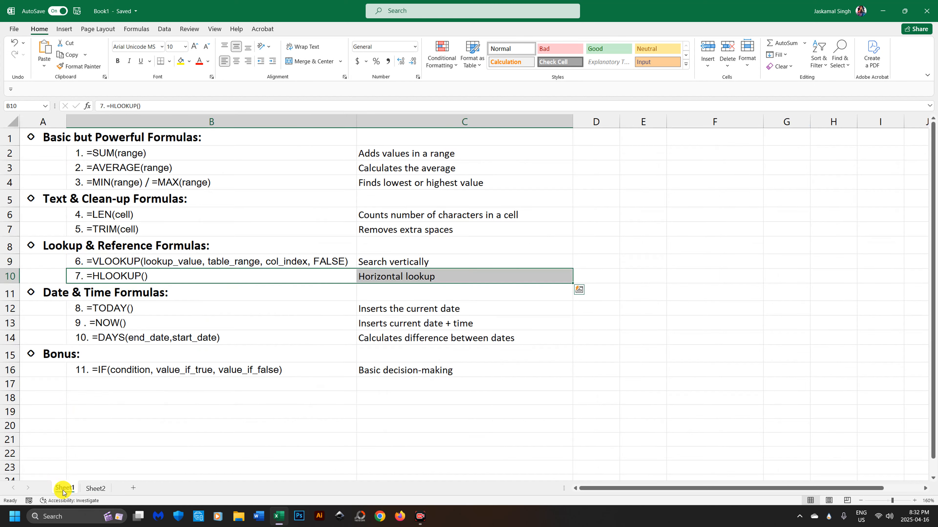
pyautogui.click(458, 299)
pyautogui.click(103, 261)
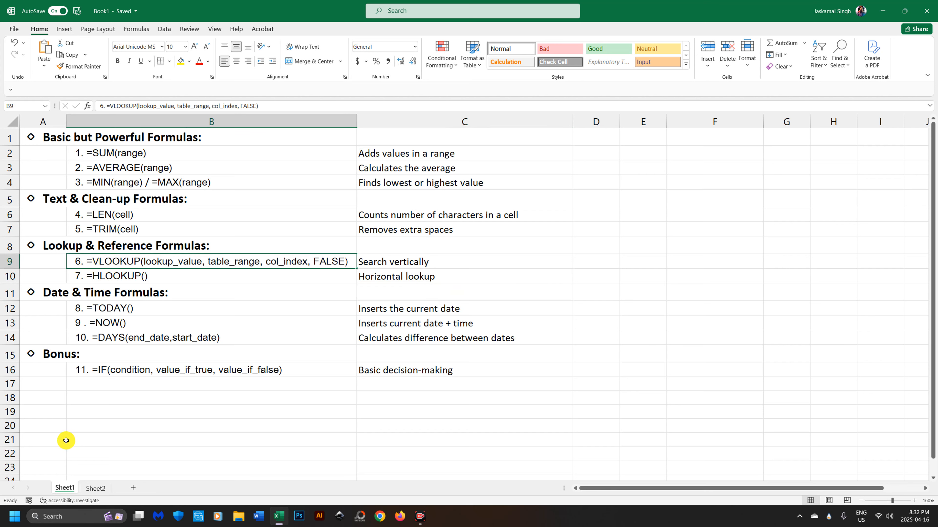
pyautogui.click(94, 489)
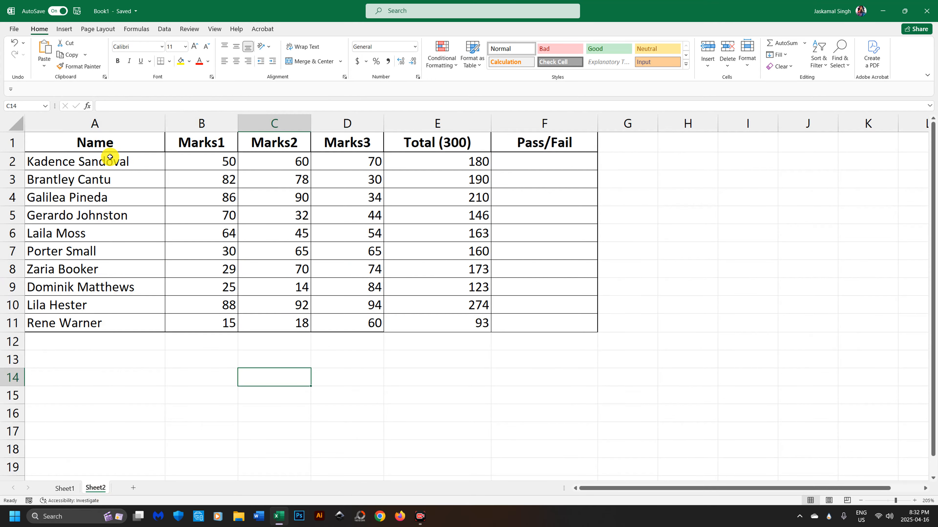
pyautogui.click(96, 129)
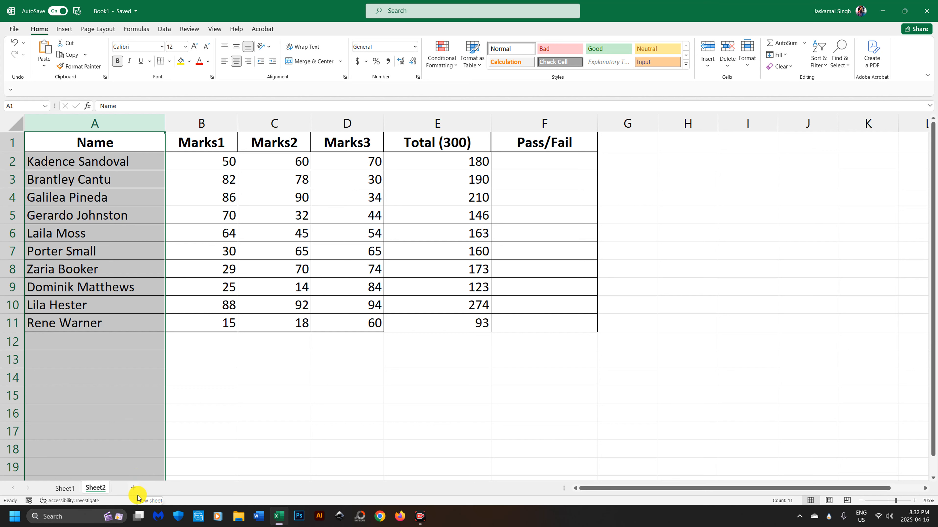
pyautogui.click(305, 378)
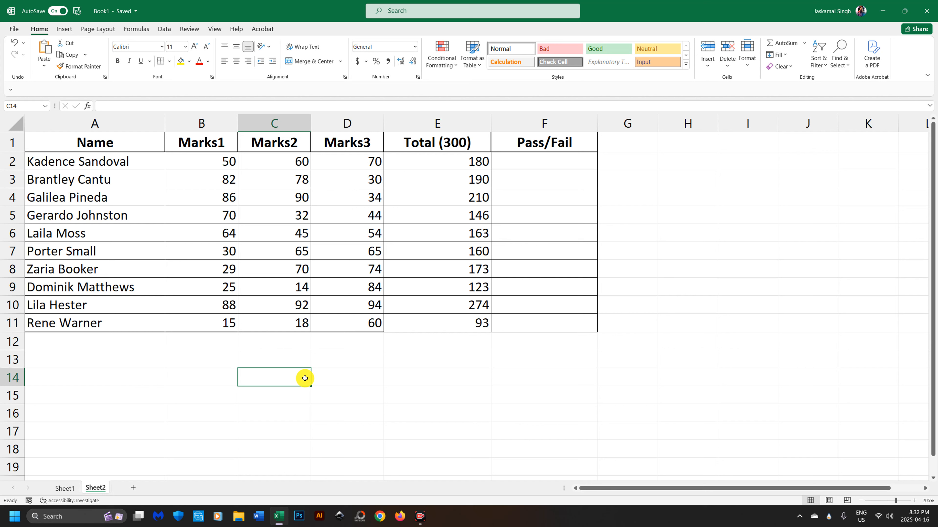
pyautogui.click(12, 159)
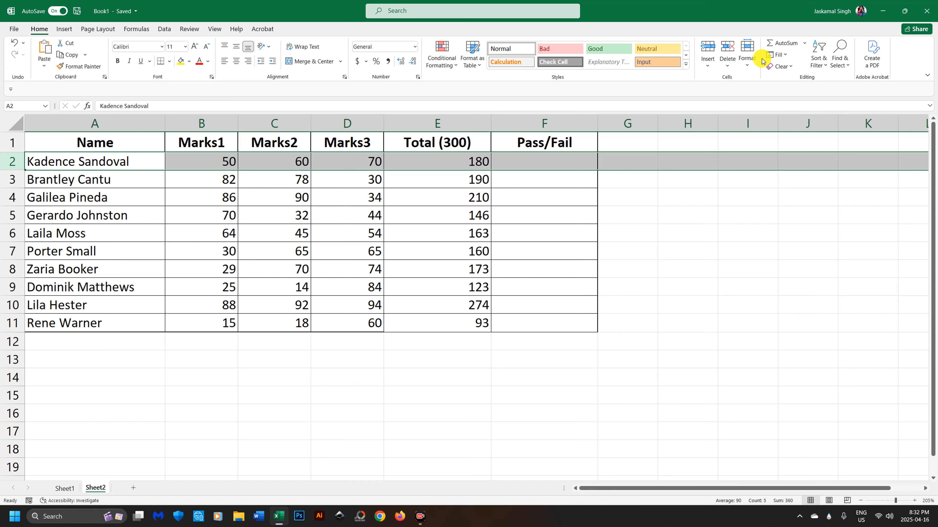
# Step: Try to find a function for B14 by searching Insert Function for vookup and vlookup, and cancel the dialog
pyautogui.click(204, 382)
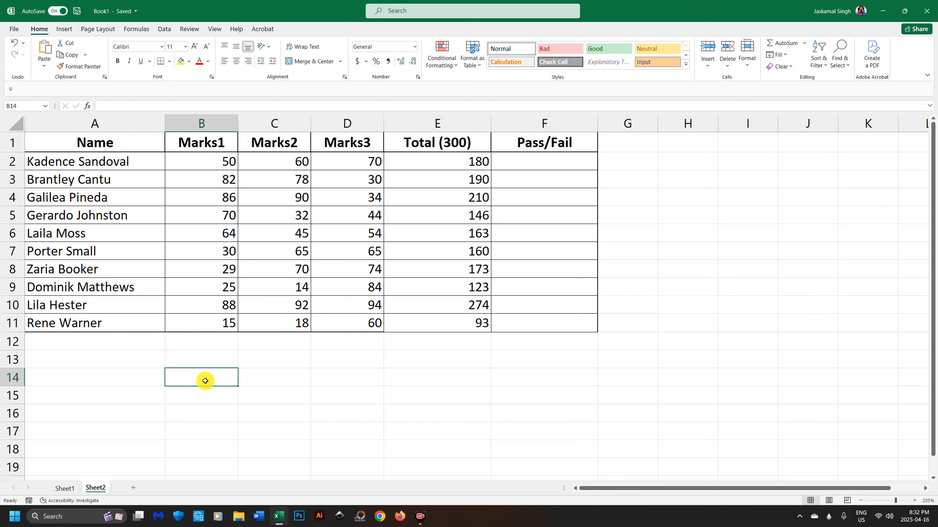
pyautogui.click(88, 107)
pyautogui.moveTo(274, 255); pyautogui.dragTo(292, 255)
pyautogui.write('vo')
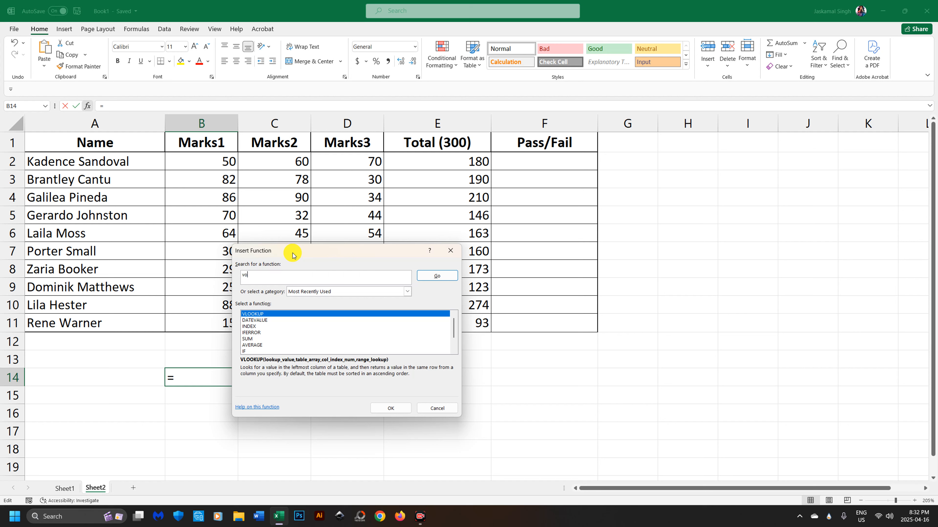
pyautogui.write('okup')
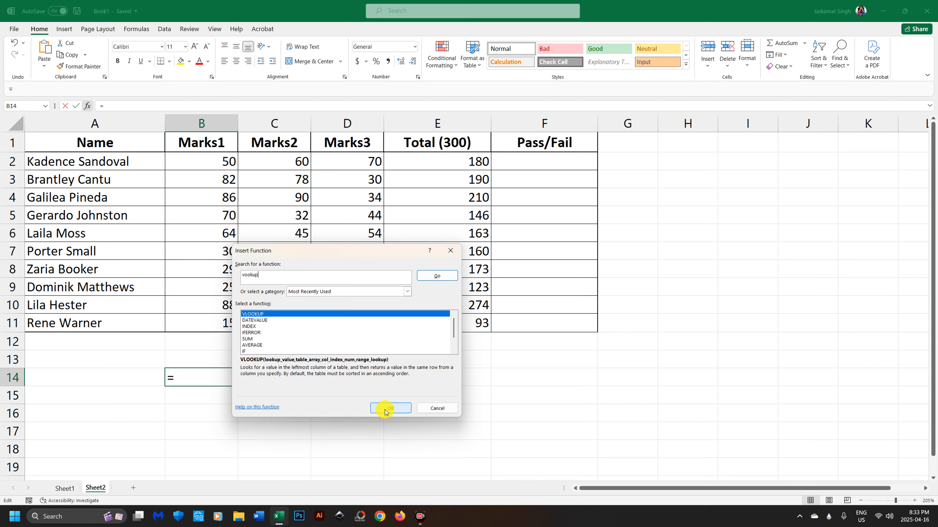
pyautogui.click(436, 276)
pyautogui.click(293, 279)
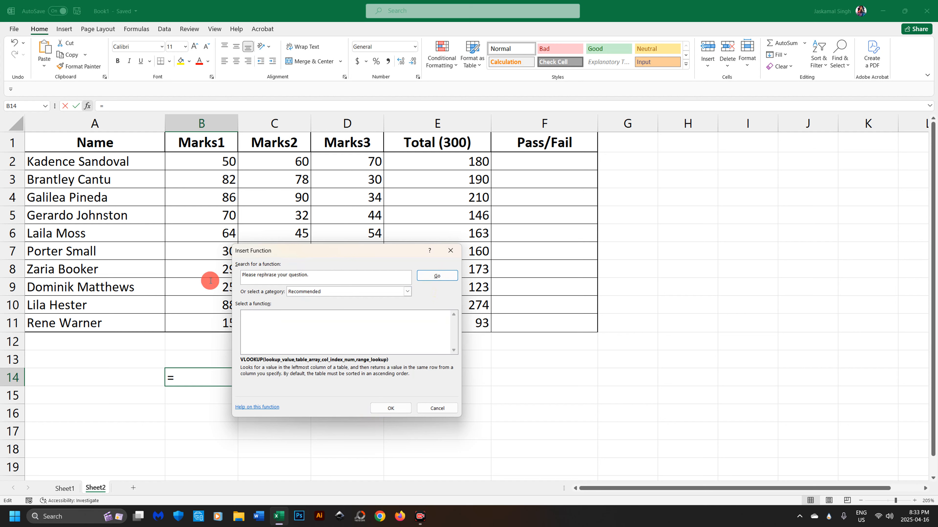
pyautogui.moveTo(356, 275); pyautogui.dragTo(241, 269)
pyautogui.press('BackSpace')
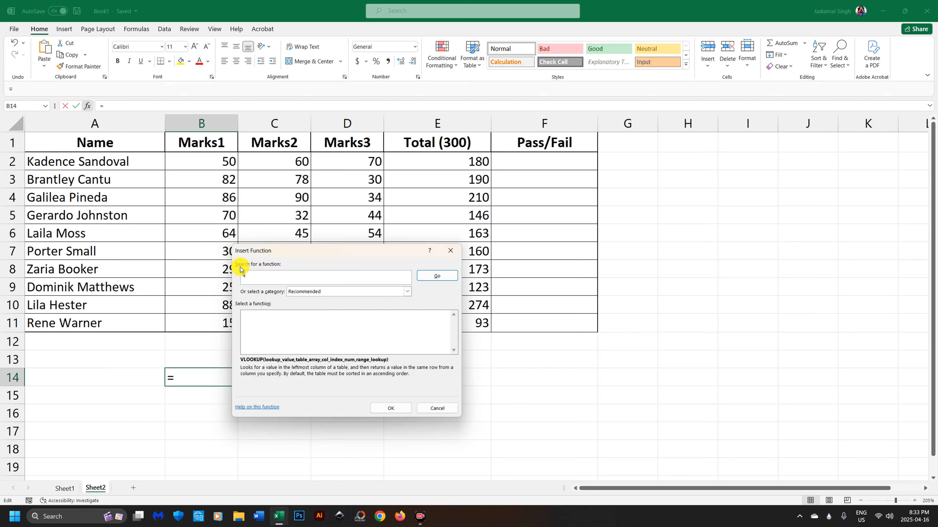
pyautogui.write('vlookup.')
pyautogui.click(436, 275)
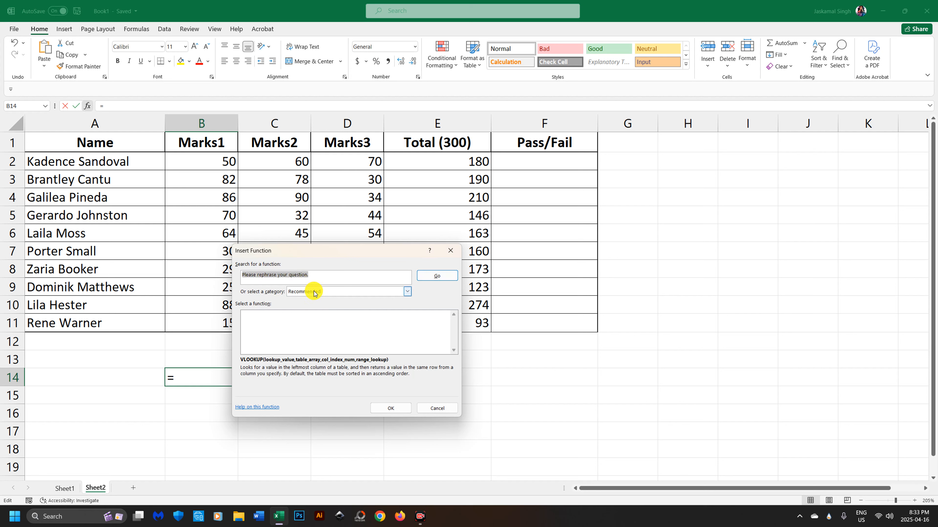
pyautogui.click(436, 409)
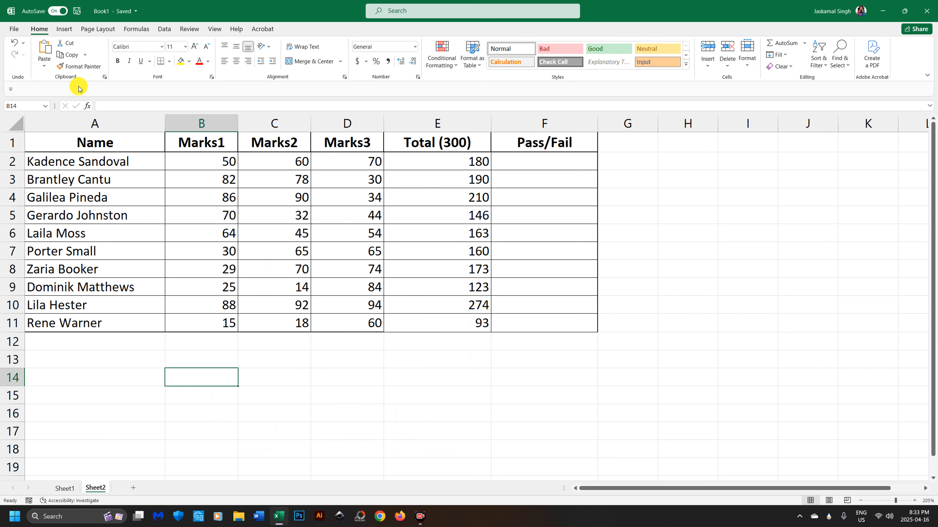
# Step: Search all function categories for vlookup and insert the VLOOKUP function in cell B14 of Sheet2
pyautogui.click(87, 106)
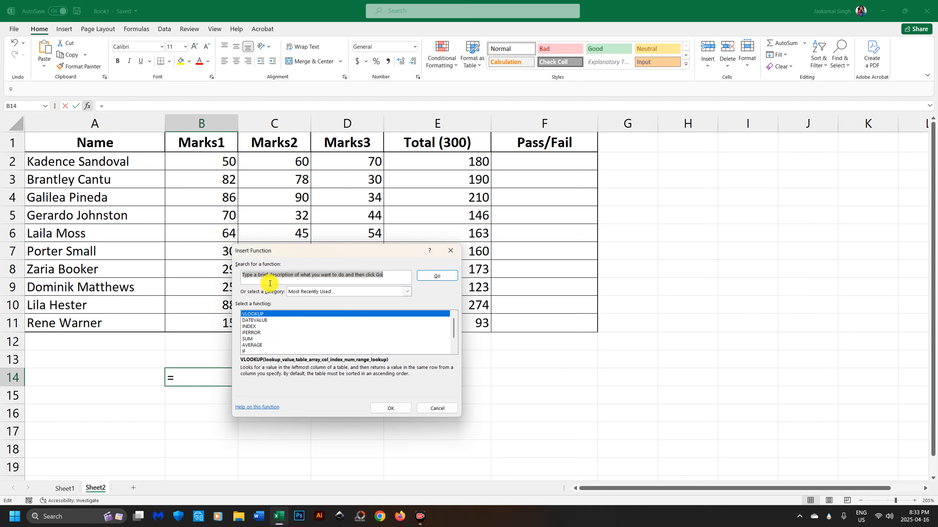
pyautogui.click(259, 327)
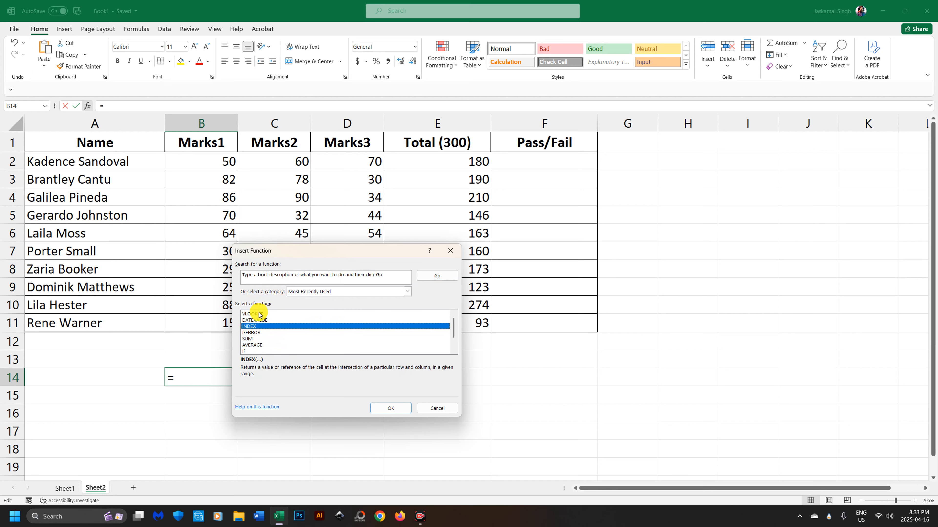
pyautogui.click(320, 294)
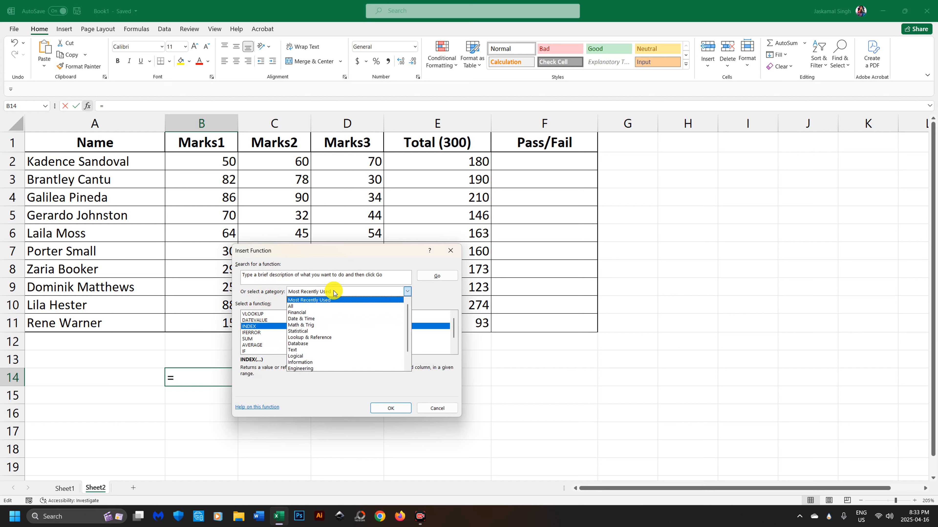
pyautogui.click(302, 306)
pyautogui.click(303, 276)
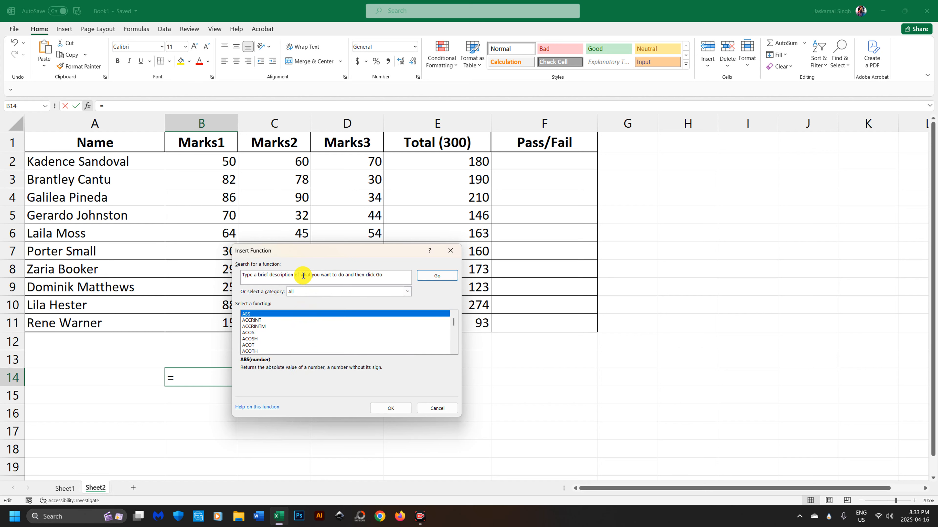
pyautogui.click(362, 275)
pyautogui.write('vlookup')
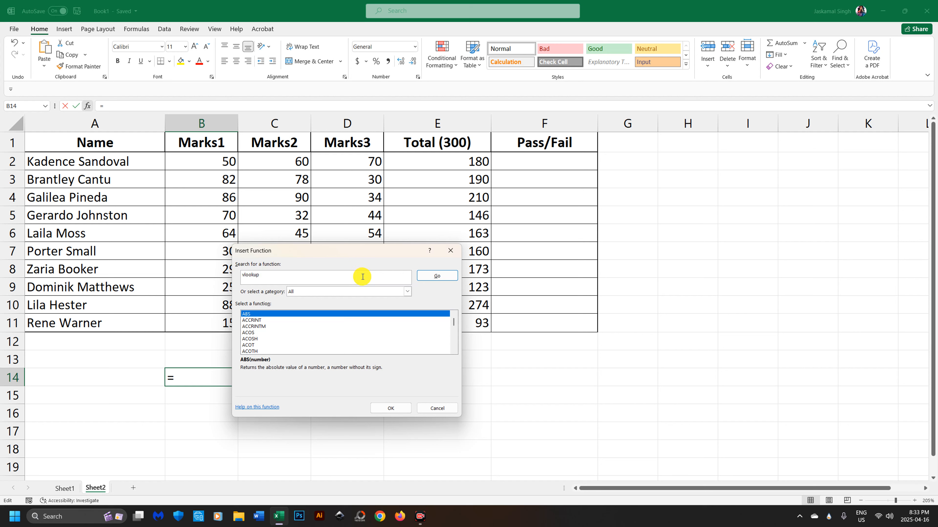
pyautogui.click(428, 280)
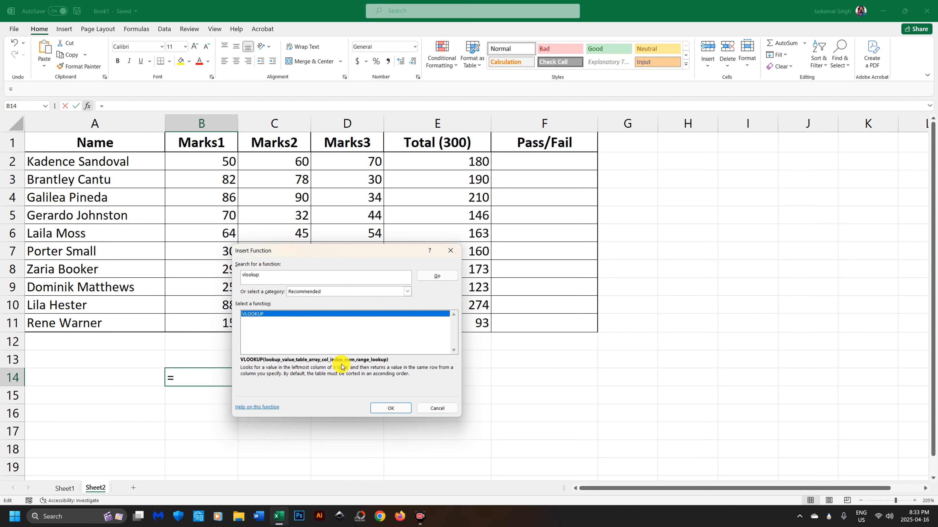
pyautogui.click(391, 409)
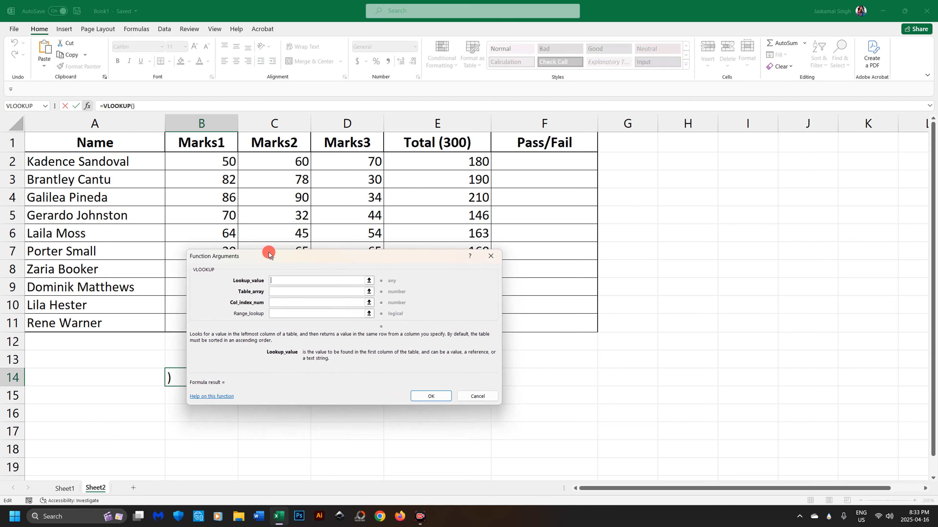
# Step: Set VLOOKUP's Lookup_value to the full name of the student in A8, enclosed in double quotation marks
pyautogui.moveTo(266, 251); pyautogui.dragTo(278, 168)
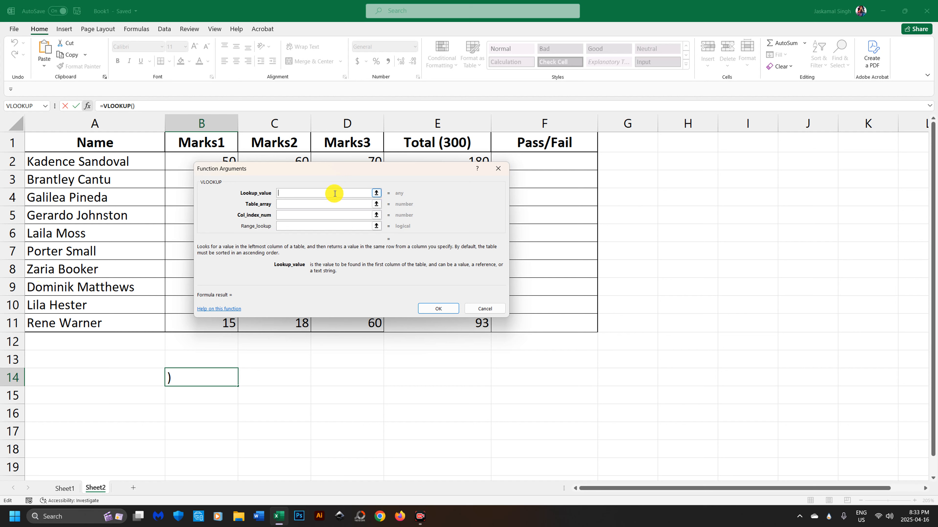
pyautogui.write('""')
pyautogui.write('Zaria ')
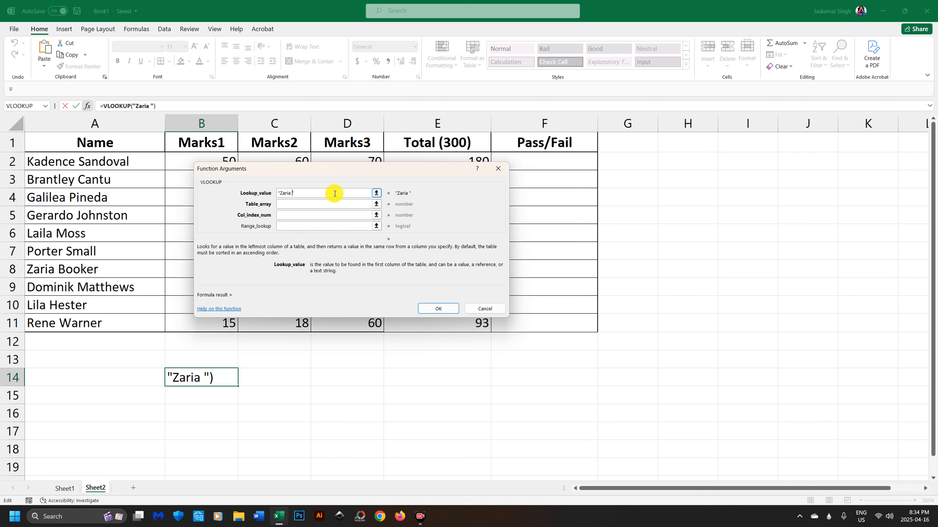
pyautogui.write('Booker')
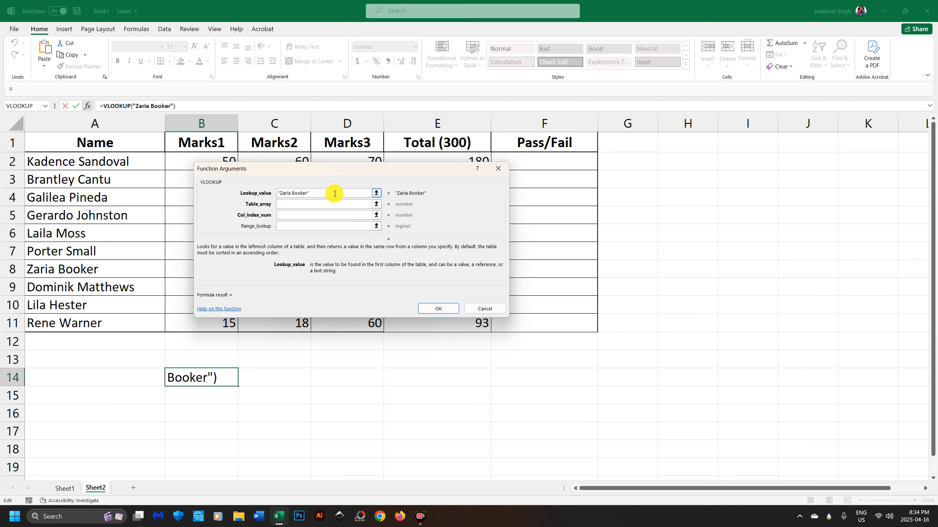
# Step: Set VLOOKUP's Table_array to A2:E11 and its Col_index_num to 5 for the Total (300) column
pyautogui.click(320, 204)
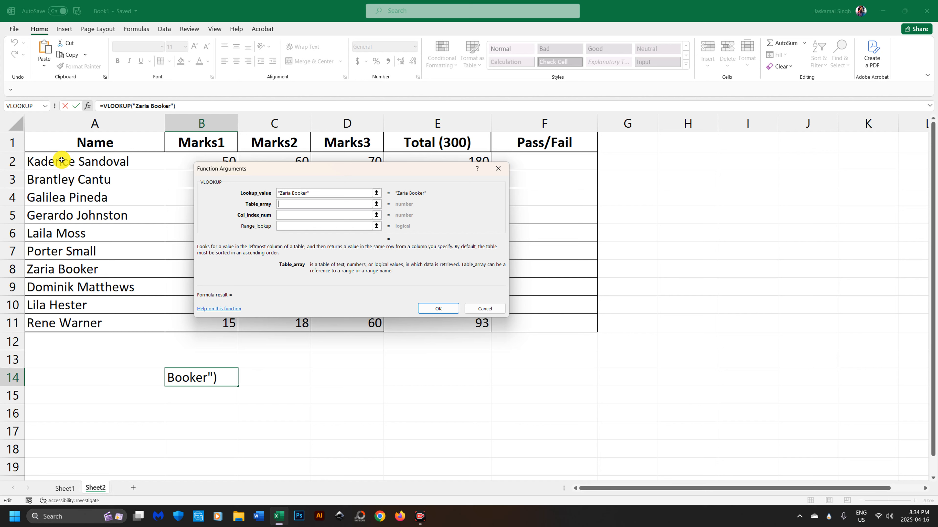
pyautogui.moveTo(61, 160); pyautogui.dragTo(456, 329)
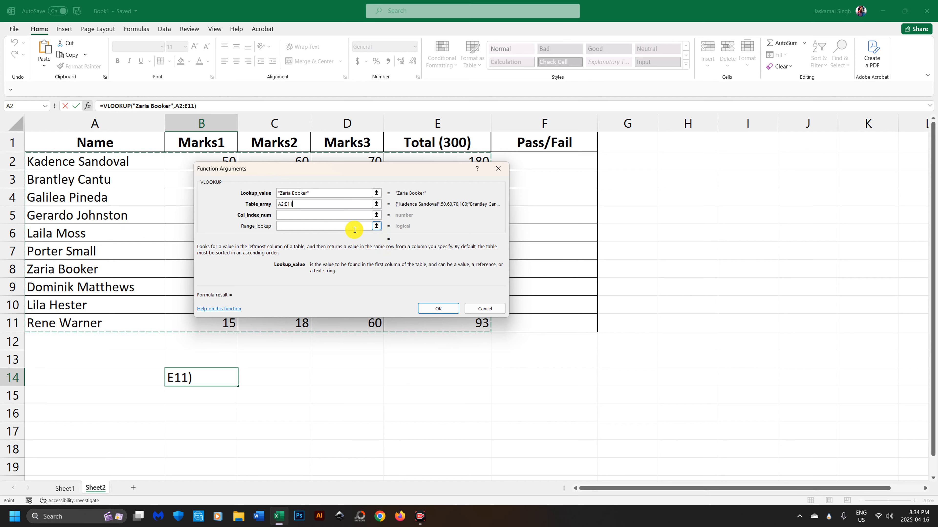
pyautogui.click(309, 216)
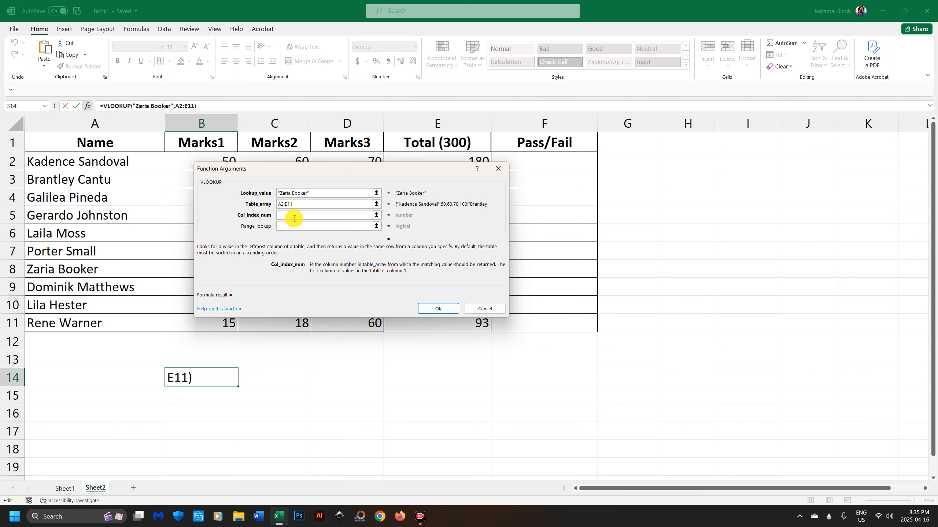
pyautogui.write('5')
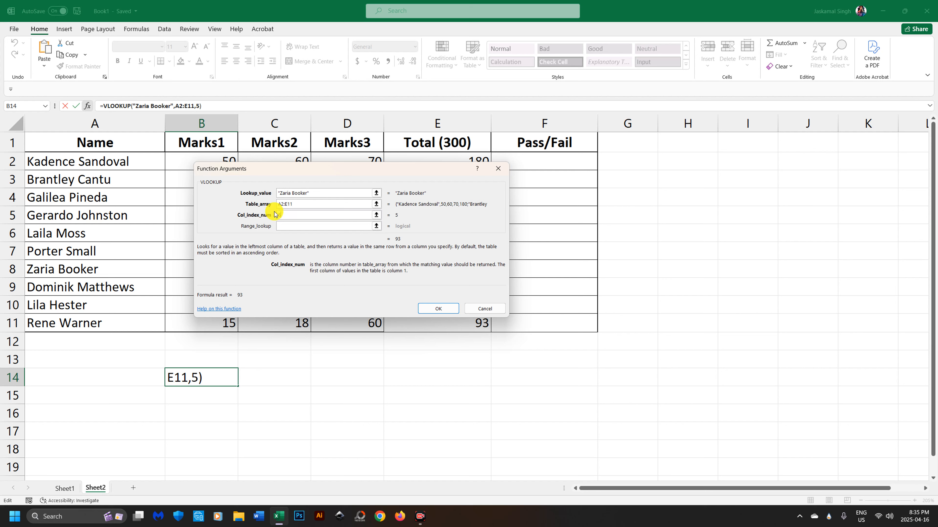
pyautogui.click(281, 216)
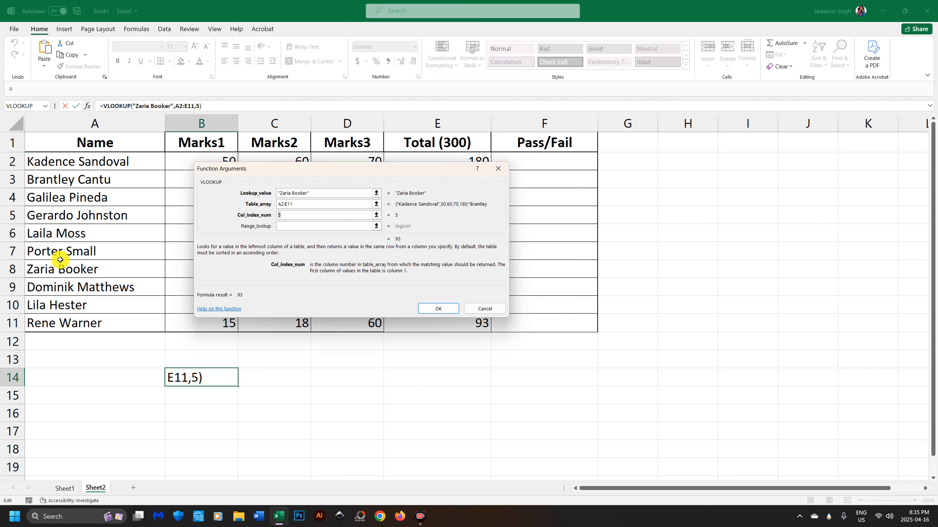
pyautogui.click(286, 204)
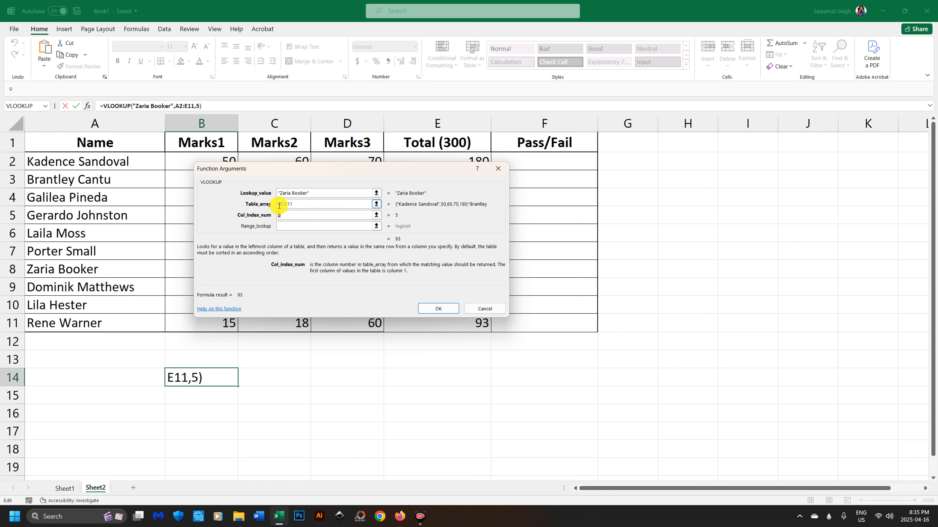
pyautogui.click(280, 207)
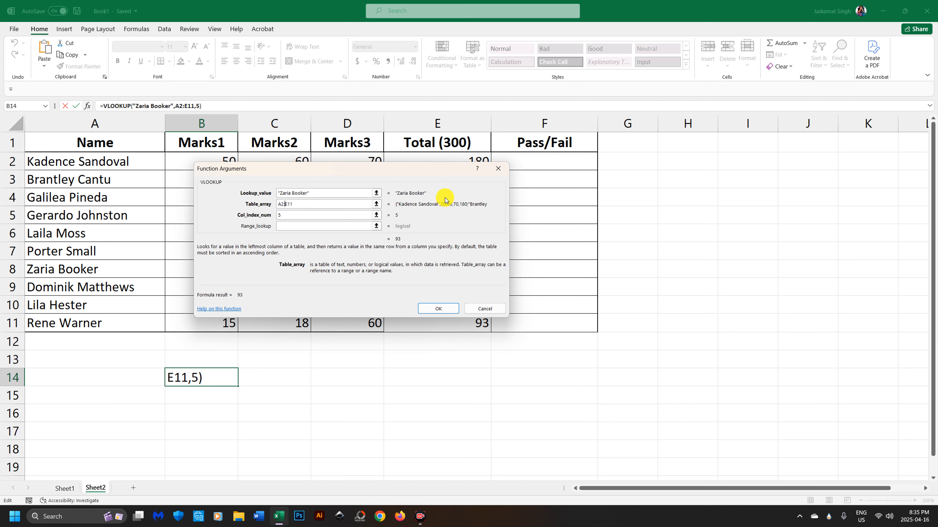
# Step: Try column index numbers 2 and 3 for the Marks1 and Marks2 columns, and restore the index to 5
pyautogui.moveTo(318, 169); pyautogui.dragTo(581, 163)
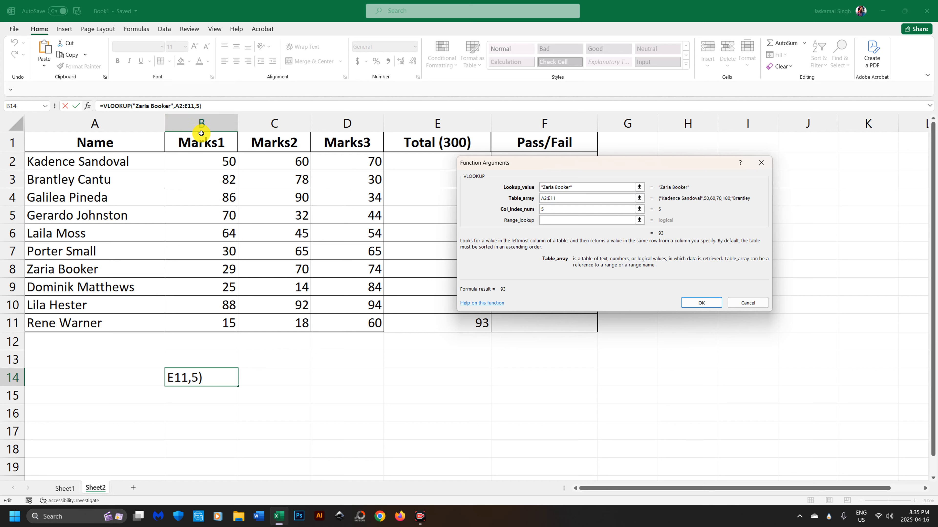
pyautogui.click(565, 209)
pyautogui.press('BackSpace')
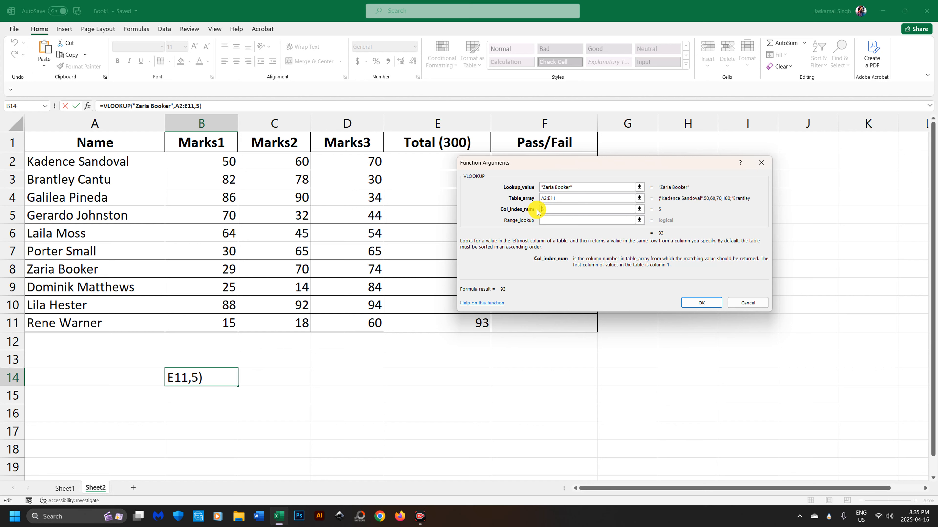
pyautogui.write('2')
pyautogui.press('Delete')
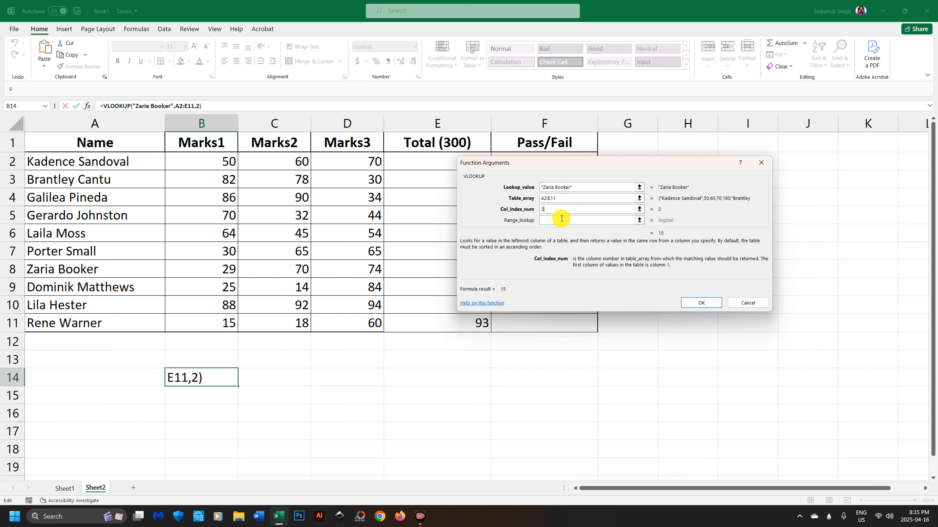
pyautogui.press('BackSpace')
pyautogui.write('3')
pyautogui.click(550, 209)
pyautogui.moveTo(546, 210); pyautogui.dragTo(527, 209)
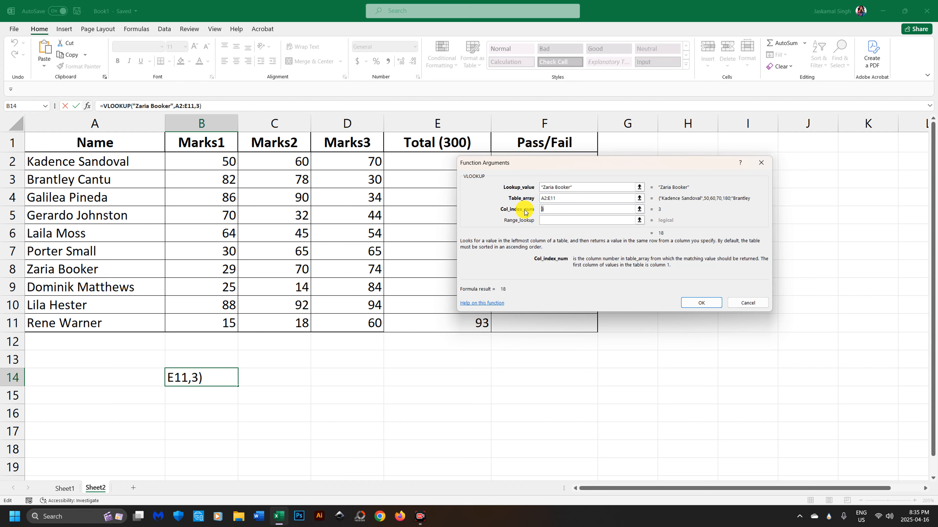
pyautogui.write('5')
# Step: Set VLOOKUP's Range_lookup to false for an exact match
pyautogui.moveTo(567, 164); pyautogui.dragTo(510, 173)
pyautogui.click(503, 228)
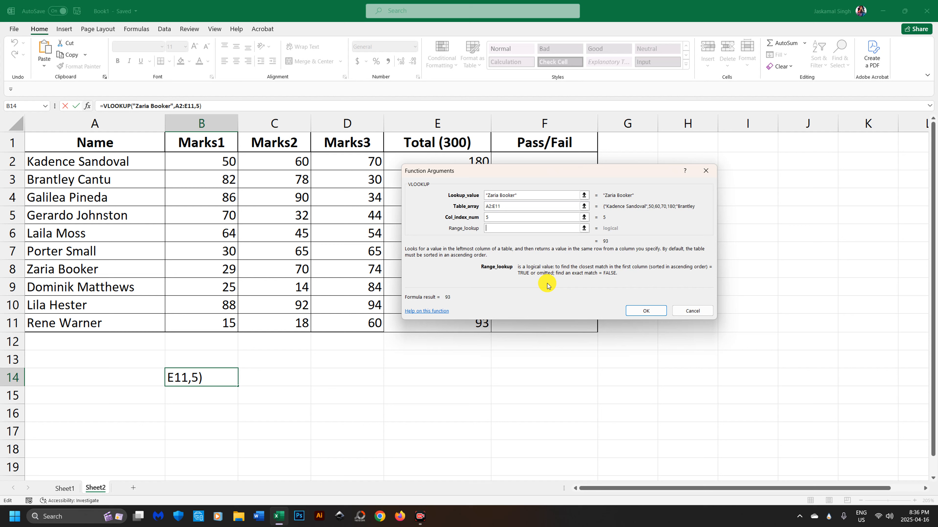
pyautogui.write('flase')
pyautogui.press('BackSpace')
pyautogui.press('BackSpace')
pyautogui.press('BackSpace')
pyautogui.press('BackSpace')
pyautogui.write('alse')
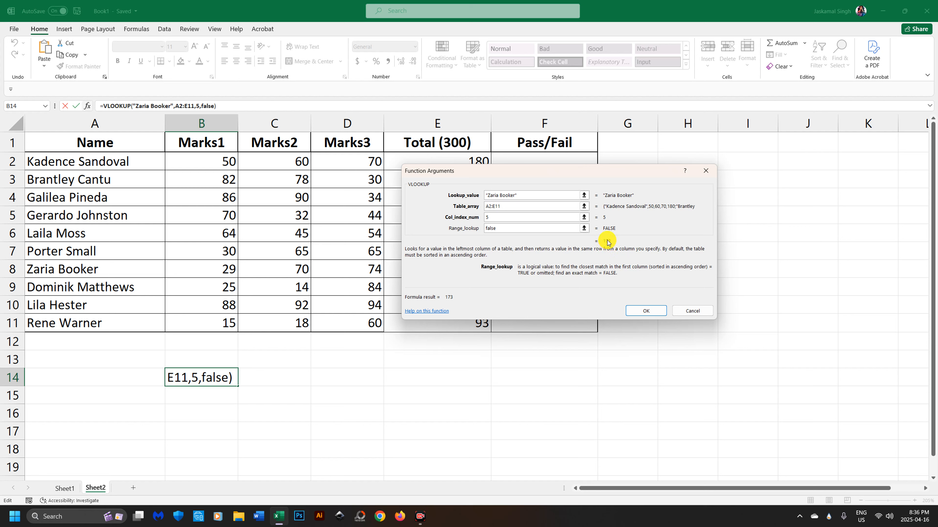
# Step: Try column index number 4 for the Marks3 column with exact matching, and return the index to 5
pyautogui.moveTo(572, 171); pyautogui.dragTo(762, 171)
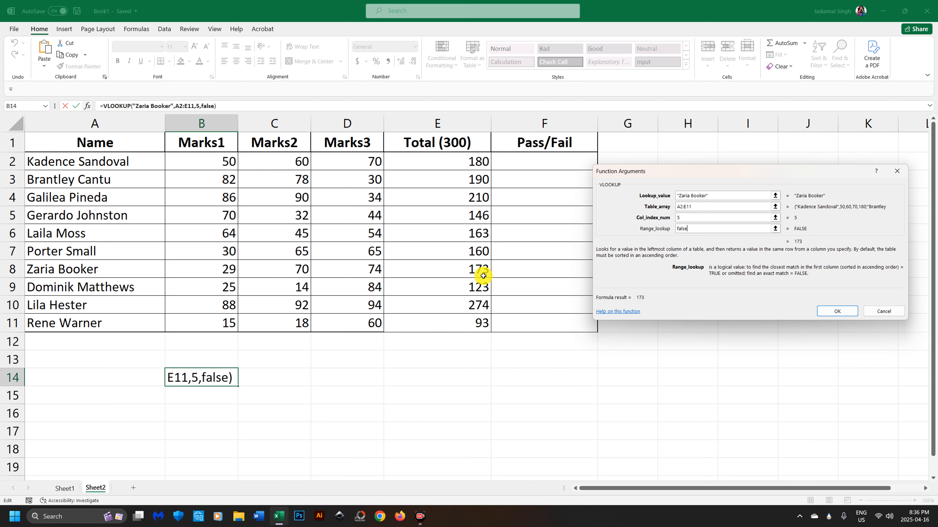
pyautogui.moveTo(681, 218); pyautogui.dragTo(670, 221)
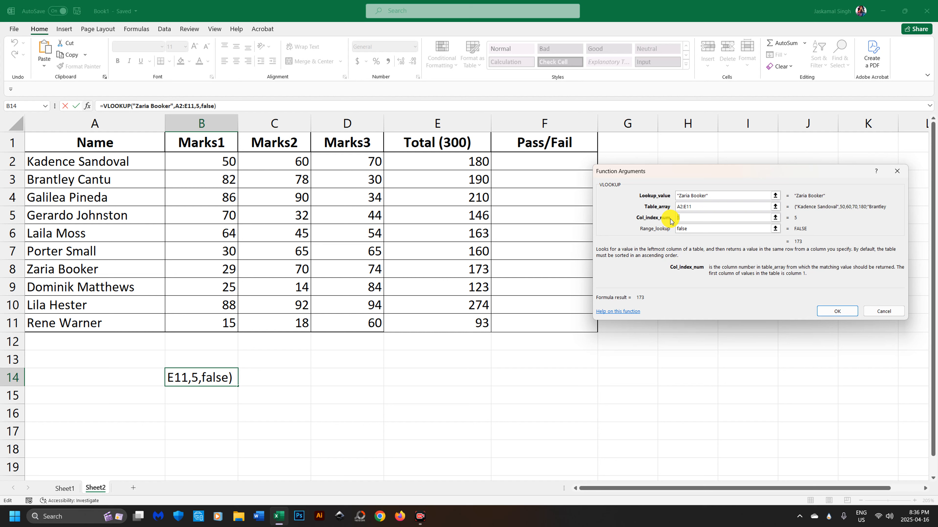
pyautogui.write('4')
pyautogui.moveTo(703, 223); pyautogui.dragTo(688, 216)
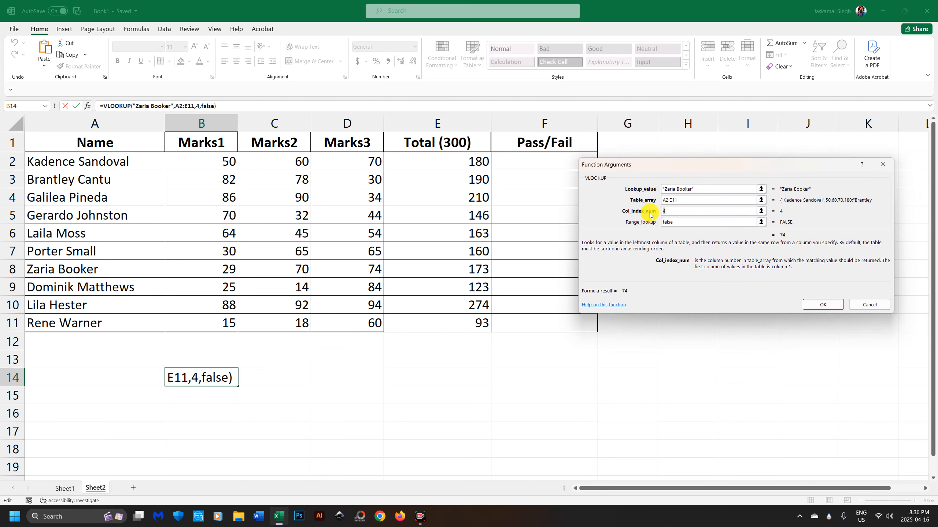
pyautogui.press('BackSpace')
pyautogui.write('5')
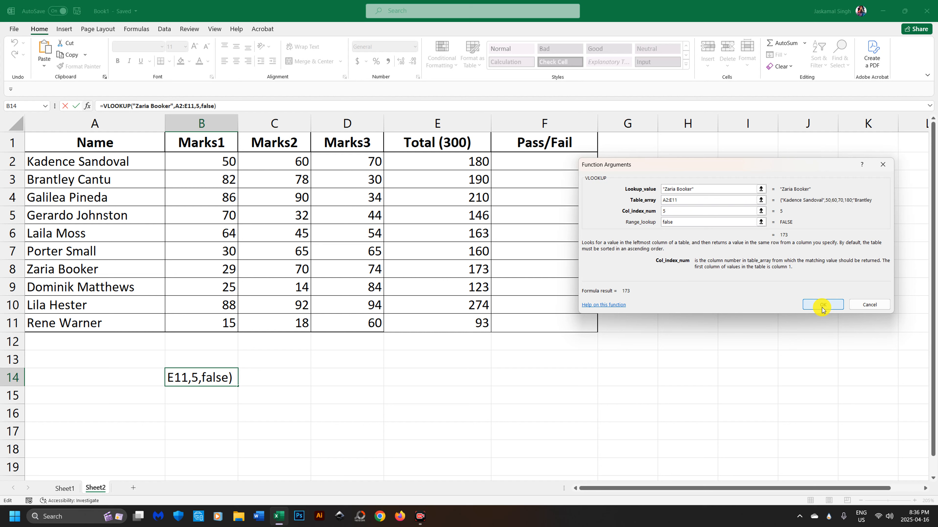
# Step: Accept the VLOOKUP arguments and select B14 to review its completed formula
pyautogui.click(810, 303)
pyautogui.moveTo(223, 392); pyautogui.dragTo(245, 371)
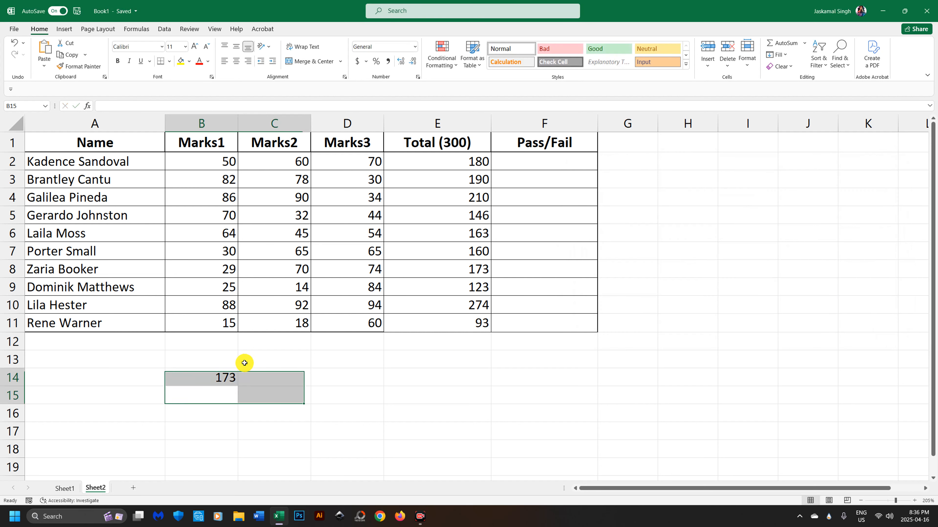
pyautogui.click(229, 377)
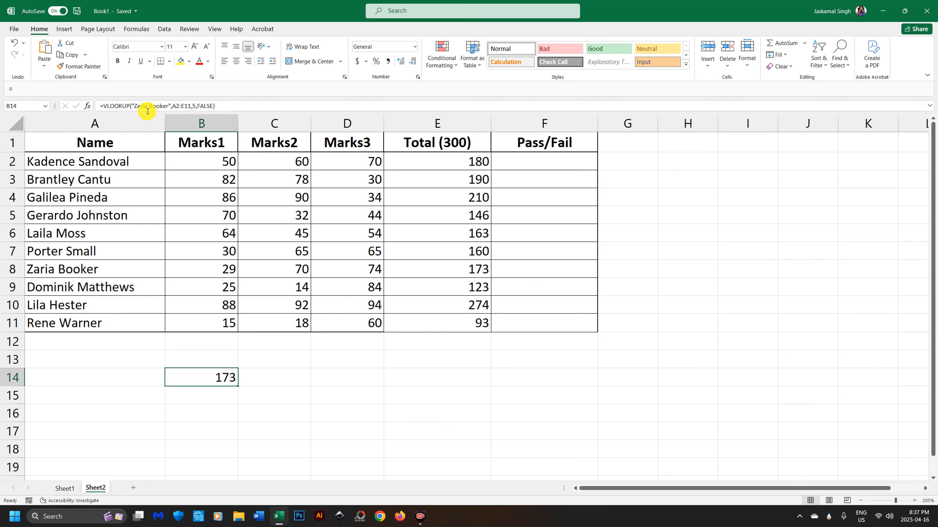
# Step: Replace the lookup name in B14's VLOOKUP formula with the student name from A11, and reselect B14 to review it
pyautogui.click(55, 327)
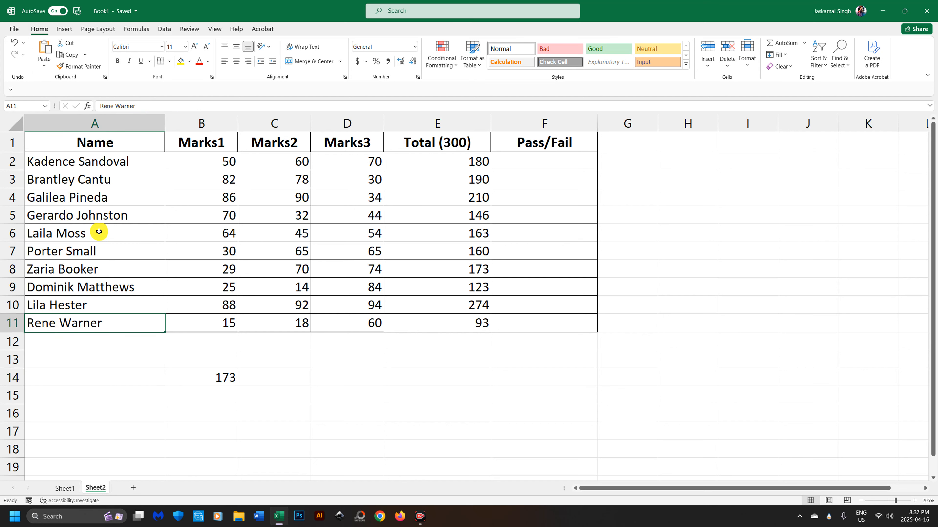
pyautogui.doubleClick(112, 322)
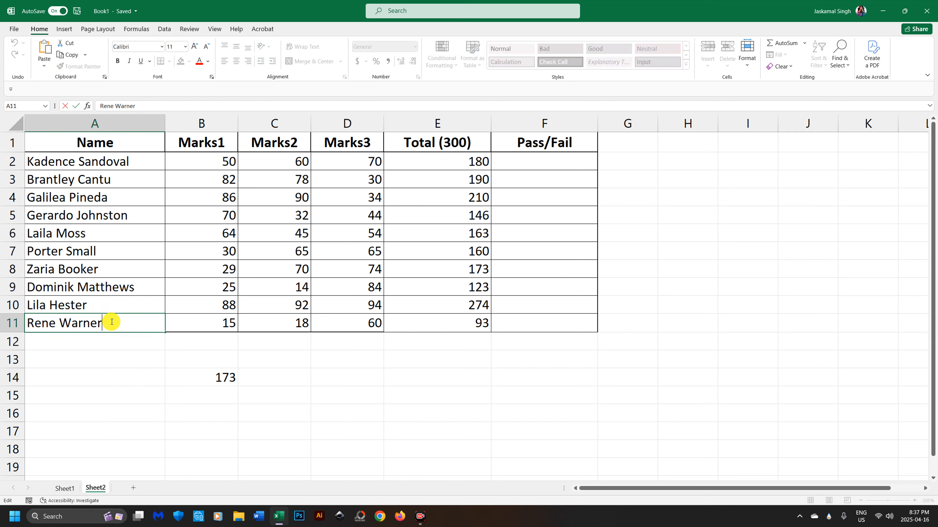
pyautogui.hotkey('shift', 'Home')
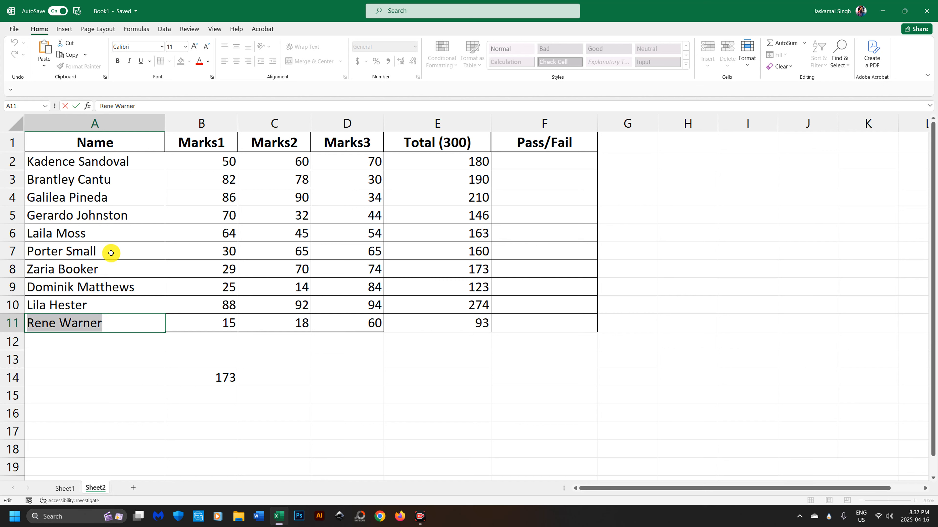
pyautogui.press('Escape')
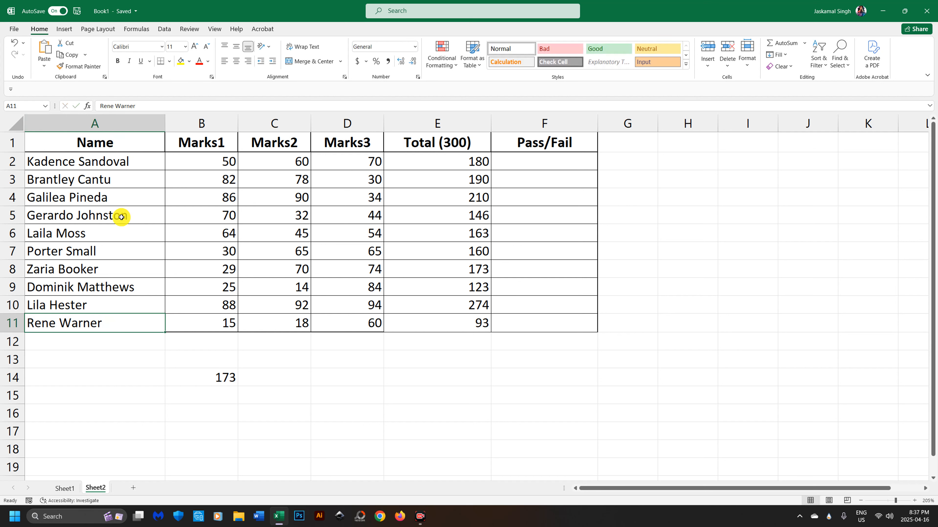
pyautogui.click(215, 378)
pyautogui.moveTo(135, 106); pyautogui.dragTo(169, 107)
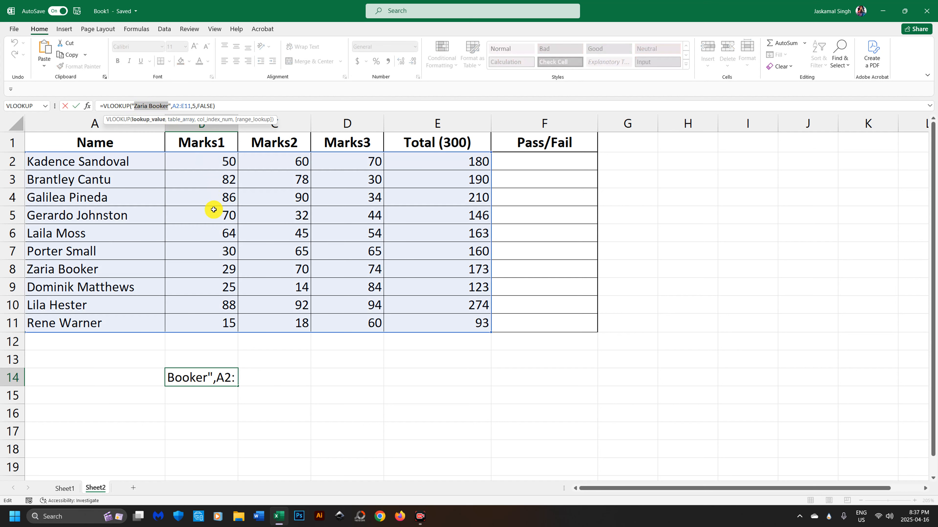
pyautogui.write('Rene Warner')
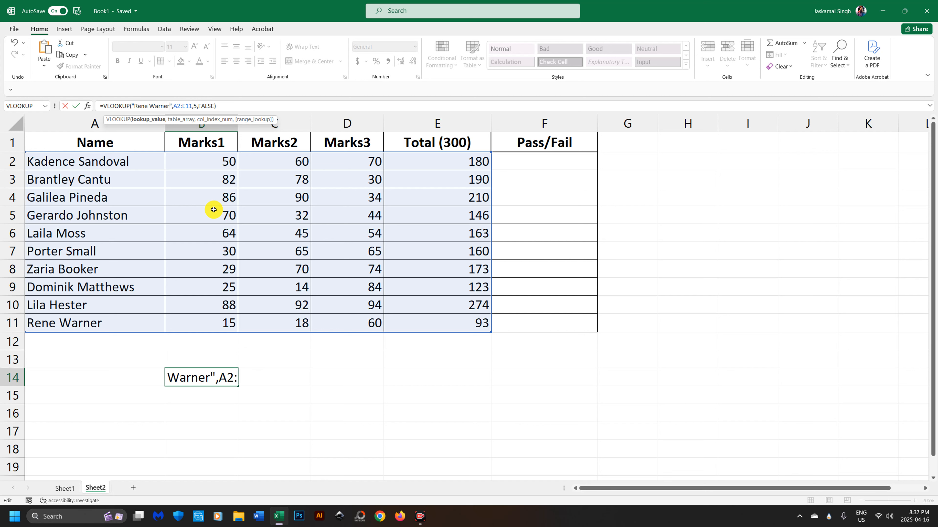
pyautogui.press('Return')
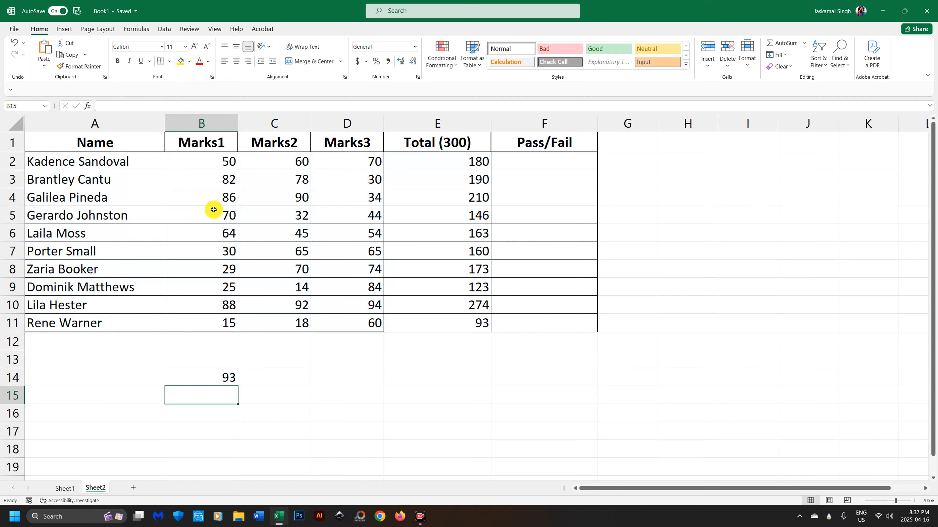
pyautogui.click(223, 377)
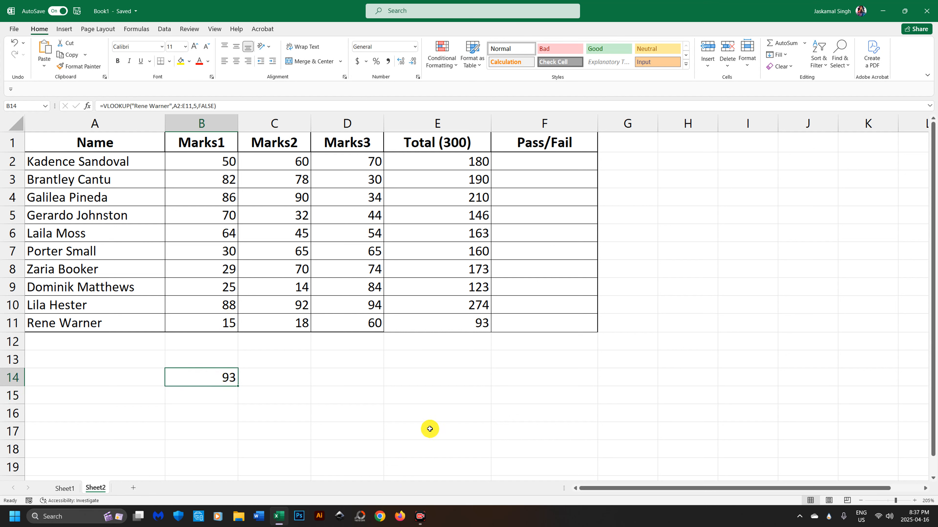
# Step: Clear the VLOOKUP formula from B14 and look over the name, marks and total in row 6
pyautogui.press('Delete')
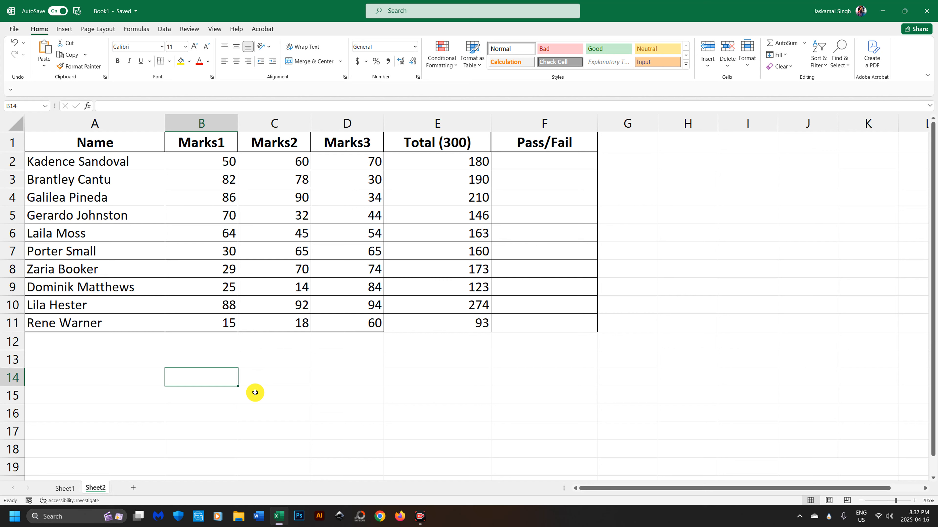
pyautogui.click(108, 233)
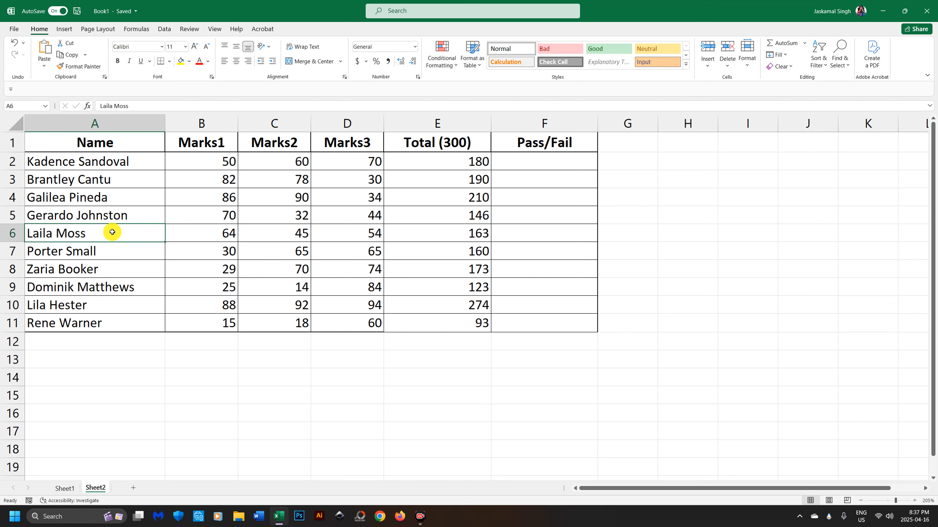
pyautogui.click(212, 228)
pyautogui.click(303, 230)
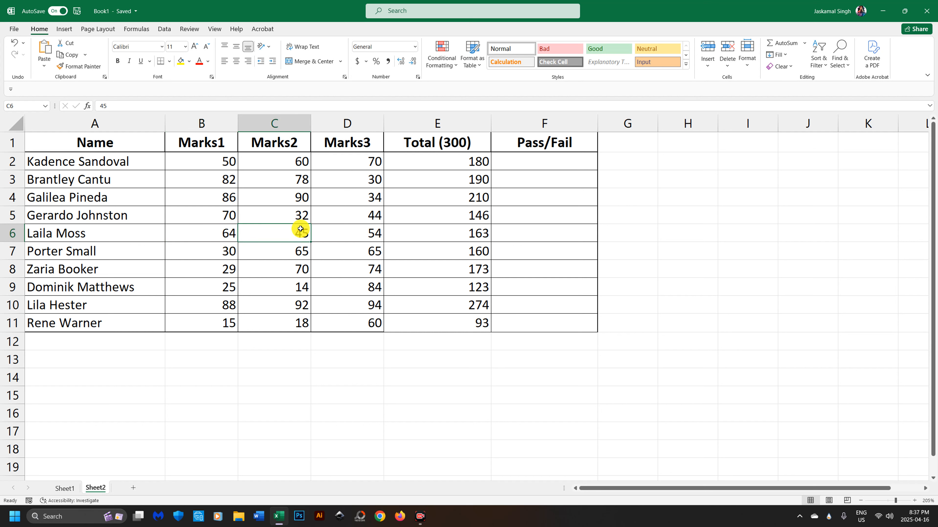
pyautogui.click(379, 232)
pyautogui.click(457, 239)
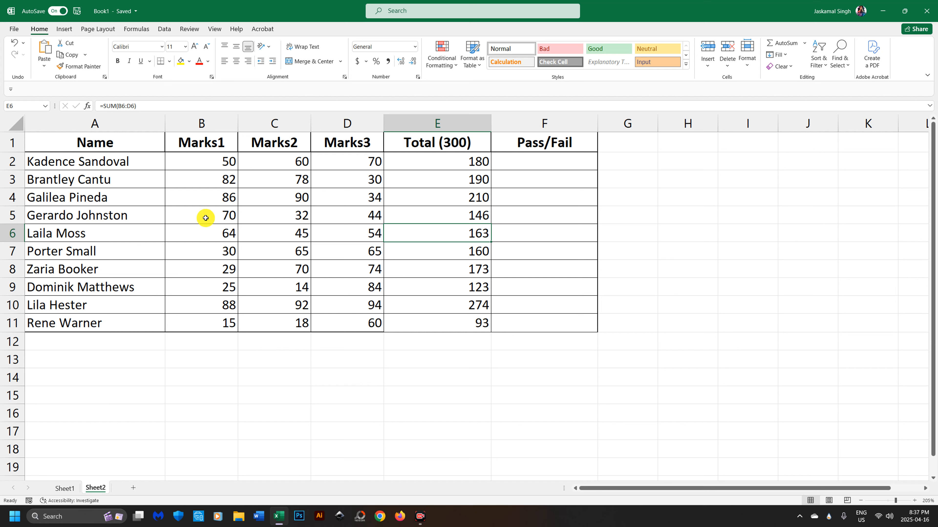
# Step: Rename the headers in B1, C1 and D1 as Total Balance, Paid and Outstanding
pyautogui.click(206, 140)
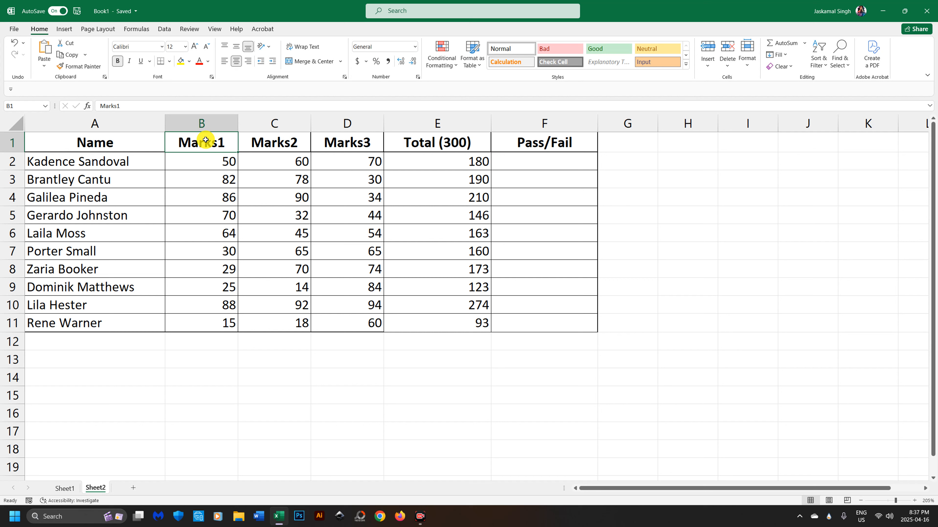
pyautogui.write('T')
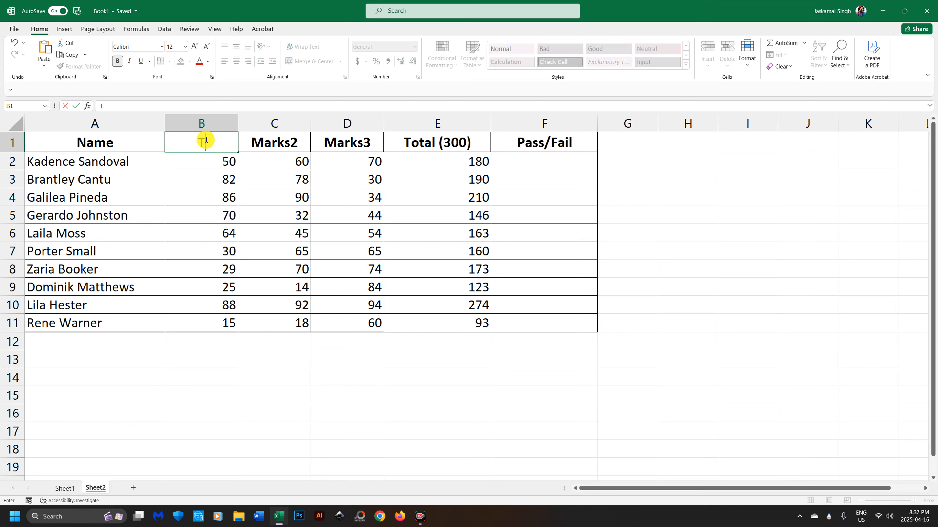
pyautogui.write('otal Balance')
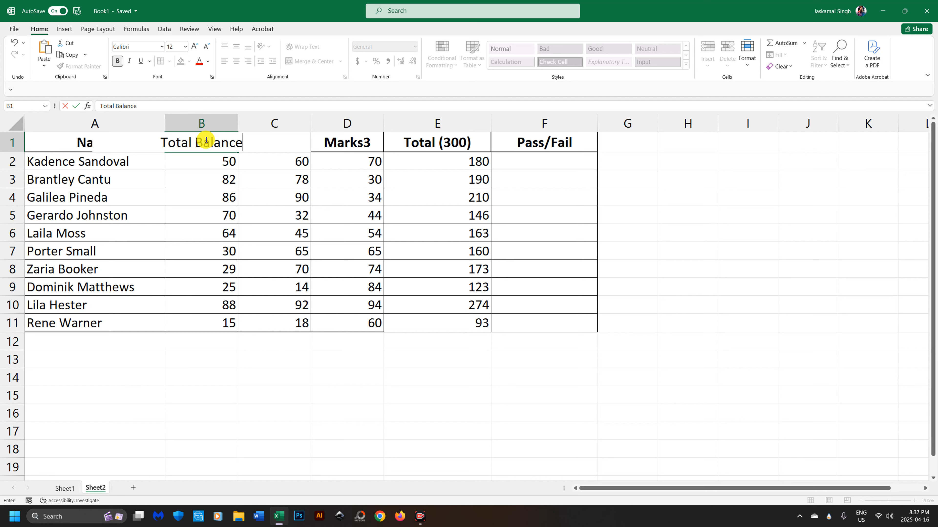
pyautogui.press('Tab')
pyautogui.write('P{ai')
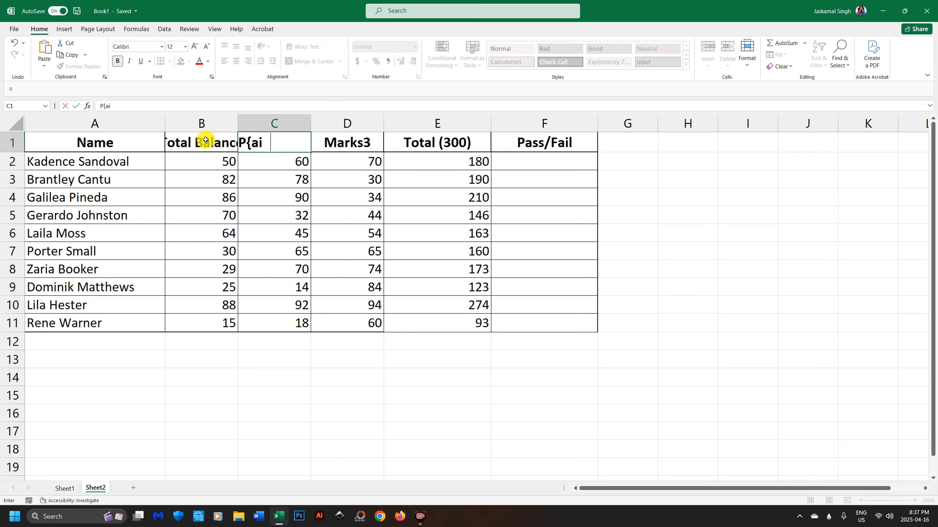
pyautogui.write('d')
pyautogui.press('BackSpace')
pyautogui.press('BackSpace')
pyautogui.press('BackSpace')
pyautogui.press('BackSpace')
pyautogui.write('aid')
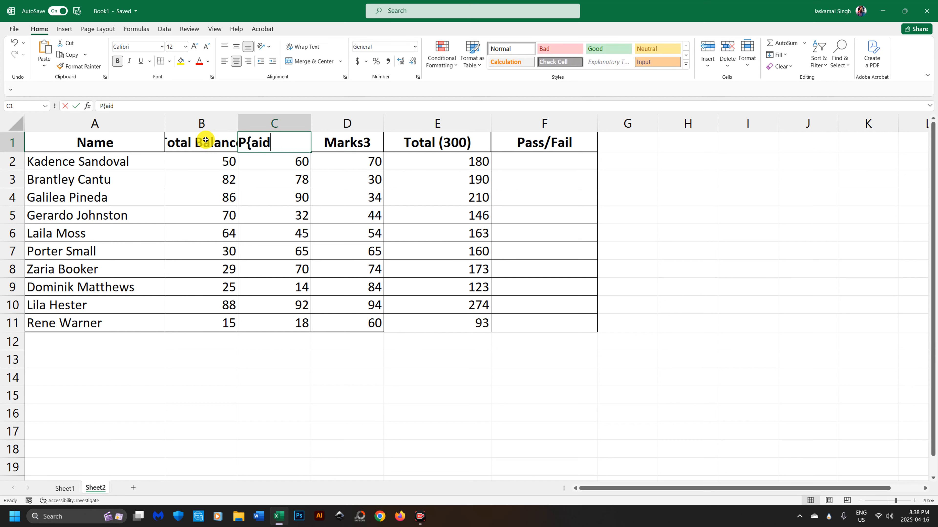
pyautogui.press('Tab')
pyautogui.write('oUTSTANDING')
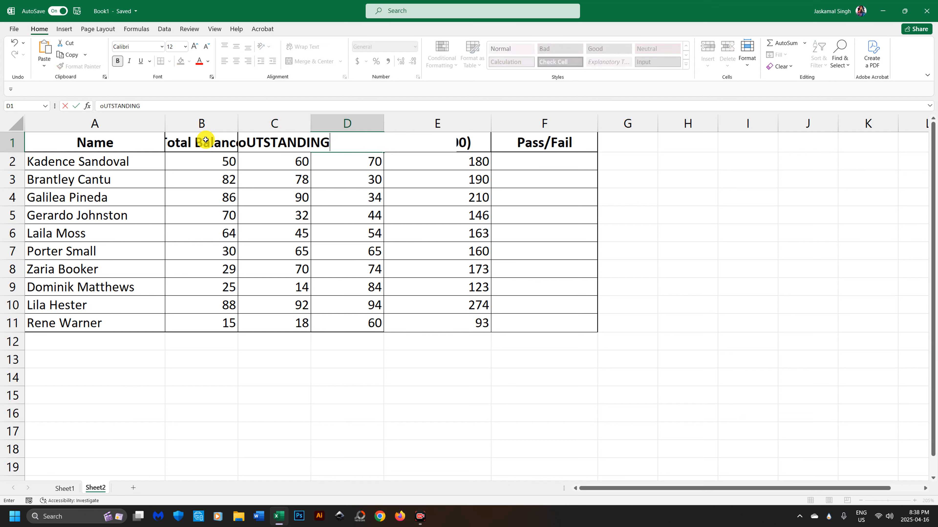
pyautogui.press('Return')
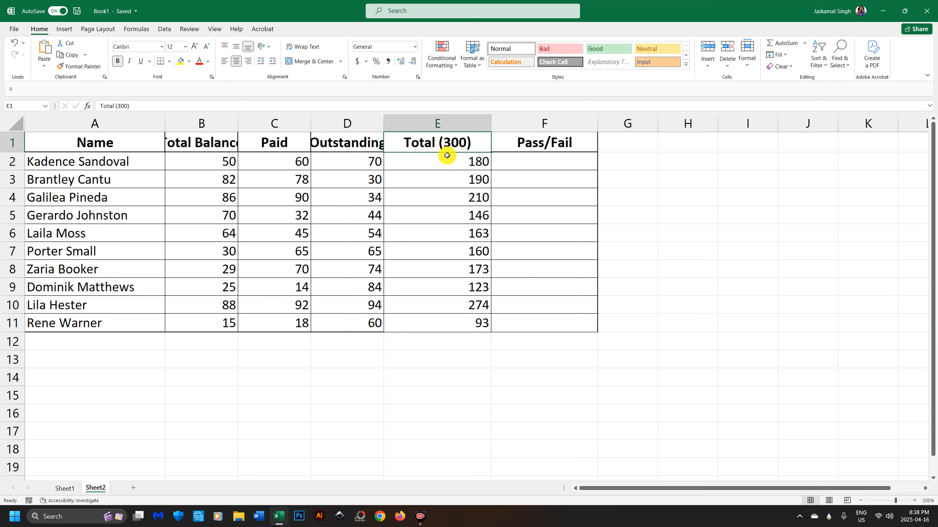
# Step: Clear the totals in E2:E11 and fill the Paid column, C2:C11, with 0
pyautogui.moveTo(447, 162); pyautogui.dragTo(463, 314)
pyautogui.press('Delete')
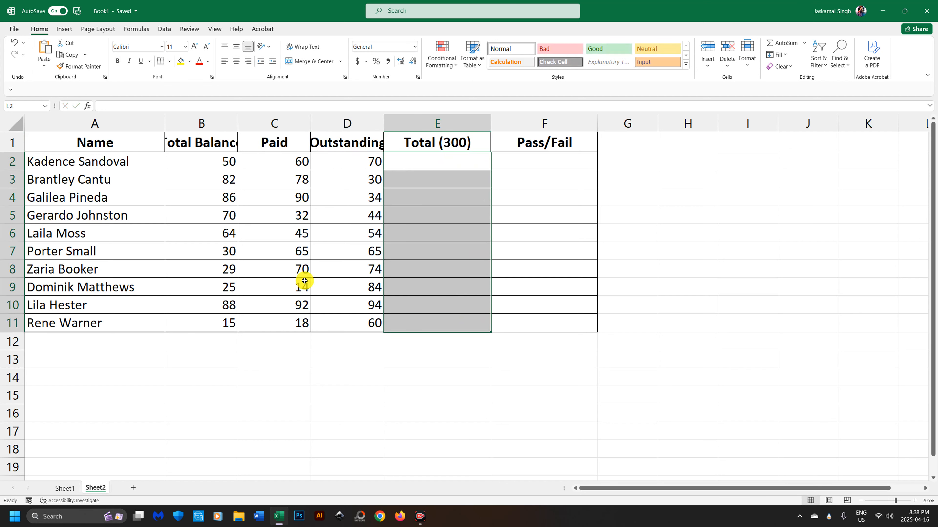
pyautogui.click(271, 163)
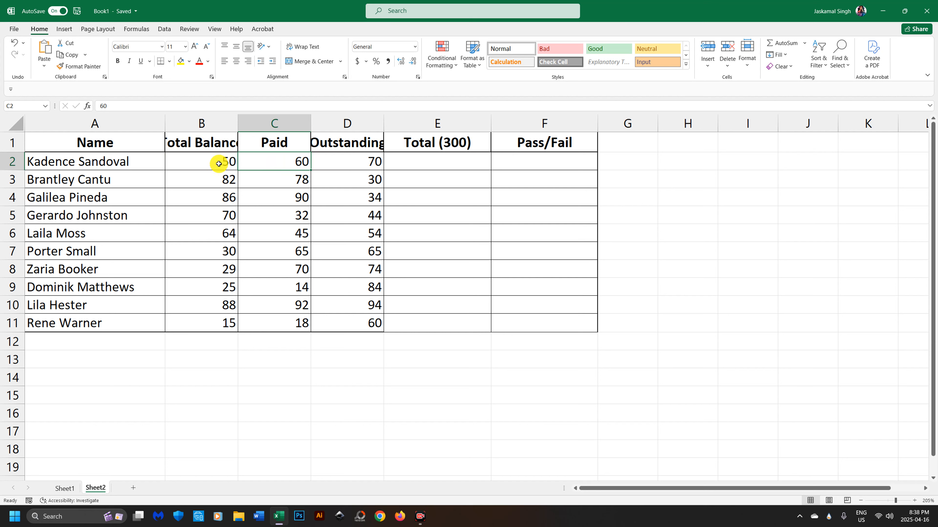
pyautogui.write('0')
pyautogui.press('Return')
pyautogui.click(287, 161)
pyautogui.moveTo(311, 170); pyautogui.dragTo(327, 327)
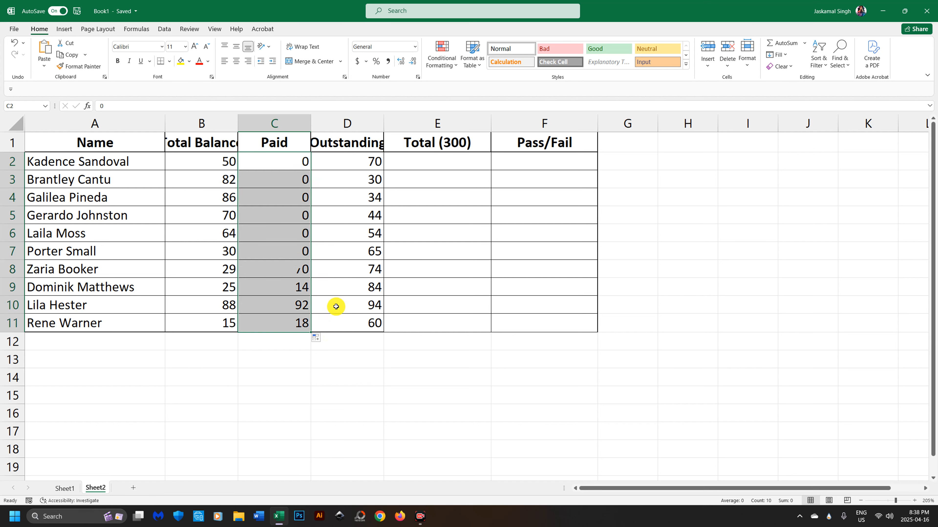
# Step: Calculate Outstanding in D2 as =B2-C2 and fill the formula down to D11
pyautogui.click(365, 166)
pyautogui.write('=')
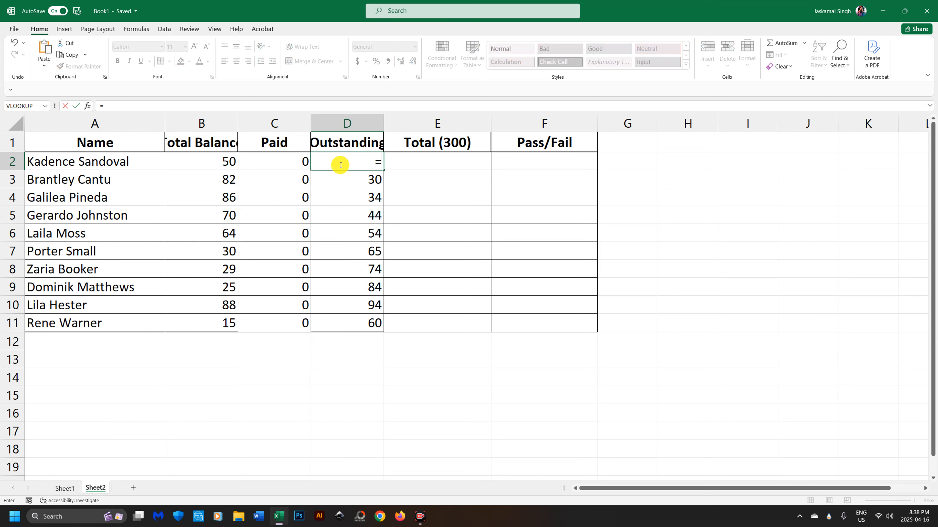
pyautogui.click(213, 161)
pyautogui.write('-')
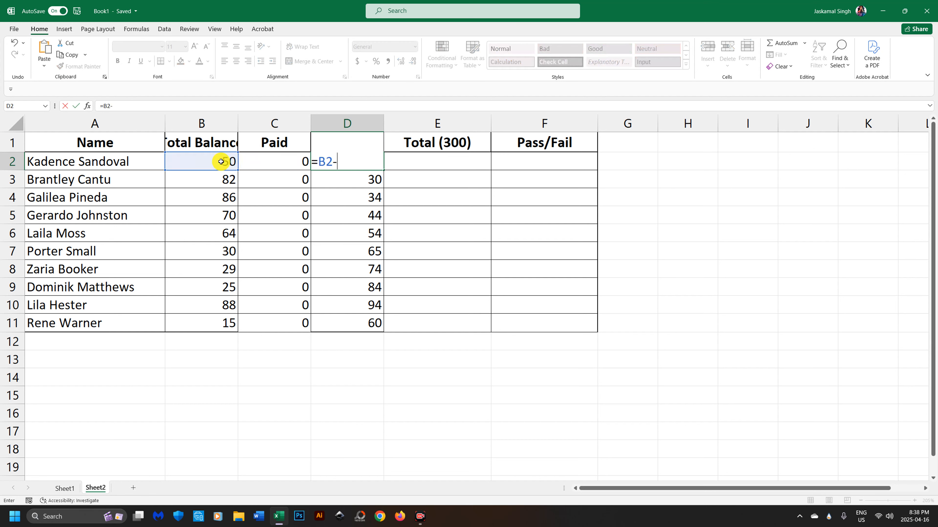
pyautogui.click(275, 162)
pyautogui.press('Return')
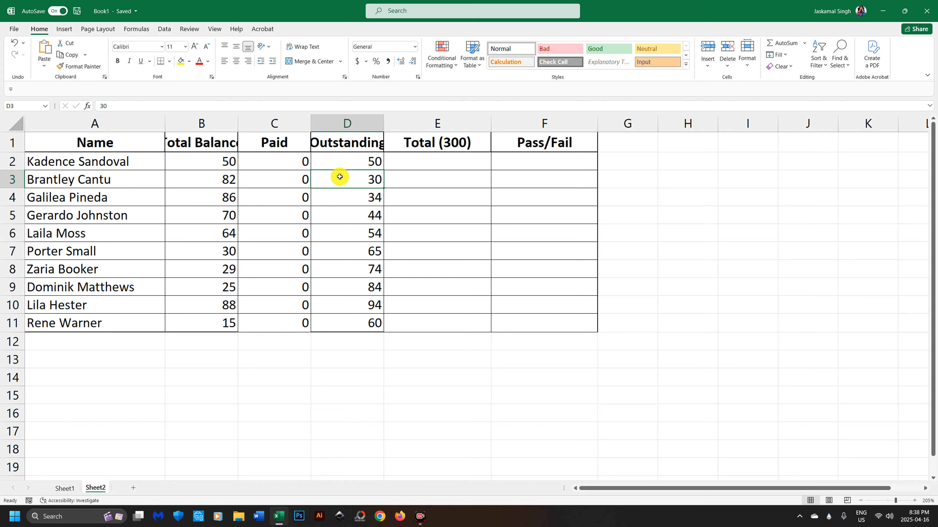
pyautogui.click(367, 163)
pyautogui.moveTo(384, 171); pyautogui.dragTo(391, 331)
# Step: Set the Paid amount to 10 in C2, fill it down to C11, and review the Outstanding amounts in D2:D11
pyautogui.click(276, 160)
pyautogui.write('10')
pyautogui.press('Return')
pyautogui.click(276, 160)
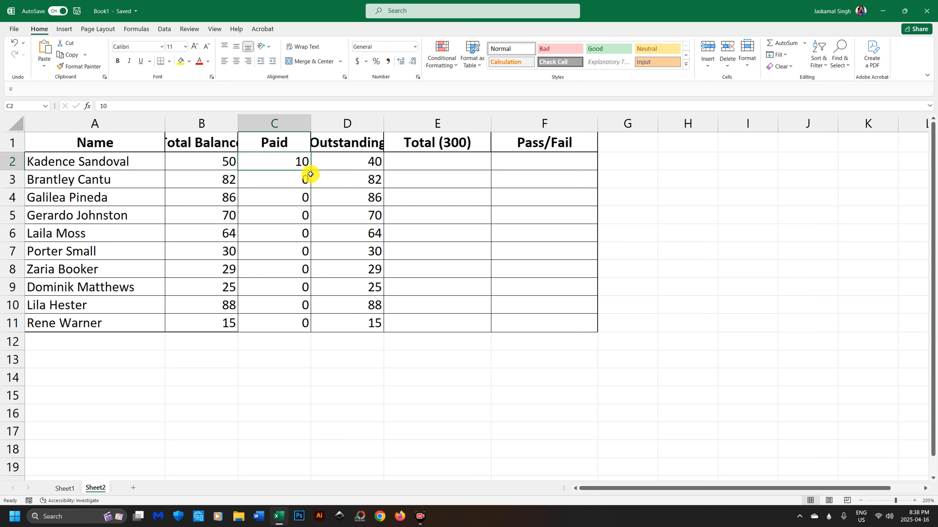
pyautogui.moveTo(311, 170); pyautogui.dragTo(314, 276)
pyautogui.moveTo(303, 329); pyautogui.dragTo(300, 326)
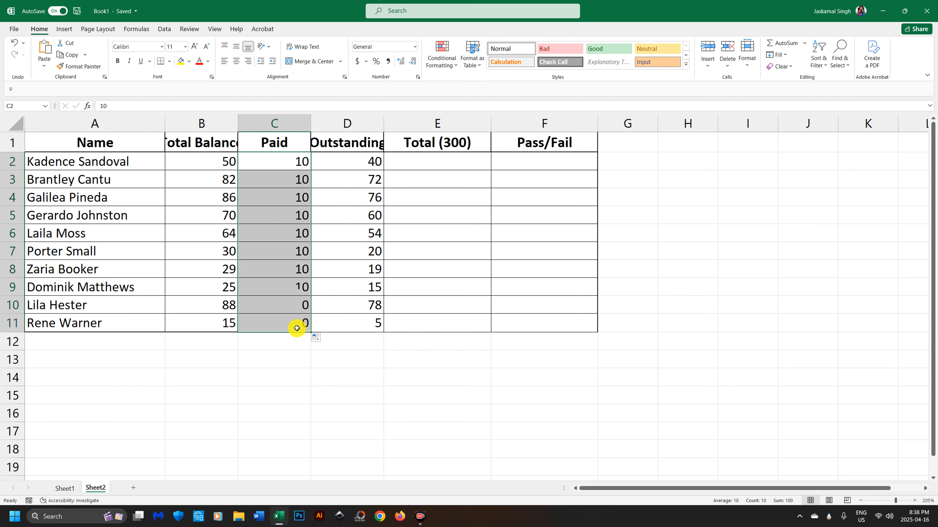
pyautogui.click(350, 343)
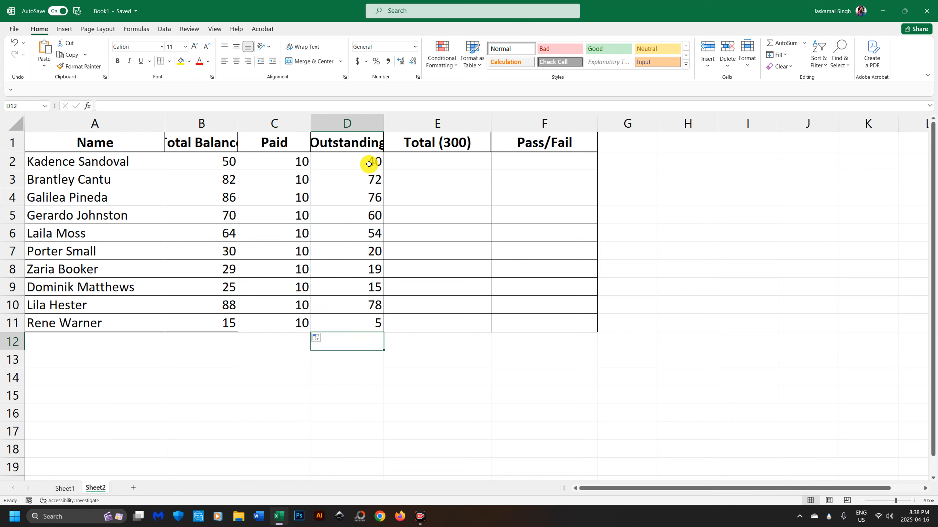
pyautogui.moveTo(370, 164); pyautogui.dragTo(373, 321)
pyautogui.click(372, 346)
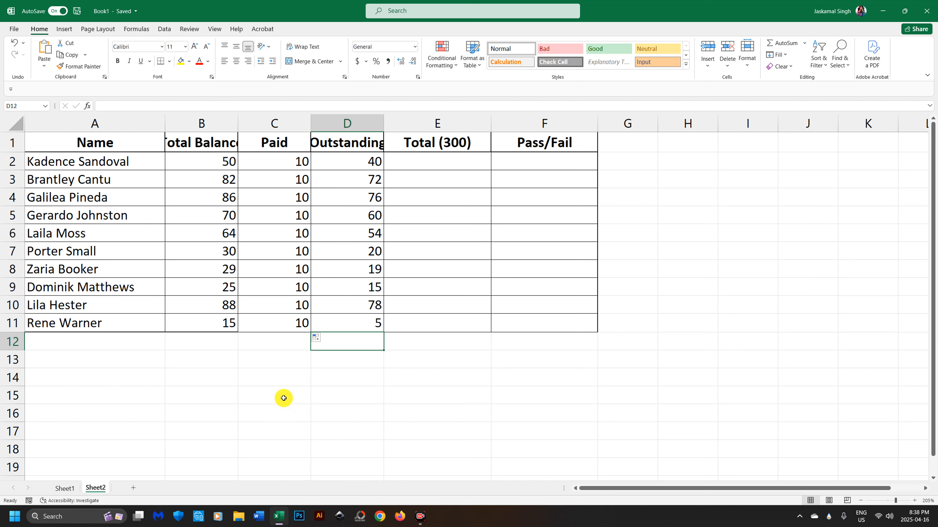
# Step: Start a VLOOKUP formula in C15 with the full name from A9, in quotation marks, as the lookup value
pyautogui.click(276, 395)
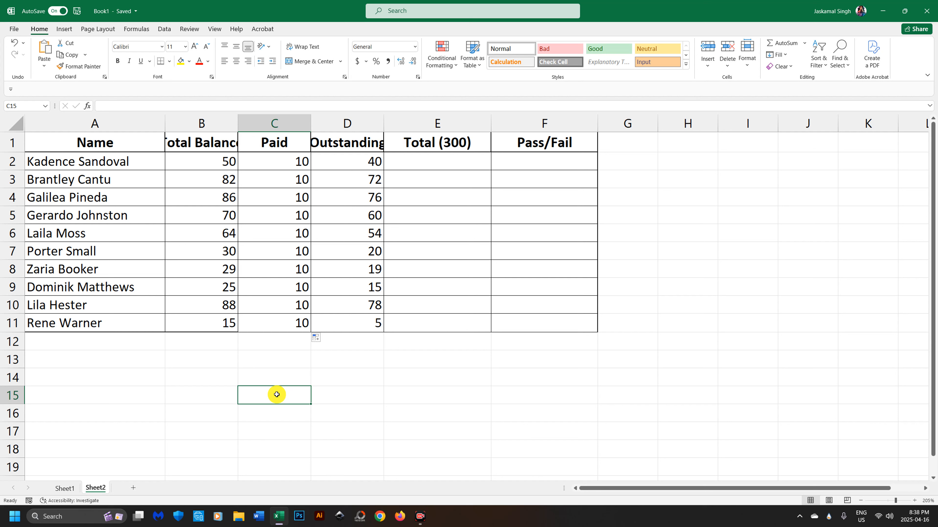
pyautogui.write('=')
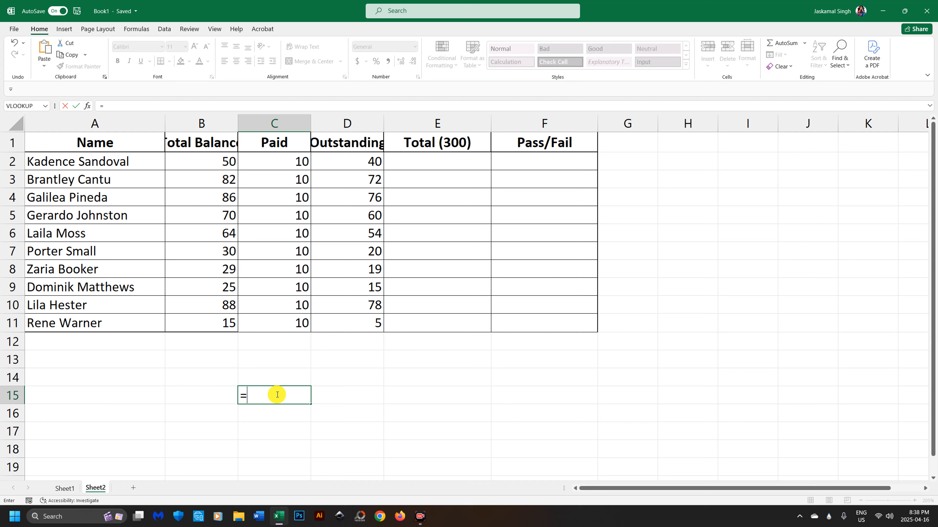
pyautogui.write('vkoo')
pyautogui.press('BackSpace')
pyautogui.press('BackSpace')
pyautogui.press('BackSpace')
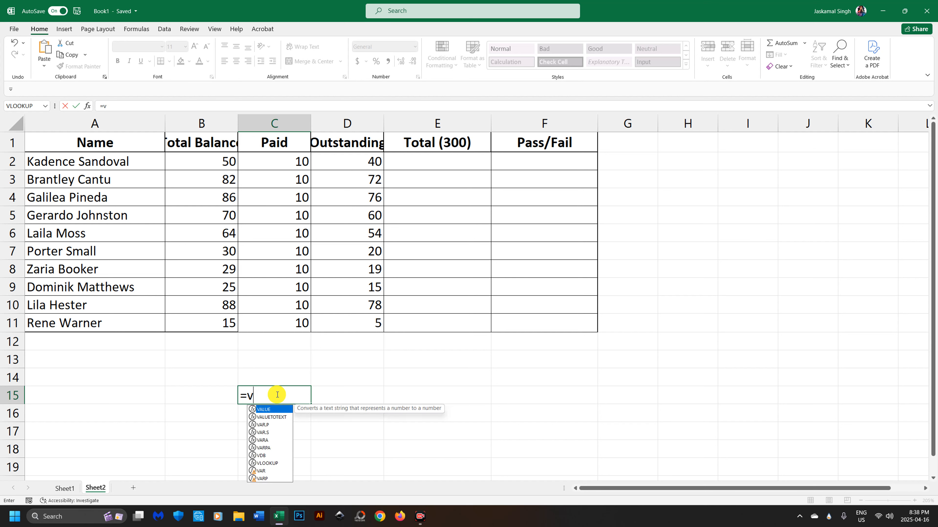
pyautogui.write('lookup')
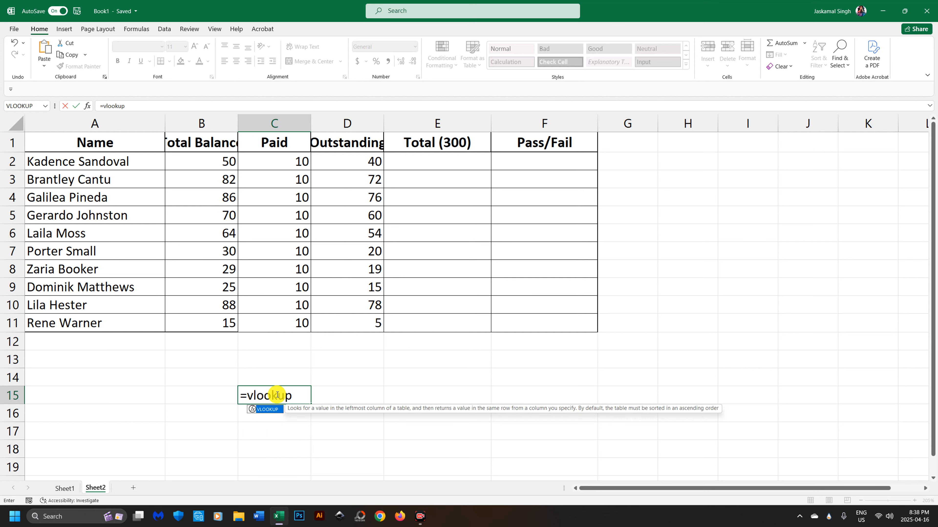
pyautogui.write('(')
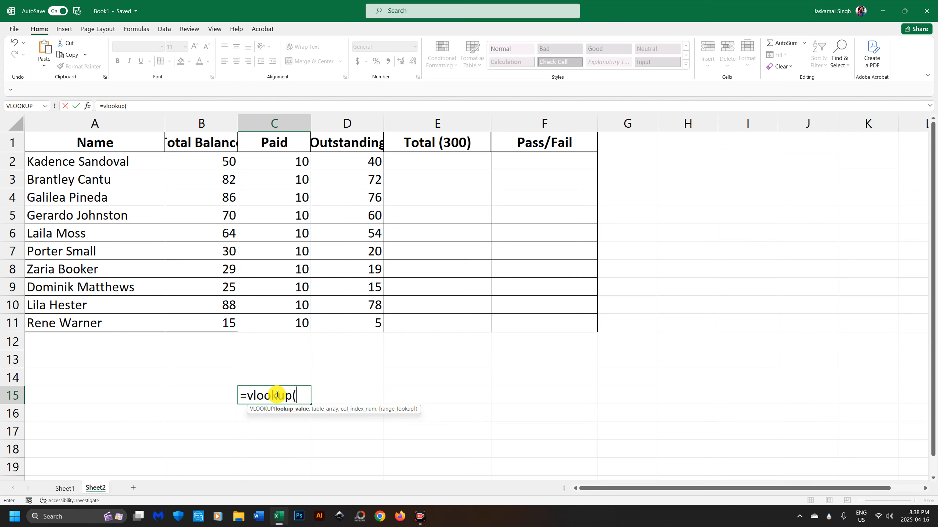
pyautogui.write('"Dominik Ma')
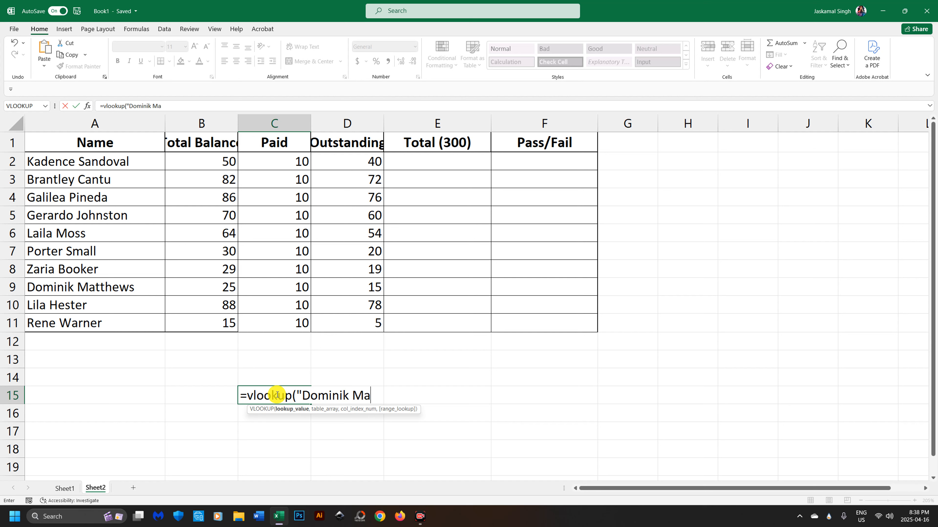
pyautogui.write('tthews",')
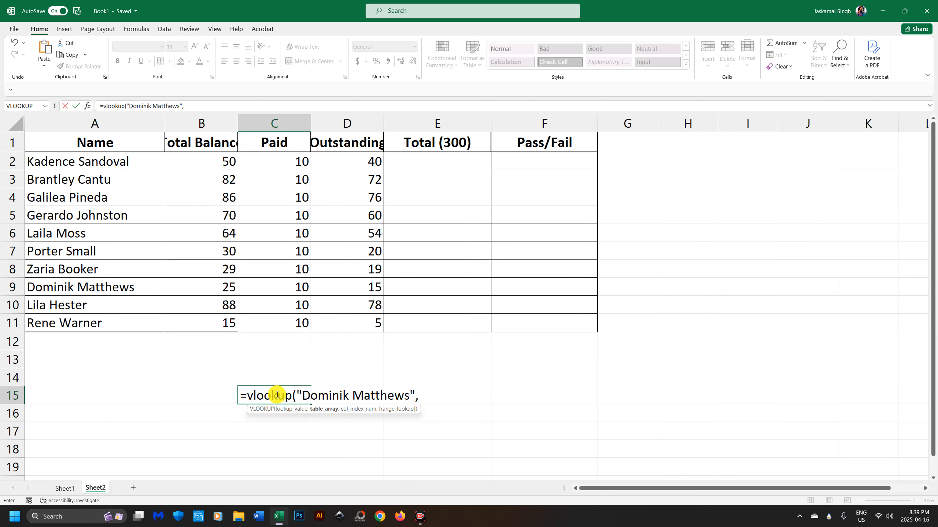
# Step: Complete the C15 VLOOKUP with table range A2:D11, column index 4 and FALSE, and compare its result with D9
pyautogui.write('A')
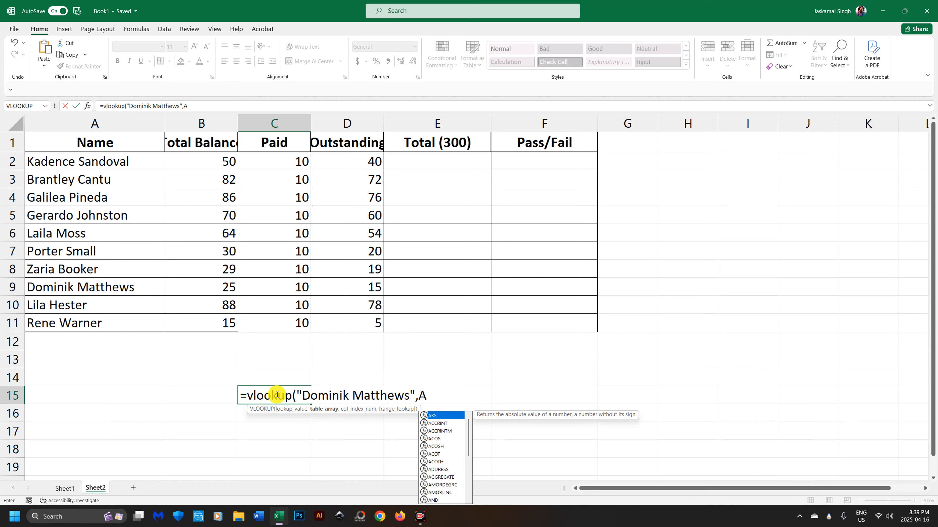
pyautogui.write('2')
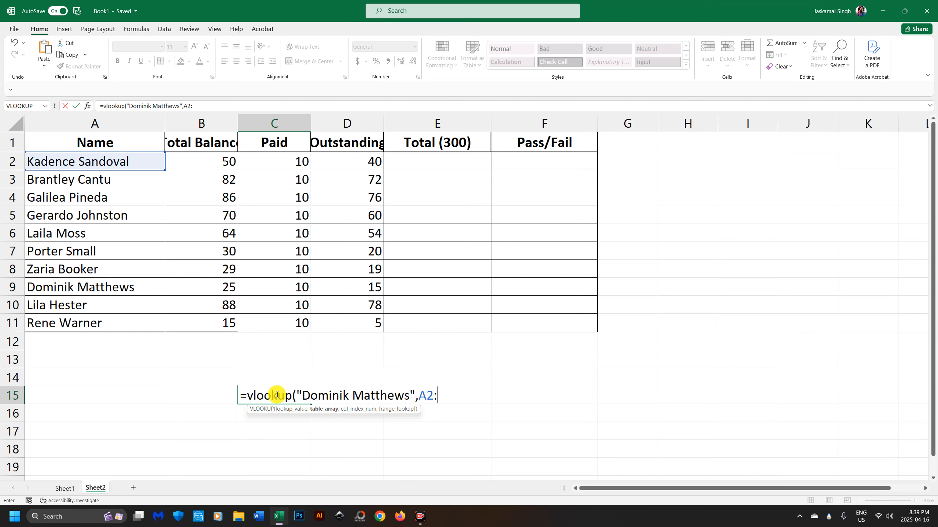
pyautogui.write(':D11')
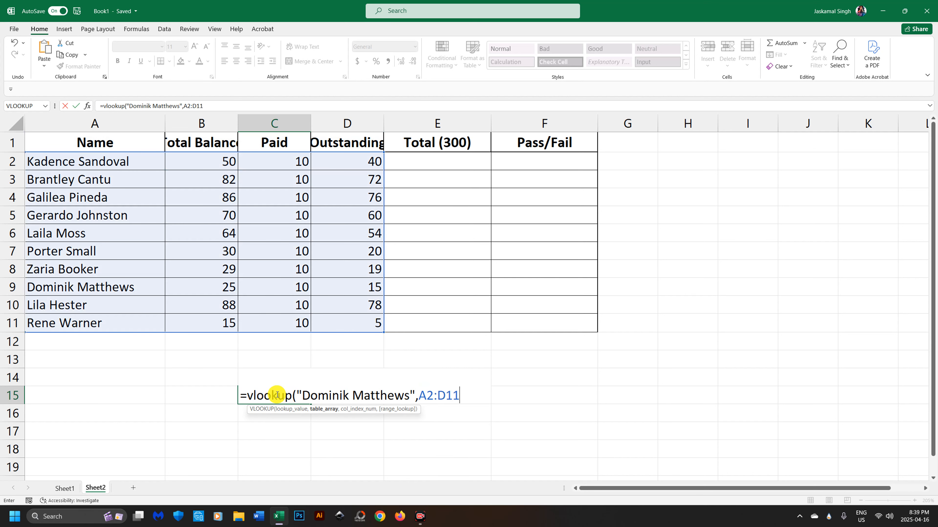
pyautogui.write(',')
pyautogui.write('4,')
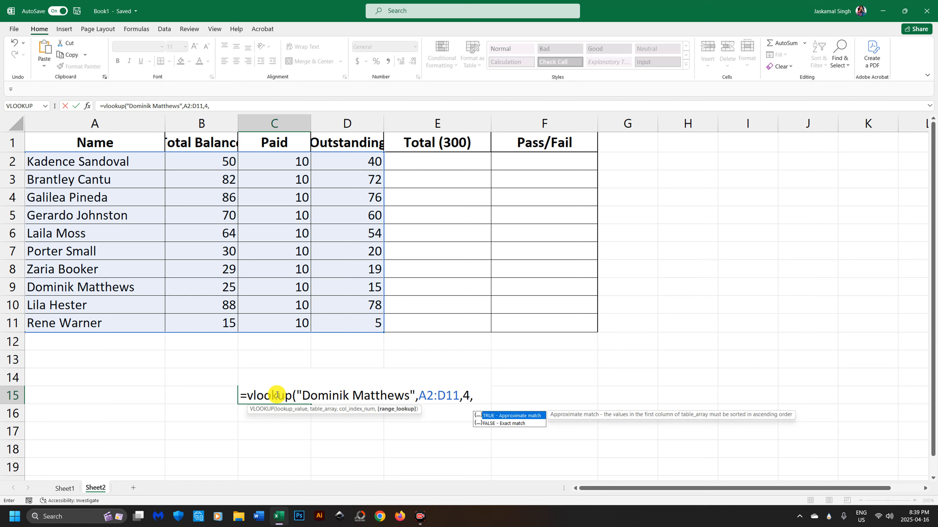
pyautogui.write('False')
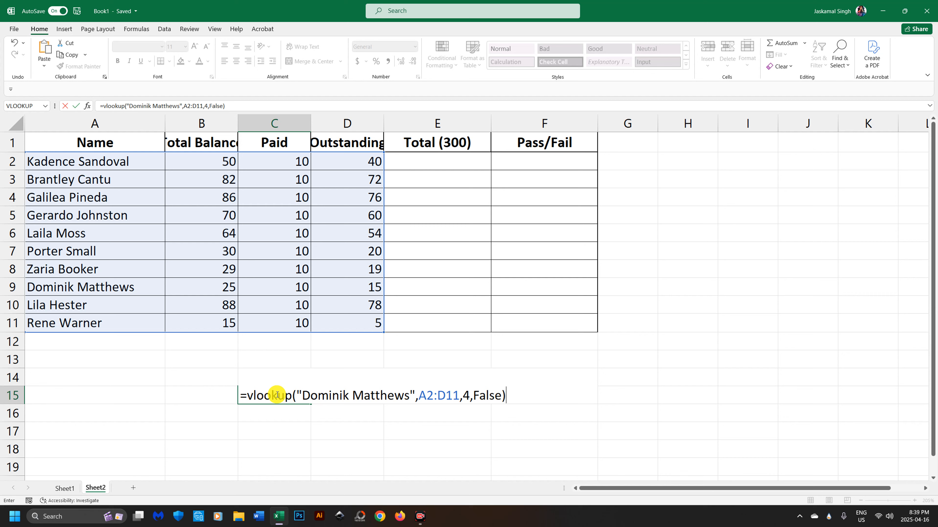
pyautogui.press('Return')
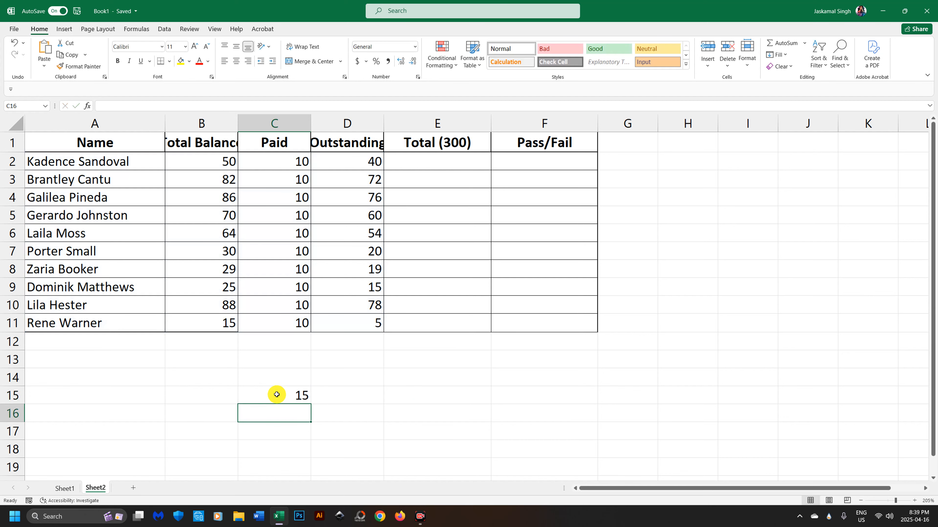
pyautogui.click(276, 394)
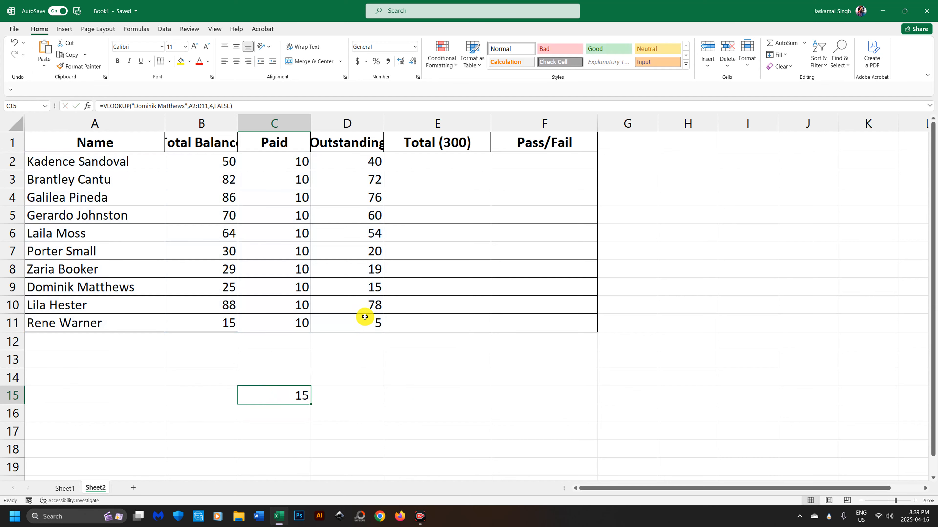
pyautogui.click(364, 288)
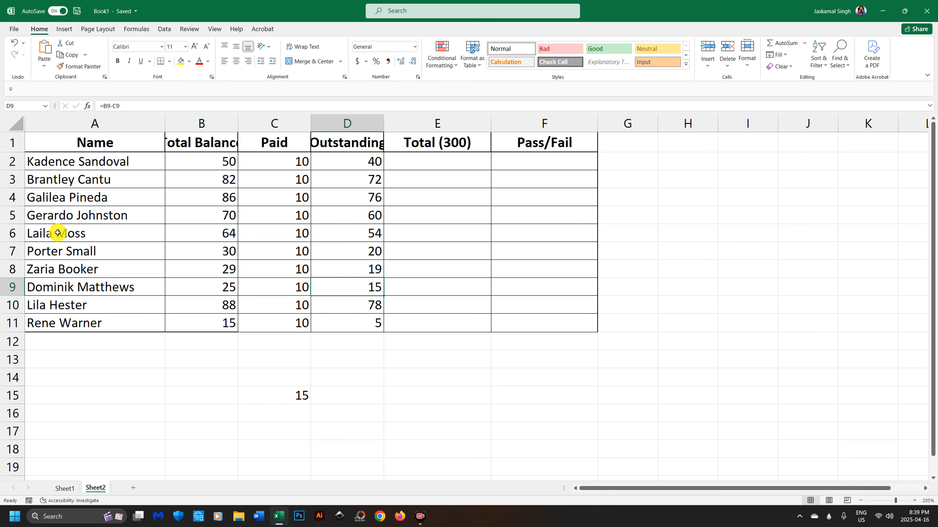
# Step: Replace the lookup value in the C15 VLOOKUP formula with the full name from A7
pyautogui.click(57, 249)
pyautogui.moveTo(134, 106); pyautogui.dragTo(69, 114)
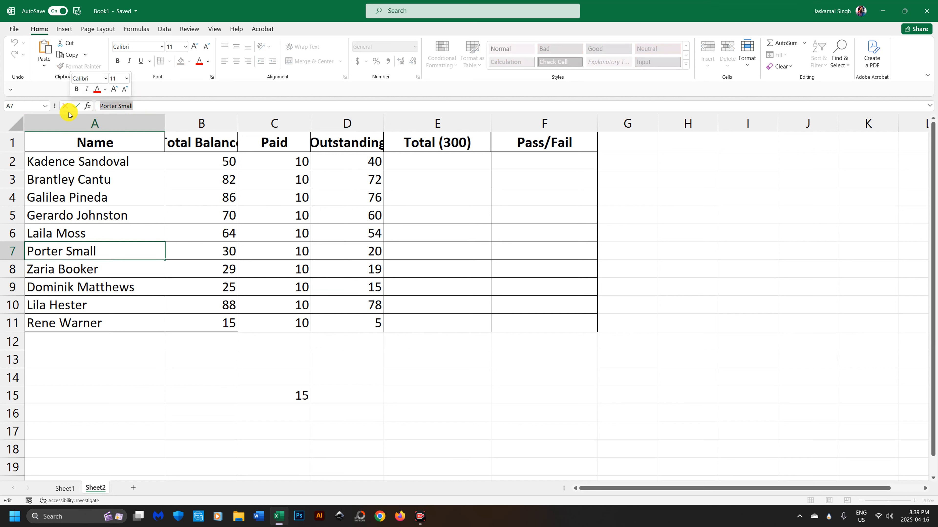
pyautogui.click(291, 396)
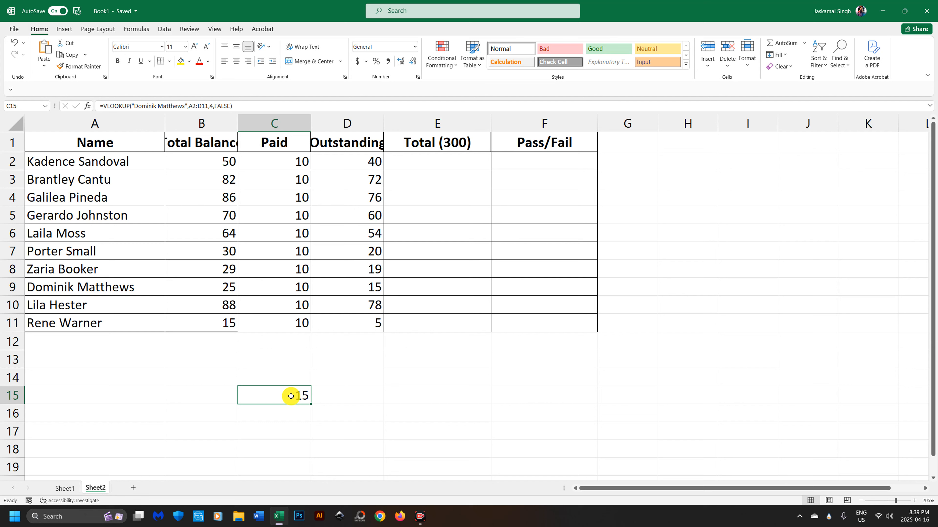
pyautogui.doubleClick(136, 106)
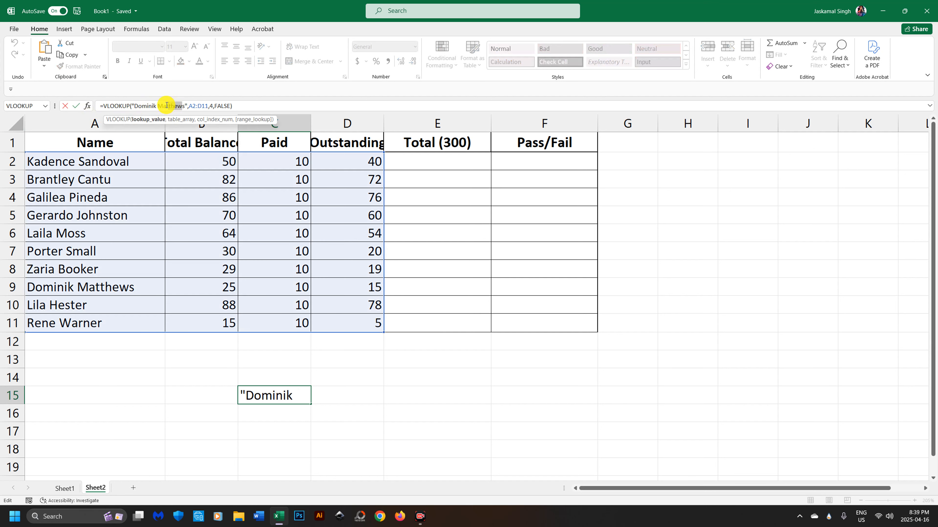
pyautogui.doubleClick(178, 106)
pyautogui.moveTo(178, 106); pyautogui.dragTo(135, 108)
pyautogui.write('Porter Small')
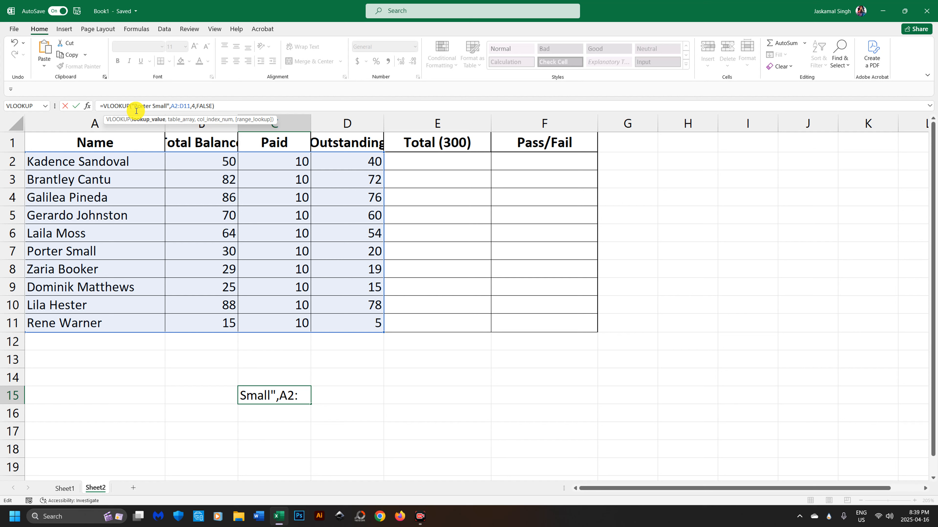
pyautogui.press('Return')
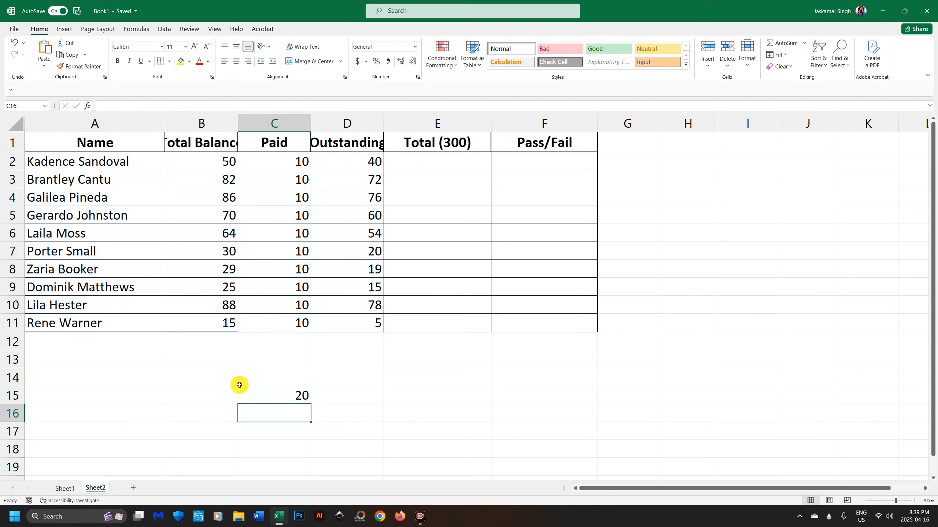
pyautogui.click(289, 395)
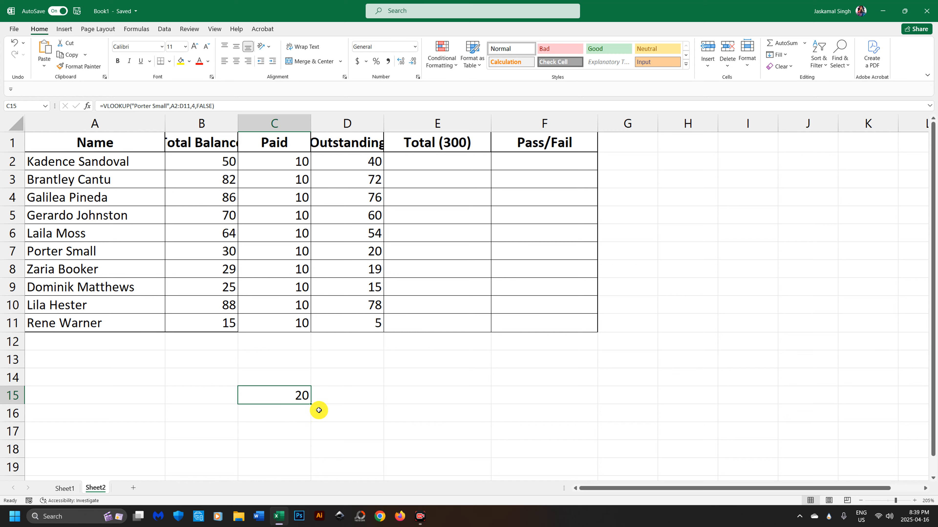
# Step: Check the HLOOKUP entry in Sheet1's formula list and clear the VLOOKUP formula from Sheet2's C15
pyautogui.click(63, 489)
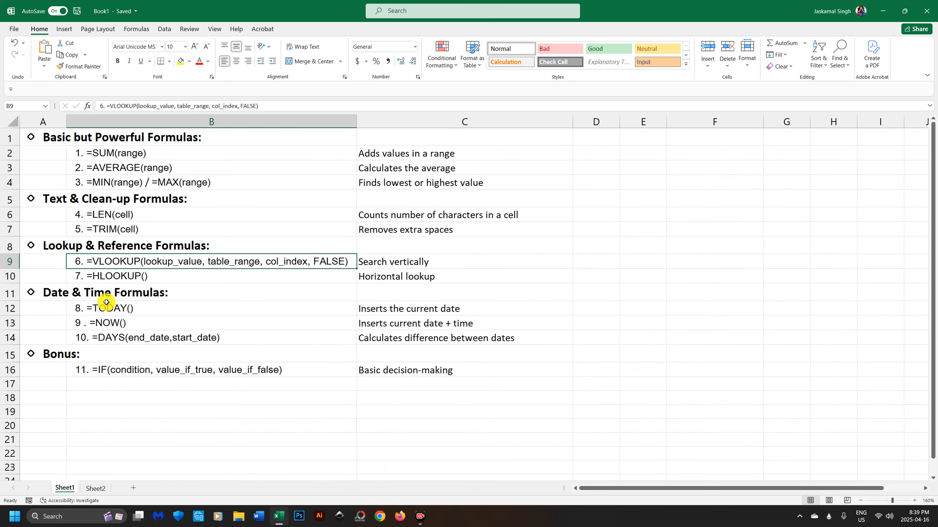
pyautogui.click(123, 280)
pyautogui.click(97, 488)
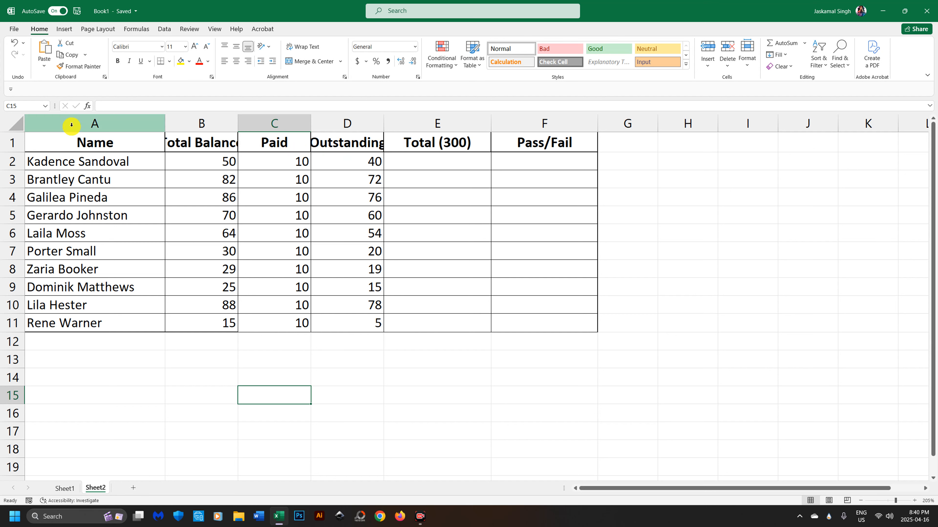
pyautogui.click(150, 360)
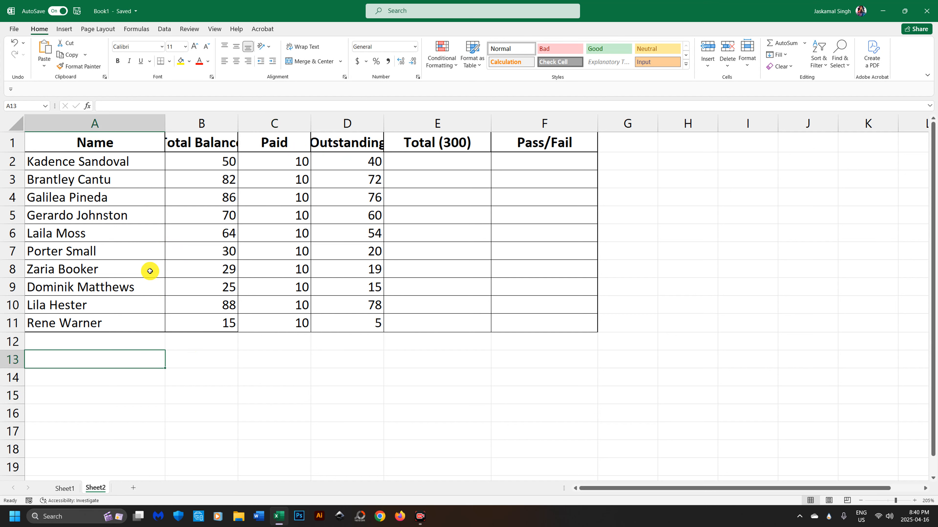
# Step: Examine the table's vertical layout, with the names down column A and the Outstanding amounts in D2:D11
pyautogui.click(92, 124)
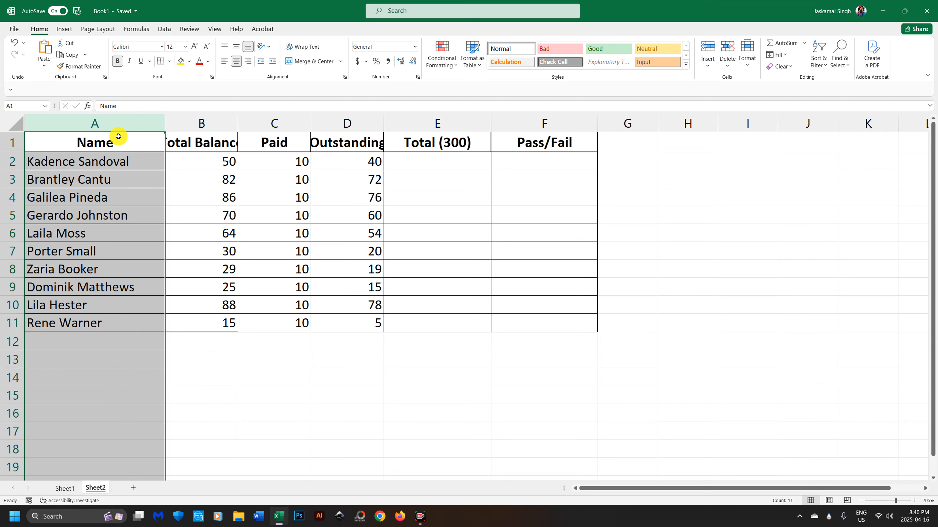
pyautogui.click(95, 167)
pyautogui.click(96, 179)
pyautogui.click(97, 216)
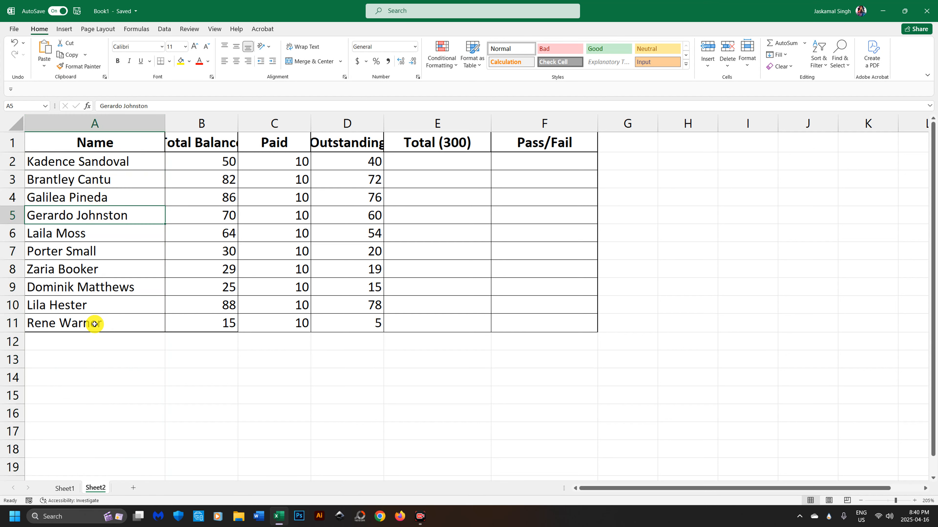
pyautogui.moveTo(95, 154); pyautogui.dragTo(109, 412)
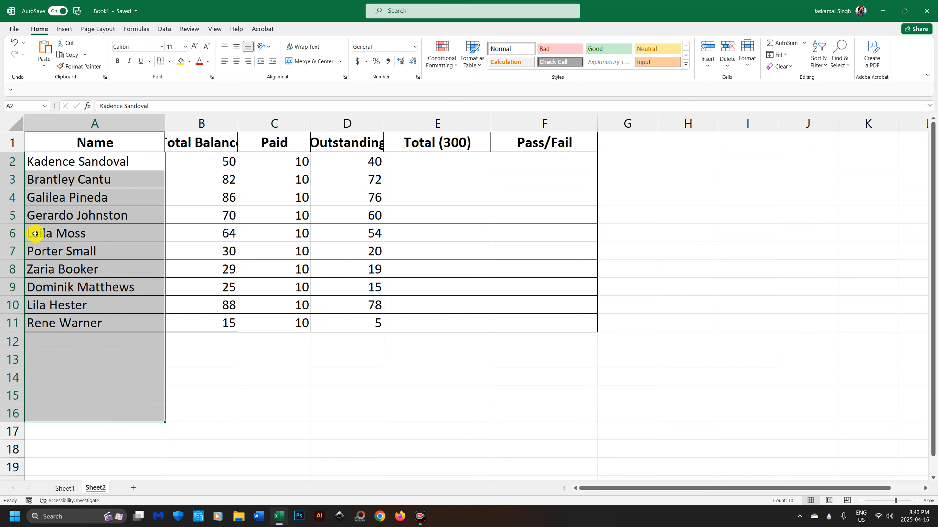
pyautogui.click(377, 246)
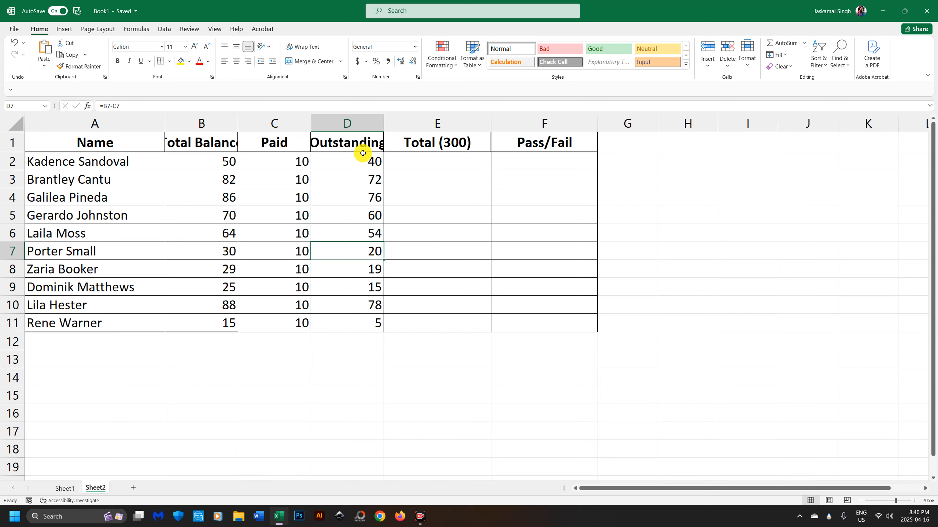
pyautogui.moveTo(362, 155); pyautogui.dragTo(358, 323)
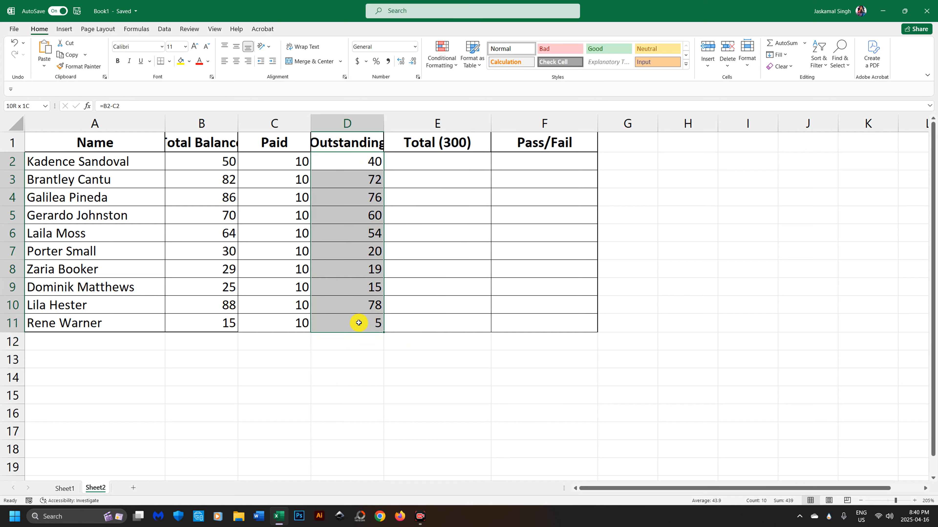
pyautogui.click(368, 378)
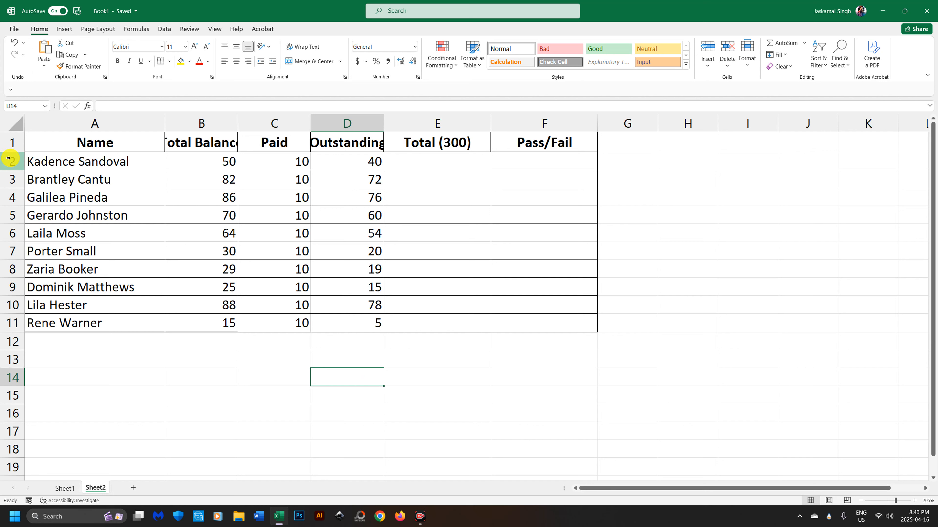
# Step: Compare the header row, the name column and the data rows to see how the table would read horizontally
pyautogui.moveTo(10, 138); pyautogui.dragTo(635, 144)
pyautogui.click(88, 198)
pyautogui.click(76, 324)
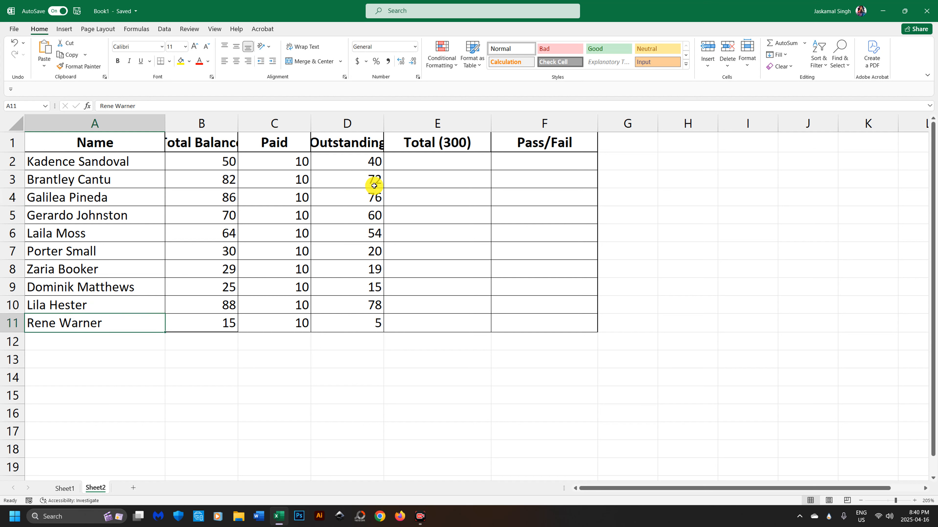
pyautogui.click(89, 125)
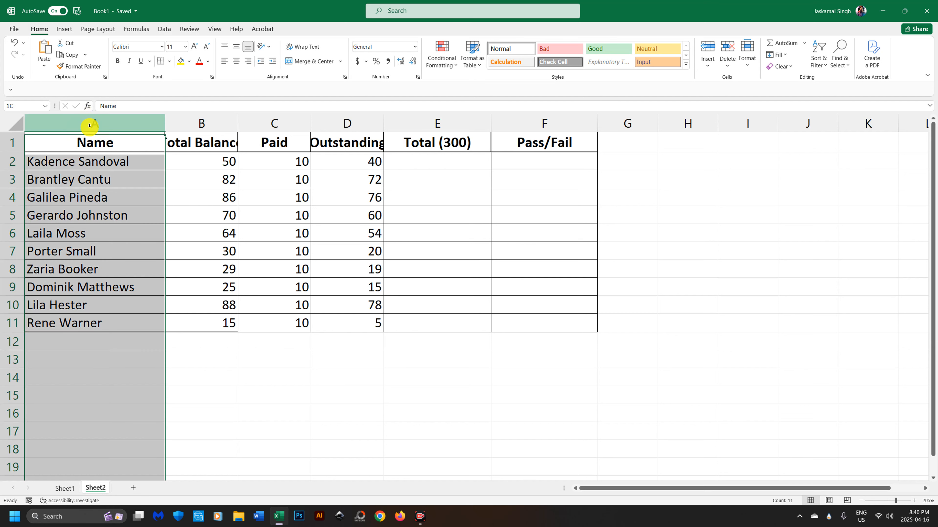
pyautogui.moveTo(202, 123); pyautogui.dragTo(367, 138)
pyautogui.click(410, 257)
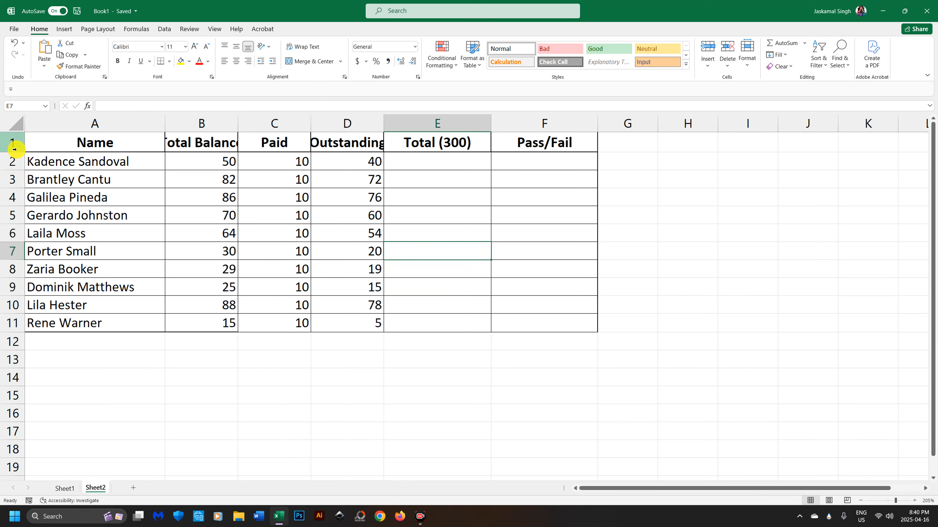
pyautogui.click(13, 142)
pyautogui.moveTo(13, 162); pyautogui.dragTo(15, 303)
pyautogui.click(88, 361)
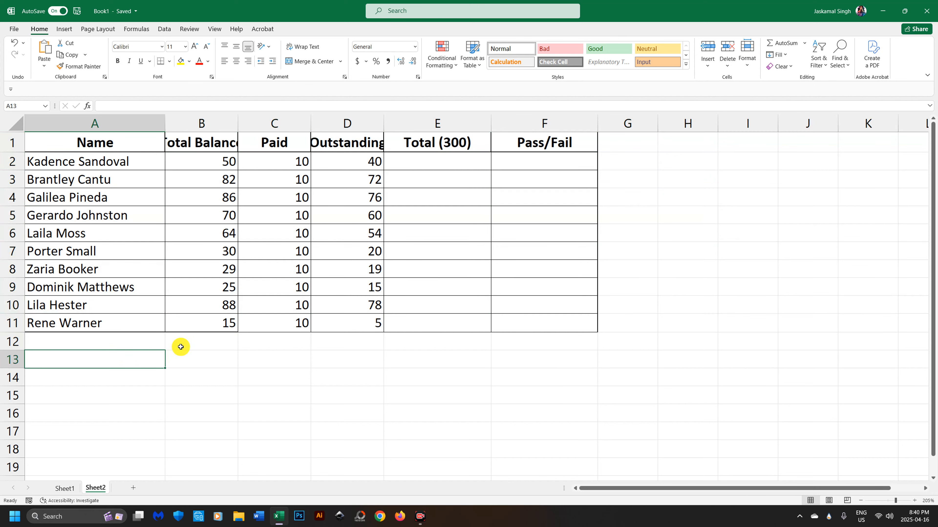